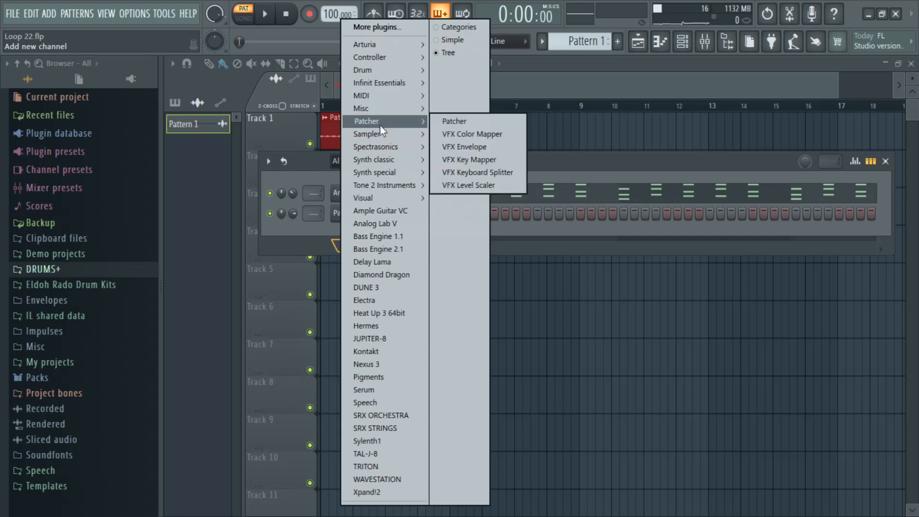
Step: Add a Sampler channel to the channel rack and paste the Analog Lab V notes into it
mouse_move(406, 134)
click(481, 159)
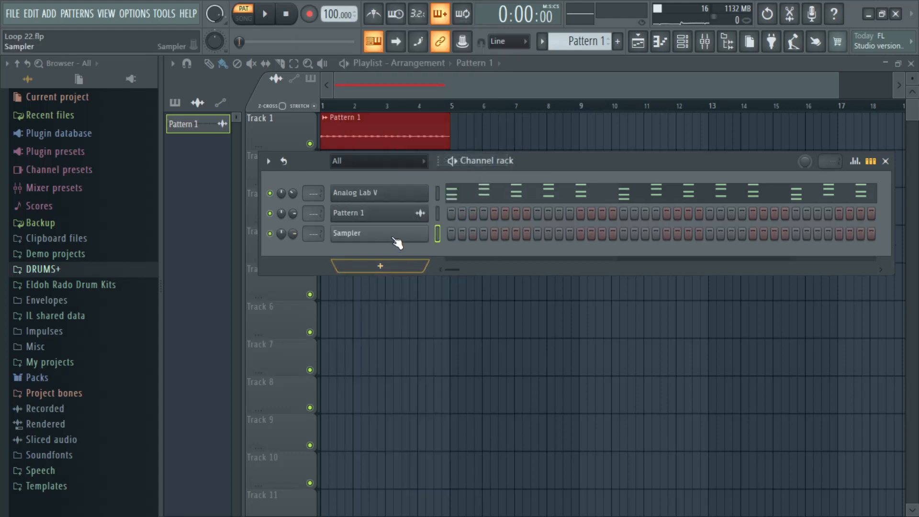
right_click(412, 234)
click(584, 260)
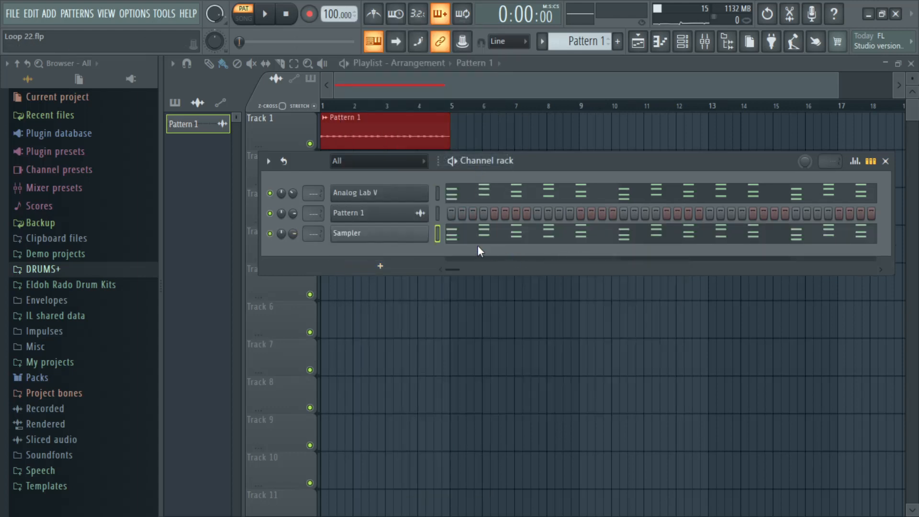
Step: Move the Sampler channel to the first row of the channel rack and delete the Analog Lab V channel
key(alt+Up)
key(alt+Up)
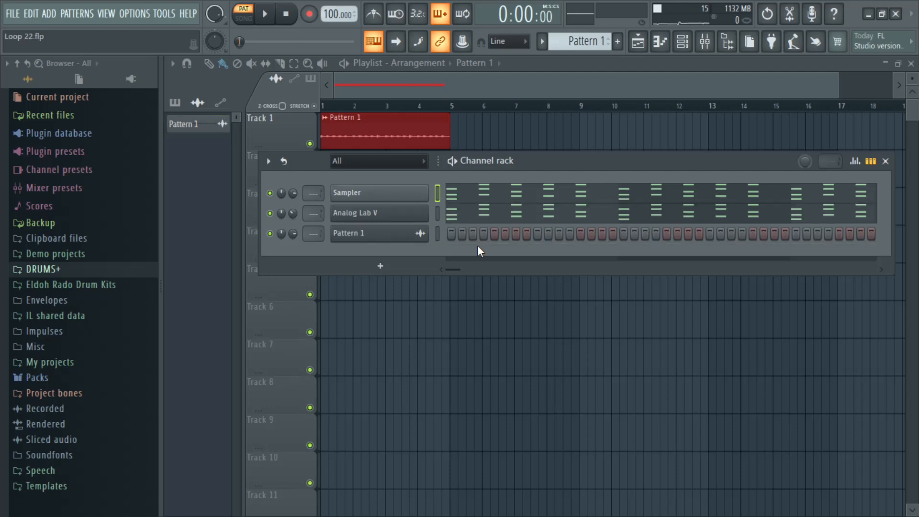
right_click(422, 221)
click(477, 342)
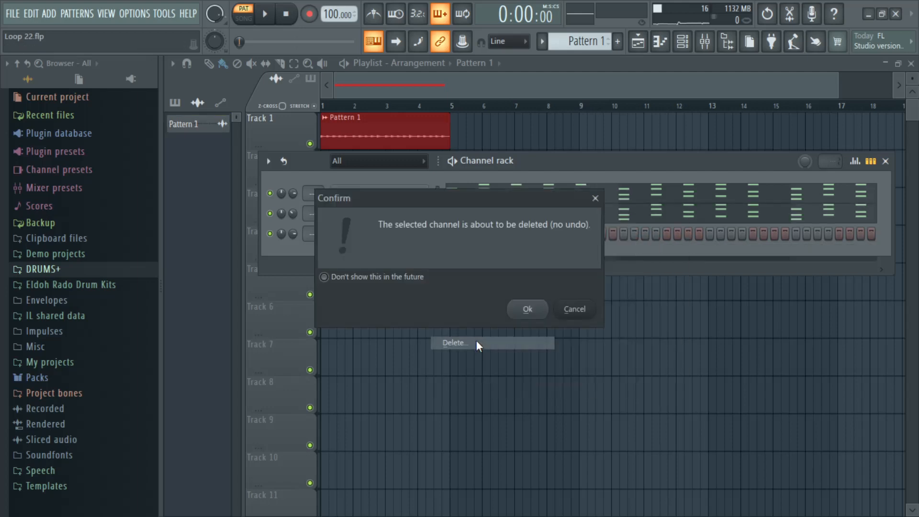
click(535, 311)
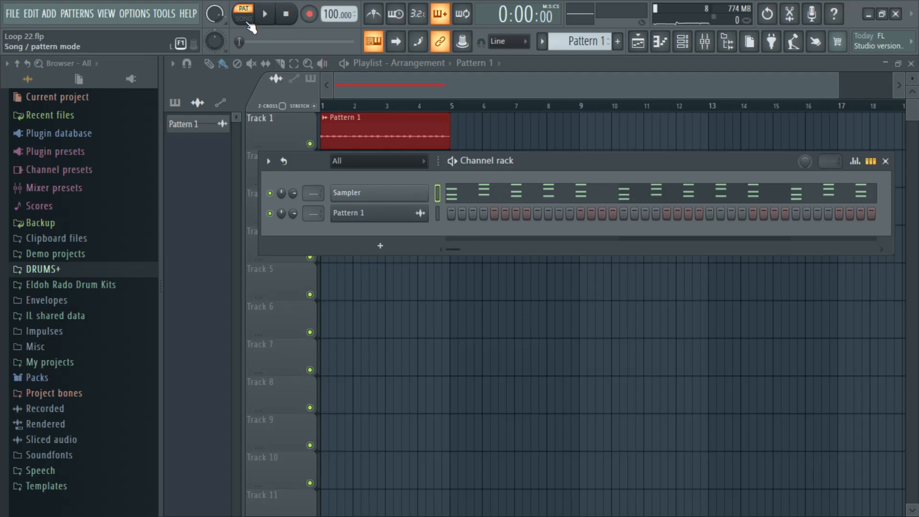
Step: Play the arrangement in song mode and route the Pattern 1 audio channel to mixer track 1
click(272, 7)
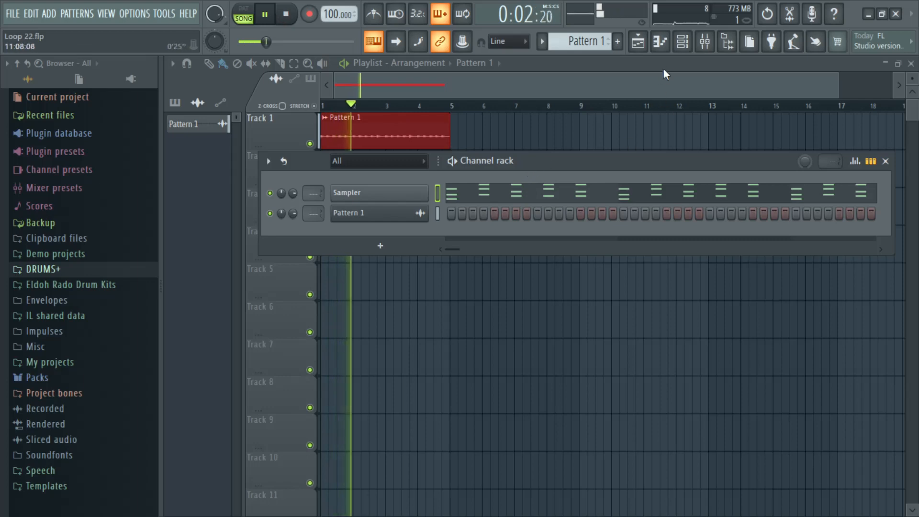
drag(317, 217, 312, 213)
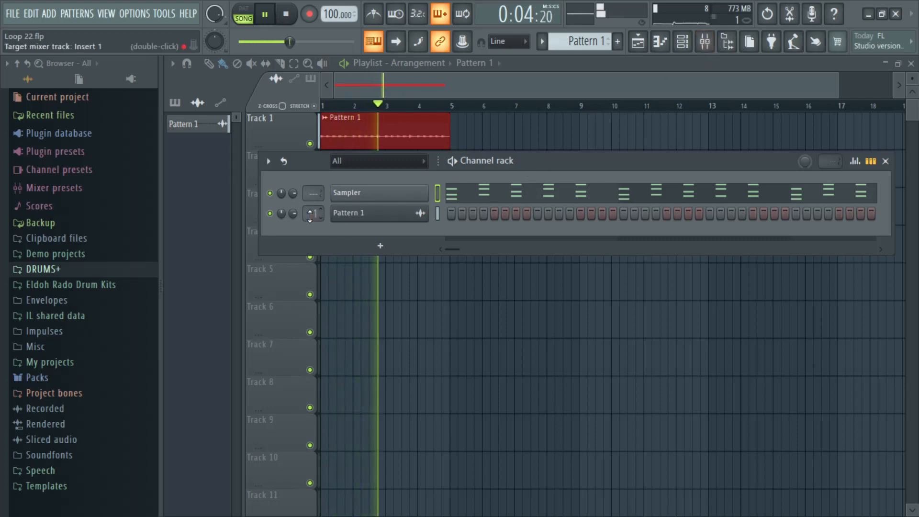
key(space)
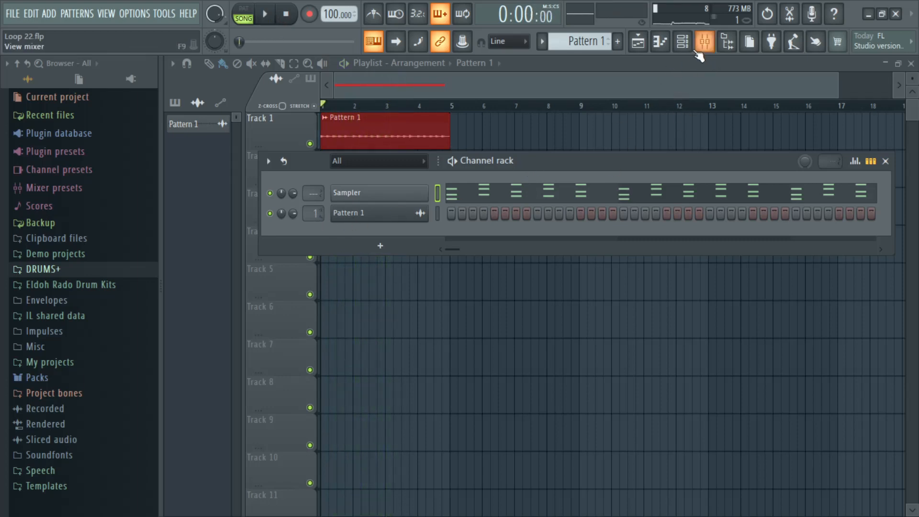
Step: Load Fruity Parametric EQ 2 into effect slot 2 of Insert 1 in the mixer
click(682, 41)
click(704, 43)
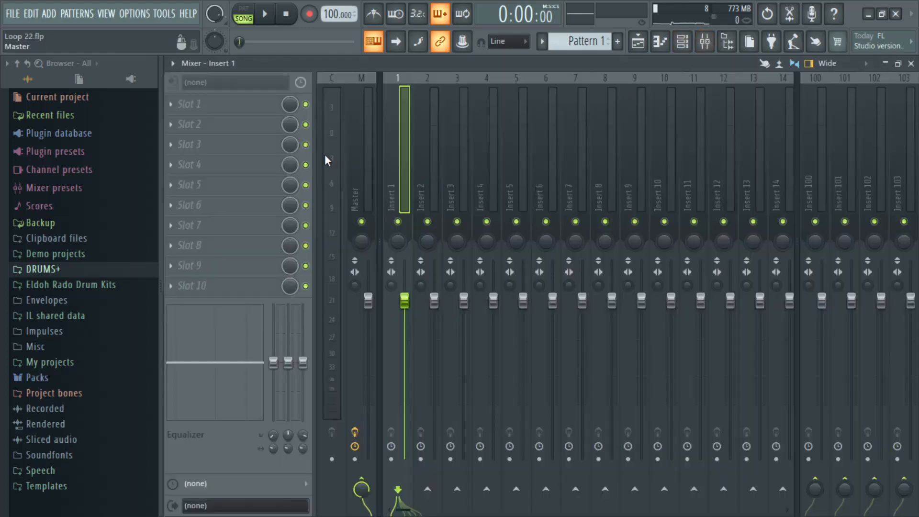
click(232, 129)
mouse_move(366, 227)
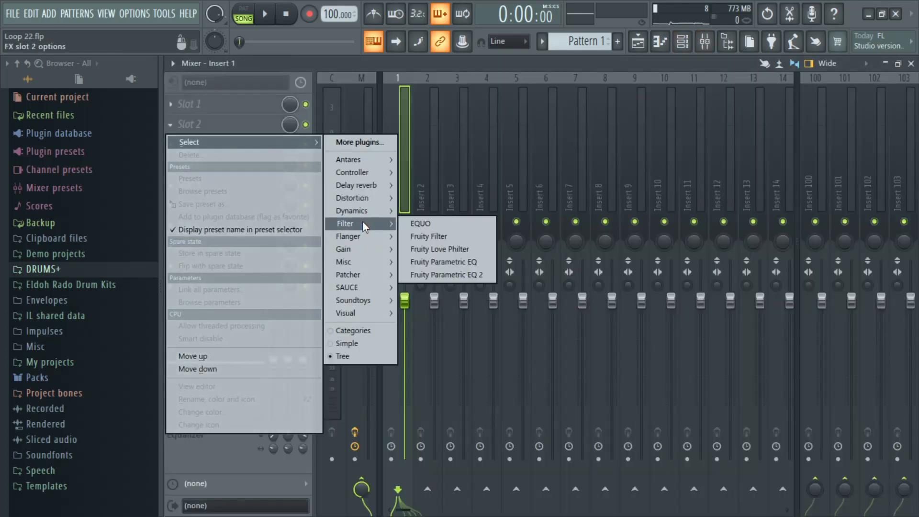
click(447, 275)
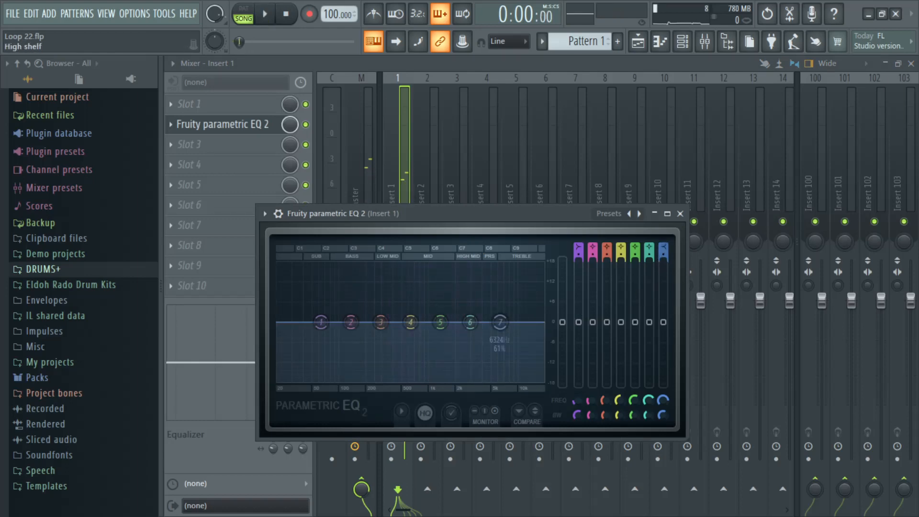
Step: Change EQ band 7 to a low pass with its cutoff at about 3795 Hz, and close the EQ and the mixer
mouse_move(664, 247)
mouse_down()
mouse_move(664, 274)
mouse_move(663, 246)
mouse_up()
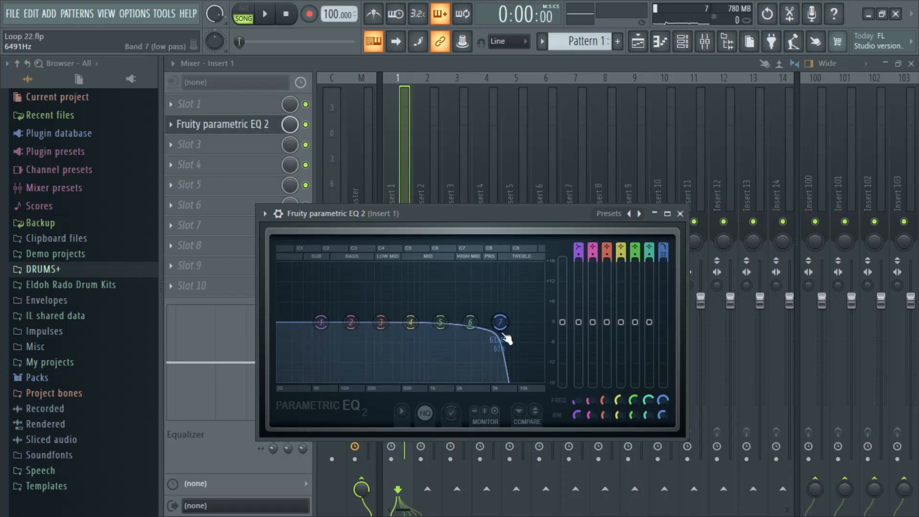
drag(497, 322, 483, 322)
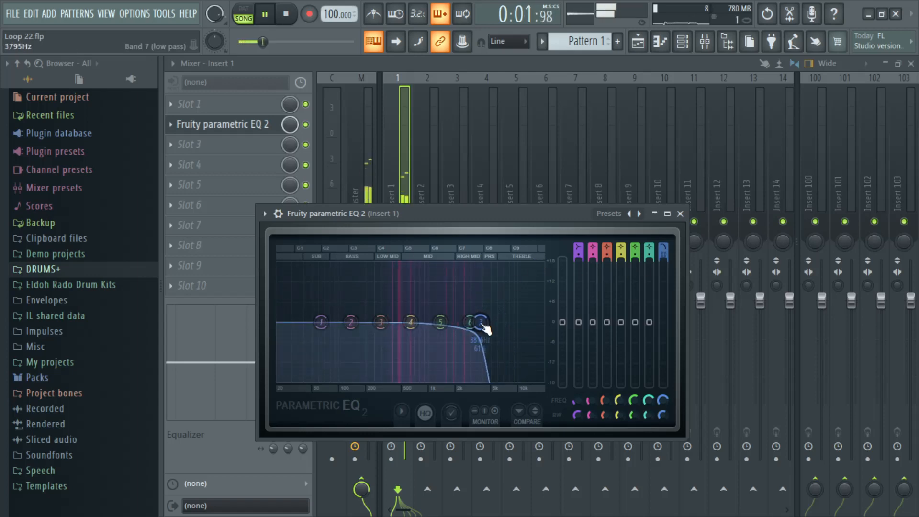
click(680, 214)
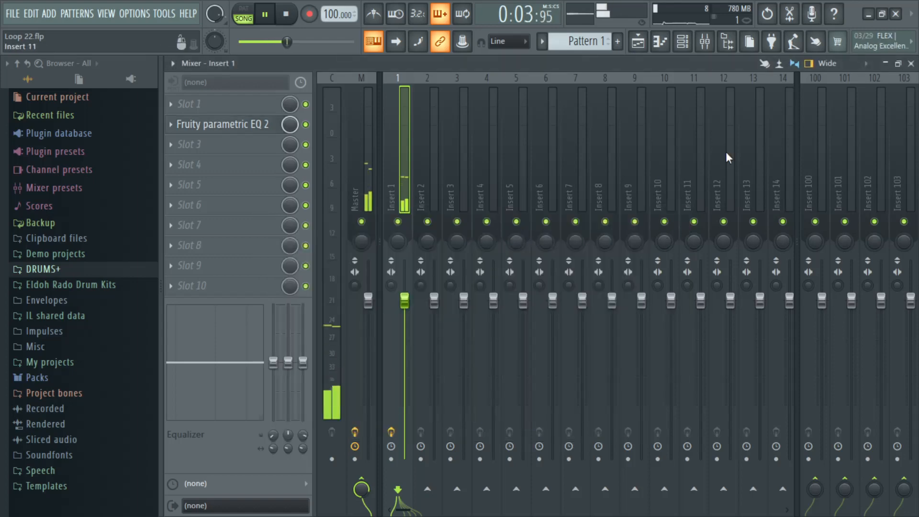
click(911, 64)
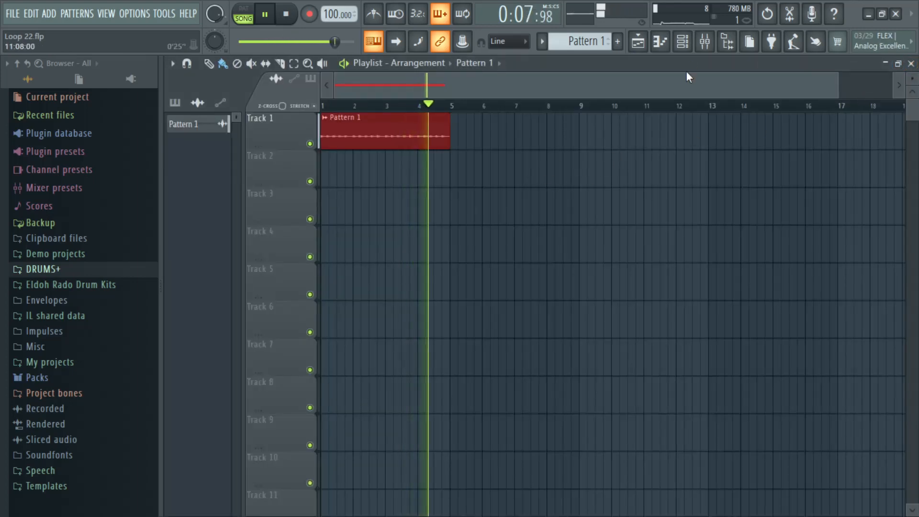
Step: Restore the mixer to a smaller floating window placed lower over the playlist, shorten it, and close it
click(704, 41)
click(899, 64)
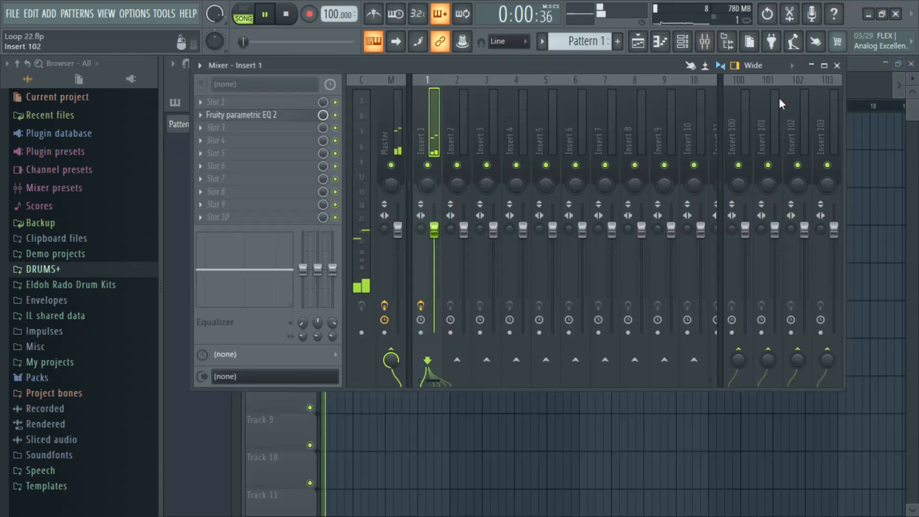
drag(662, 67, 659, 178)
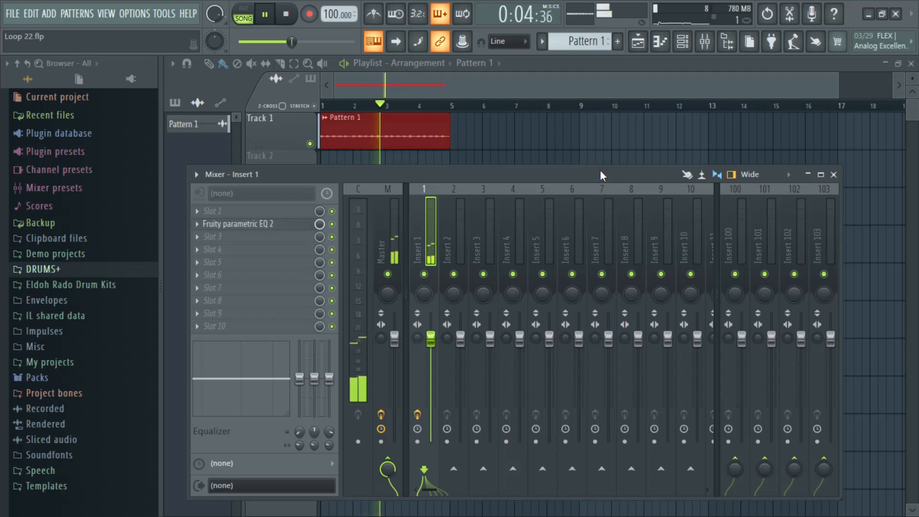
drag(602, 167, 602, 187)
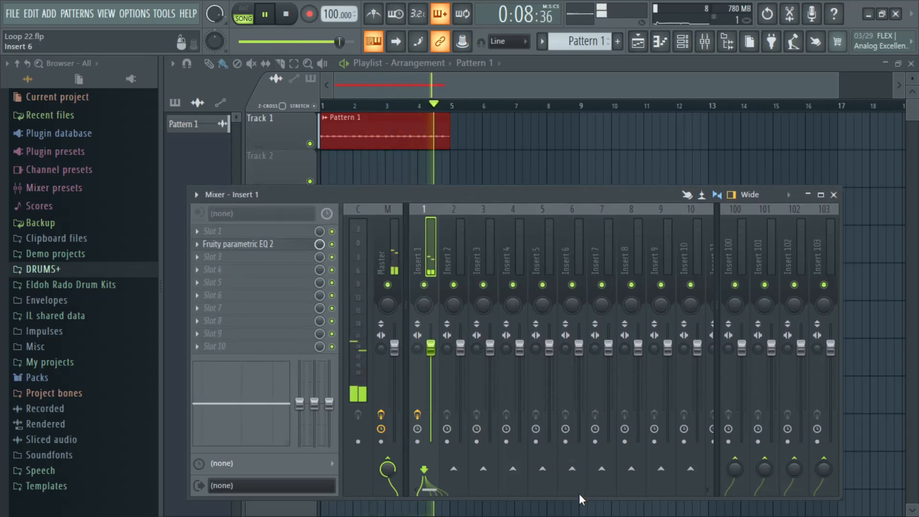
drag(580, 499, 577, 461)
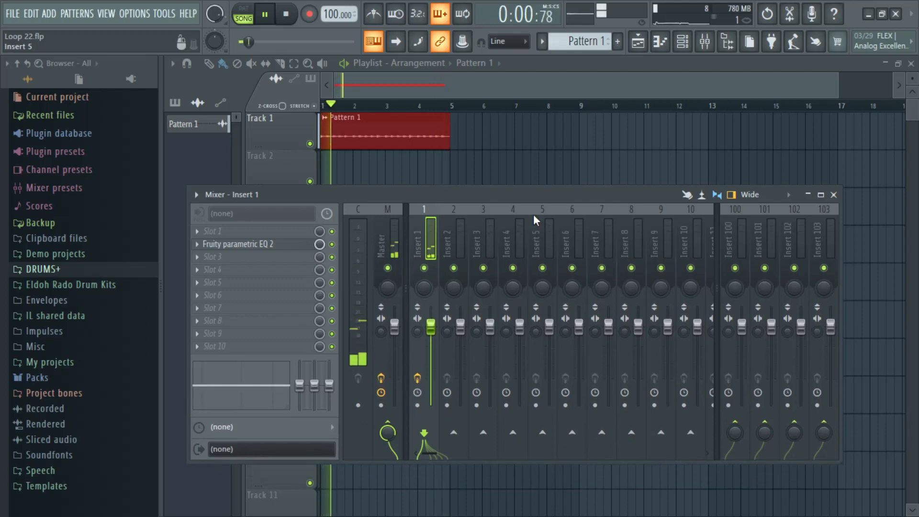
drag(533, 214, 543, 267)
click(835, 247)
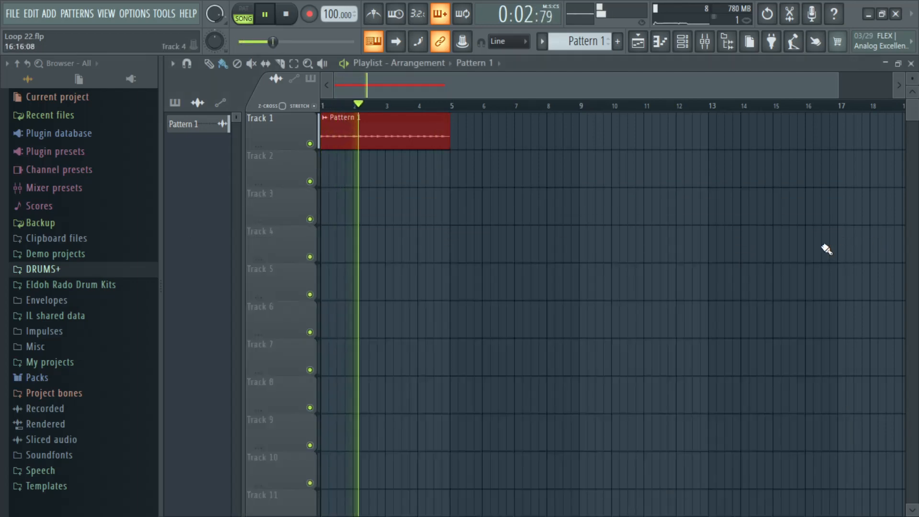
Step: Create an empty Pattern 2 and place one clip of it at bar 1 on Track 2 of the playlist
click(685, 47)
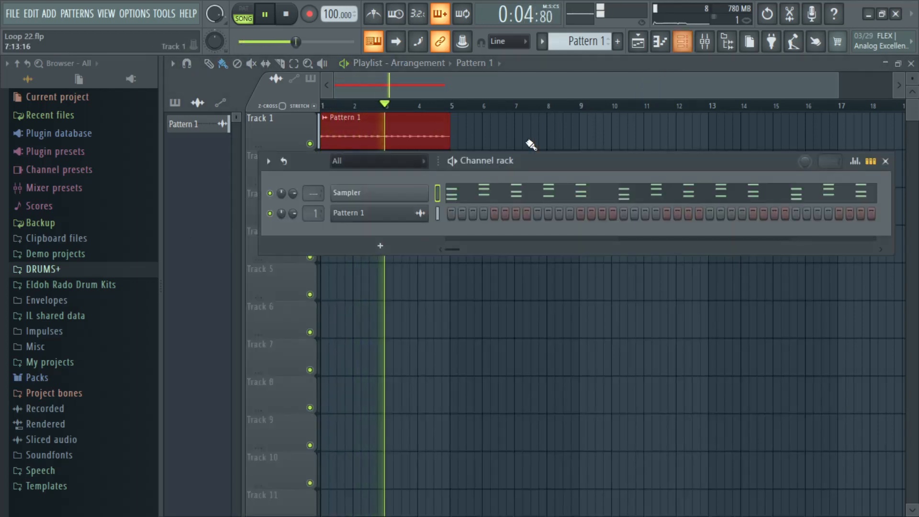
click(542, 41)
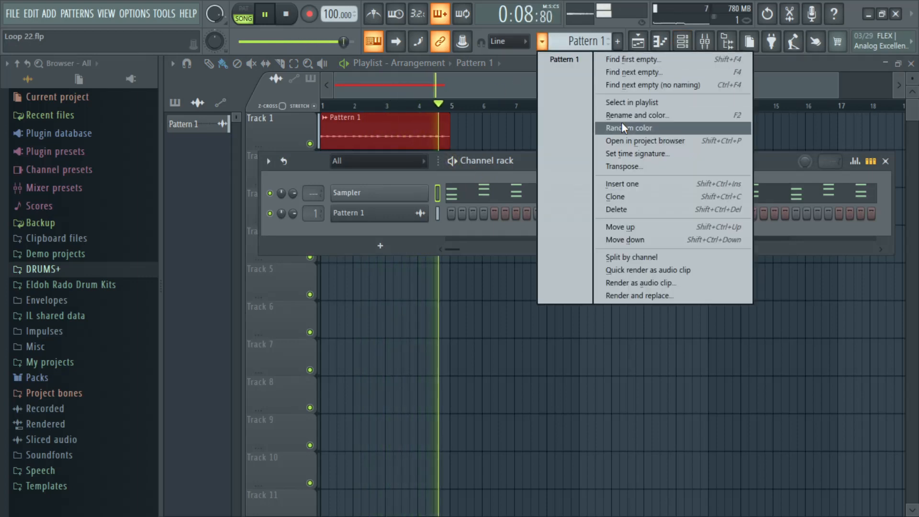
click(642, 85)
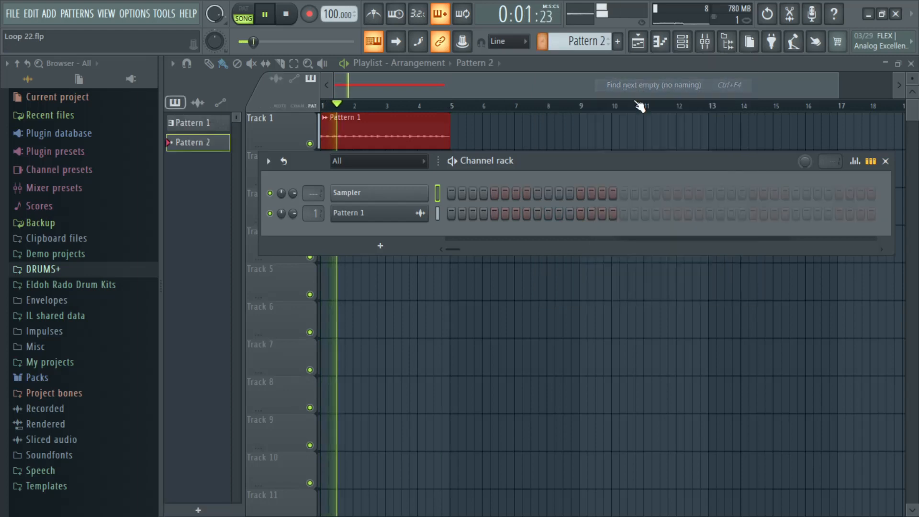
click(345, 173)
drag(345, 173, 337, 174)
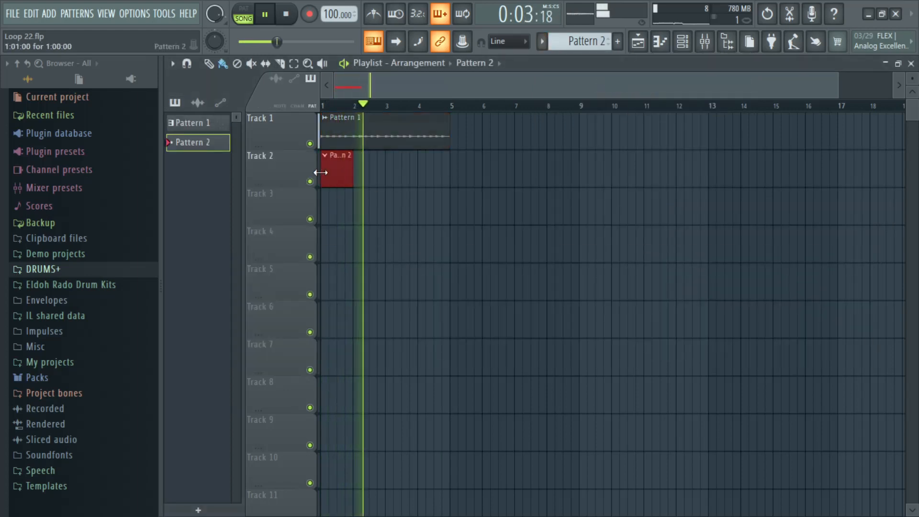
key(space)
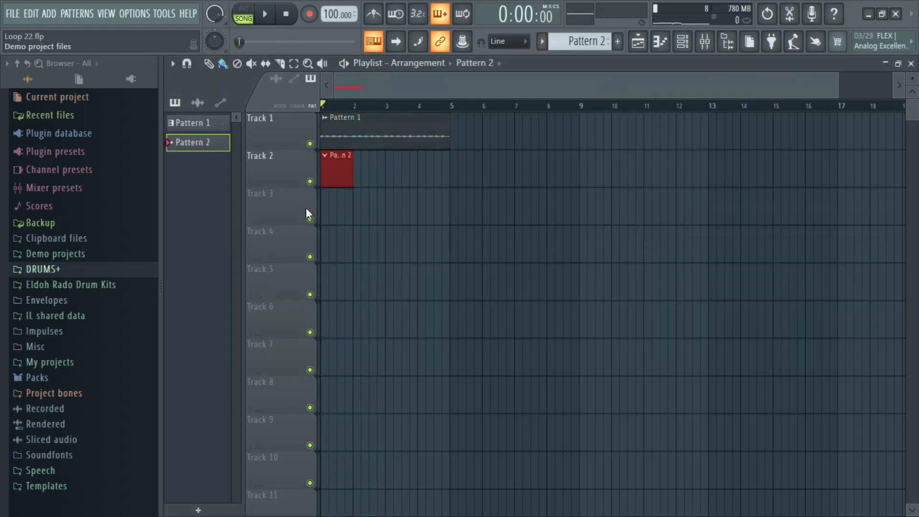
Step: Show the channel rack and browse to Drum_&_Perc_One_Shots inside the DRUMS+ folder's Capsun ProAudio - Lockdown The Drill Pack
click(684, 42)
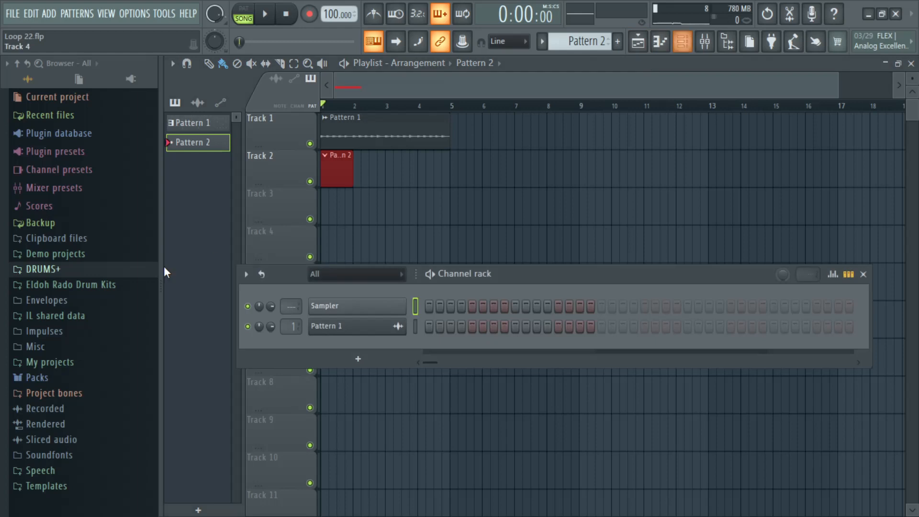
click(74, 275)
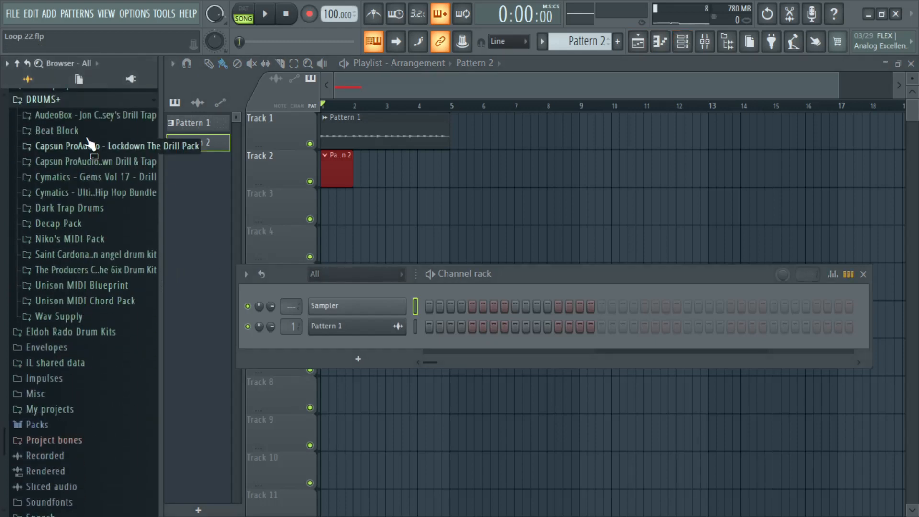
click(88, 146)
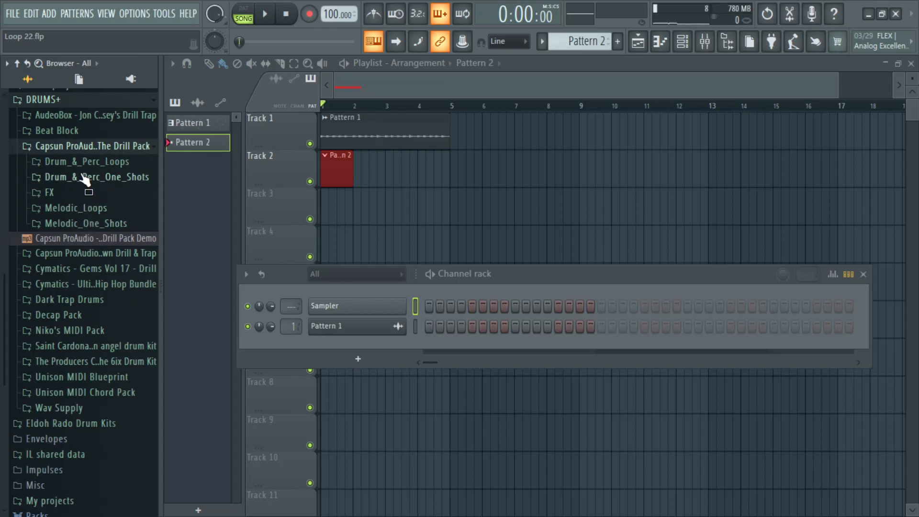
click(85, 178)
click(79, 193)
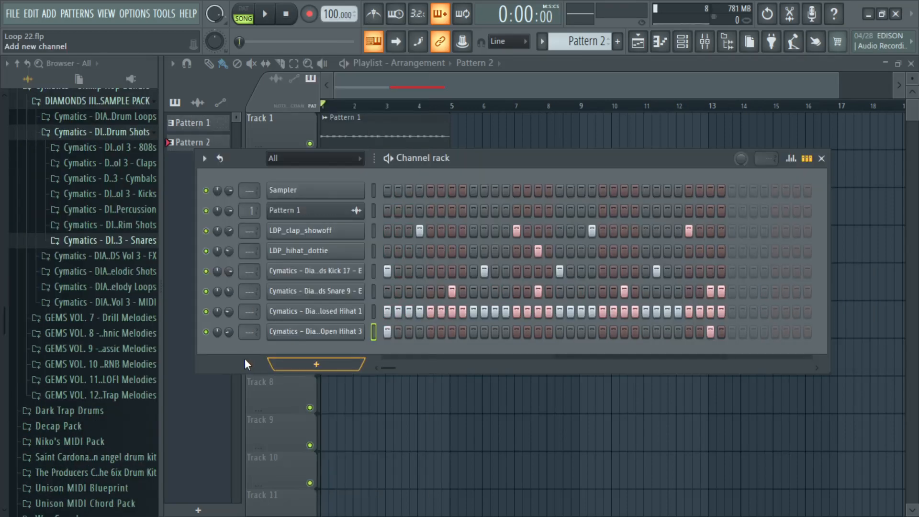
Step: Audition the samples in the Cymatics DIAMONDS Vol 3 percussion folder while the beat plays
click(123, 209)
click(120, 238)
click(132, 253)
key(space)
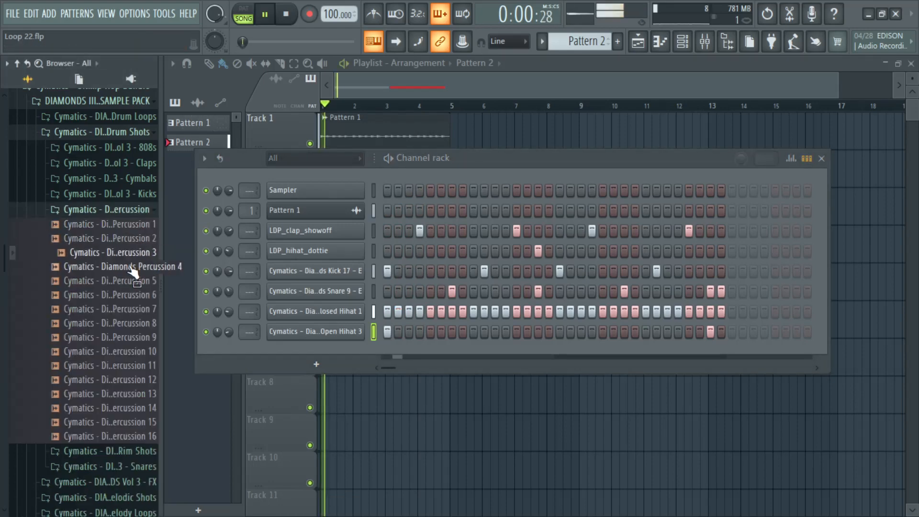
click(133, 267)
click(136, 281)
click(135, 295)
click(135, 309)
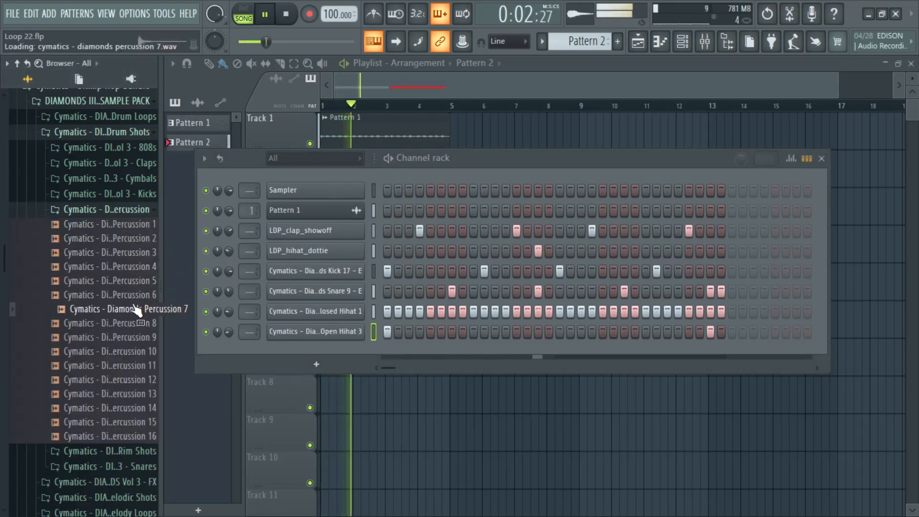
click(134, 323)
click(136, 337)
click(136, 351)
click(137, 365)
click(137, 380)
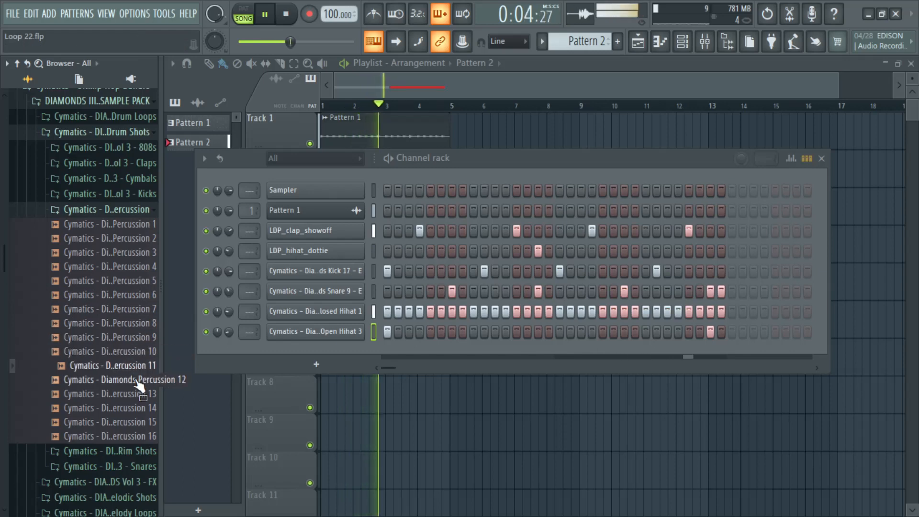
click(139, 393)
click(138, 410)
click(139, 423)
click(139, 435)
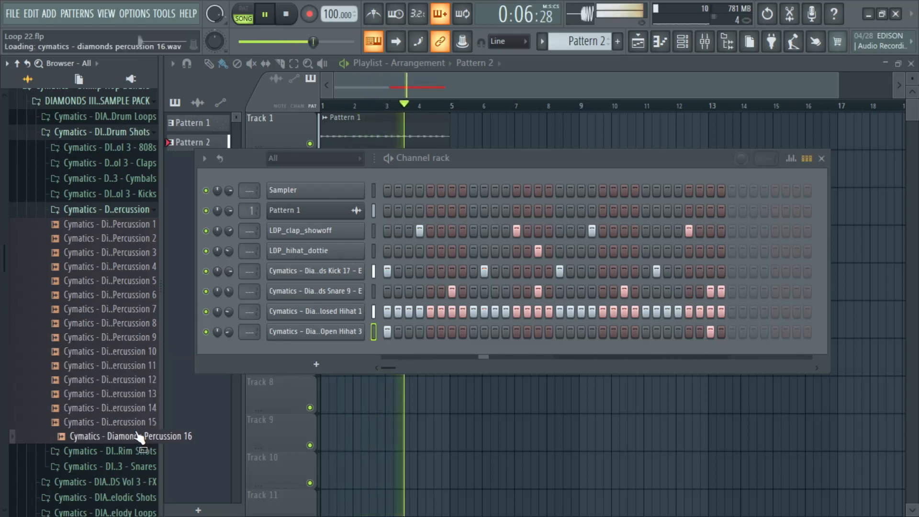
Step: Add the Cymatics - Diamonds Percussion 14 sample as a new channel below the open hi-hat
click(139, 424)
click(139, 411)
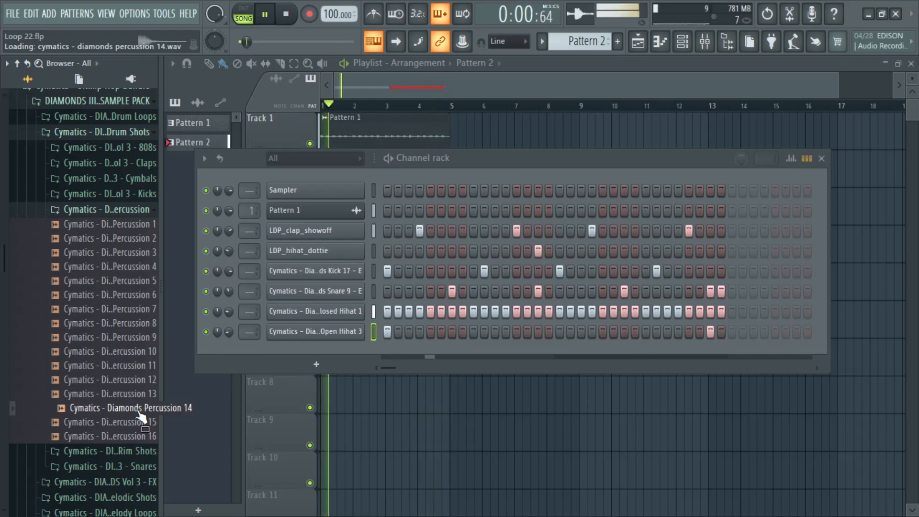
drag(139, 412, 316, 345)
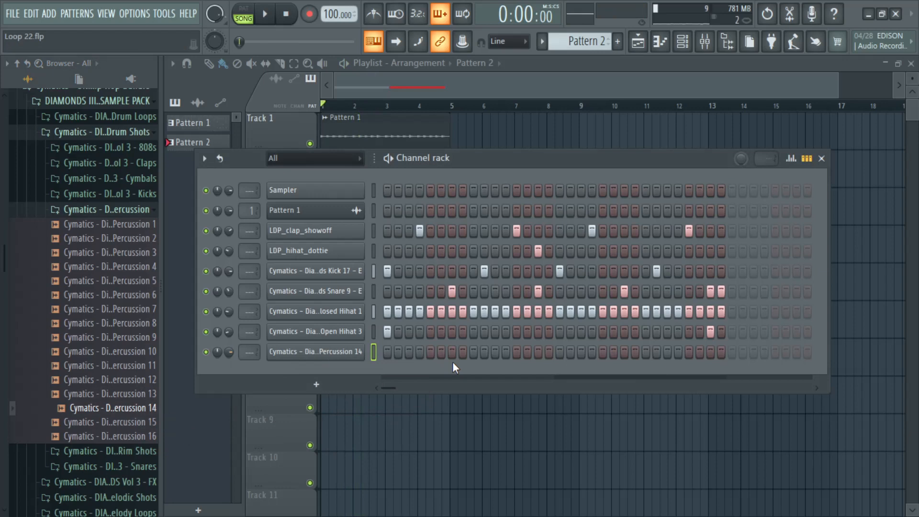
Step: Program Percussion 14 hits on steps 10, 15 and 31 of Pattern 2 in the channel rack
click(483, 354)
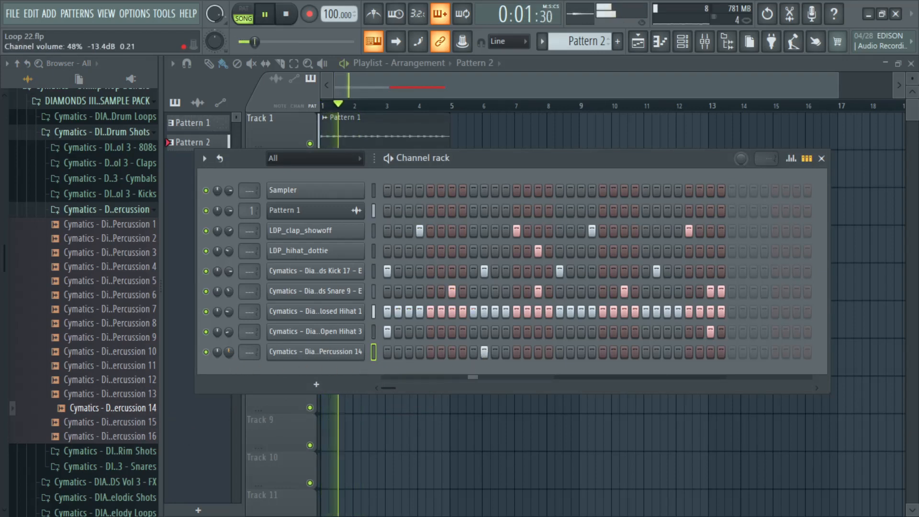
click(538, 353)
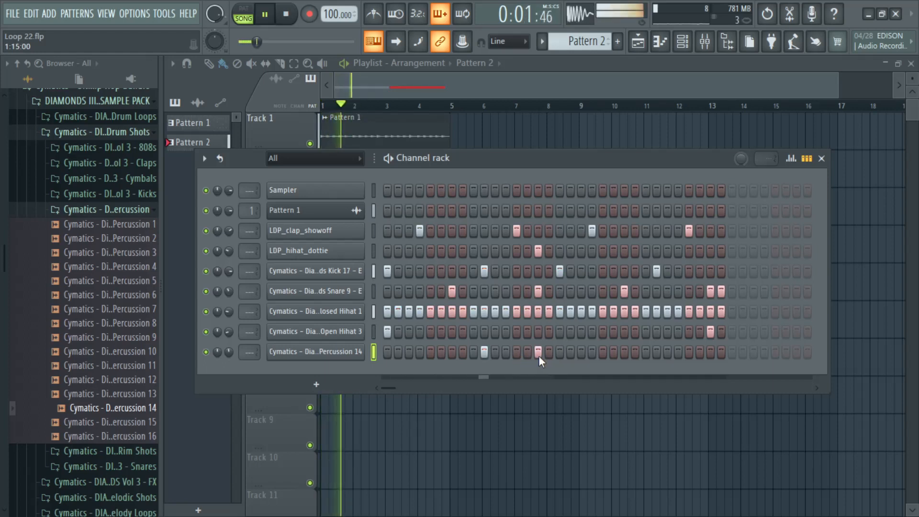
click(711, 353)
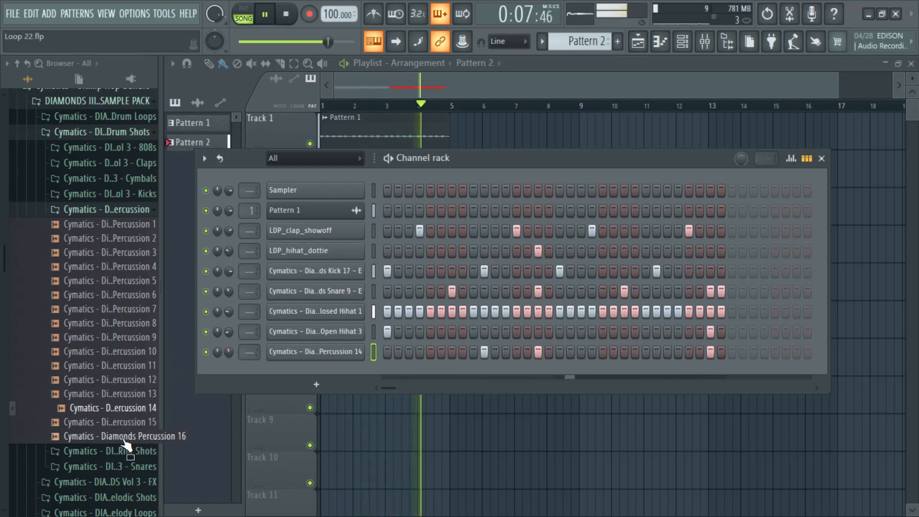
Step: Audition several rimshots in the Cymatics DIAMONDS Vol 3 Rim Shots folder, including Rimshot 2, 11 and 13
click(133, 458)
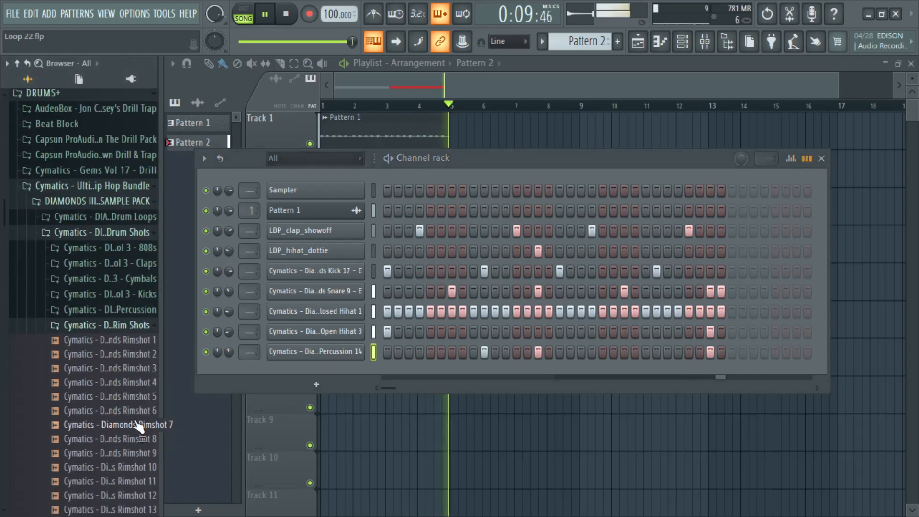
click(141, 369)
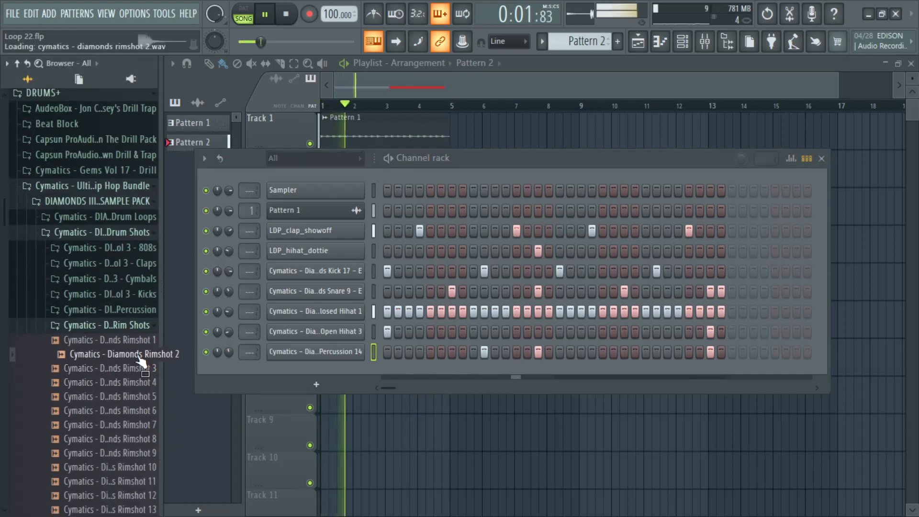
click(125, 453)
click(127, 486)
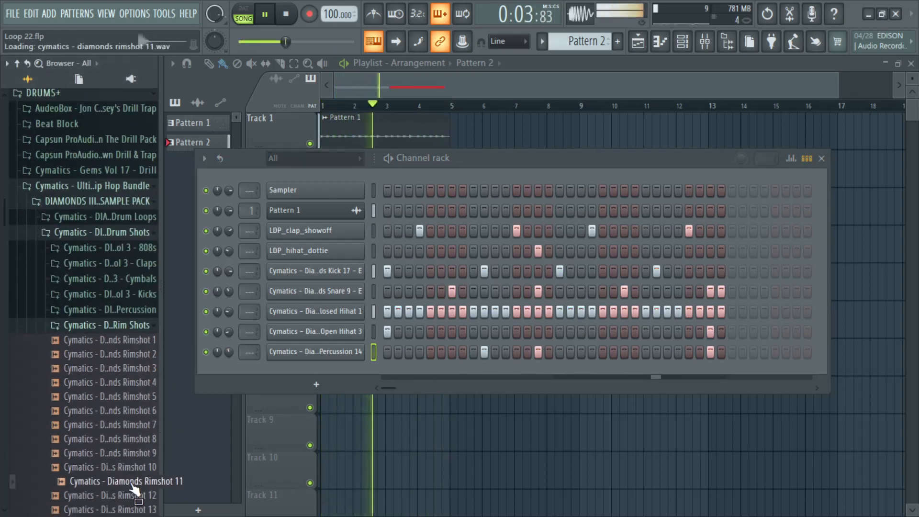
scroll(128, 483, down, 4)
click(129, 341)
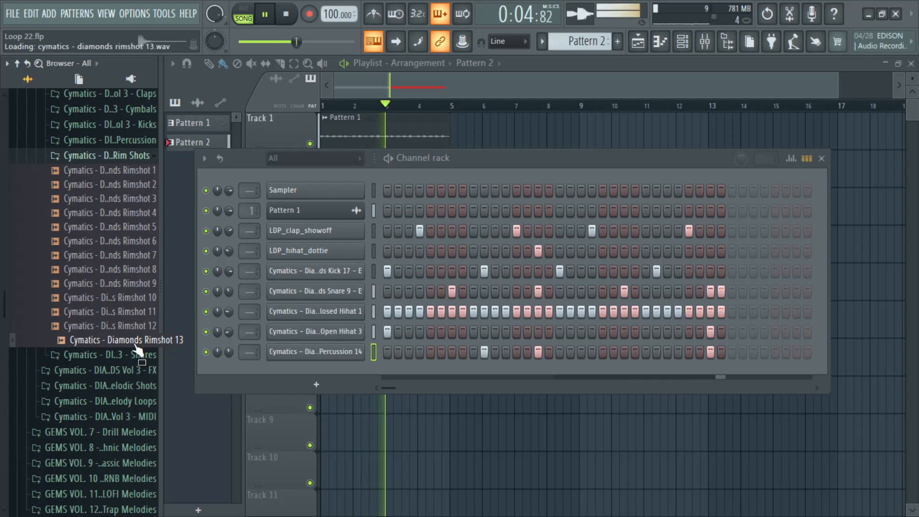
Step: Audition effect samples such as Droplet in the Cymatics DIAMONDS Vol 3 FX folder
click(130, 370)
click(127, 326)
click(126, 314)
click(128, 285)
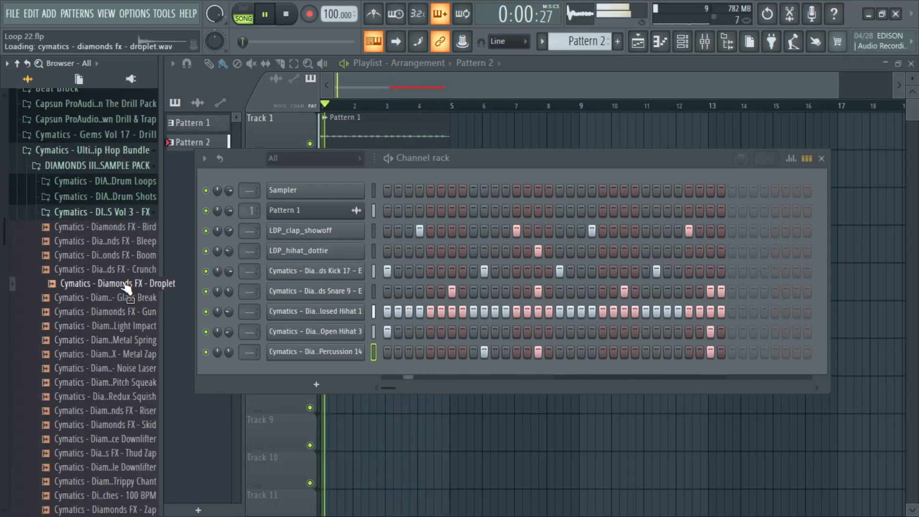
mouse_move(127, 288)
mouse_down()
mouse_move(188, 295)
mouse_move(116, 288)
mouse_move(129, 288)
mouse_up()
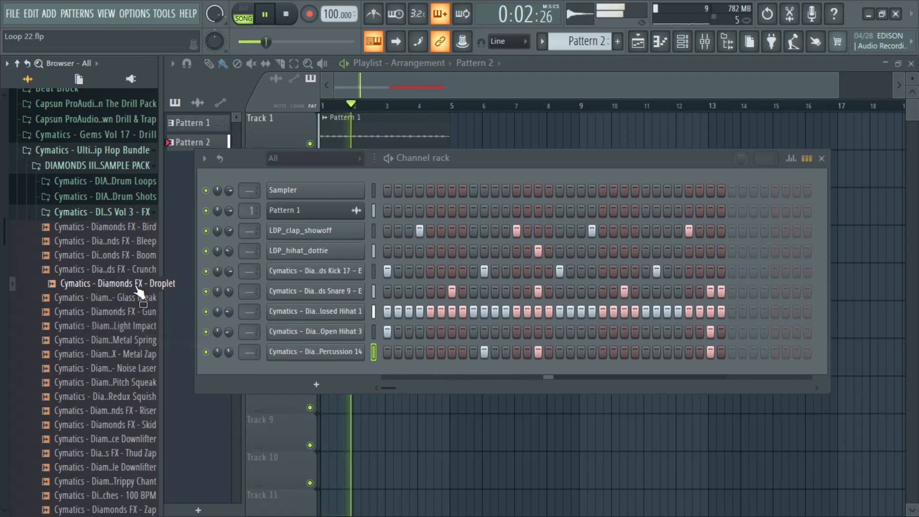
drag(157, 234, 112, 294)
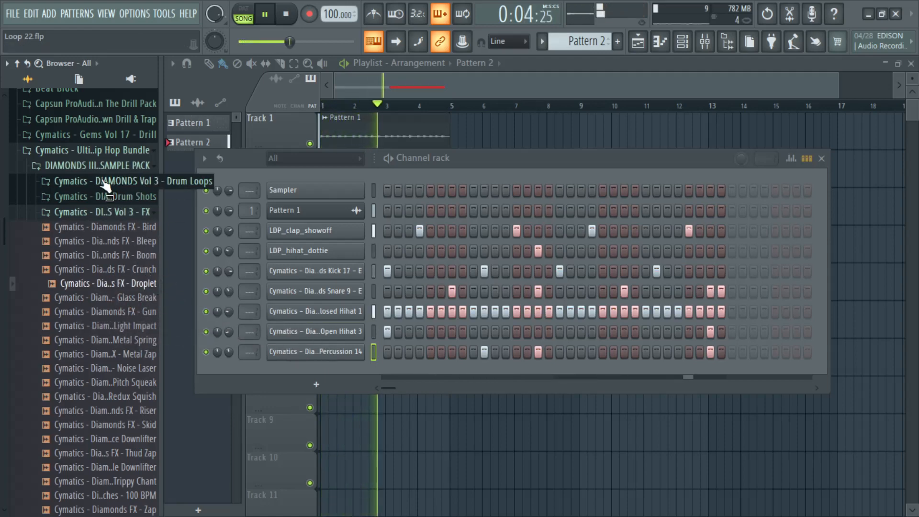
Step: Collapse the Cymatics Ultimate Hip Hop Bundle and browse to the Claps folder of the Ricky Racks drum kit inside Wav Supply
scroll(106, 189, up, 5)
click(84, 362)
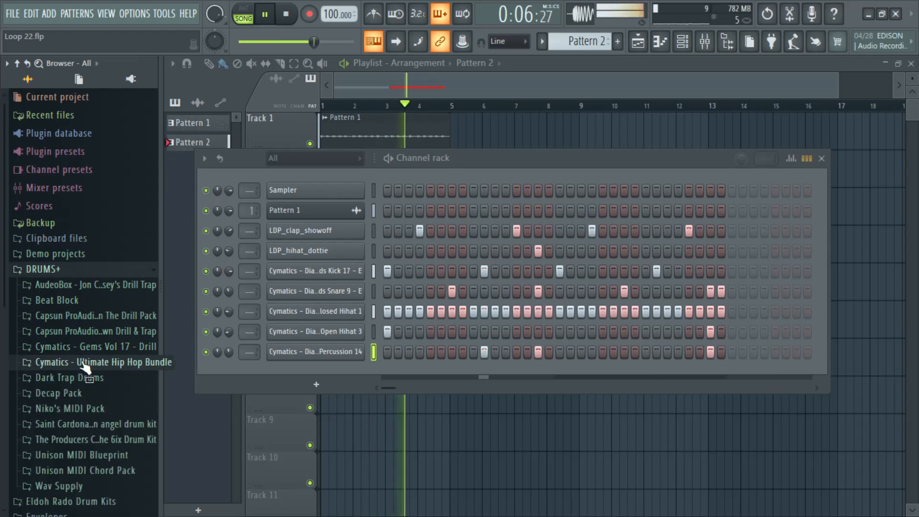
scroll(81, 434, down, 3)
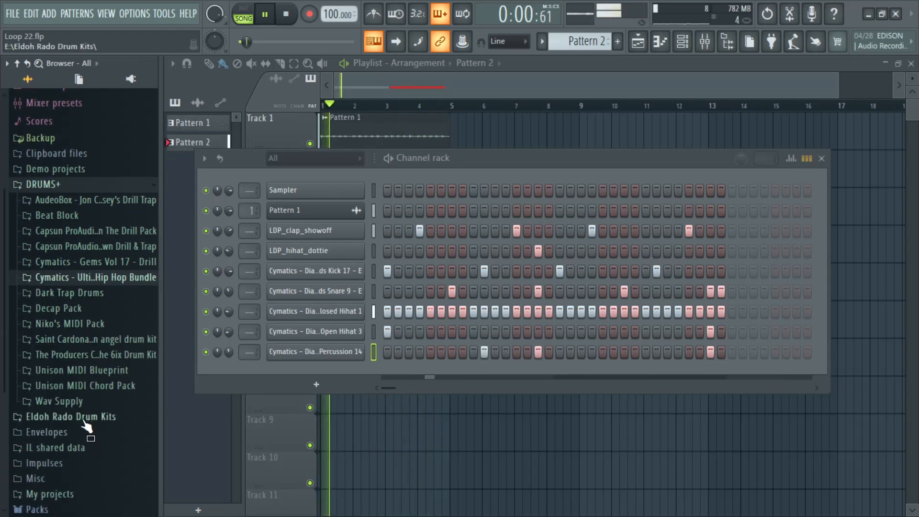
click(77, 405)
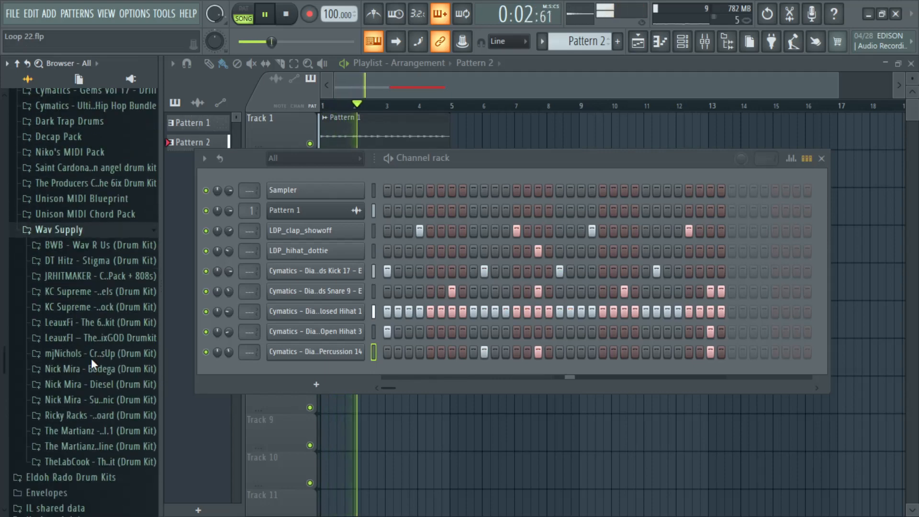
click(86, 393)
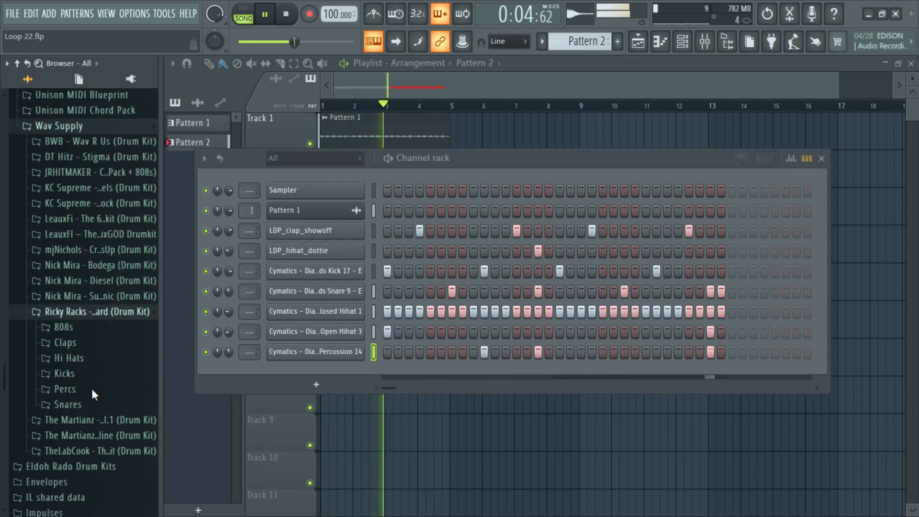
click(67, 339)
Step: Audition the first four clap samples in the Ricky Racks Claps folder, up to RacksGodClap
click(82, 354)
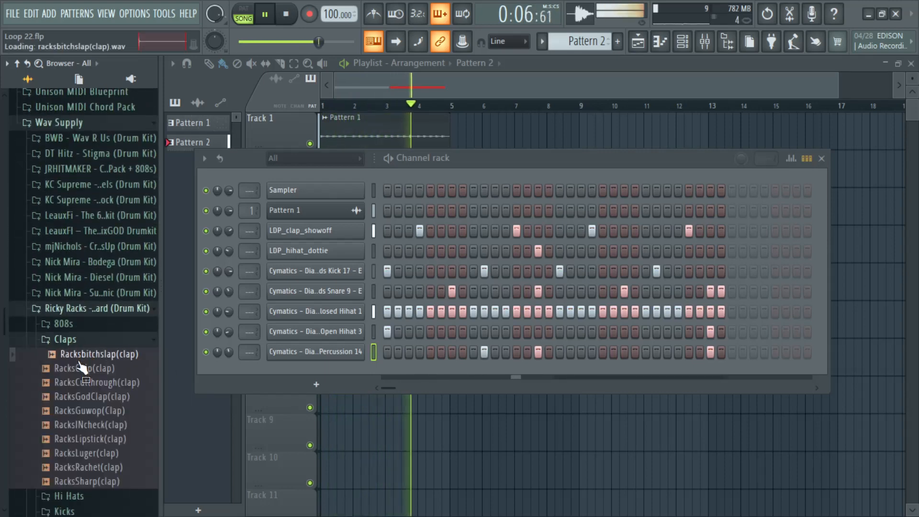
click(82, 368)
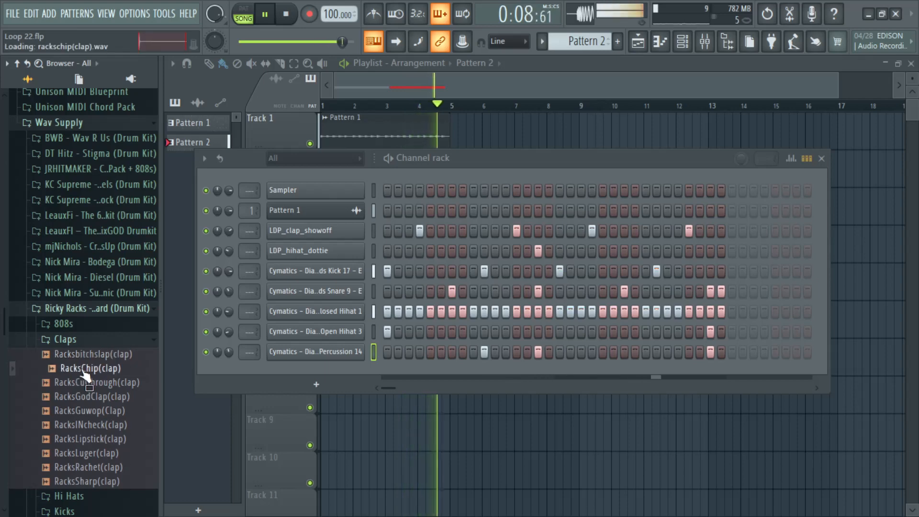
click(86, 382)
click(89, 397)
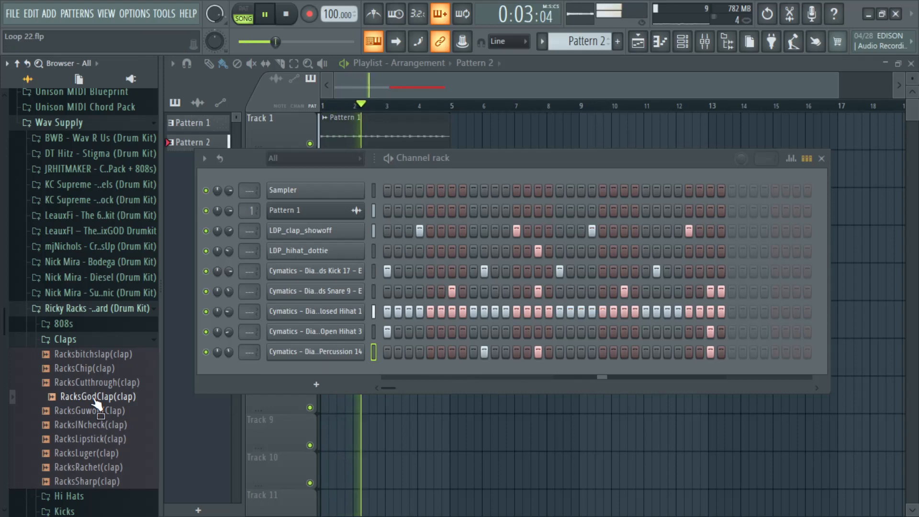
Step: Add RacksGodClap as a new channel below Percussion 14, lower its volume and place a hit on step 29
drag(96, 405, 314, 373)
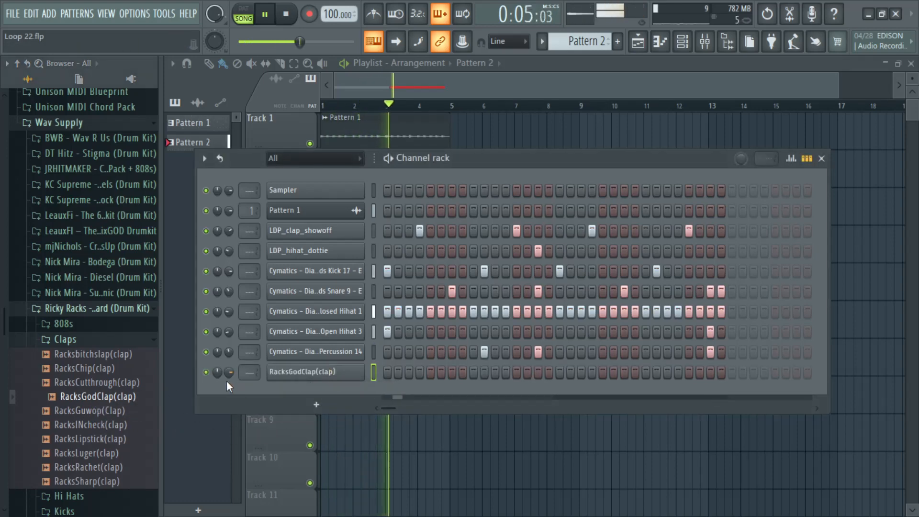
drag(229, 373, 229, 394)
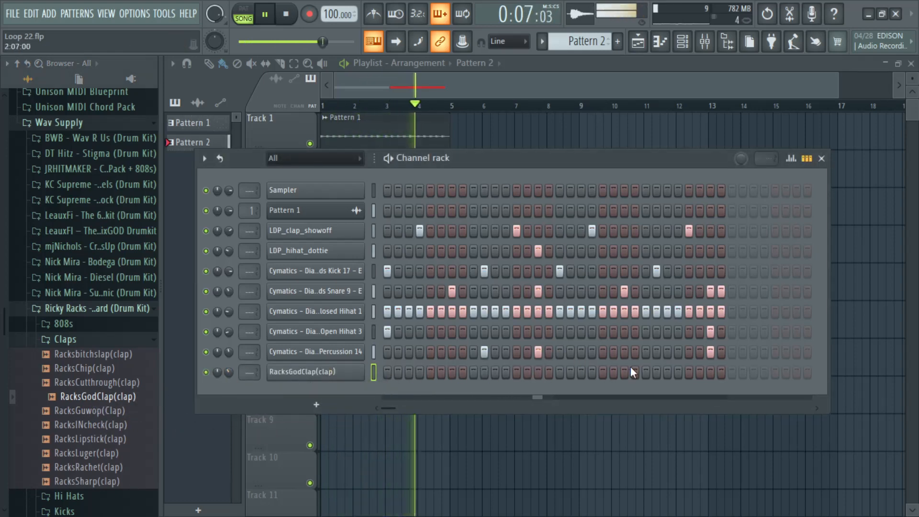
click(688, 374)
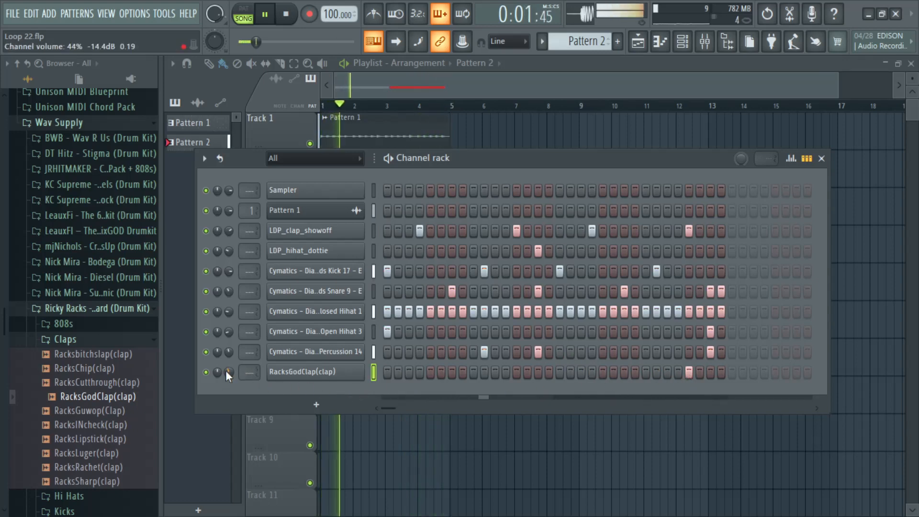
Step: Try ping pong looping in the RacksGodClap channel's sample settings
click(332, 374)
click(288, 317)
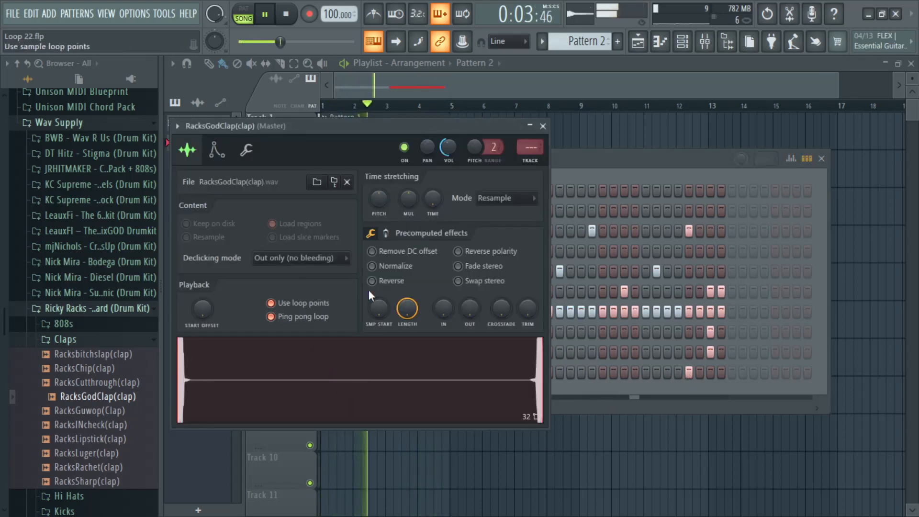
click(276, 303)
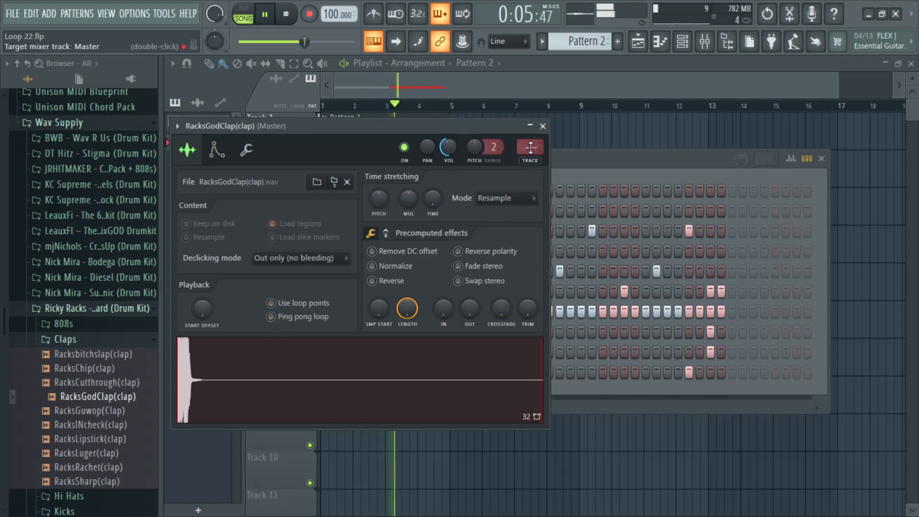
click(543, 126)
Step: Audition the RacksGuwop, RacksINcheck and RacksLipstick clap samples
click(99, 410)
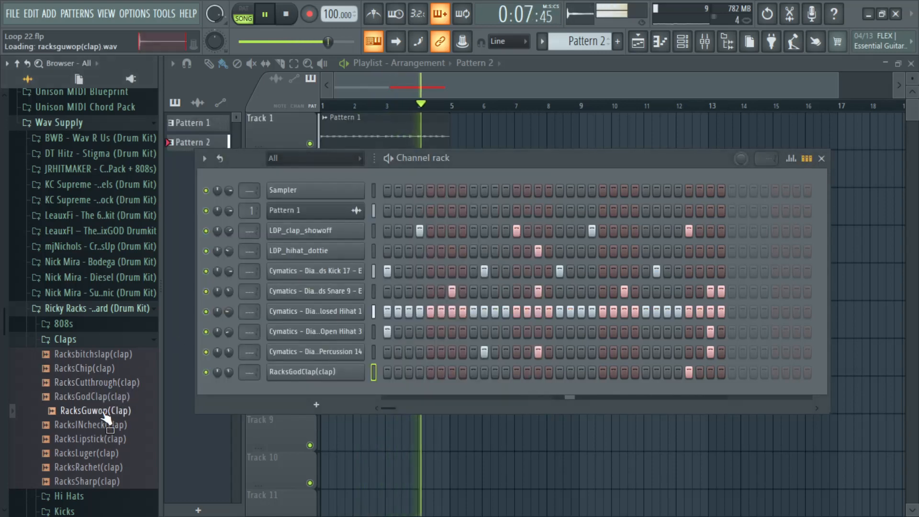
click(103, 425)
click(105, 439)
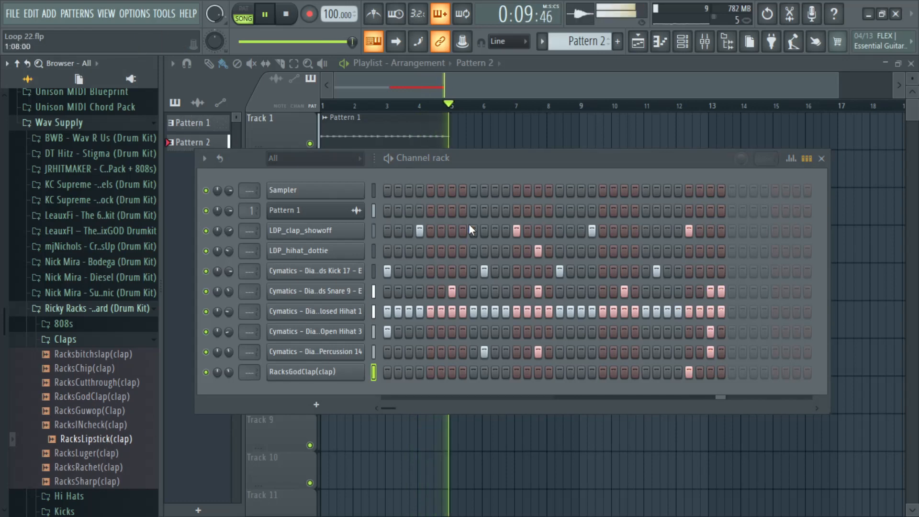
Step: Switch to Pattern 1 and add Bass Engine 2.1 as a new channel below RacksGodClap, with its window minimised
click(461, 157)
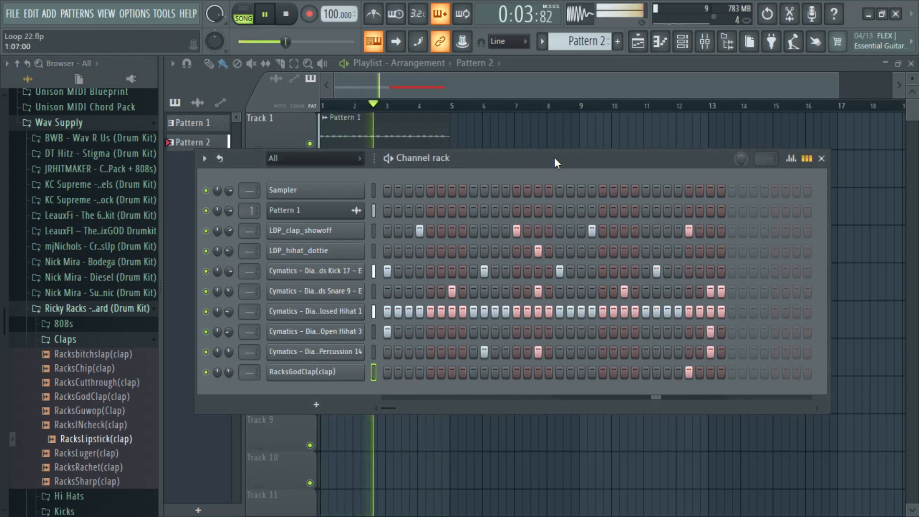
drag(555, 157, 567, 146)
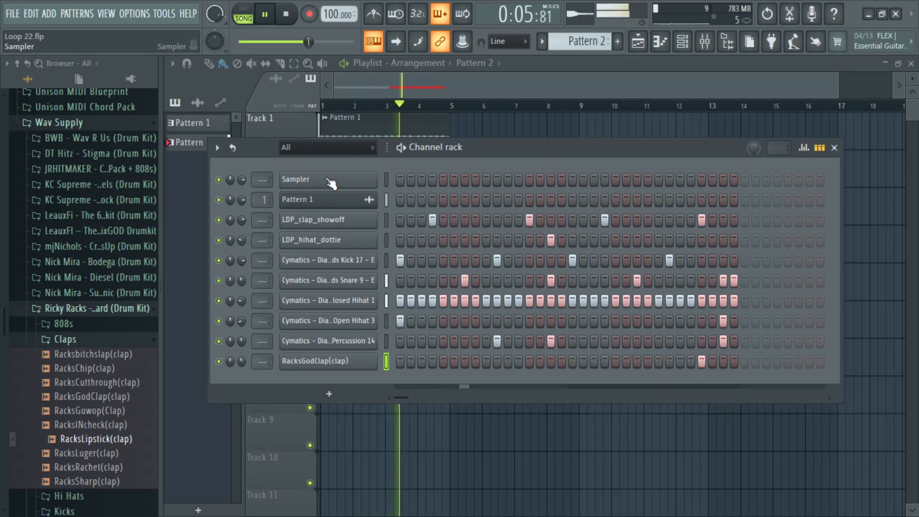
click(560, 41)
click(553, 64)
drag(494, 152, 492, 193)
click(327, 439)
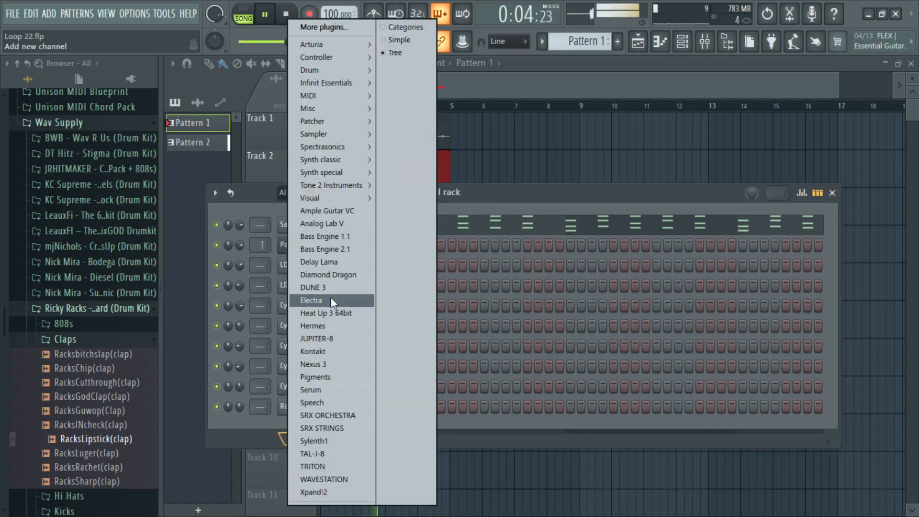
click(338, 249)
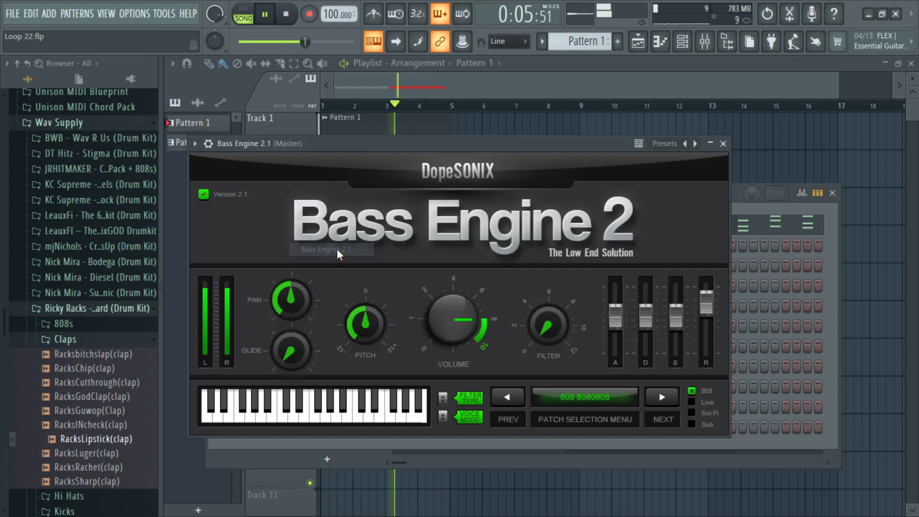
click(709, 144)
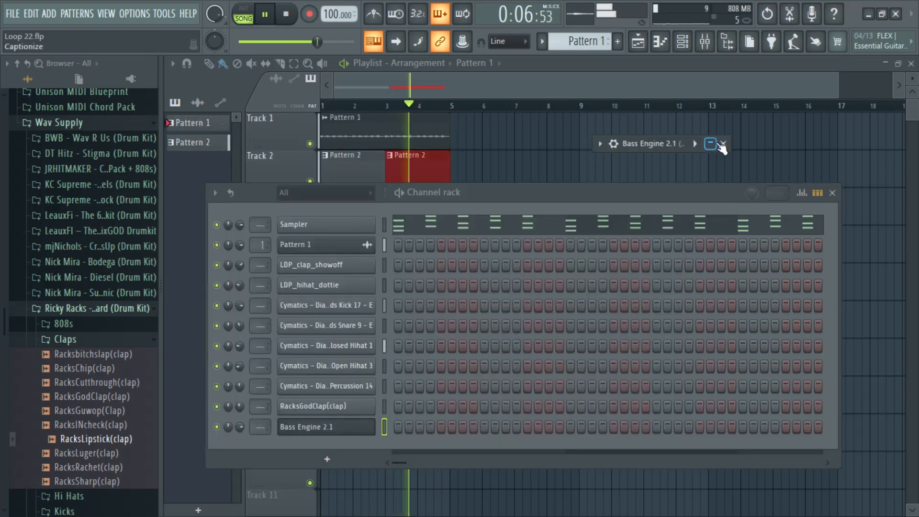
Step: View the Bass Engine 2.1 piano roll in Pattern 1, then return to the playlist
right_click(332, 431)
click(417, 326)
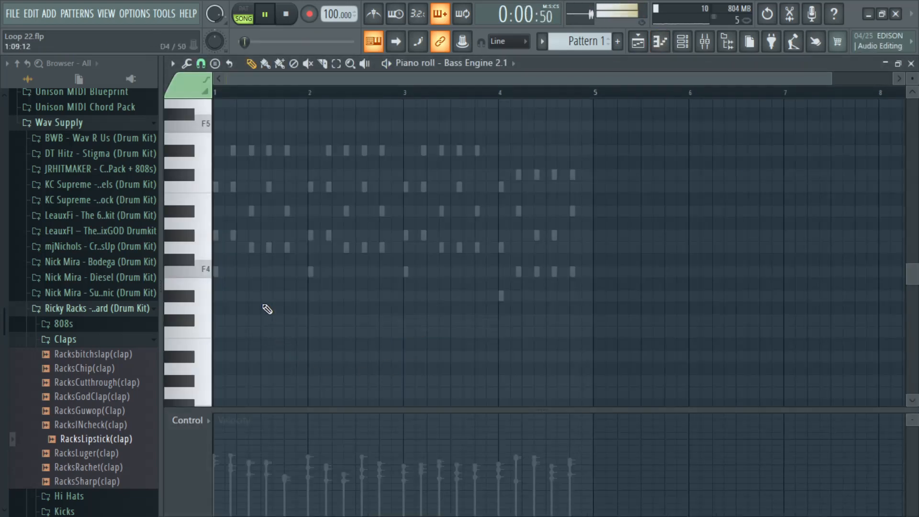
click(911, 64)
Step: Place a Pattern 1 clip at bar 1 on Track 3 of the playlist, then close the playlist
drag(421, 199, 399, 398)
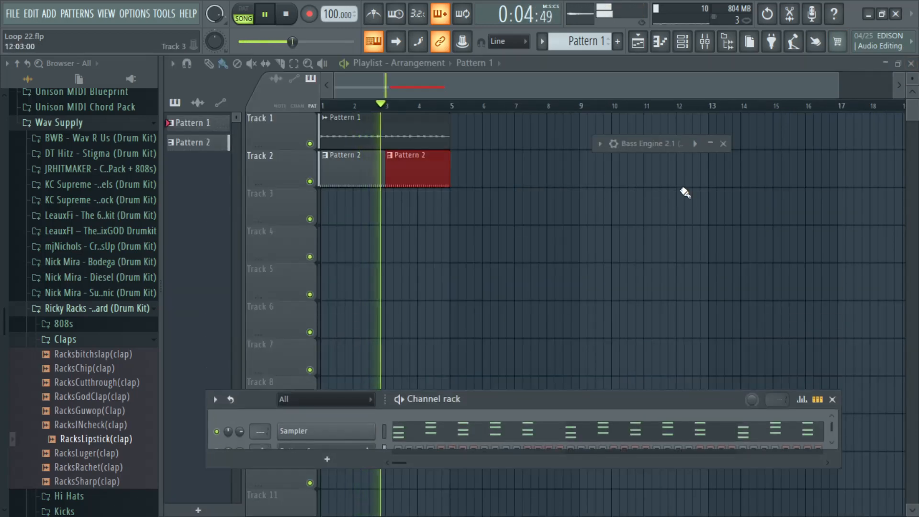
click(335, 210)
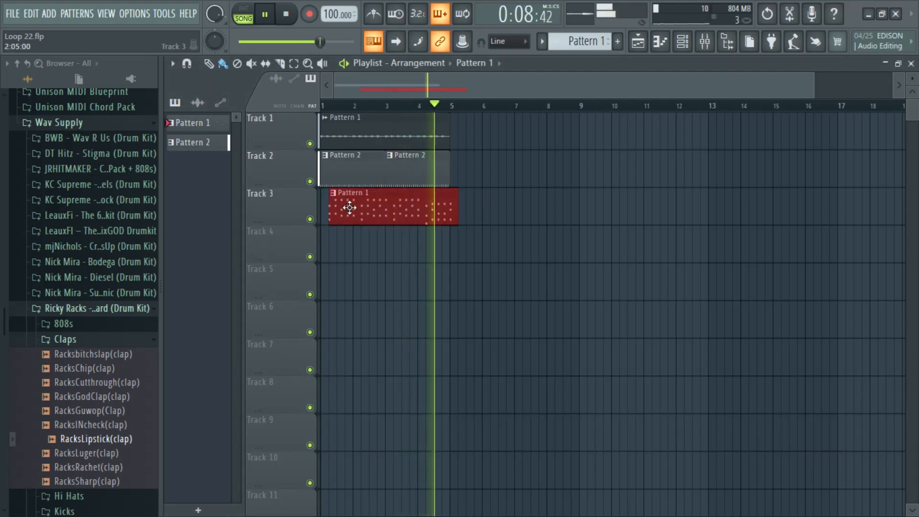
drag(349, 207, 341, 208)
click(912, 64)
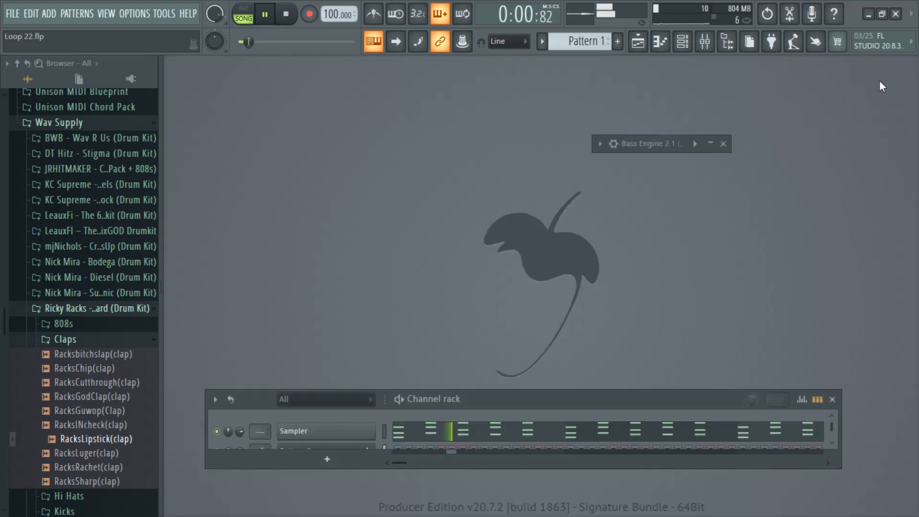
Step: Load the SUB Low Key patch in Bass Engine 2.1, then close the plugin window
drag(457, 390, 479, 225)
click(710, 145)
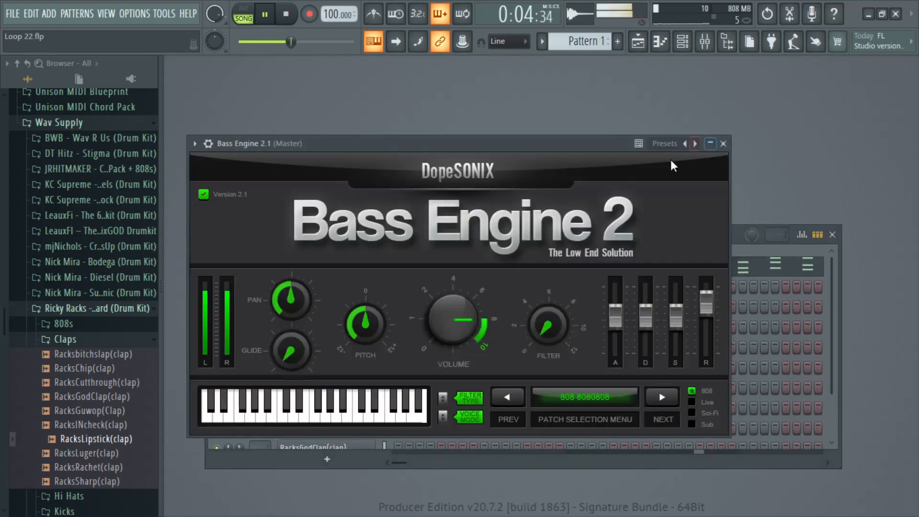
click(631, 391)
scroll(549, 426, down, 5)
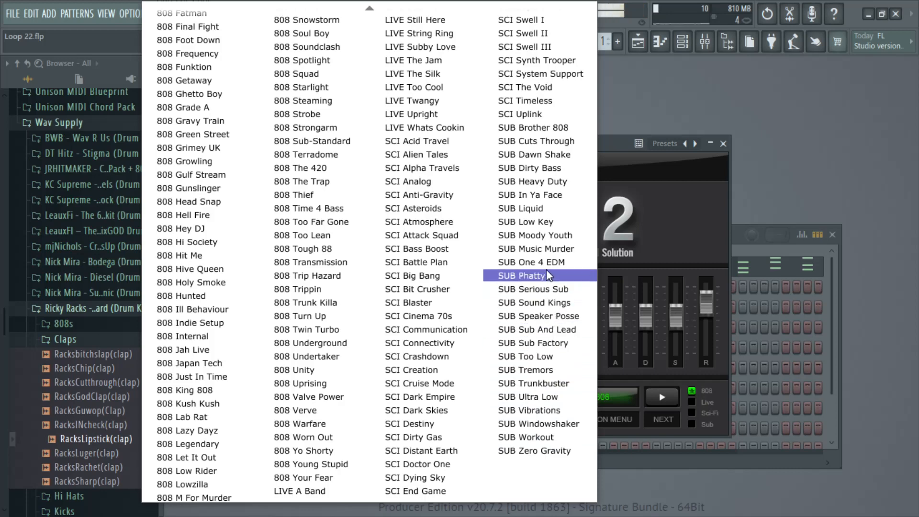
click(550, 223)
click(724, 144)
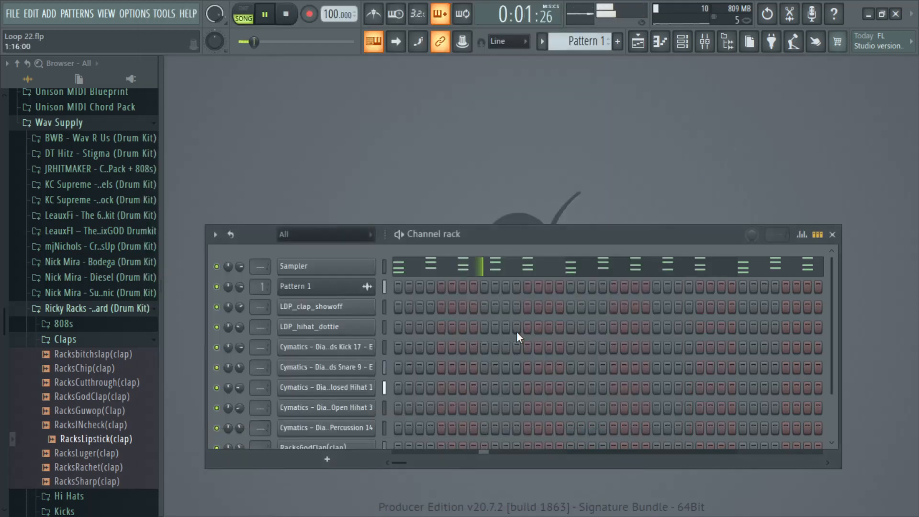
Step: Open the Bass Engine 2.1 piano roll and place an F4 note at the start of bars 1 and 2
scroll(421, 335, down, 2)
right_click(361, 427)
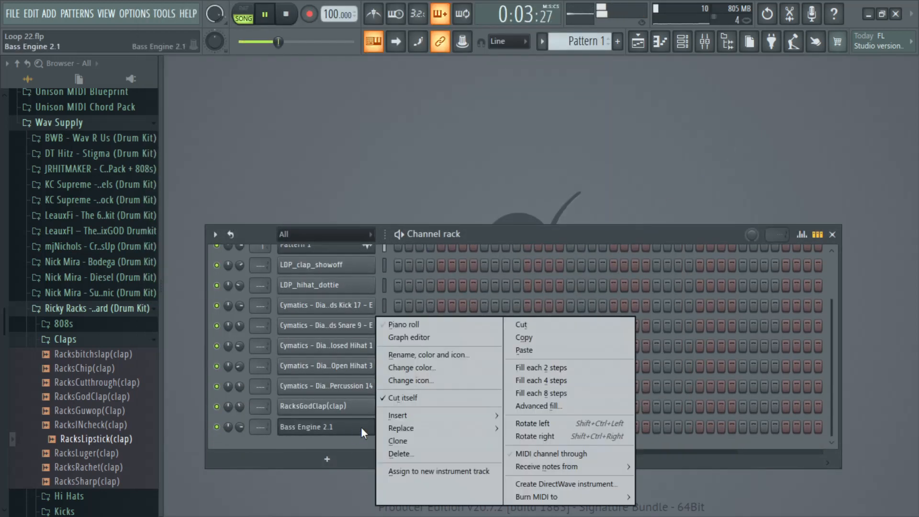
click(418, 326)
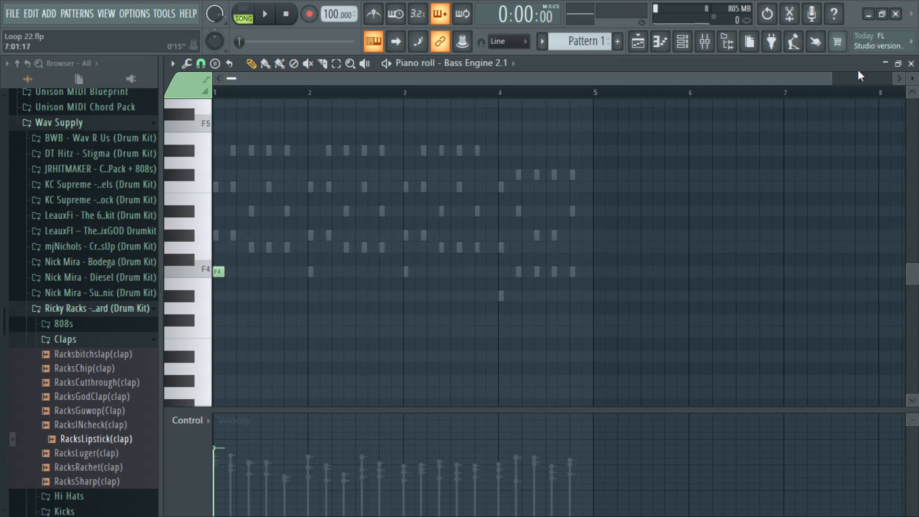
drag(831, 79, 383, 192)
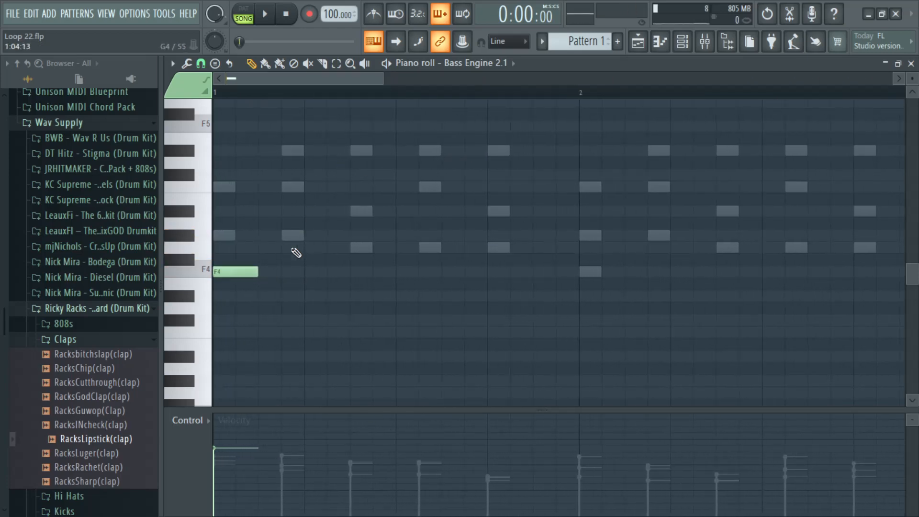
key(space)
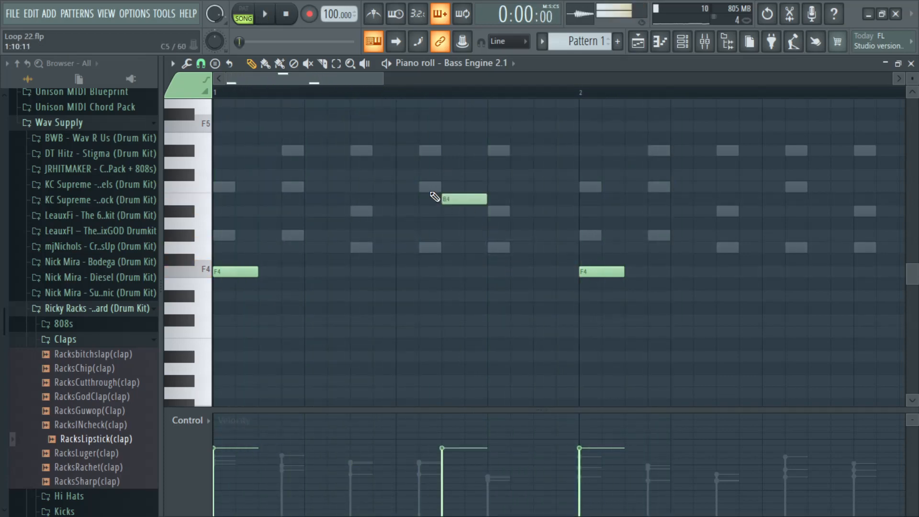
Step: Try C5 and A#4 bass notes in the second half of bar 1, then delete both
key(space)
drag(468, 209, 422, 188)
right_click(448, 201)
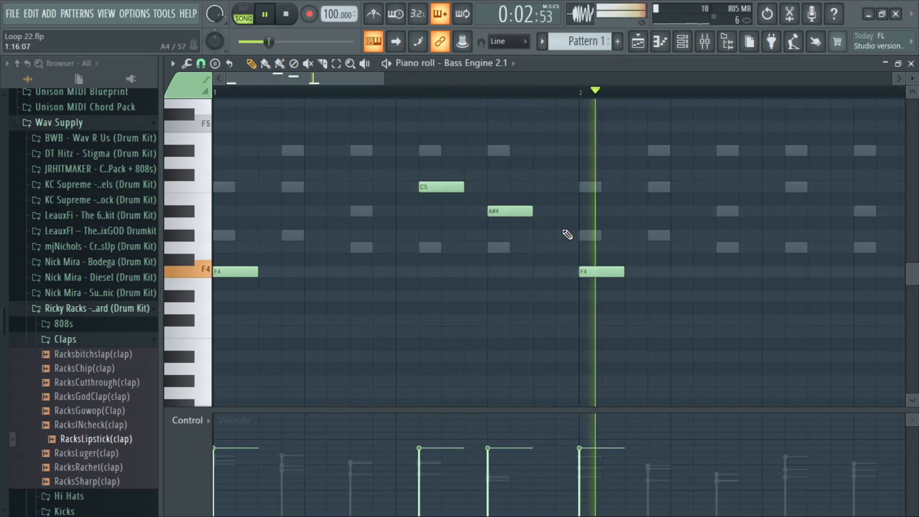
right_click(512, 211)
right_click(439, 187)
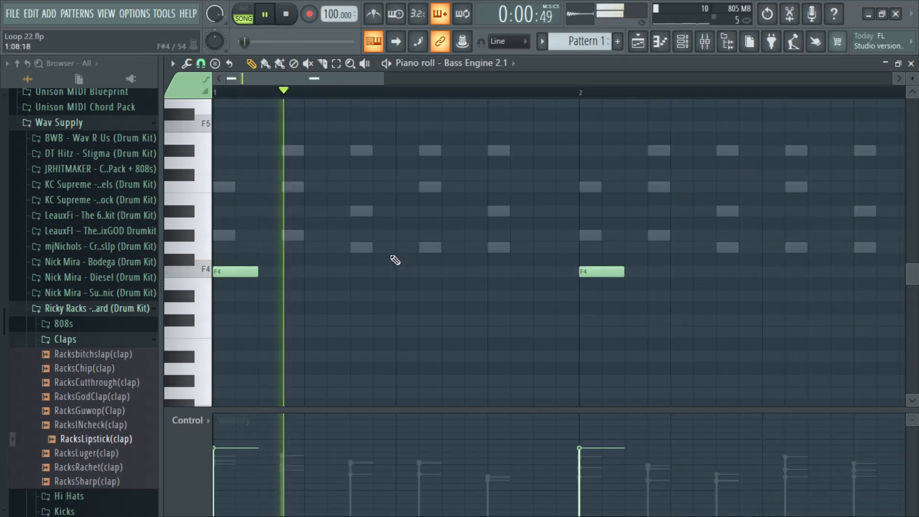
Step: Try a single extra bass note in bar 1 at G4 and C5 during playback, then delete it
key(space)
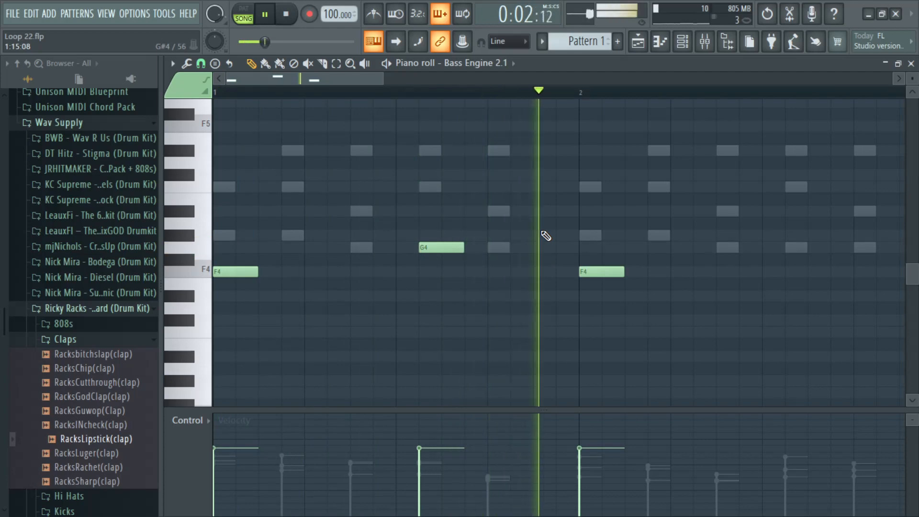
key(space)
click(448, 246)
drag(447, 233, 439, 186)
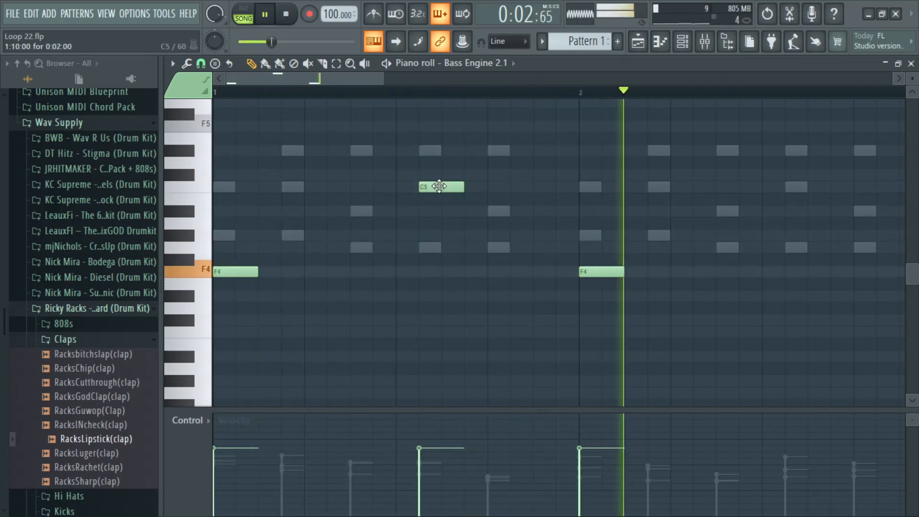
right_click(439, 186)
Step: Add an F4 bass note at the start of bar 3 and a D#4 at the start of bar 4
drag(379, 75, 551, 78)
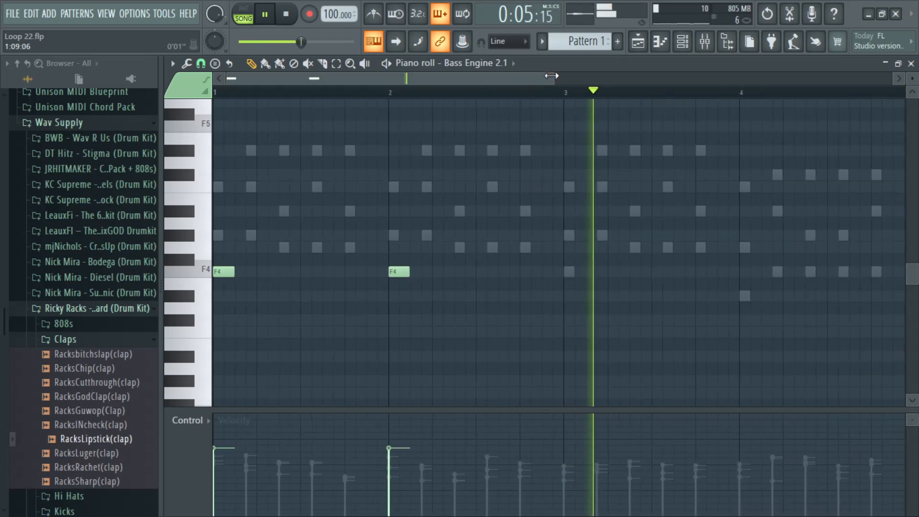
click(745, 296)
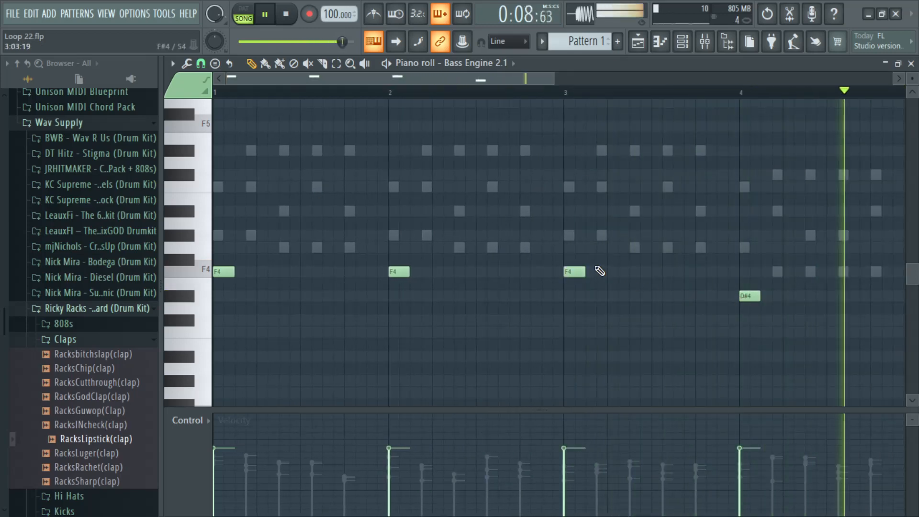
Step: Transpose all four bass notes down one octave and lengthen each to half a bar
key(ctrl+a)
scroll(575, 316, down, 3)
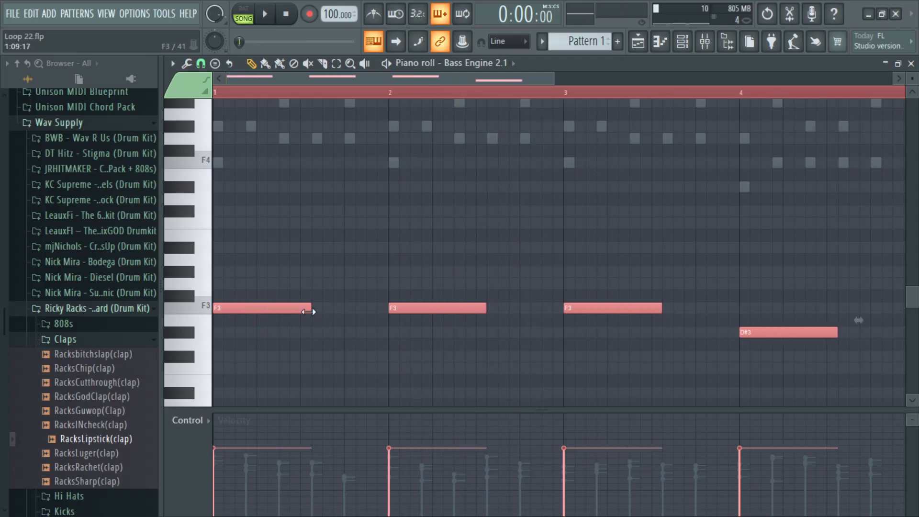
key(space)
drag(309, 312, 301, 310)
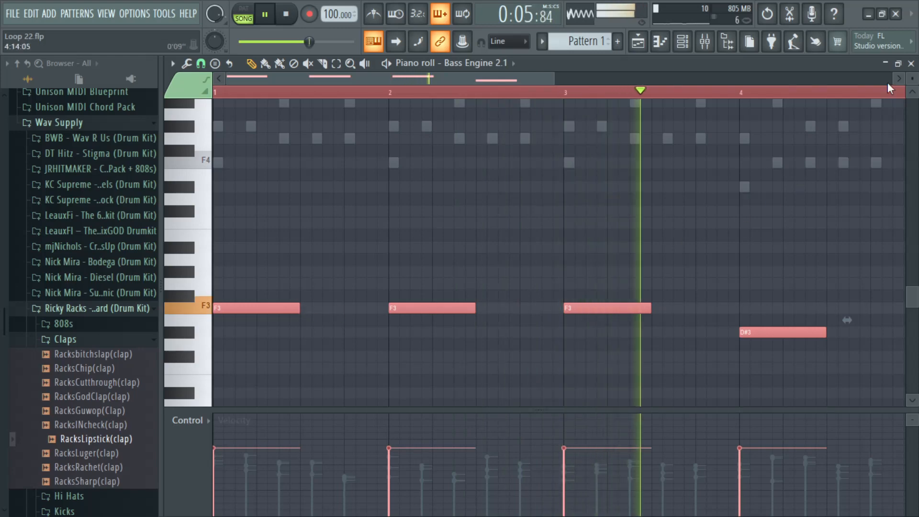
Step: Add Diamond Dragon as a new channel below Bass Engine 2.1 and show its wrapper settings
key(F7)
drag(471, 237, 456, 80)
scroll(417, 206, up, 2)
scroll(407, 189, down, 2)
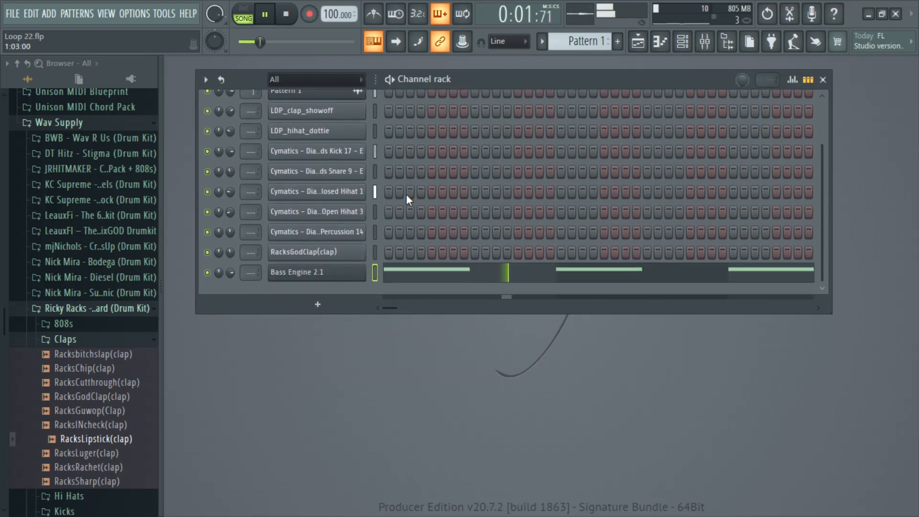
click(321, 290)
click(338, 275)
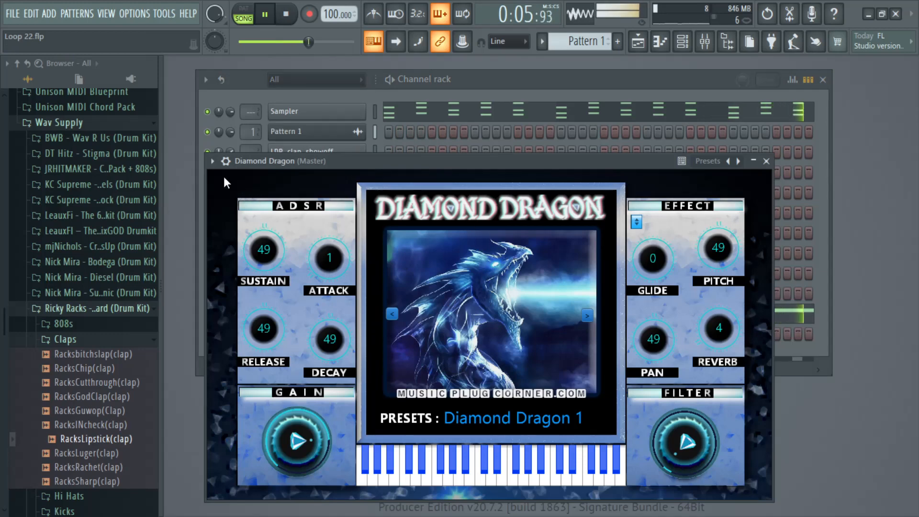
click(226, 161)
drag(634, 161, 666, 133)
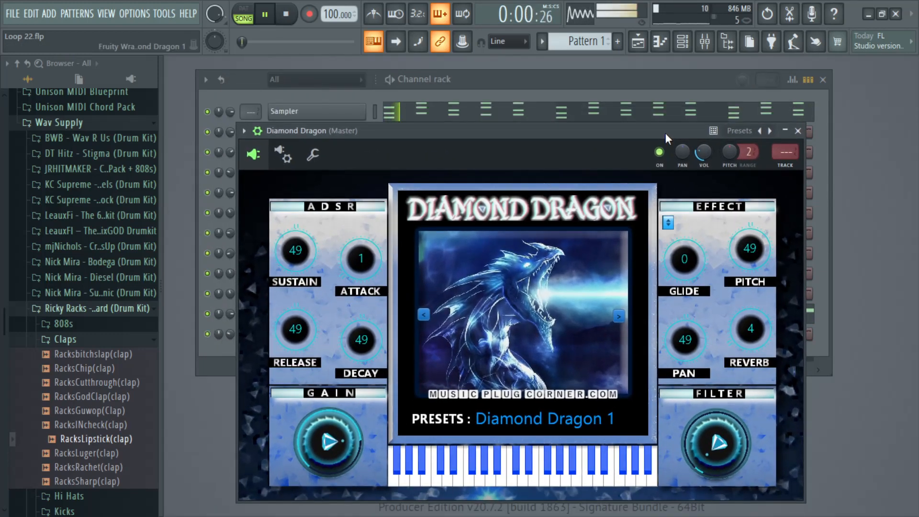
Step: Mute Track 2 in the playlist and bring the channel rack back to the front
click(683, 42)
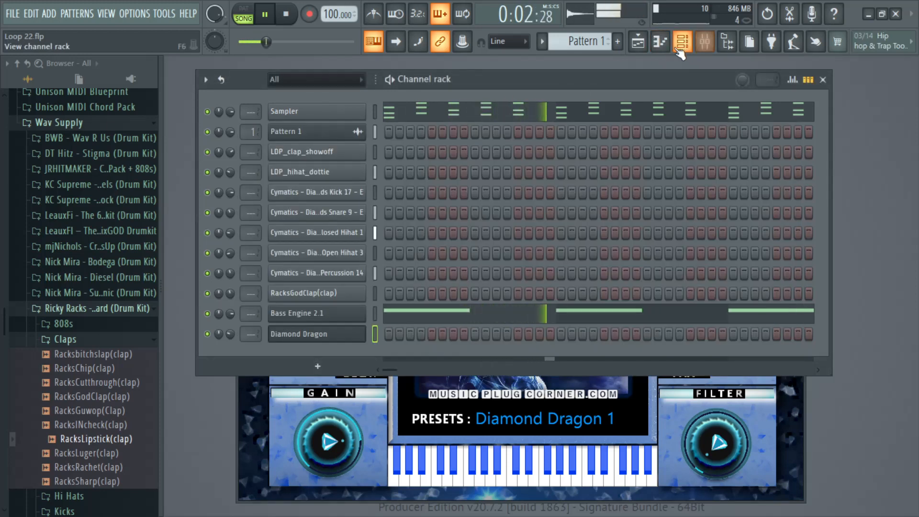
click(644, 49)
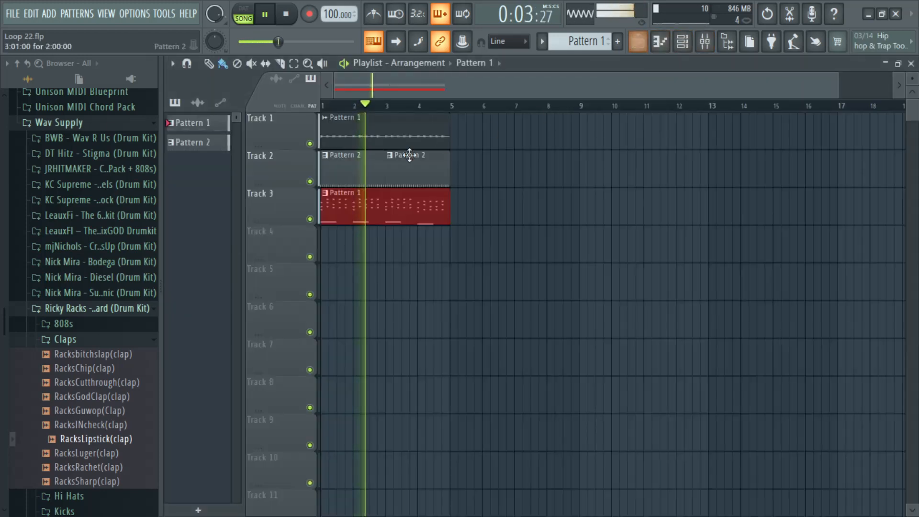
click(310, 182)
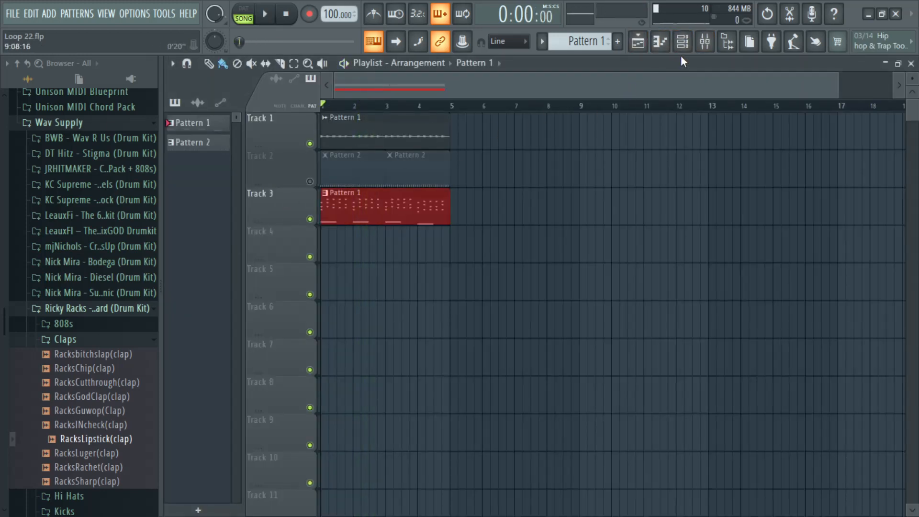
click(683, 42)
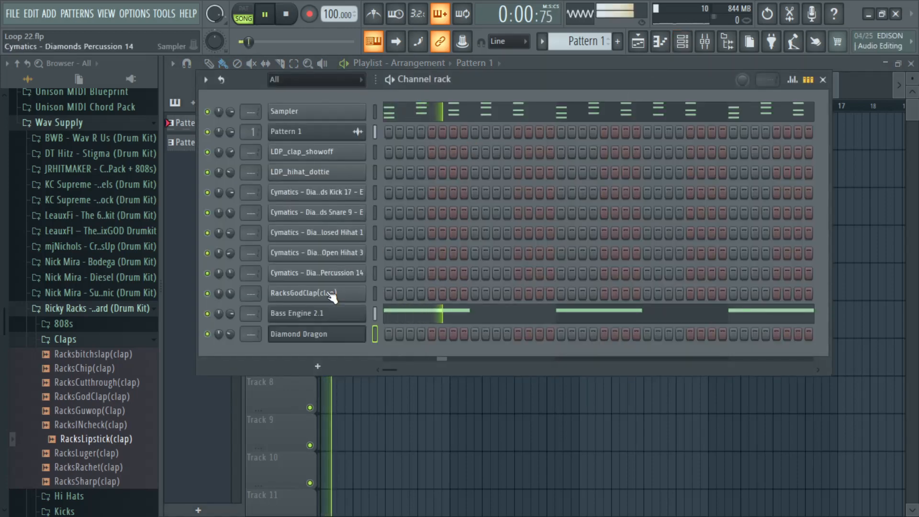
Step: Load the Fary Dragon 19 (FLUTE) preset in Diamond Dragon, then close the plugin window
click(331, 339)
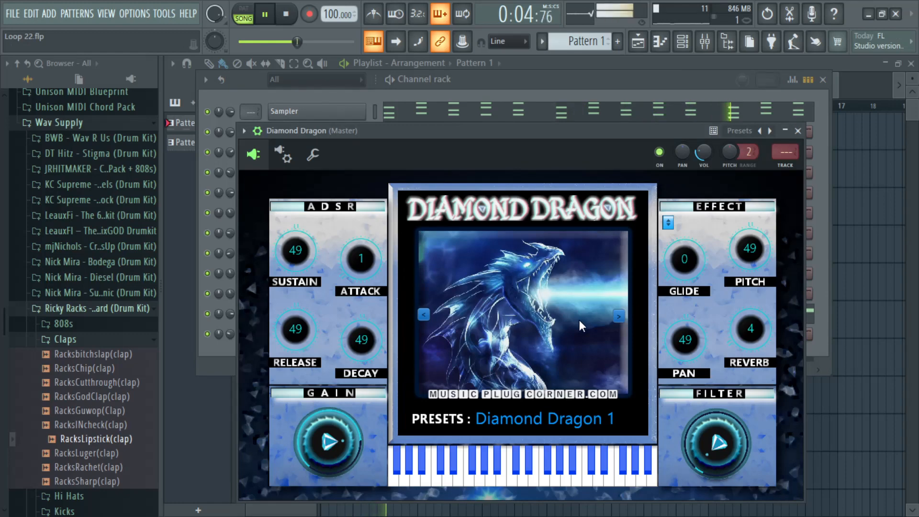
click(536, 421)
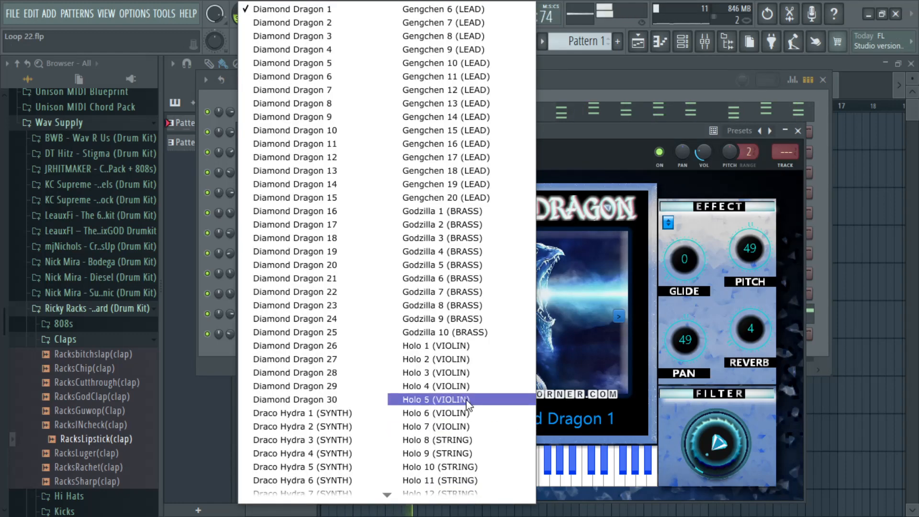
scroll(408, 353, down, 3)
scroll(408, 354, down, 20)
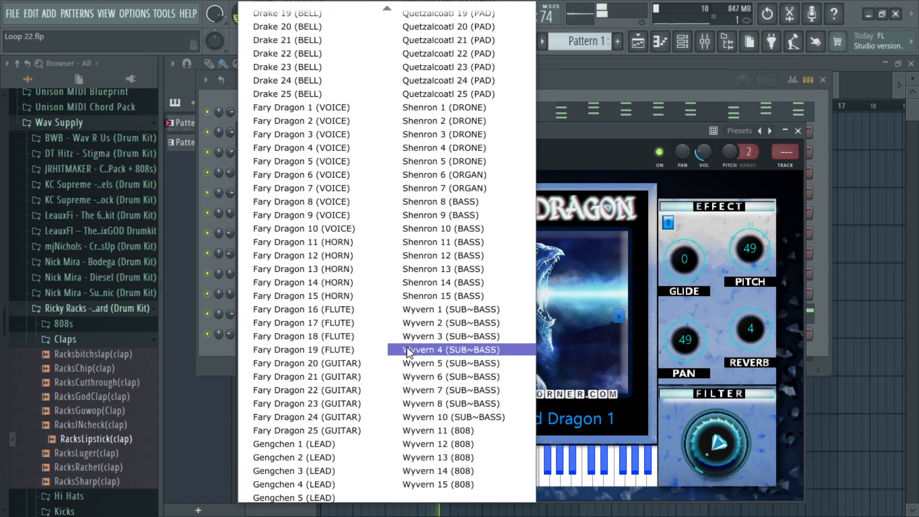
click(307, 350)
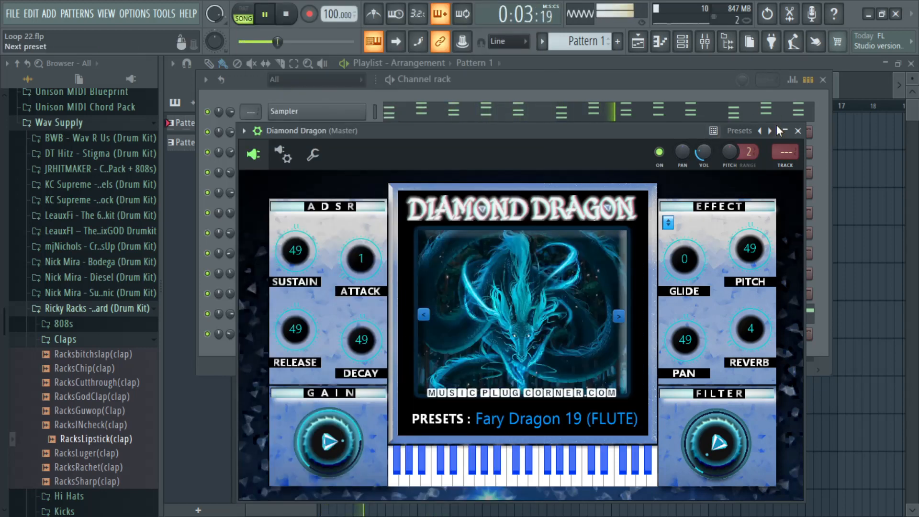
click(796, 131)
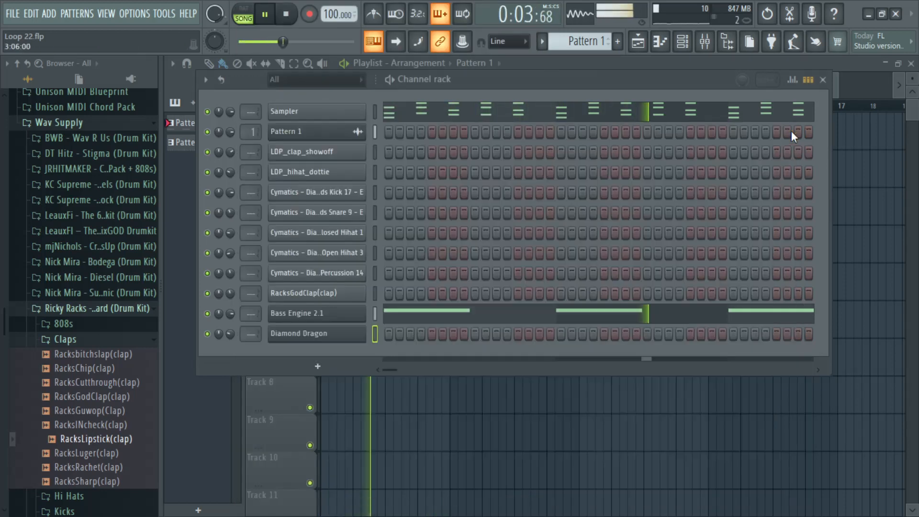
Step: Reopen Diamond Dragon and audition the flute preset with a few low keyboard notes, then close its window
right_click(327, 341)
click(326, 341)
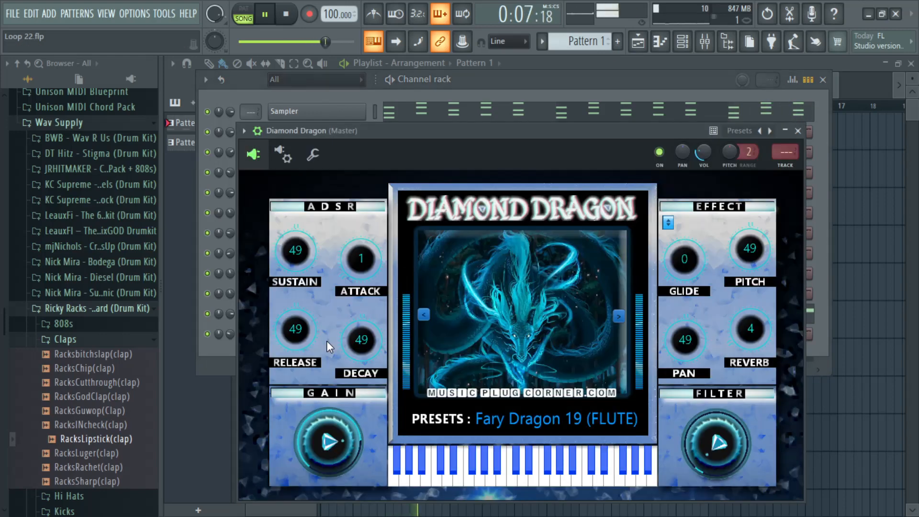
key(z)
key(z)
key(x)
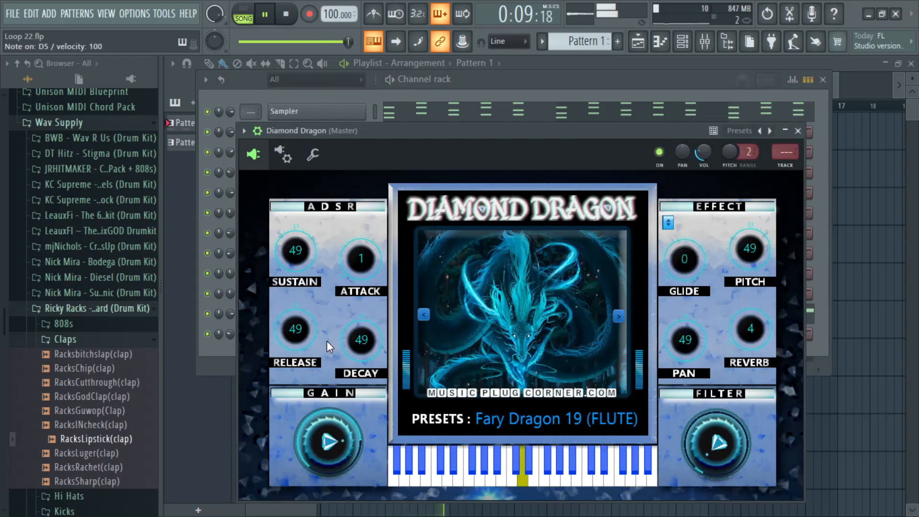
click(798, 131)
Step: Write a flute melody of G#4, C5, A#4, C5, A#4 across bar 1 in the Diamond Dragon piano roll
right_click(357, 333)
click(375, 310)
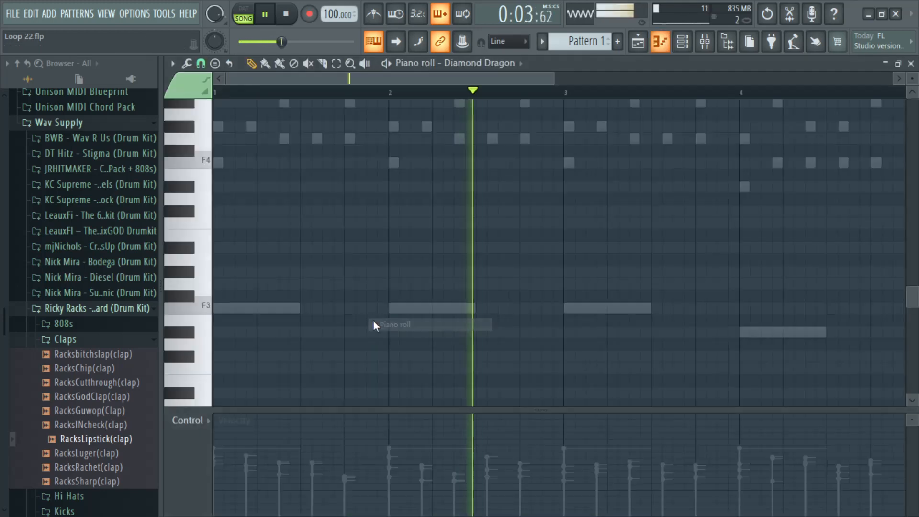
key(space)
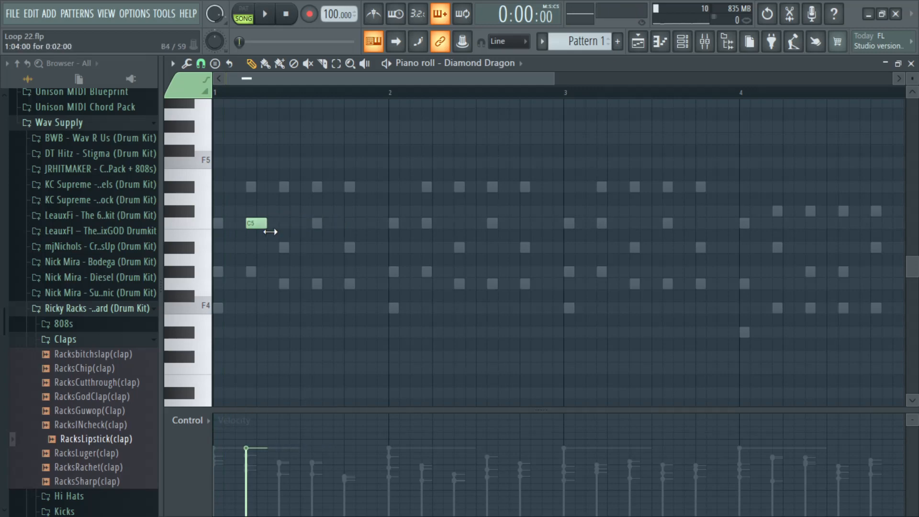
key(space)
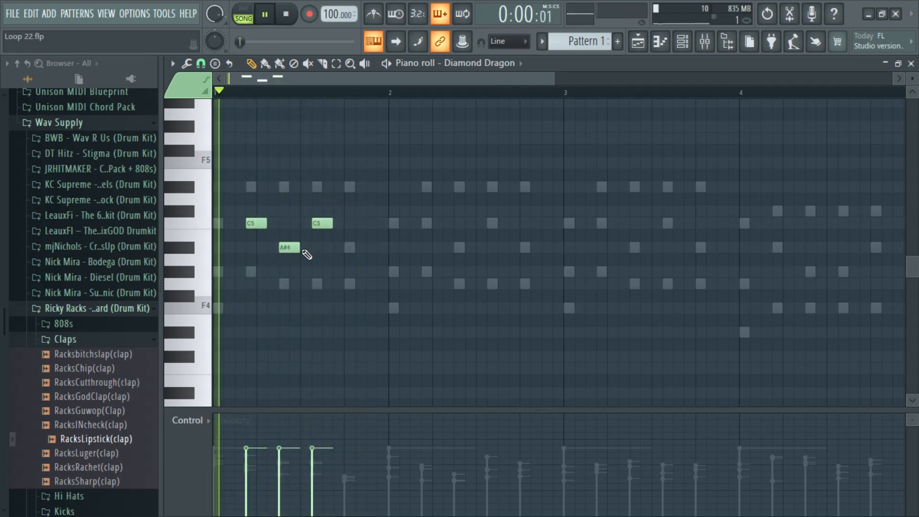
drag(319, 222, 320, 281)
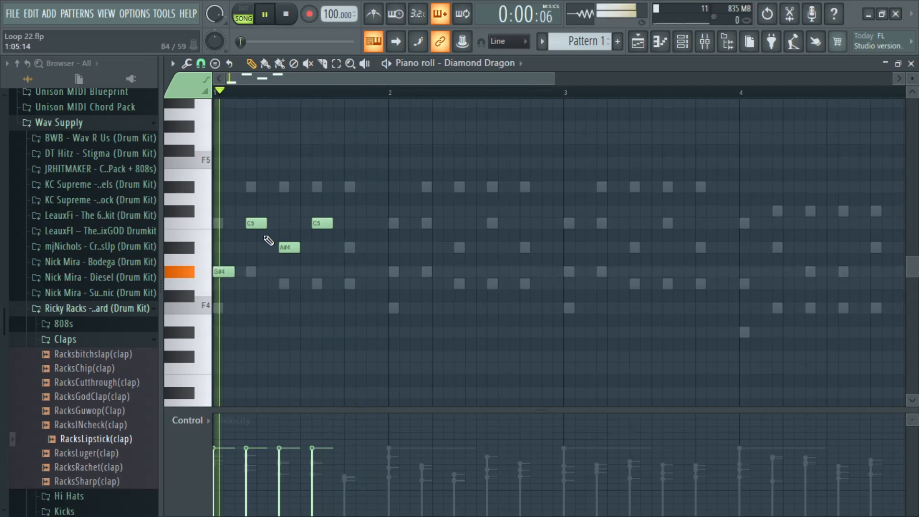
key(space)
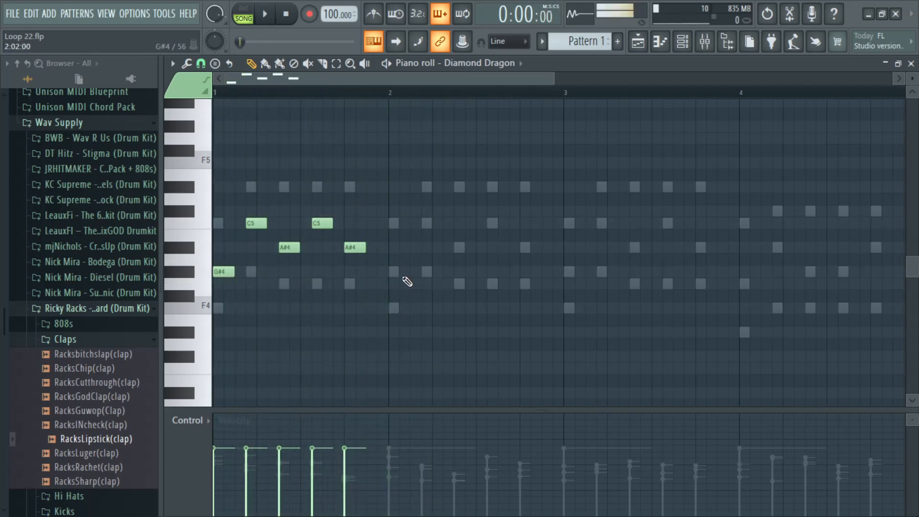
Step: Copy the five flute melody notes from bar 1 into bar 2
drag(415, 331, 215, 194)
drag(228, 272, 404, 272)
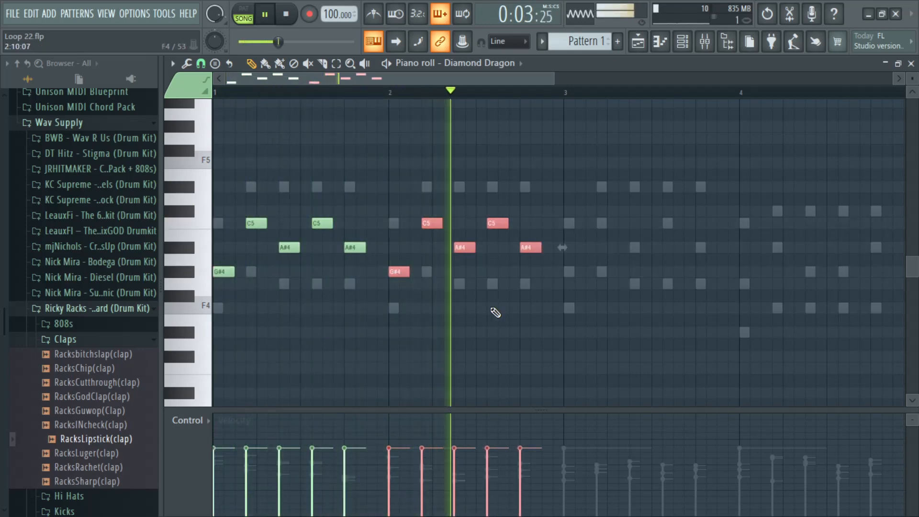
Step: Copy the flute melody notes from bars 1 and 2 into bars 3 and 4
drag(586, 352, 213, 168)
drag(222, 271, 573, 271)
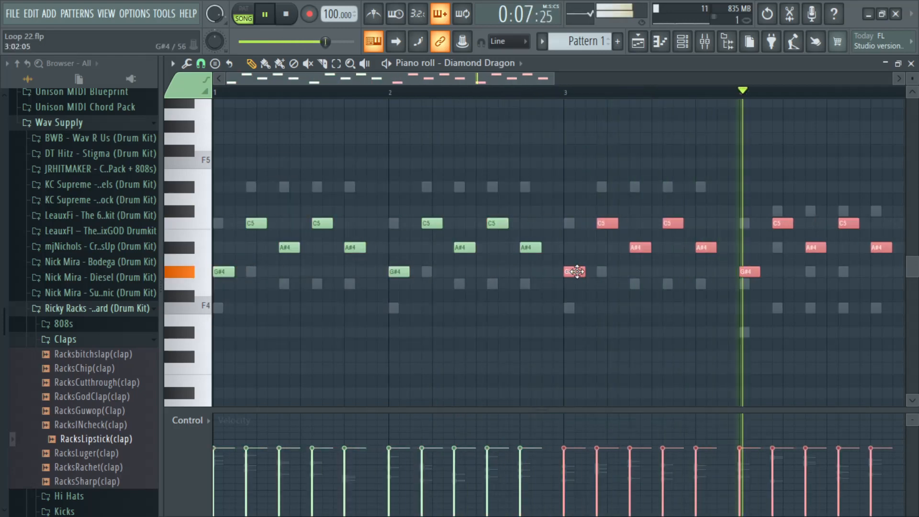
Step: Lower the five flute notes in bar 4 to G4, A#4, G#4, A#4 and G#4
drag(478, 85, 571, 86)
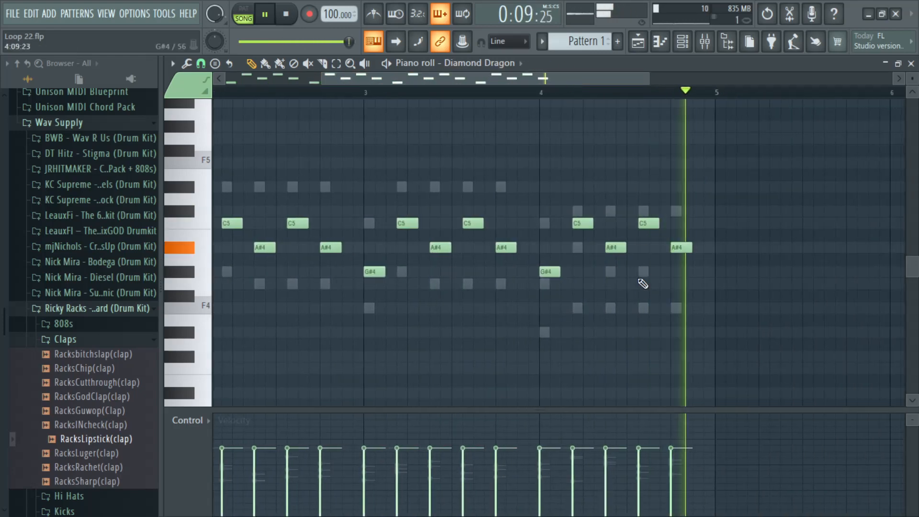
drag(703, 325, 524, 176)
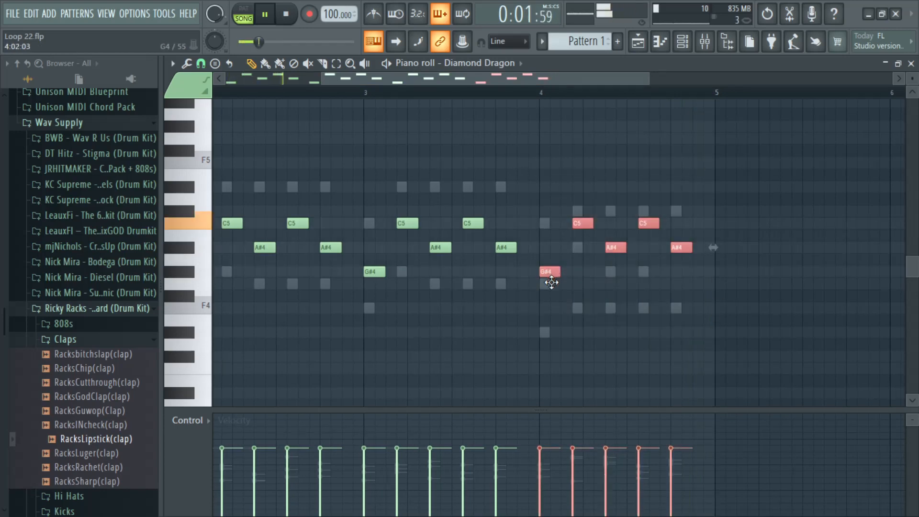
drag(696, 301, 579, 252)
click(583, 269)
drag(550, 293, 550, 283)
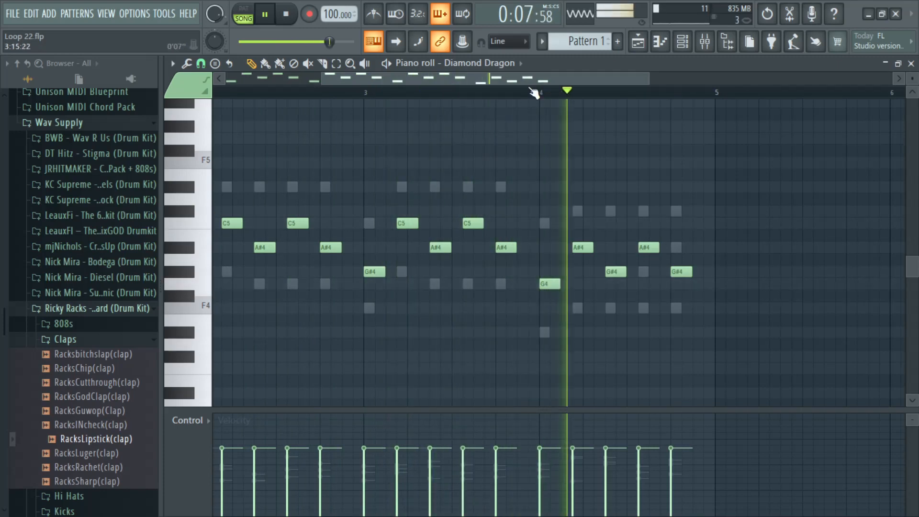
Step: Raise the second and fourth flute notes in bar 4 to C#5 and the third note to A#4
drag(407, 78, 312, 76)
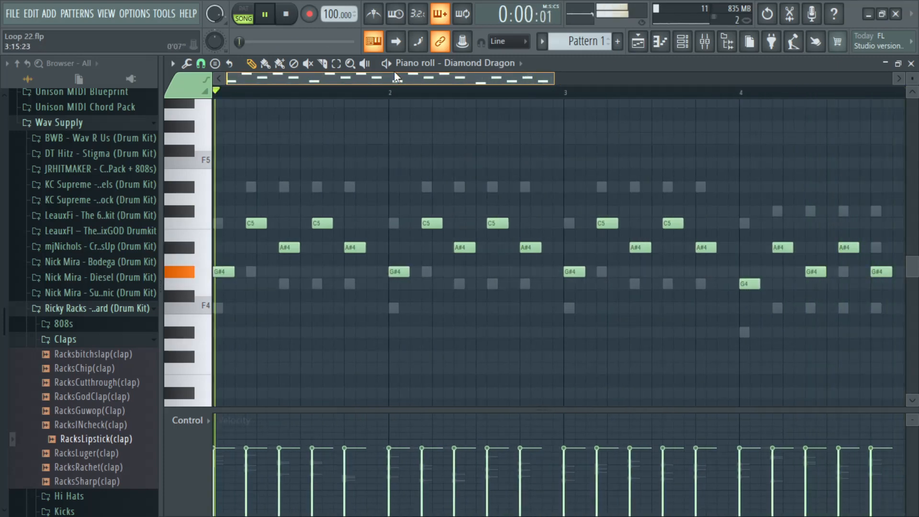
drag(427, 70, 491, 68)
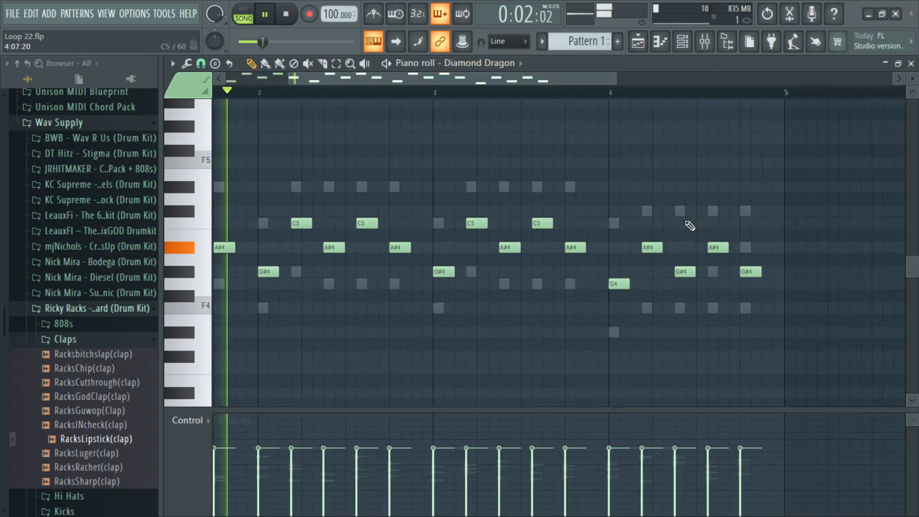
drag(758, 233, 651, 210)
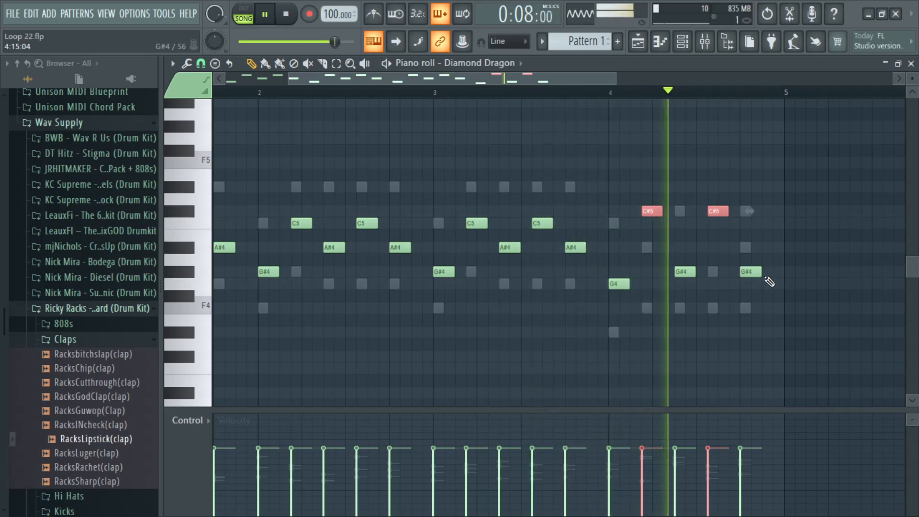
drag(765, 301, 687, 264)
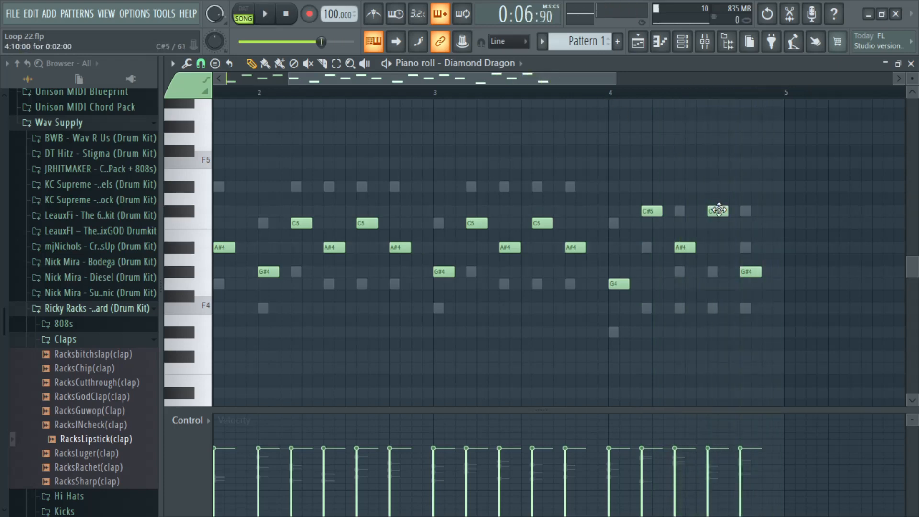
Step: Lower the fourth flute note in bar 4 to C5 and raise the bar's first note to G#4, checking with playback
key(space)
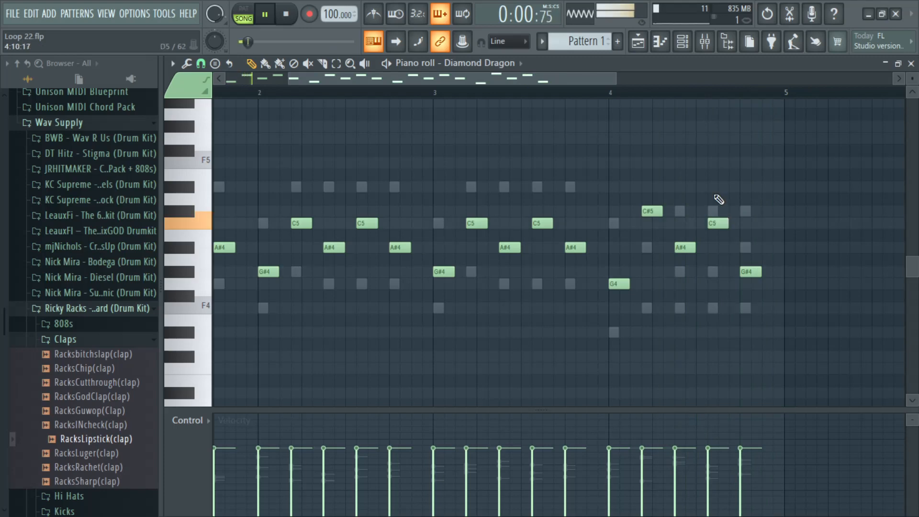
scroll(610, 96, up, 3)
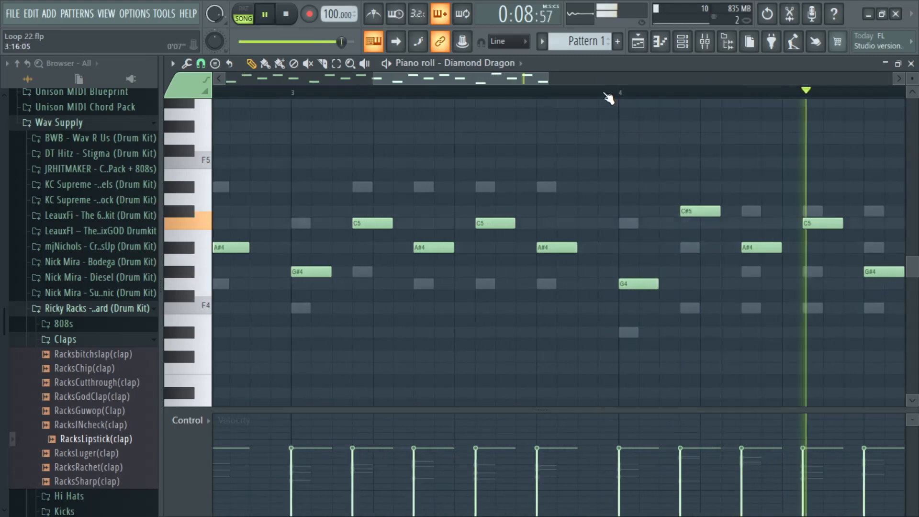
scroll(609, 96, down, 1)
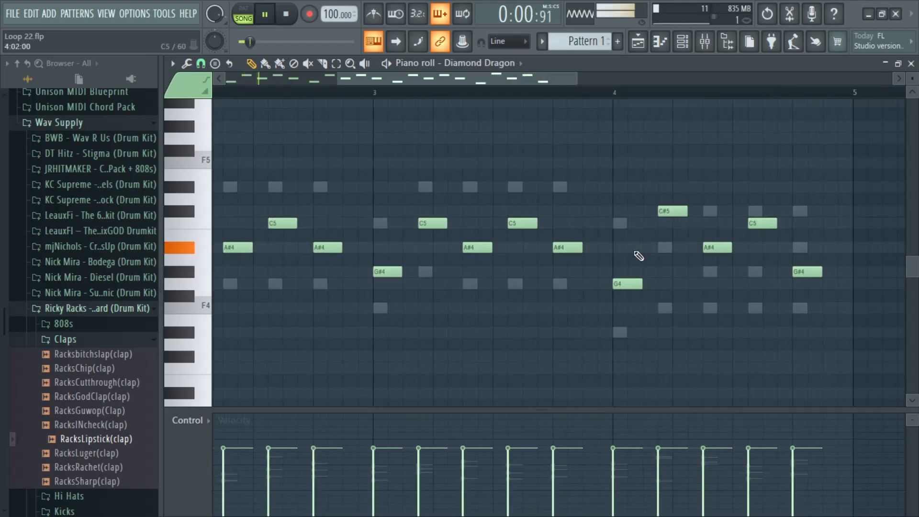
key(space)
click(625, 282)
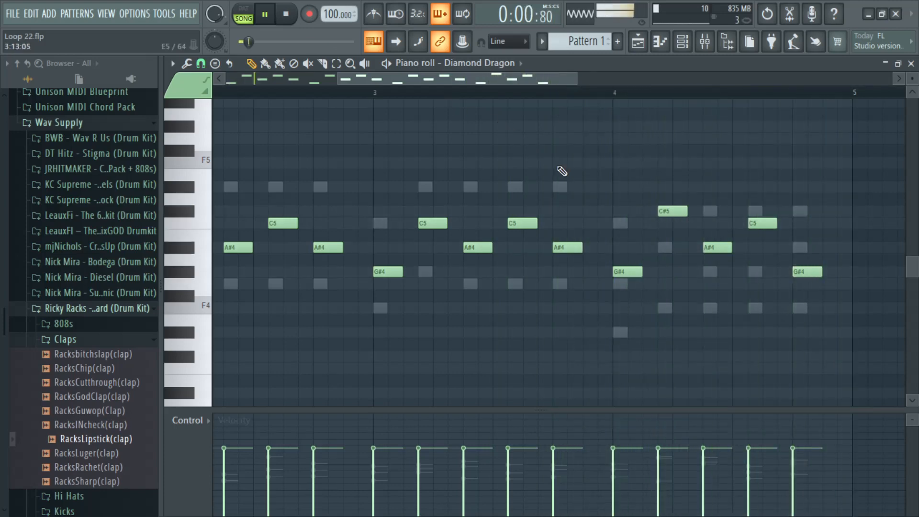
Step: Select the entire four-bar flute melody and try transposing it up one octave
scroll(554, 96, down, 3)
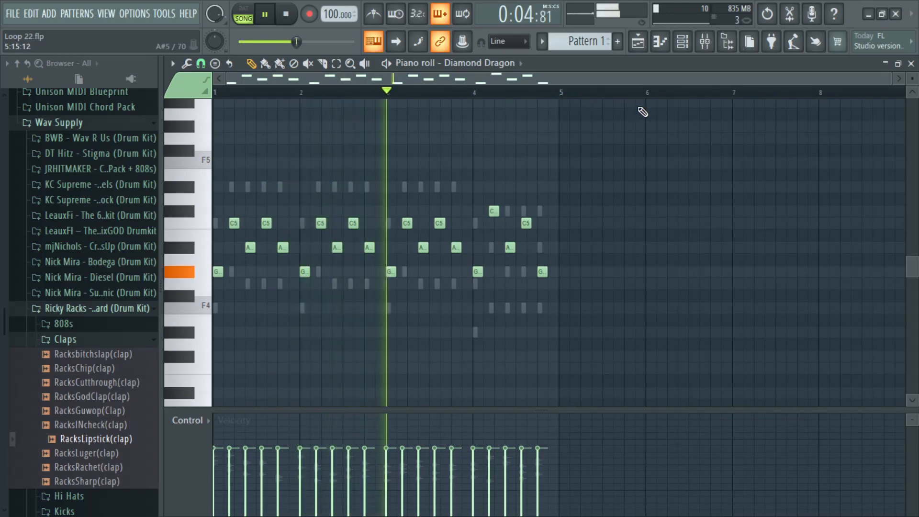
key(ctrl+a)
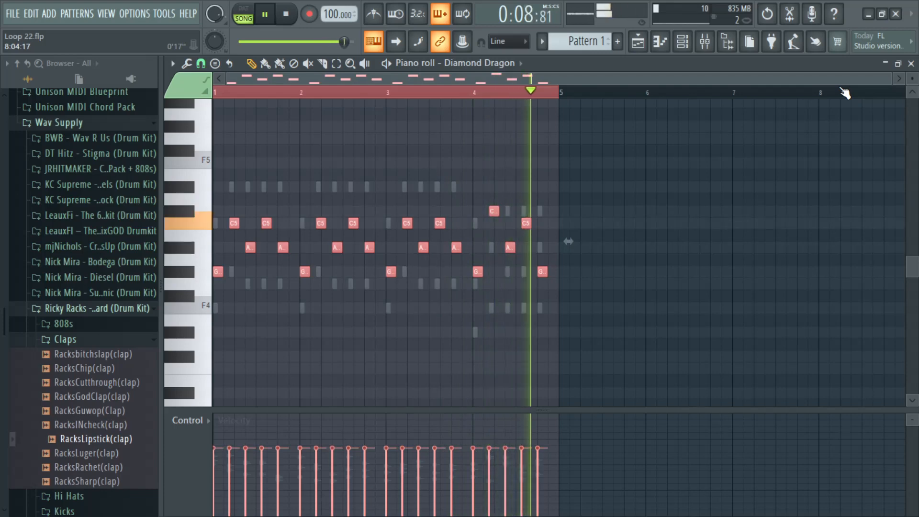
key(ctrl+Up)
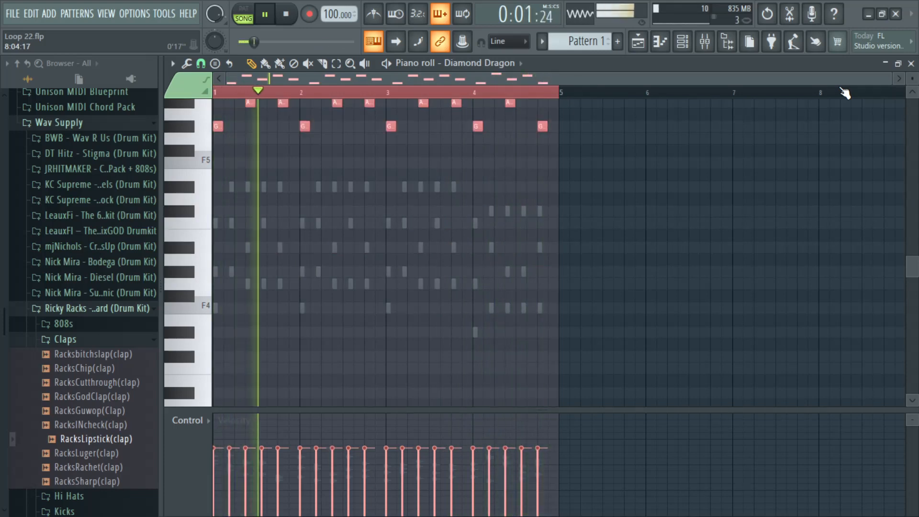
scroll(426, 148, up, 3)
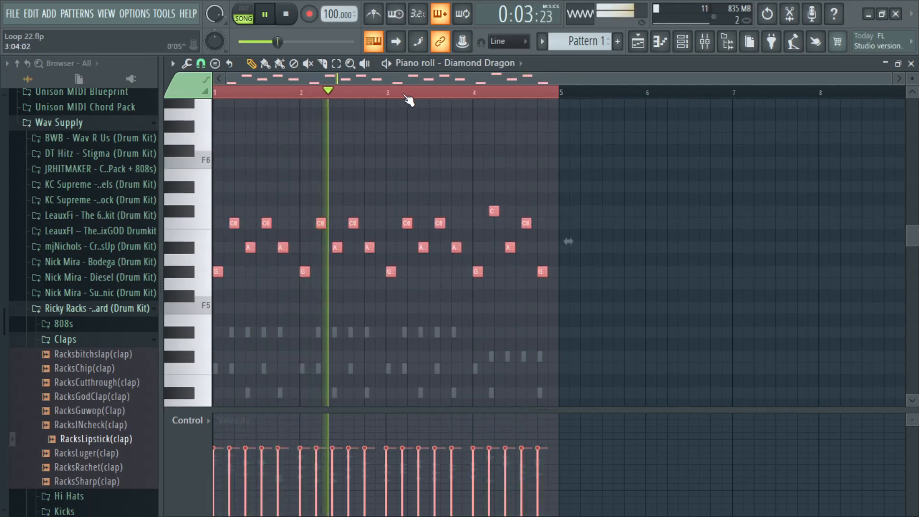
ctrl+scroll(421, 156, up, 3)
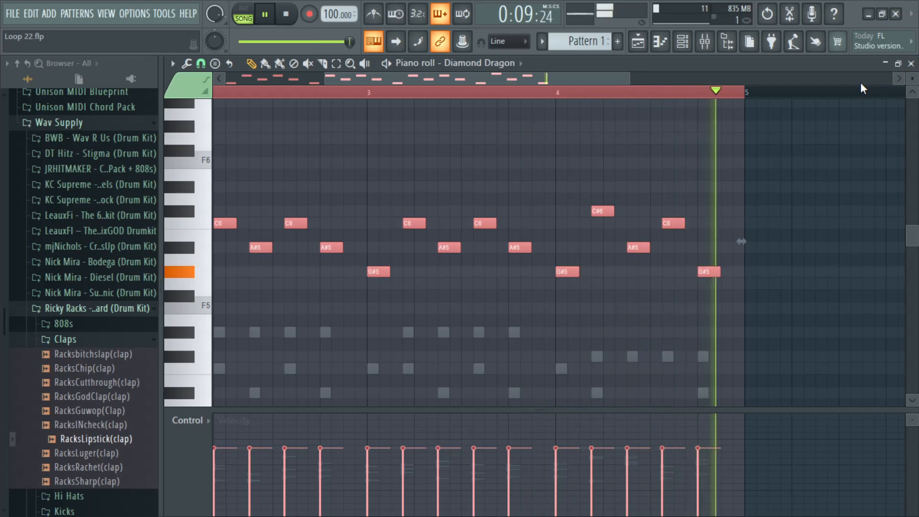
Step: Close the piano roll, lower the Diamond Dragon channel volume to about 20%, and unmute Track 2 in the playlist
click(911, 63)
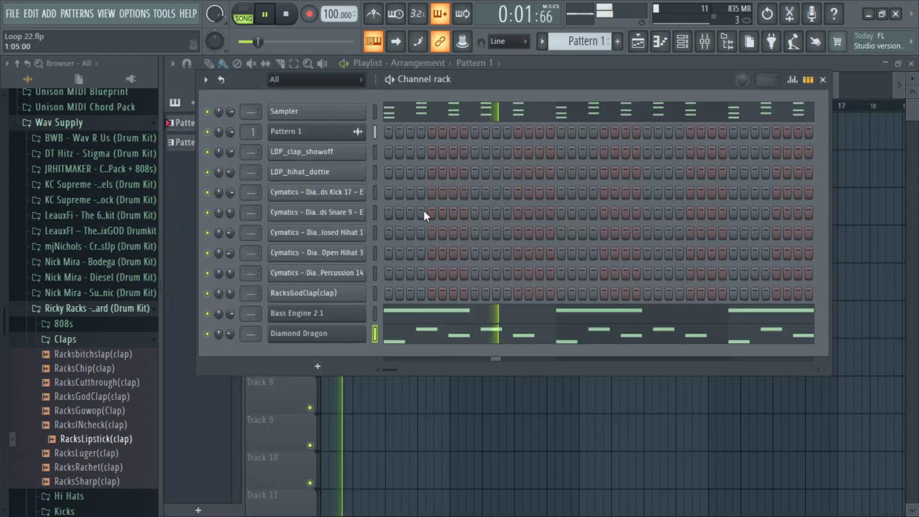
drag(461, 79, 464, 163)
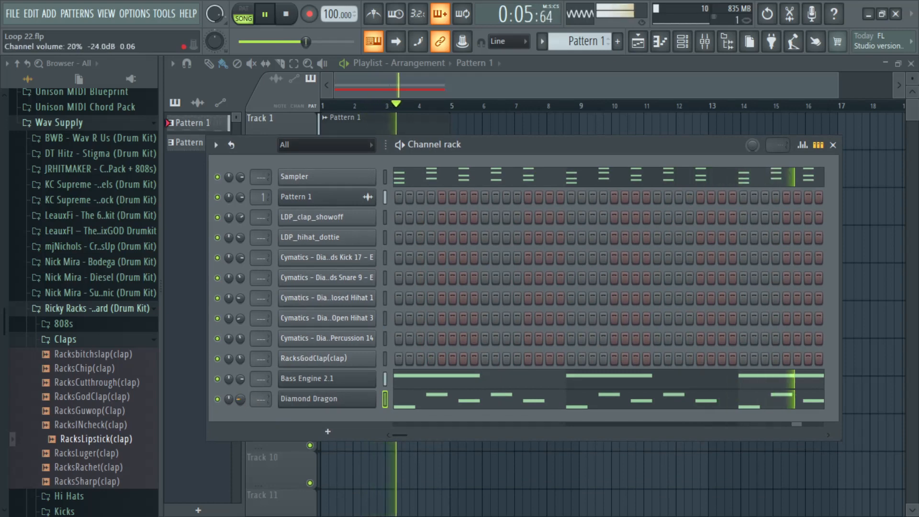
drag(543, 149, 538, 218)
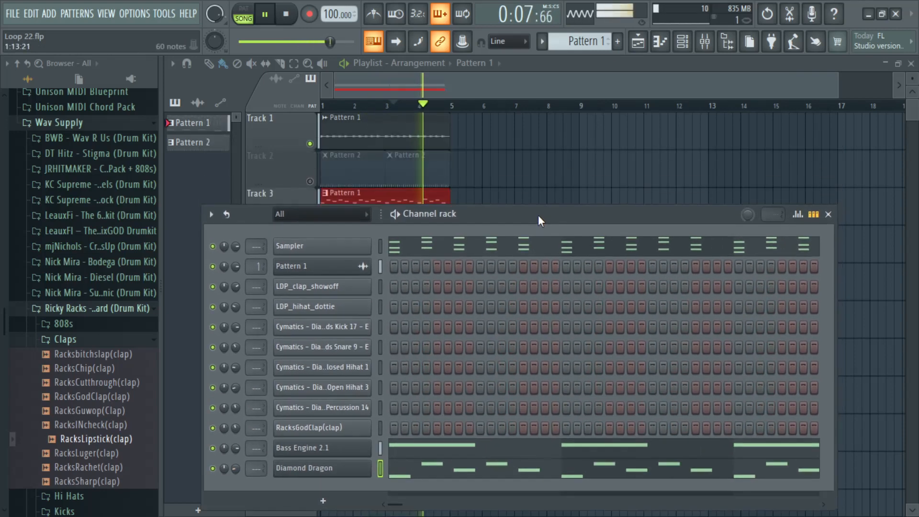
click(311, 183)
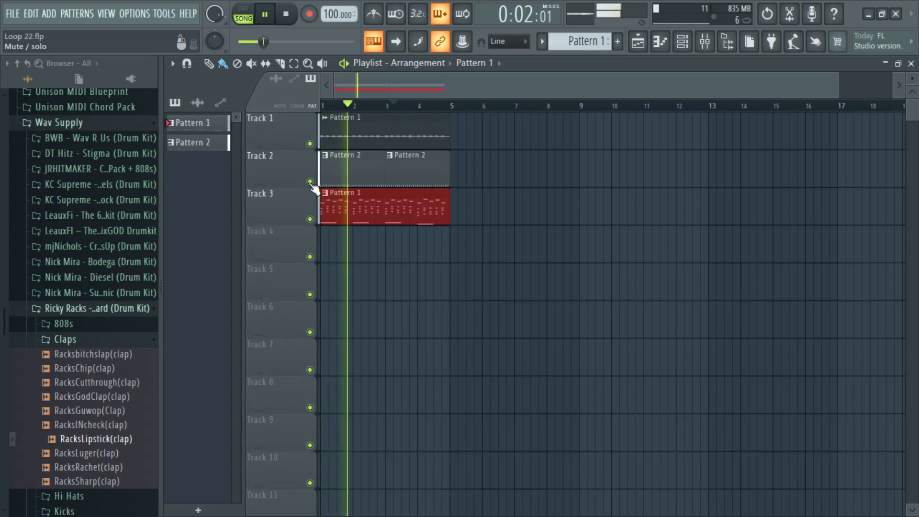
Step: Reopen the Diamond Dragon piano roll and transpose the whole flute melody back down one octave
click(683, 43)
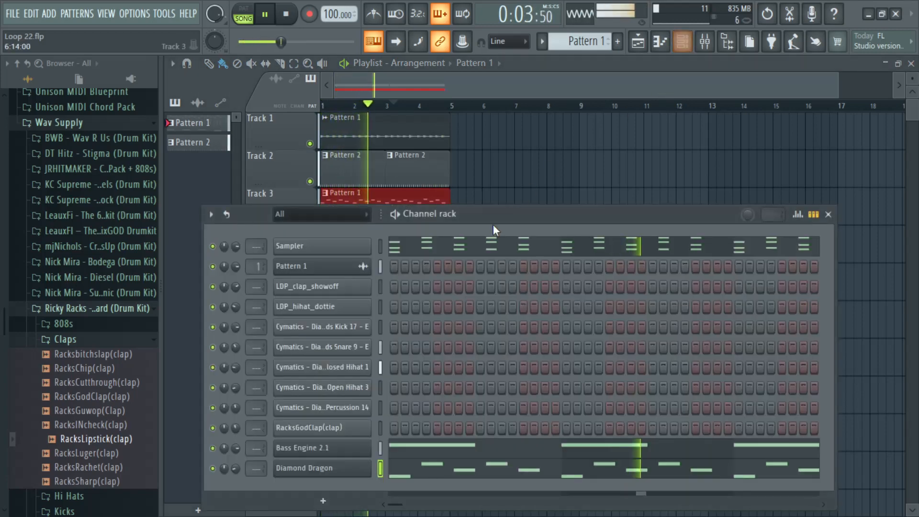
right_click(368, 457)
click(412, 265)
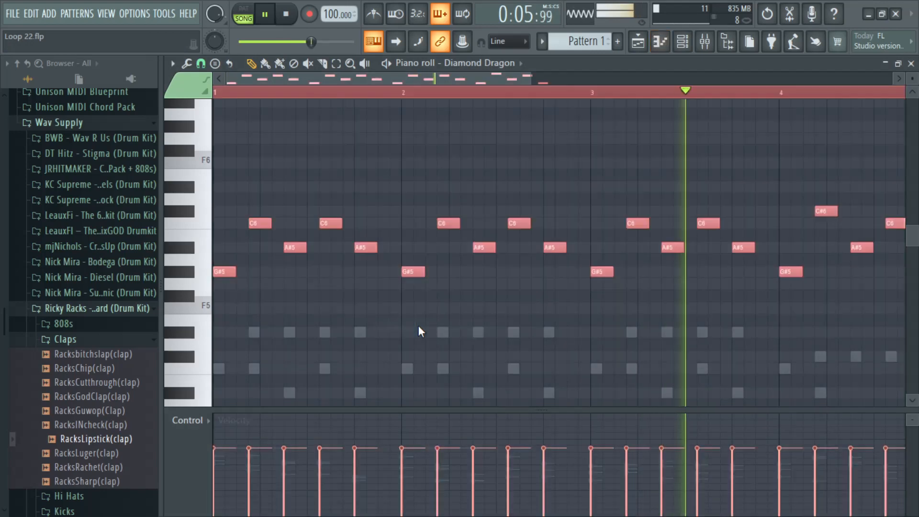
key(ctrl+Down)
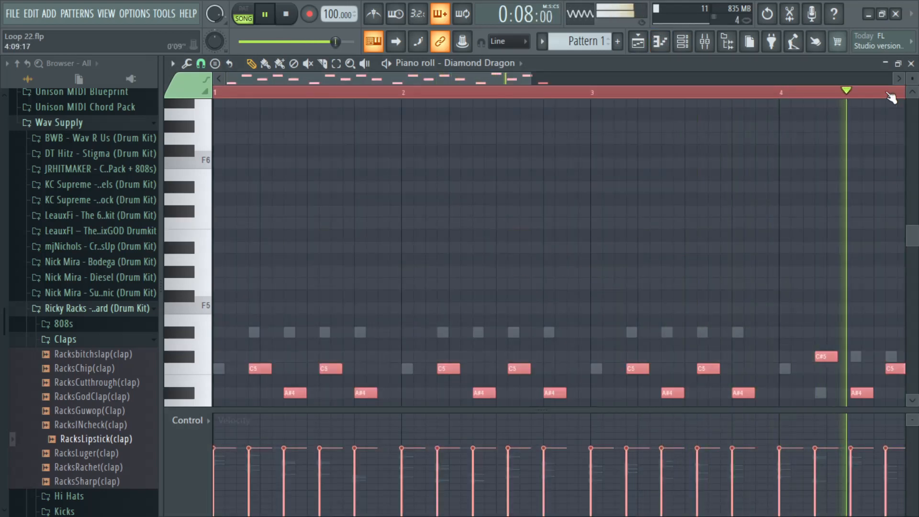
Step: Close the piano roll, set the Diamond Dragon channel volume to about 38%, and mute the Cymatics Closed Hihat 1 channel
click(911, 64)
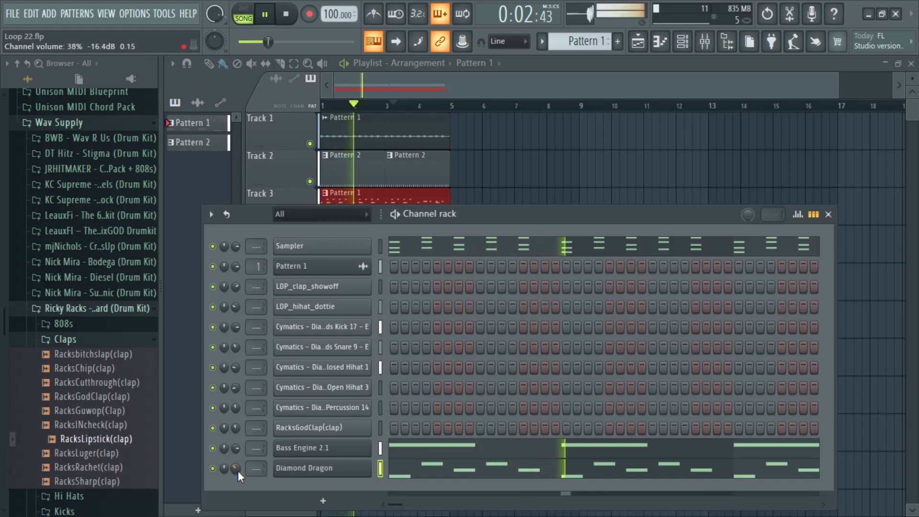
drag(491, 214, 510, 115)
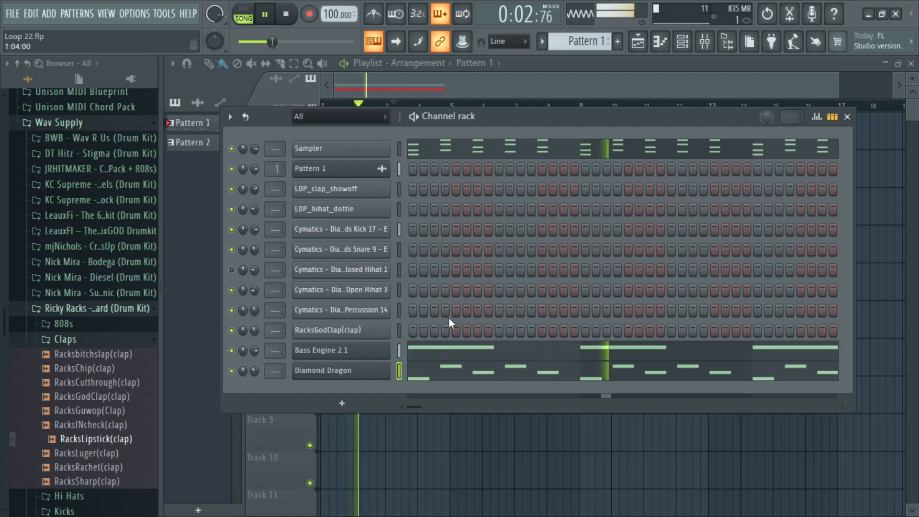
Step: Add a second Diamond Dragon channel and load its Gengchen 16 (LEAD) preset, then close the plugin window
click(343, 403)
click(347, 275)
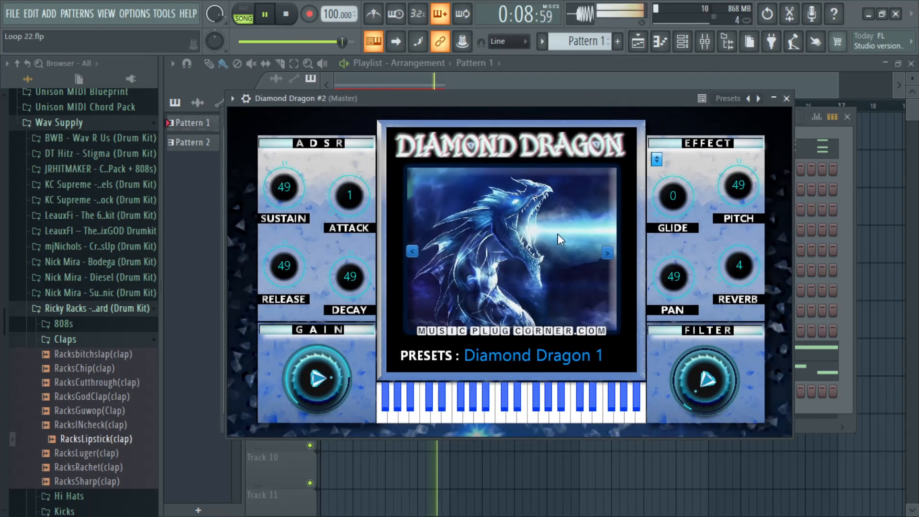
click(505, 359)
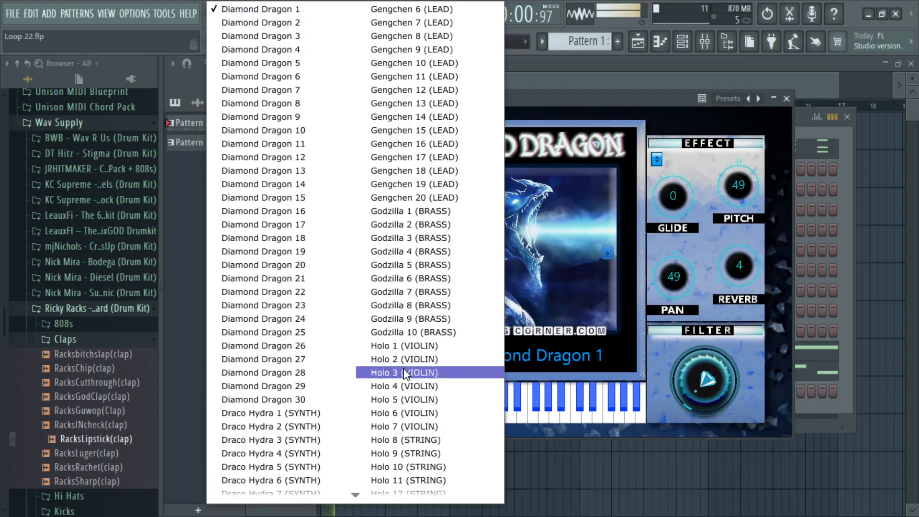
scroll(405, 368, down, 10)
scroll(404, 371, down, 4)
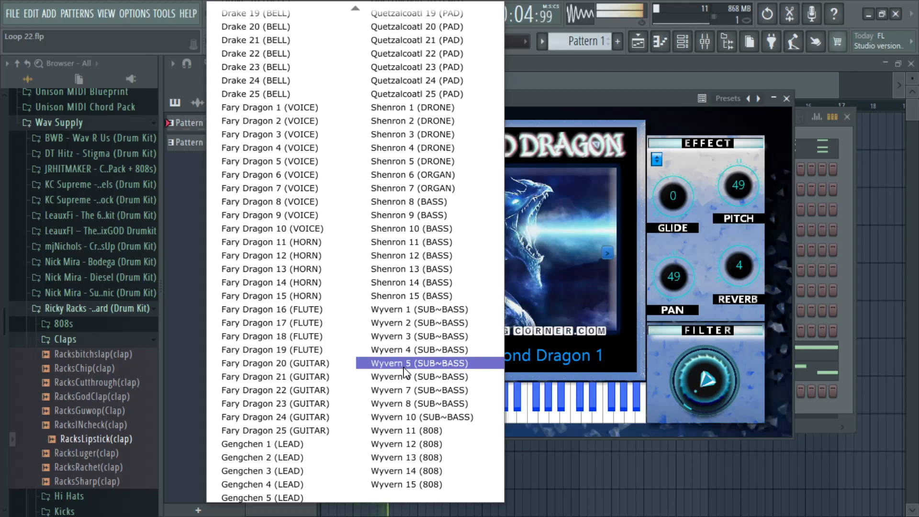
scroll(404, 371, up, 8)
scroll(404, 371, up, 3)
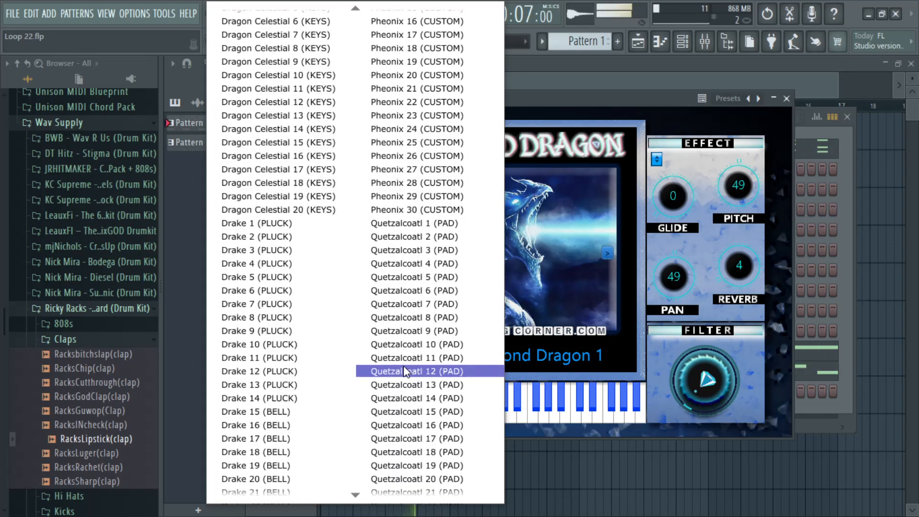
scroll(405, 371, up, 6)
scroll(452, 223, up, 8)
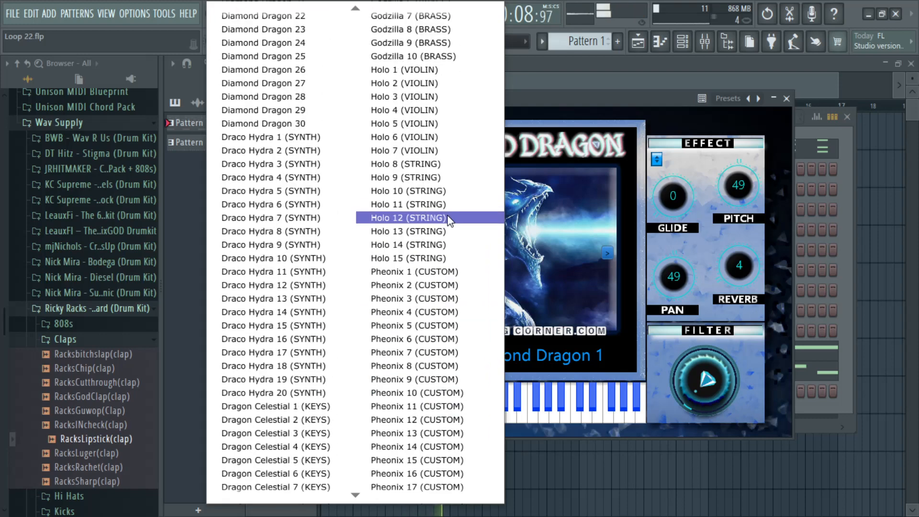
scroll(450, 221, up, 4)
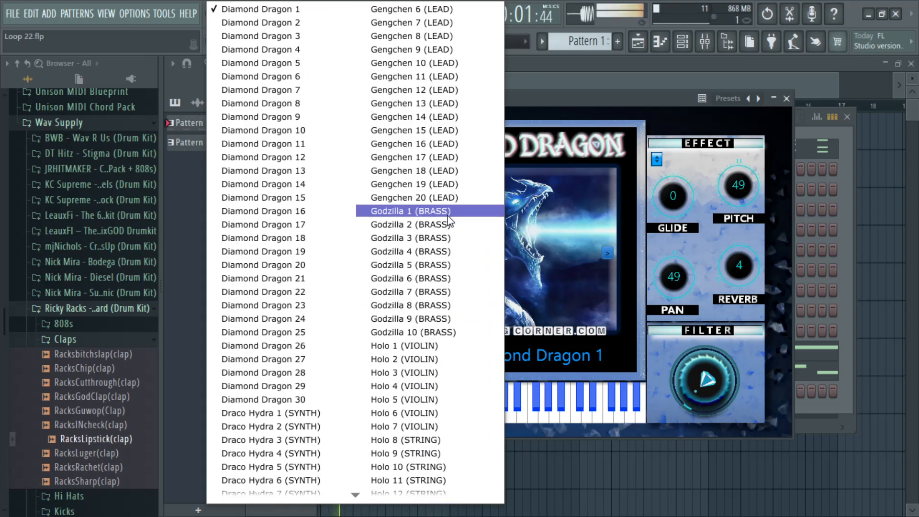
click(438, 144)
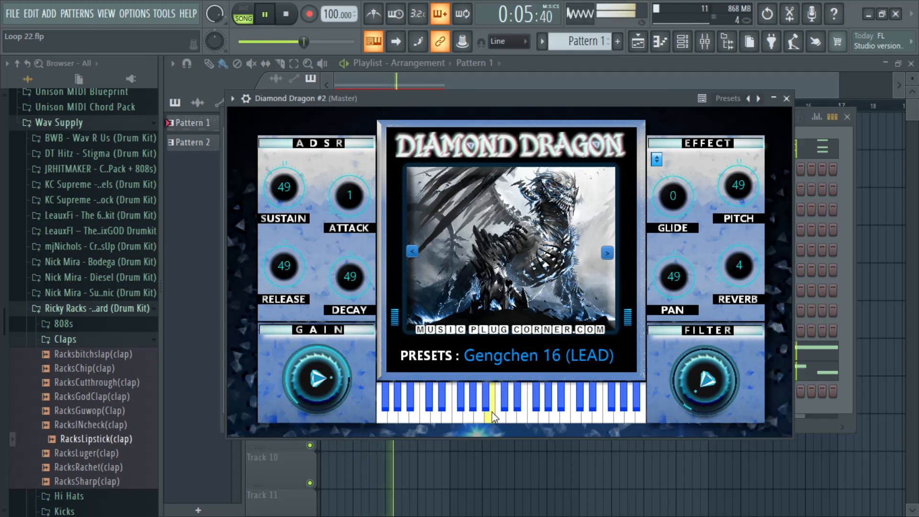
click(786, 98)
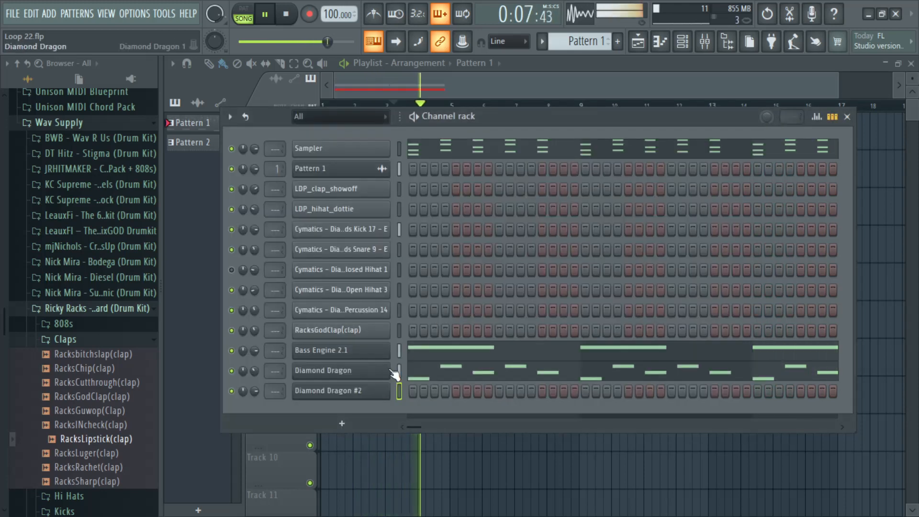
Step: Open the Diamond Dragon #2 piano roll and place a G#4 note at the start of bar 1
right_click(376, 393)
click(433, 326)
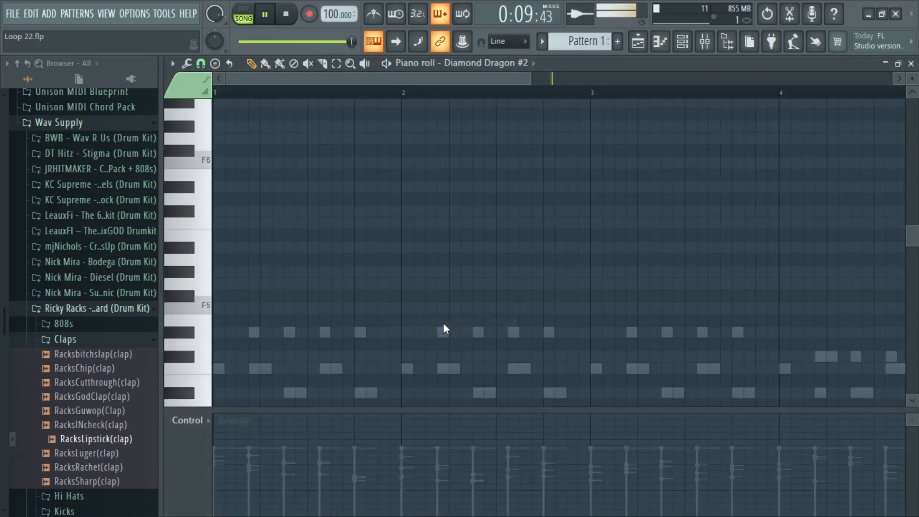
scroll(446, 359, down, 4)
key(space)
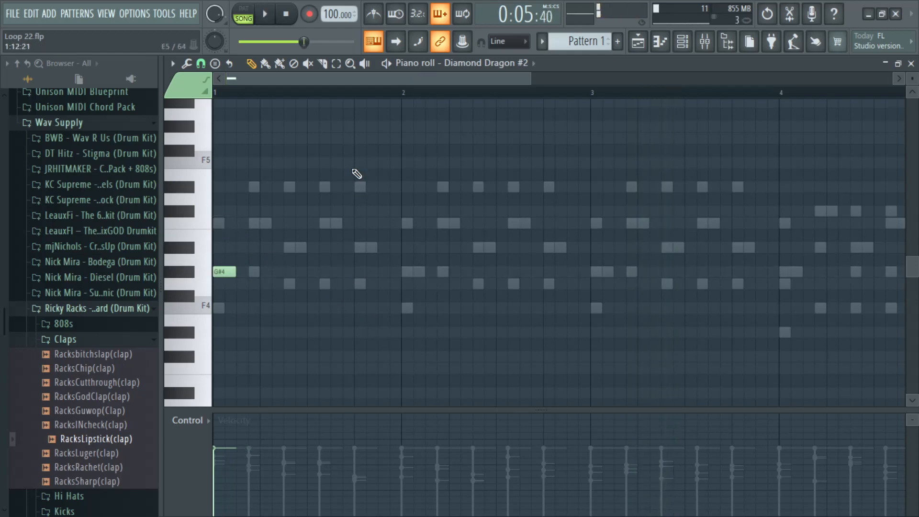
Step: Mute Track 2 in the playlist, then open and close the Pattern 1 clip's Sampler piano roll
click(637, 43)
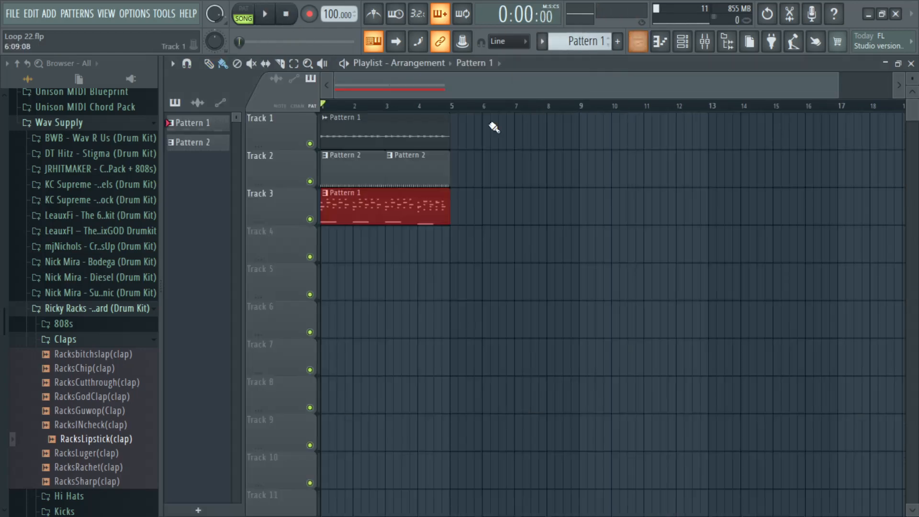
click(310, 181)
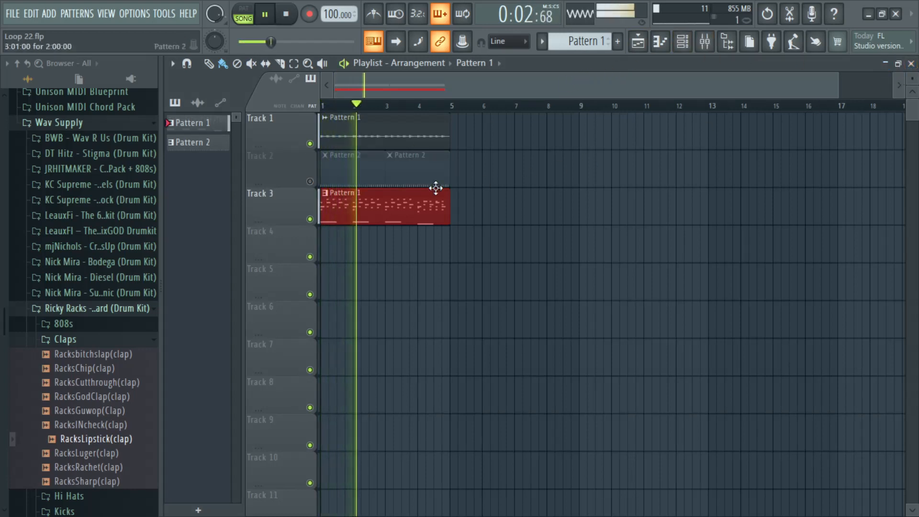
double_click(353, 213)
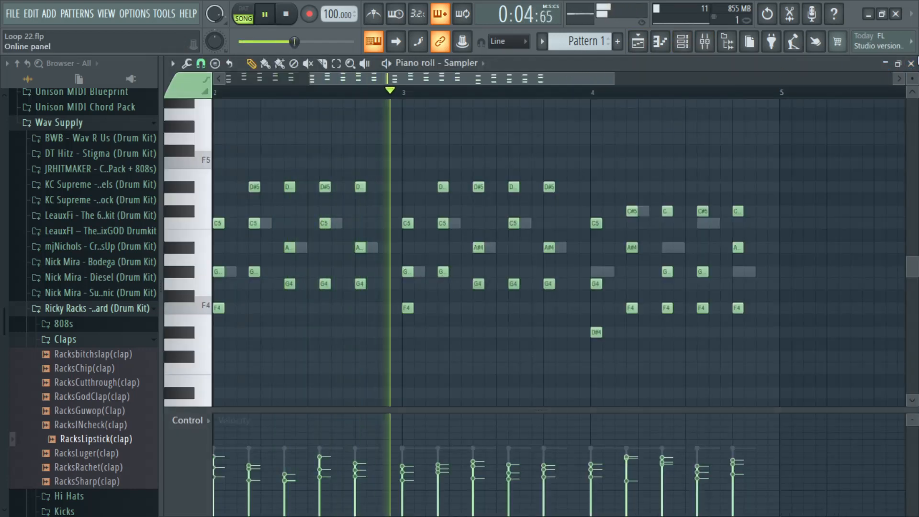
click(912, 64)
Step: In the Diamond Dragon #2 piano roll, lower the G#4 note's velocity and add A#4 late in bar 2 and G#4 at bar 3's start
right_click(371, 395)
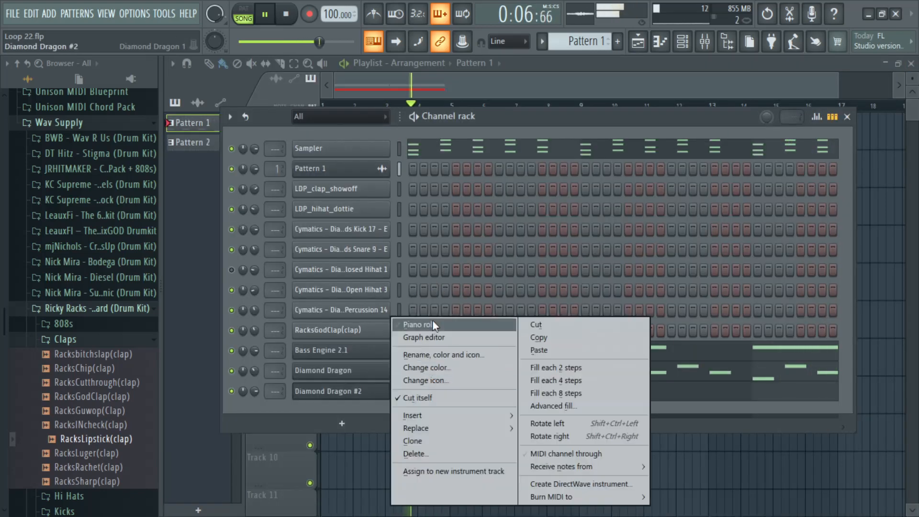
click(431, 319)
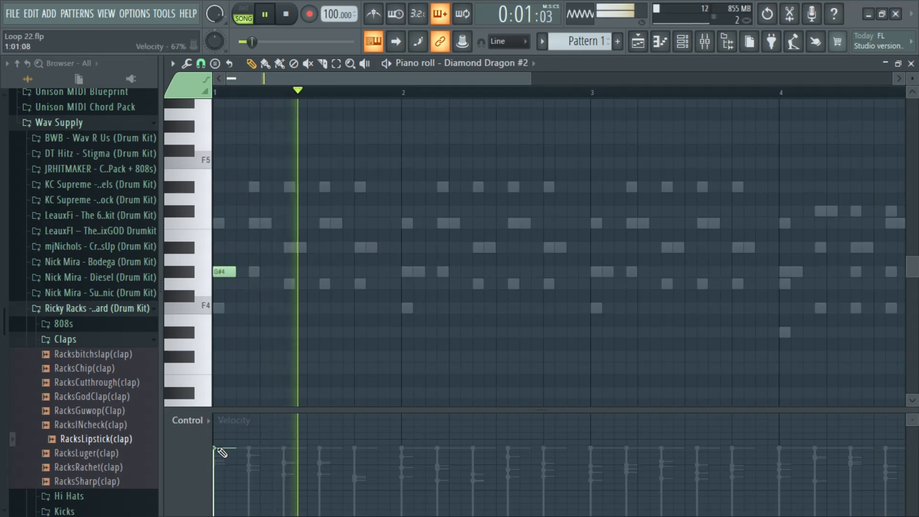
drag(217, 450, 221, 471)
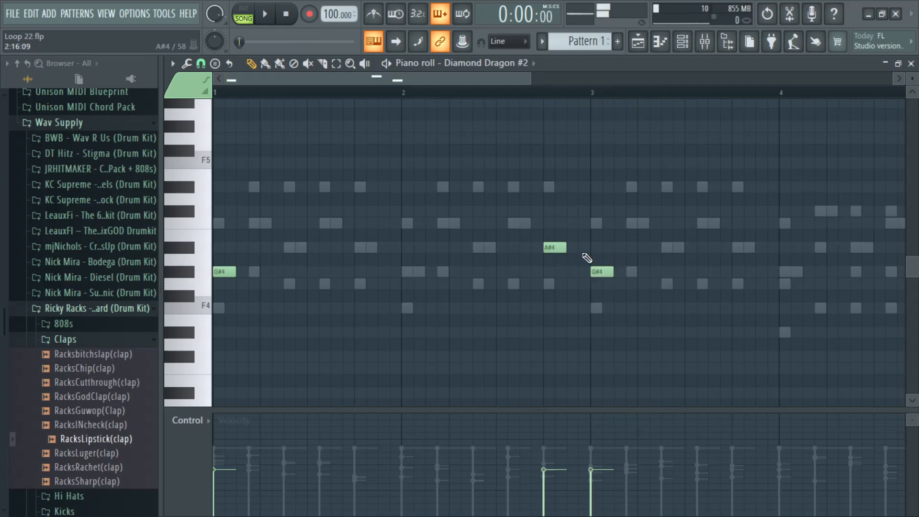
key(space)
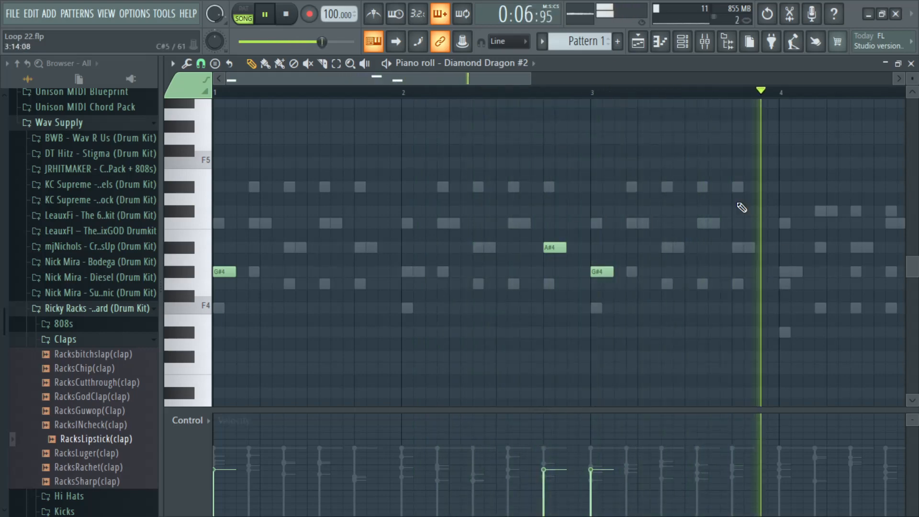
Step: Add a note near the end of bar 4 in the Diamond Dragon #2 melody and settle it on F4
drag(494, 80, 551, 81)
click(794, 272)
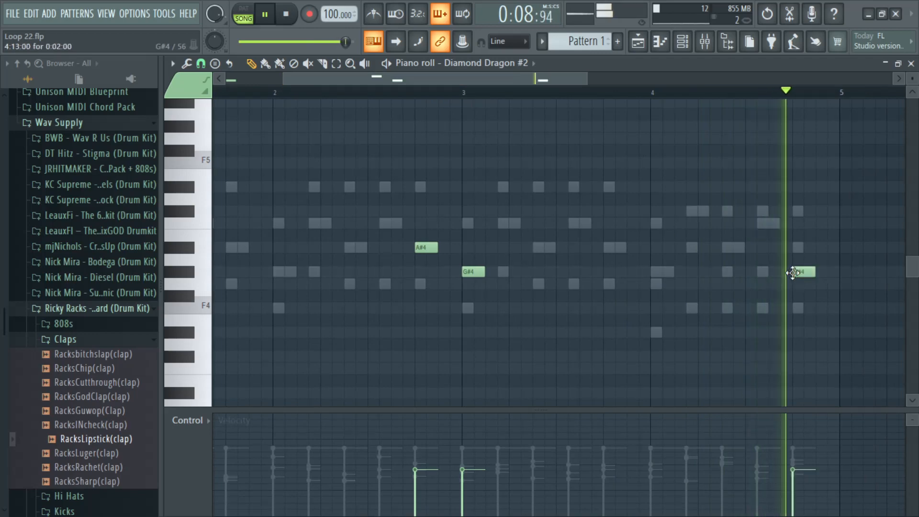
scroll(579, 100, down, 2)
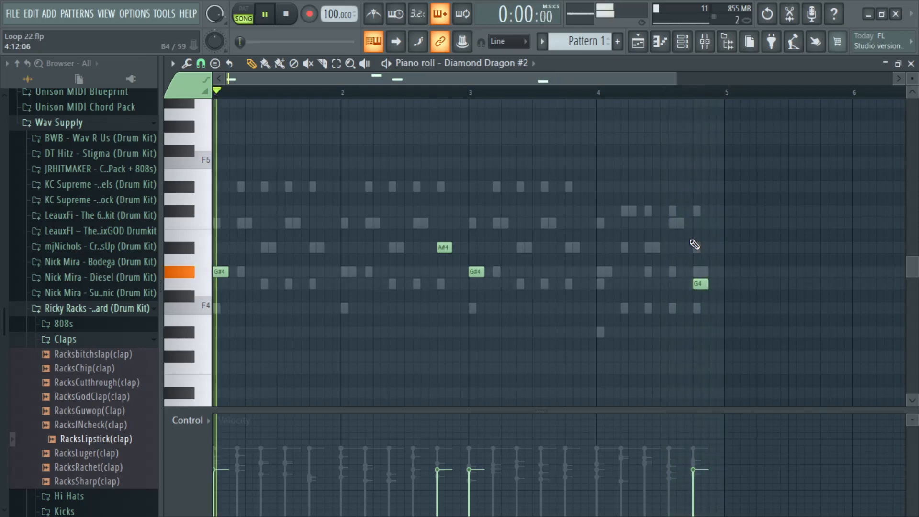
drag(701, 284, 700, 310)
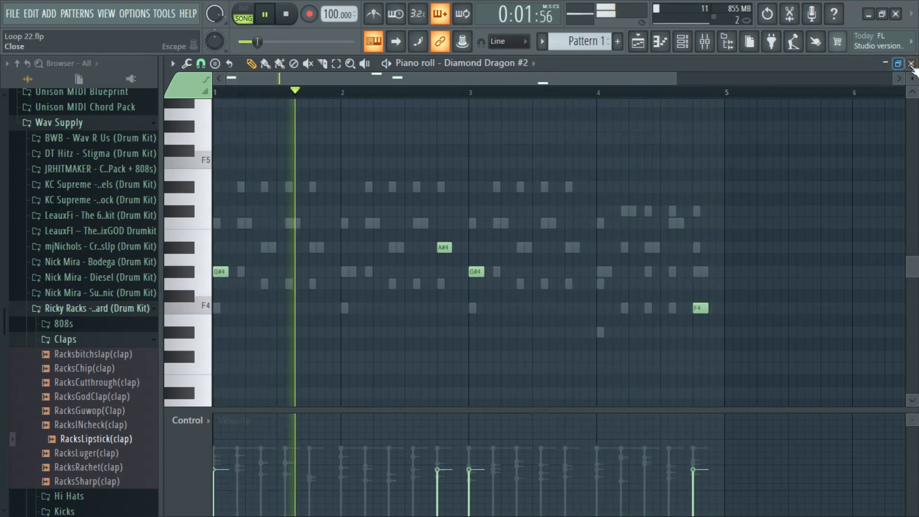
Step: Transpose all the Diamond Dragon #2 notes up one octave
key(ctrl+a)
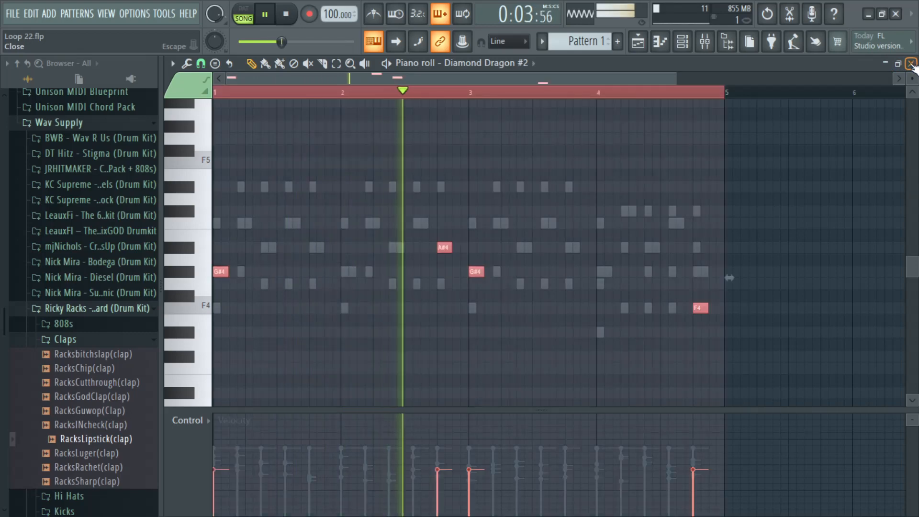
key(ctrl+Up)
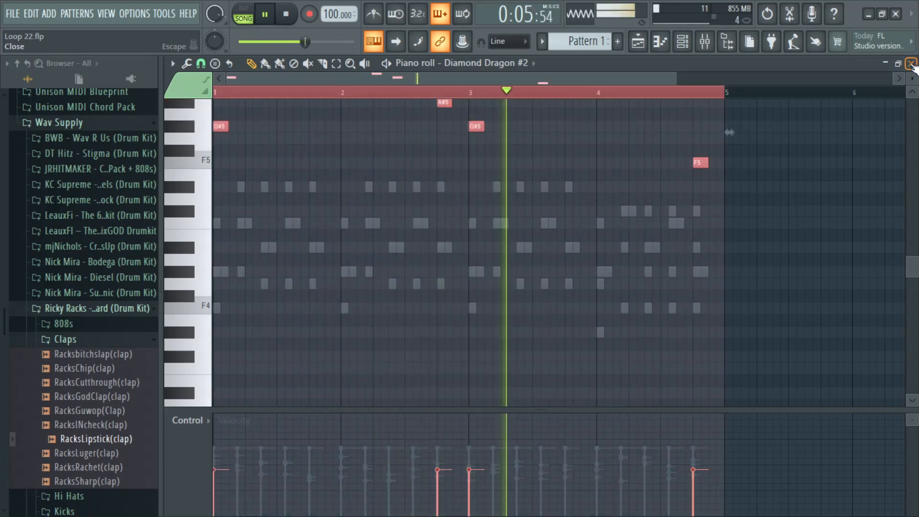
scroll(530, 154, up, 4)
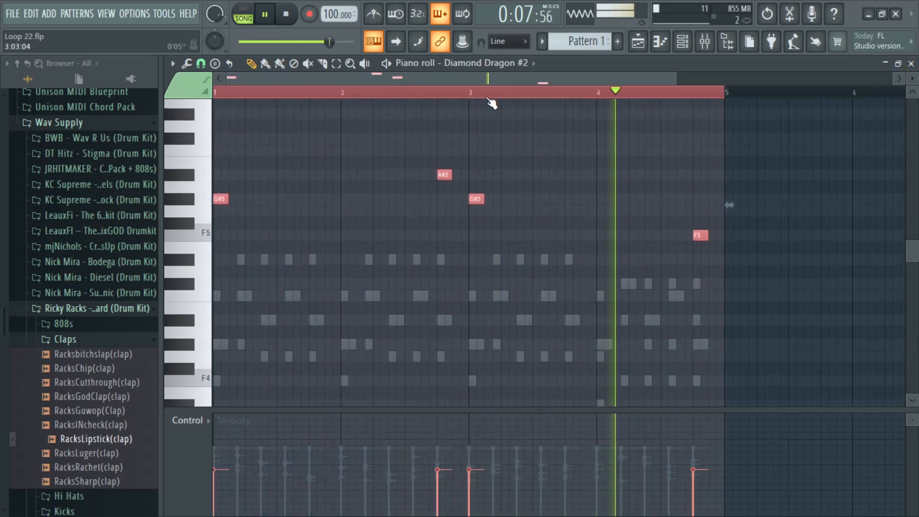
Step: Lengthen the G#5 notes at the starts of bars 1 and 3 to three steps each and play the result
scroll(479, 96, up, 3)
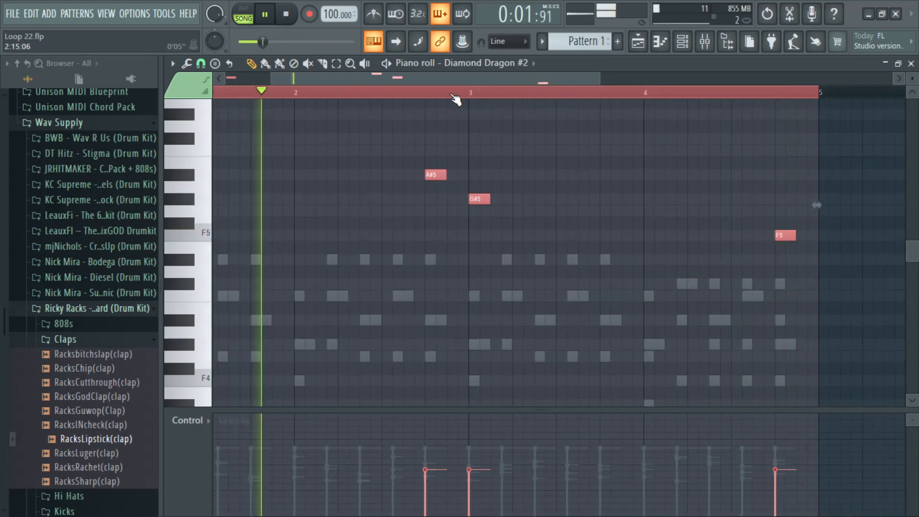
scroll(456, 98, down, 2)
scroll(455, 99, up, 1)
scroll(455, 99, up, 1)
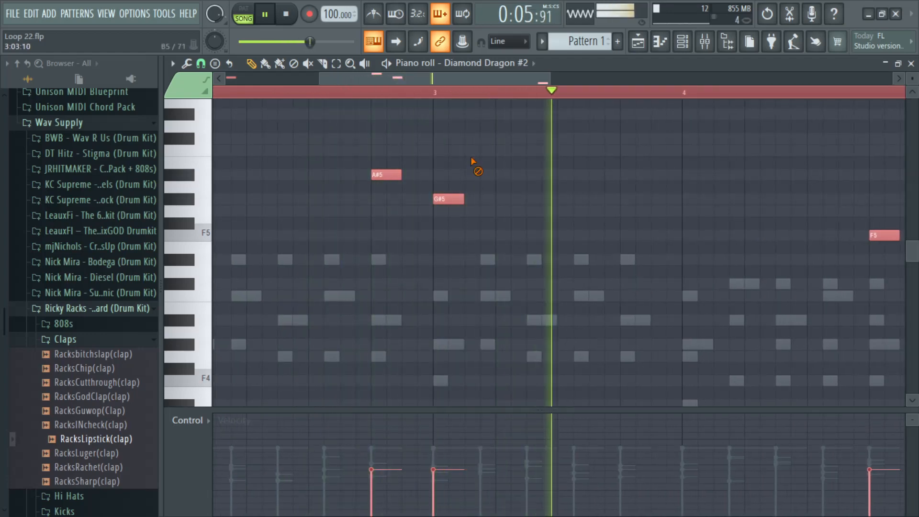
key(space)
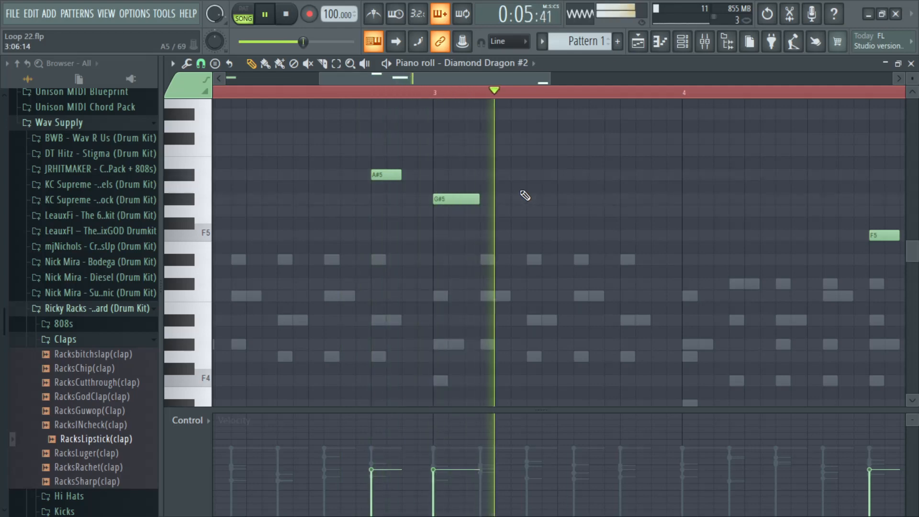
scroll(517, 102, down, 2)
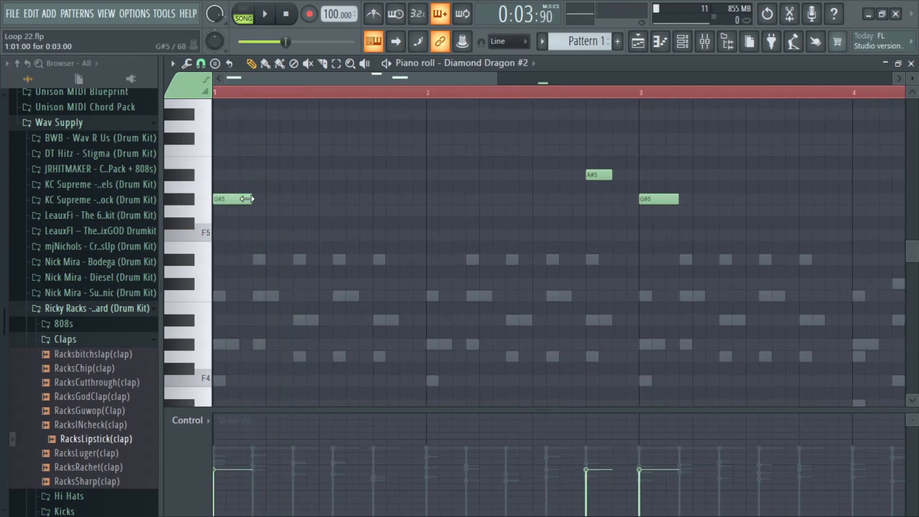
key(space)
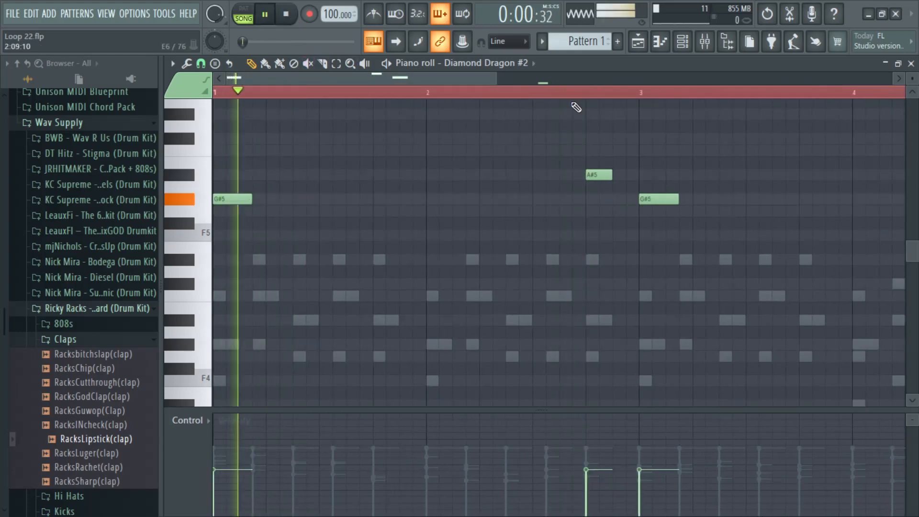
Step: Close the piano roll, lower the Diamond Dragon #2 channel volume, and unmute Track 2 in the playlist
click(911, 64)
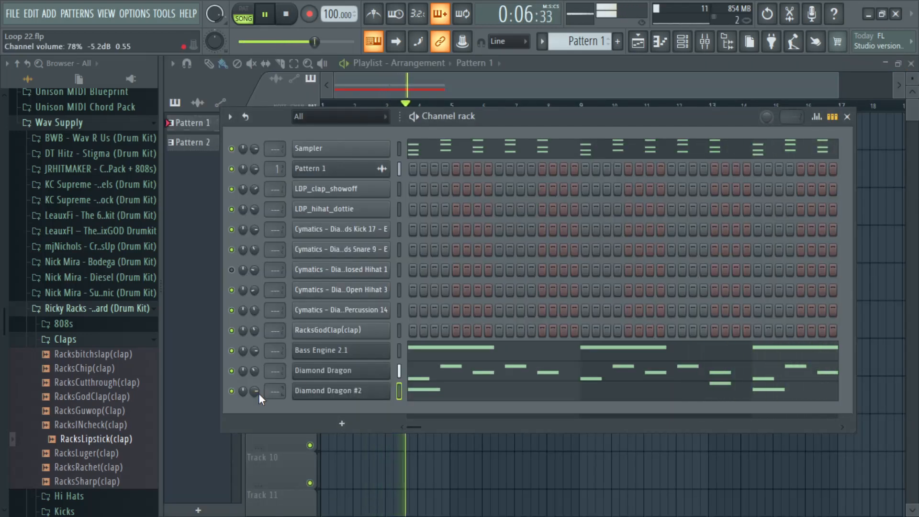
scroll(255, 392, down, 3)
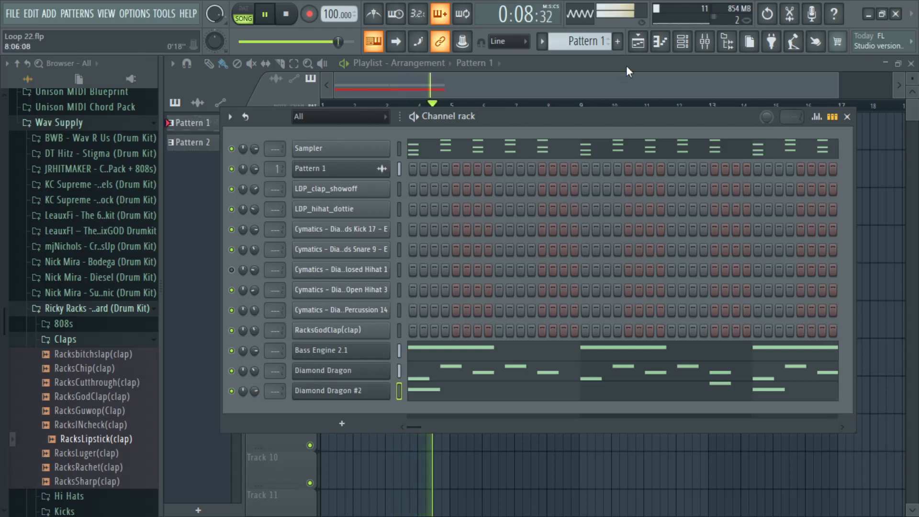
click(693, 46)
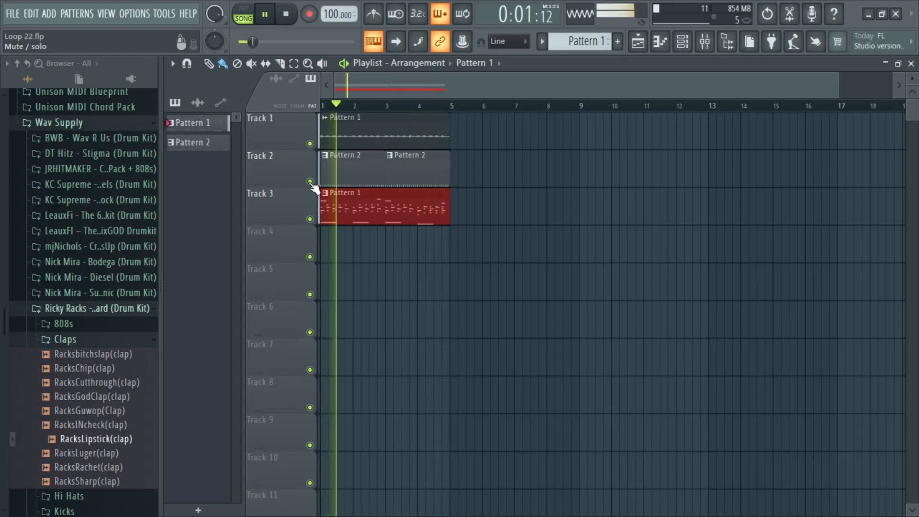
Step: Unmute the Cymatics Closed Hihat 1 channel in the channel rack and play the full beat
click(697, 48)
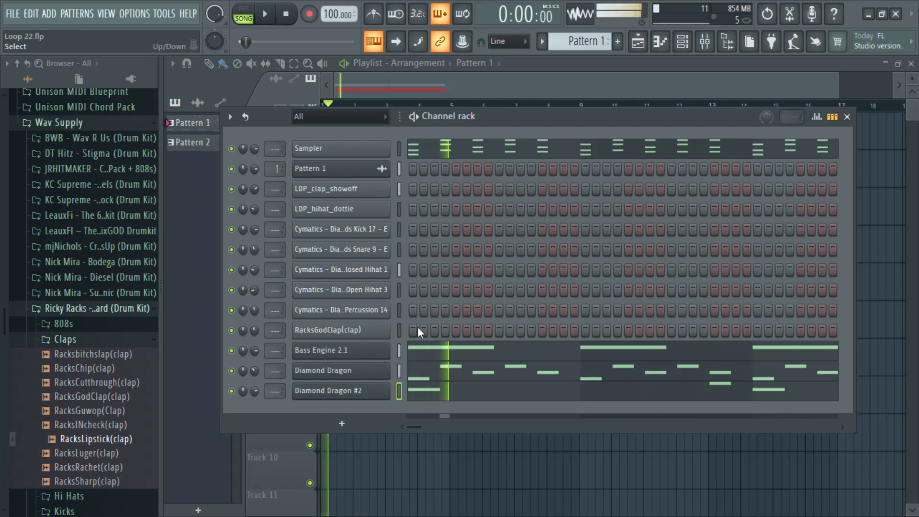
key(space)
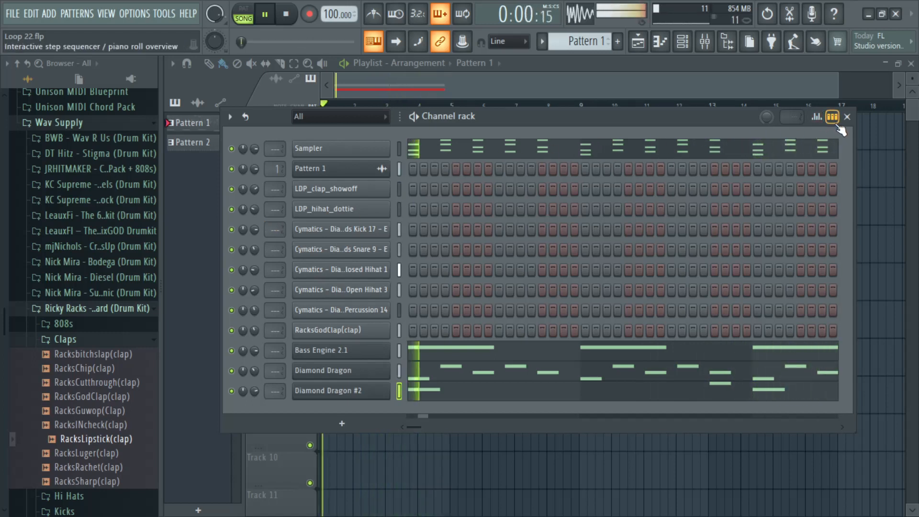
key(space)
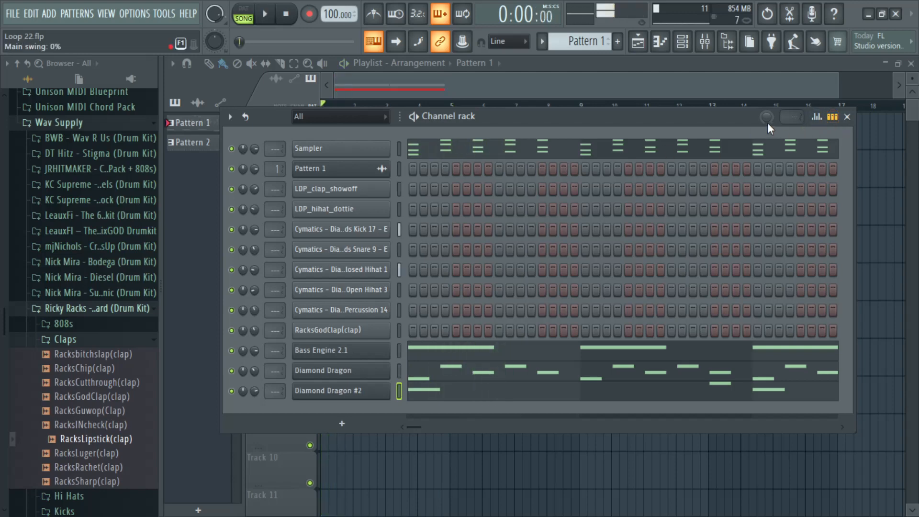
Step: Close the channel rack, mute Track 2 in the playlist, and restart playback
click(848, 117)
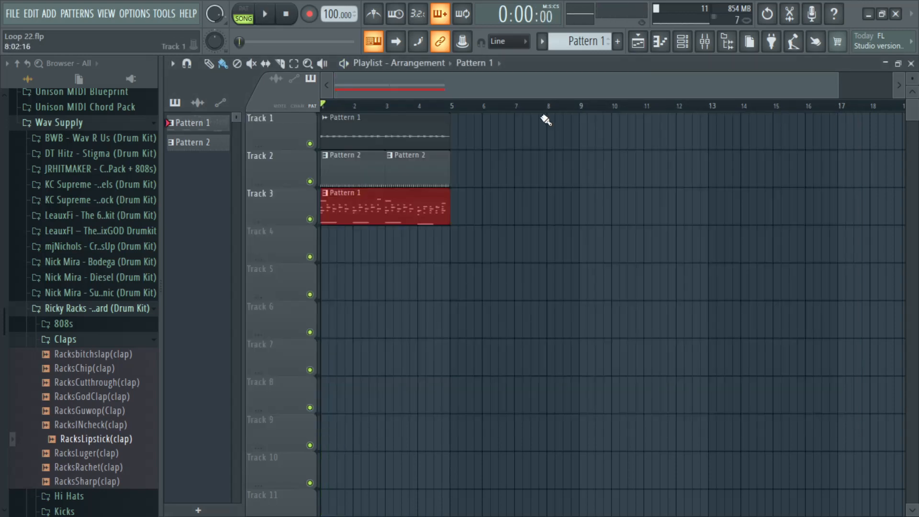
click(310, 182)
key(space)
Step: Add an Xpand!2 instrument channel to the channel rack and close its plugin window
click(683, 41)
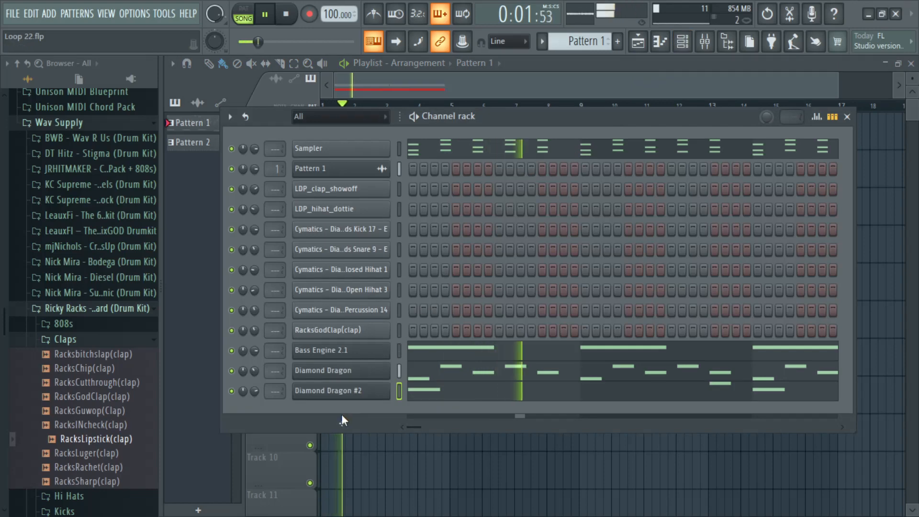
click(342, 416)
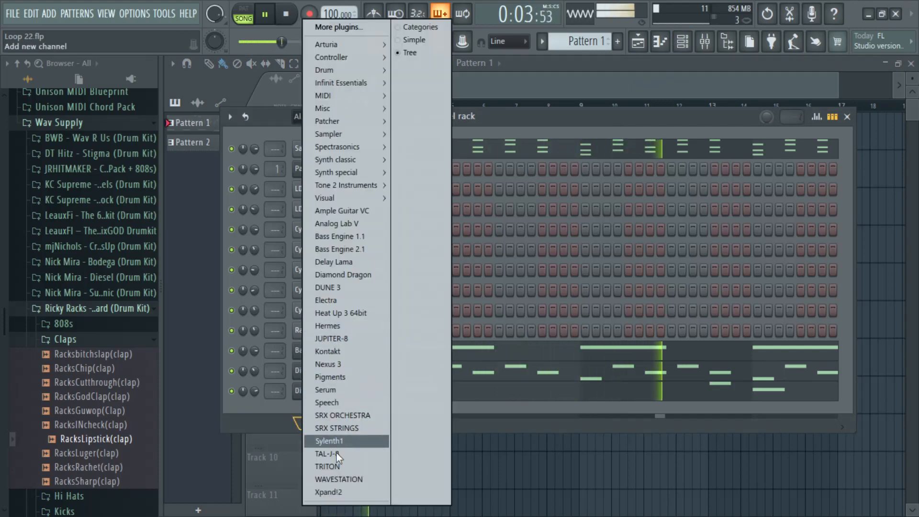
click(334, 493)
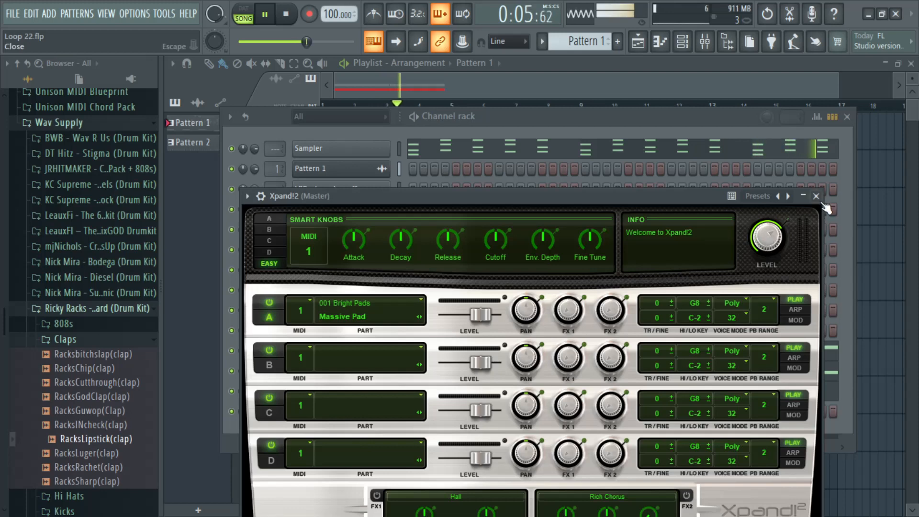
click(817, 197)
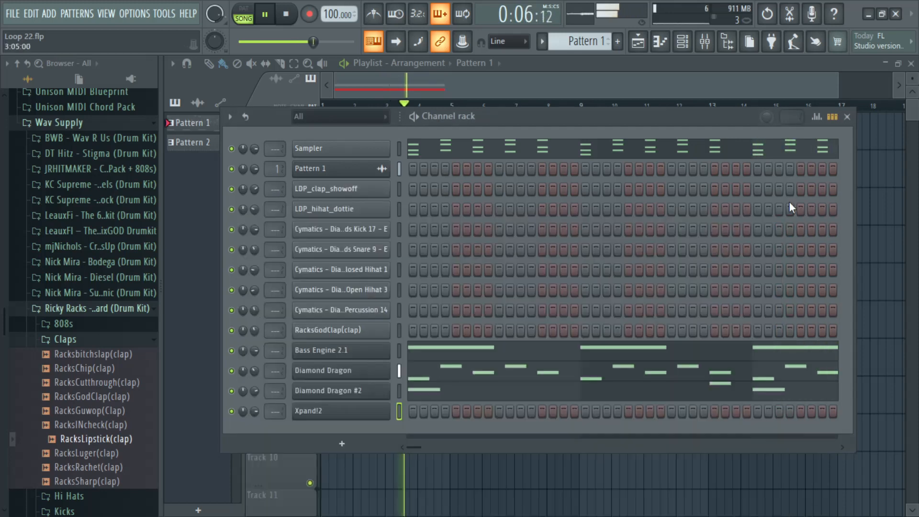
Step: Copy the Sampler channel's chord notes into the Xpand!2 channel and lower the Xpand!2 channel volume
right_click(370, 154)
click(551, 164)
right_click(356, 412)
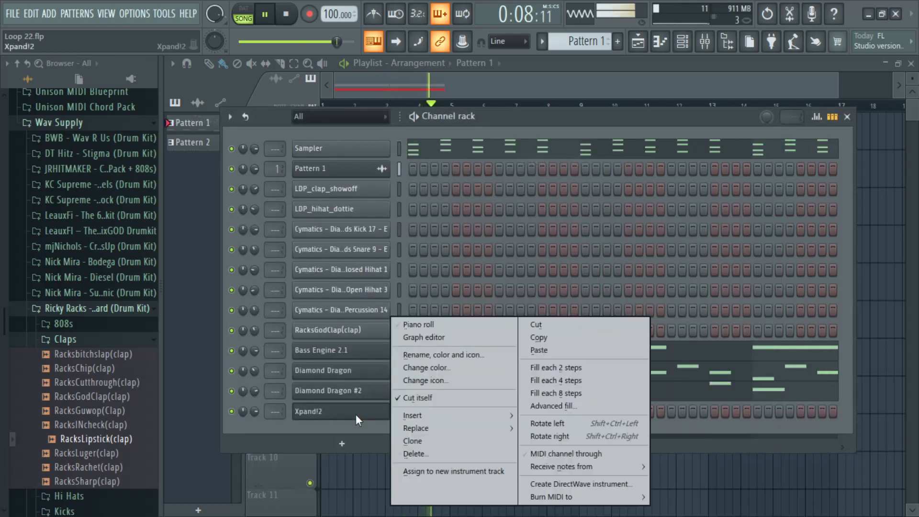
click(539, 350)
drag(254, 411, 257, 415)
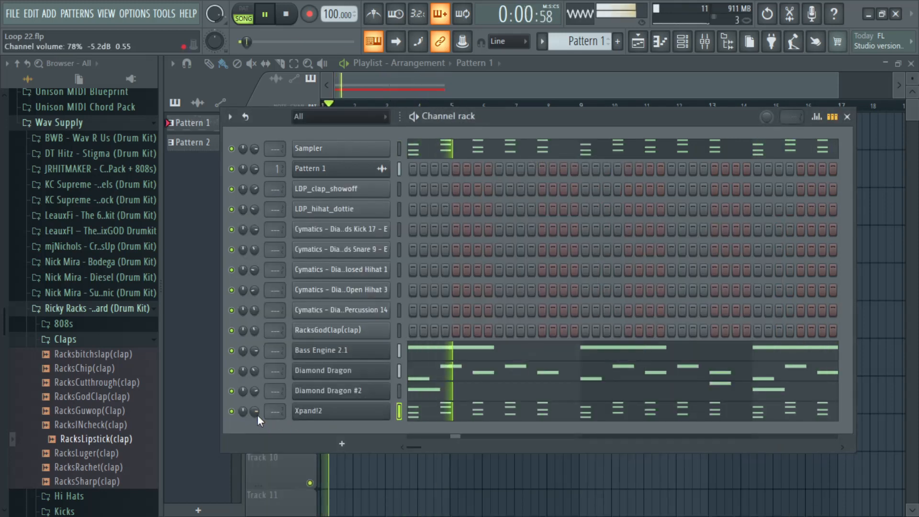
Step: In the Xpand!2 piano roll, delete all bar 1 chords except the first and lengthen that chord to half a bar
right_click(380, 408)
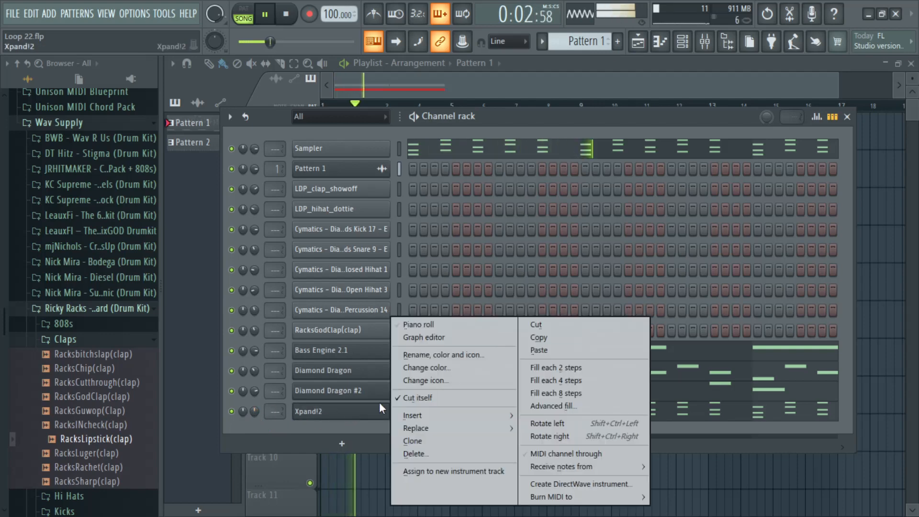
click(425, 325)
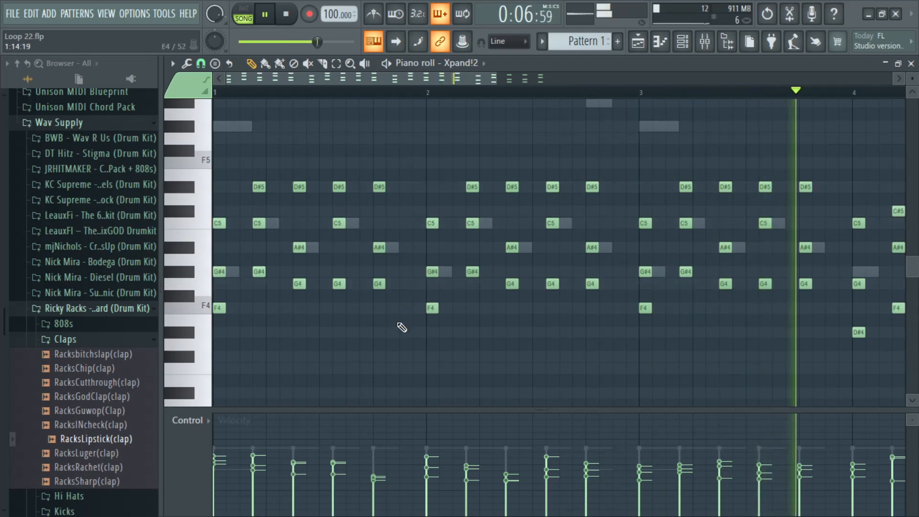
drag(396, 337, 266, 183)
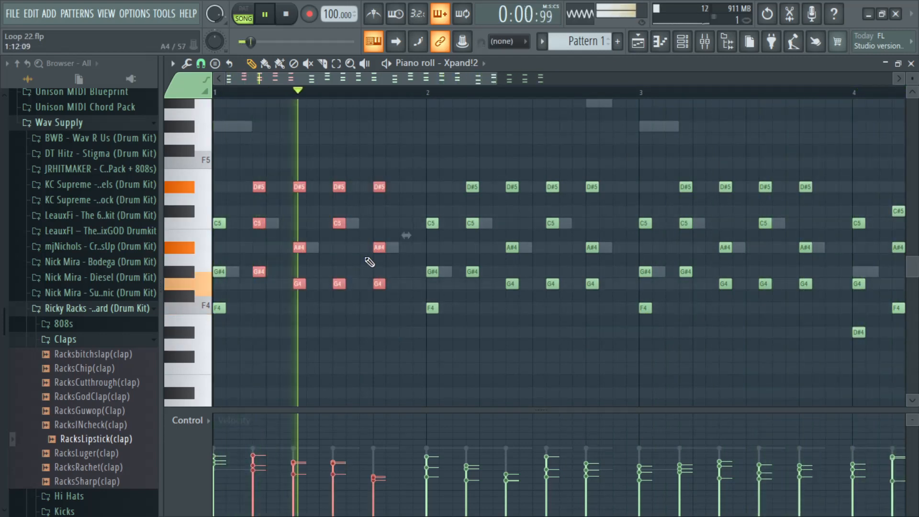
key(space)
key(Delete)
drag(300, 316, 216, 171)
drag(223, 224, 317, 224)
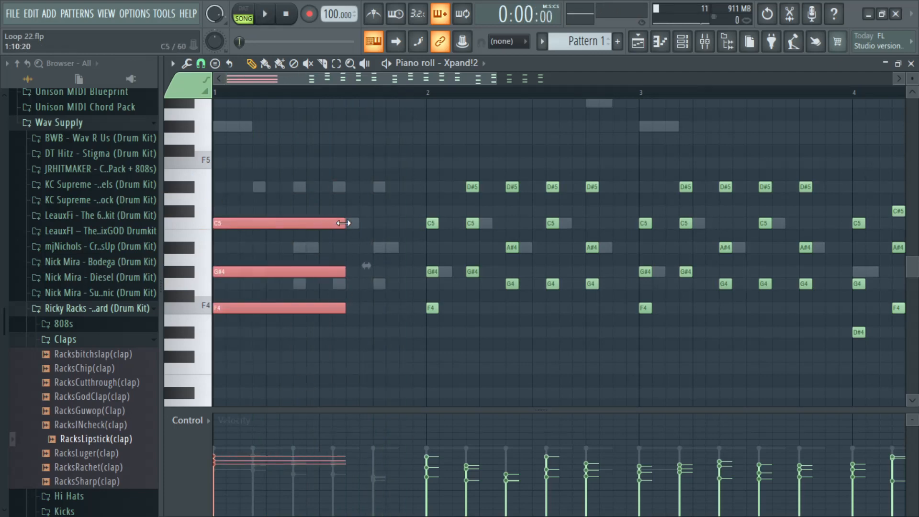
key(space)
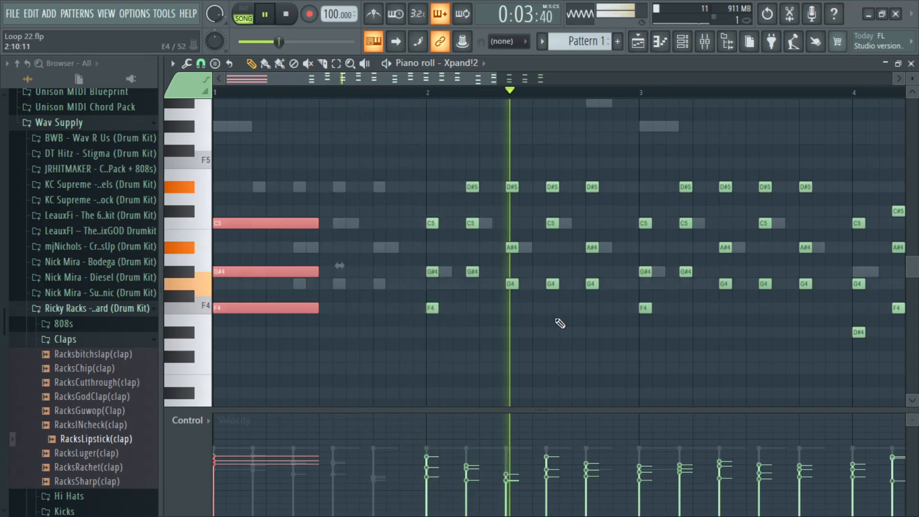
Step: Delete all the remaining chord notes in bars 2 to 4 of the Xpand!2 piano roll
ctrl+click(620, 322)
drag(620, 322, 406, 171)
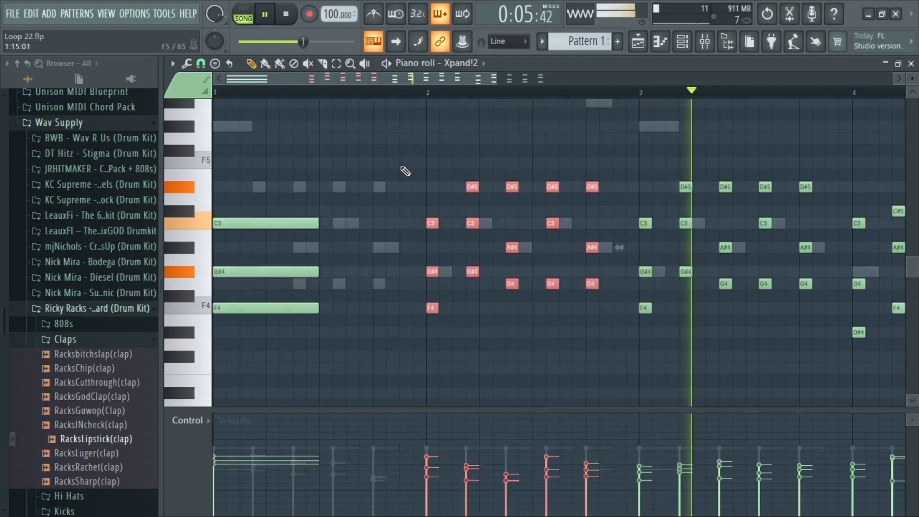
key(Delete)
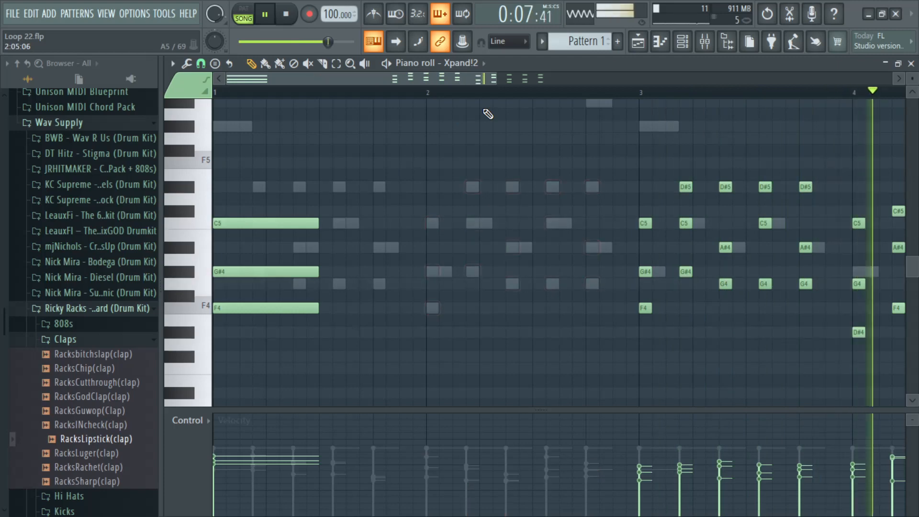
drag(494, 74, 675, 75)
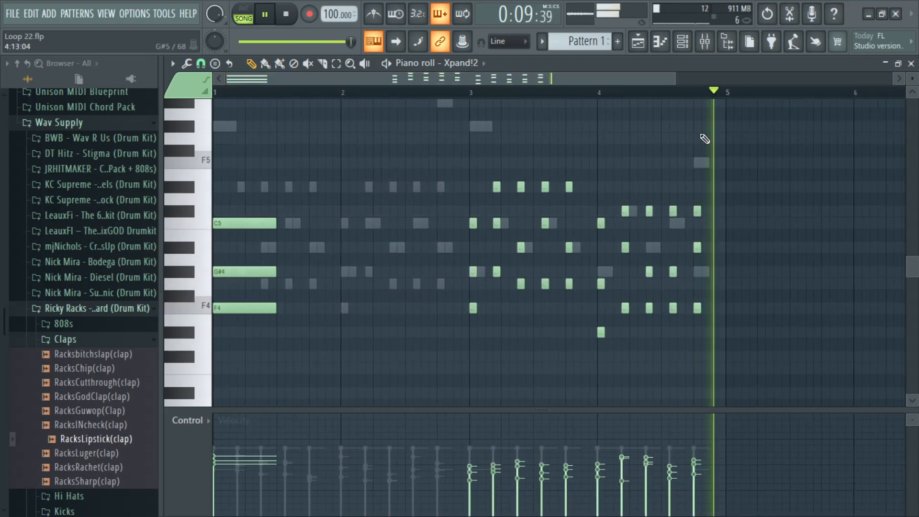
drag(738, 363, 458, 134)
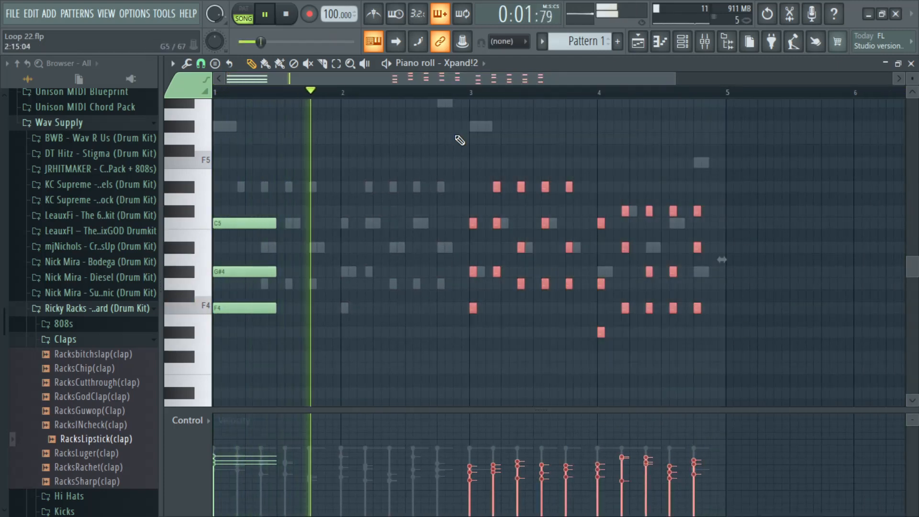
key(Delete)
Step: Copy the half-bar F4, G#4 and C5 chord to the start of bar 3 and close the piano roll
drag(404, 372, 211, 170)
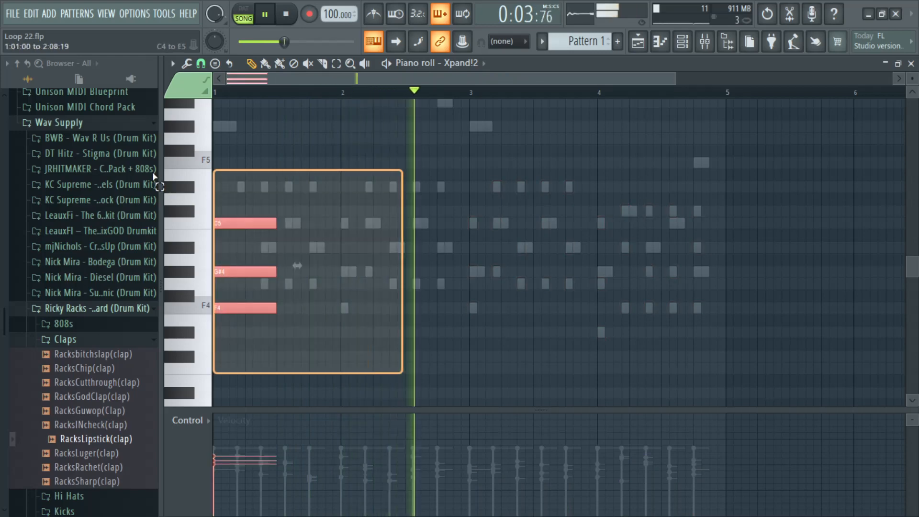
shift+drag(220, 222, 476, 219)
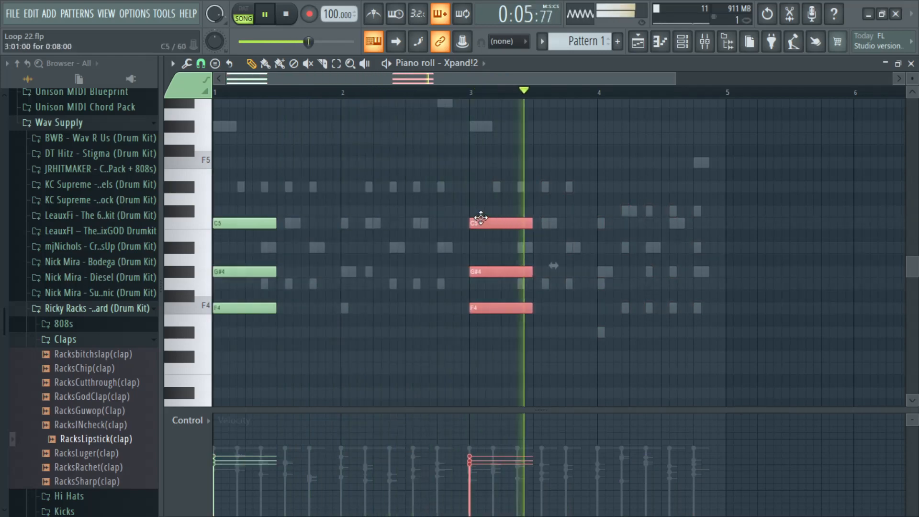
click(911, 63)
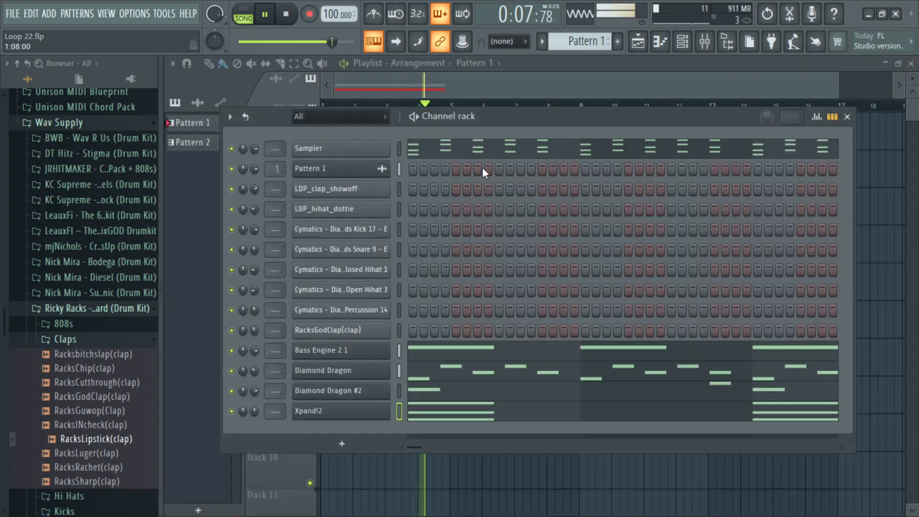
Step: Open the Xpand!2 plugin and audition other Bright Pads sounds in part A while the beat plays
click(316, 412)
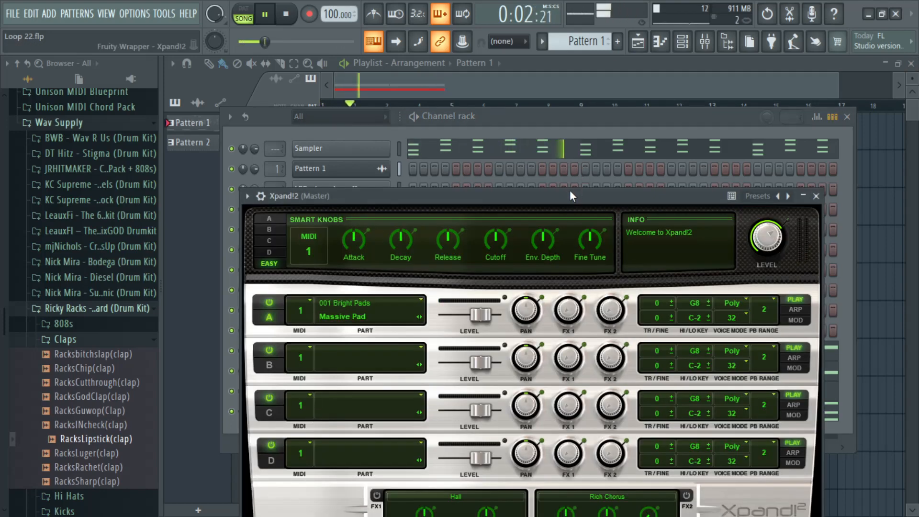
drag(571, 194, 576, 64)
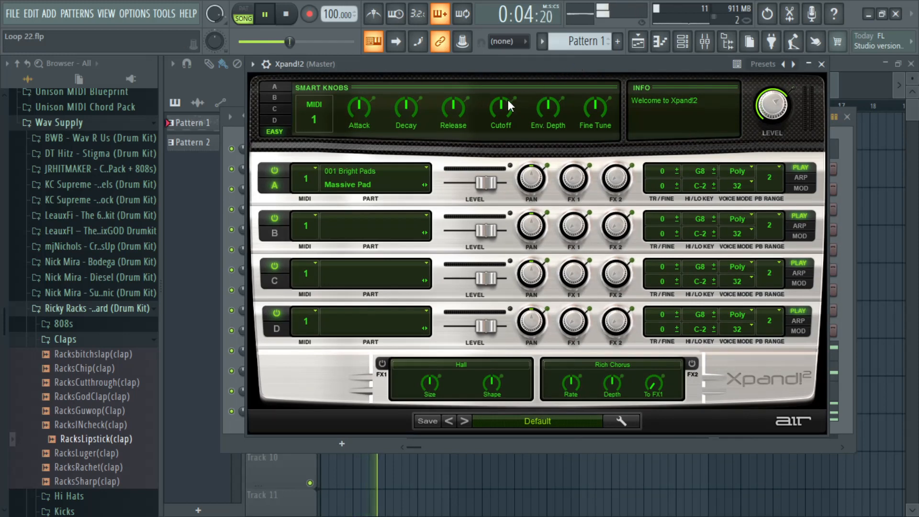
click(425, 186)
key(space)
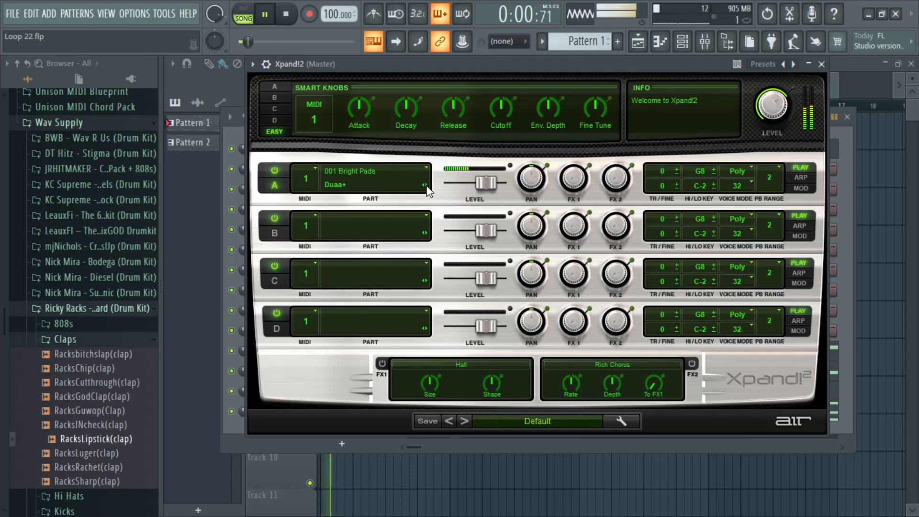
Step: Browse the part A sound list and step back through Cats+, Blend Brass 2 Strings+ and Belly Pad+ to Warm + Fluffy
click(394, 186)
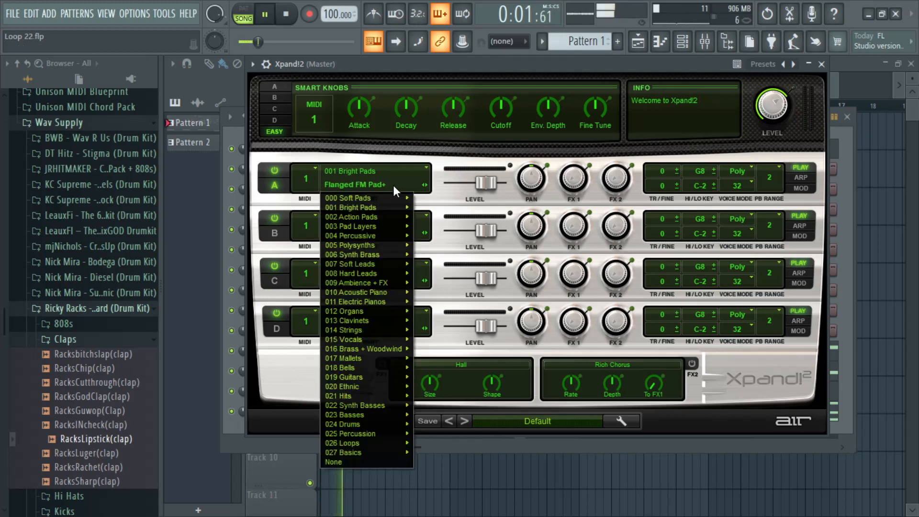
click(375, 171)
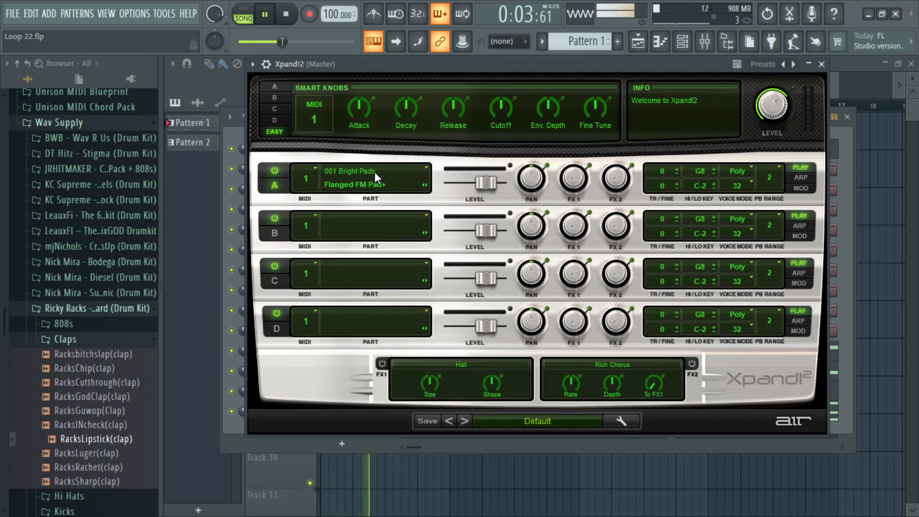
click(375, 171)
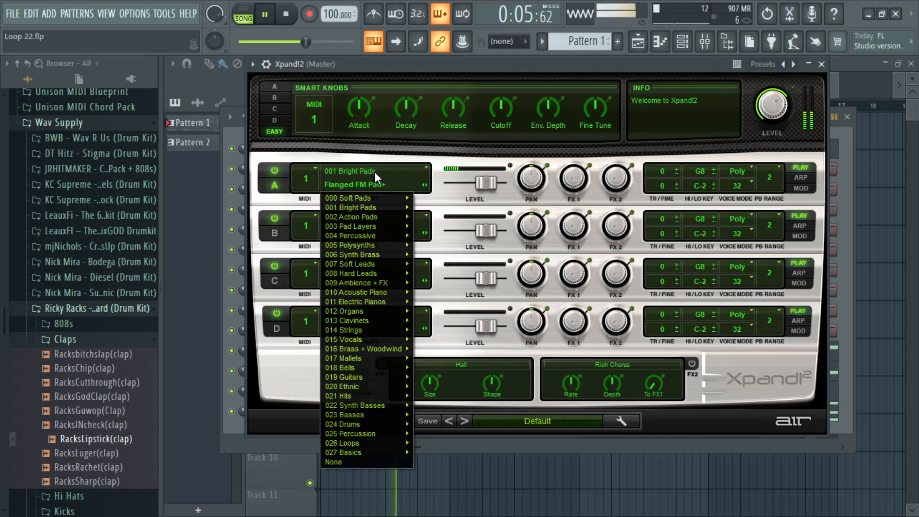
mouse_move(374, 208)
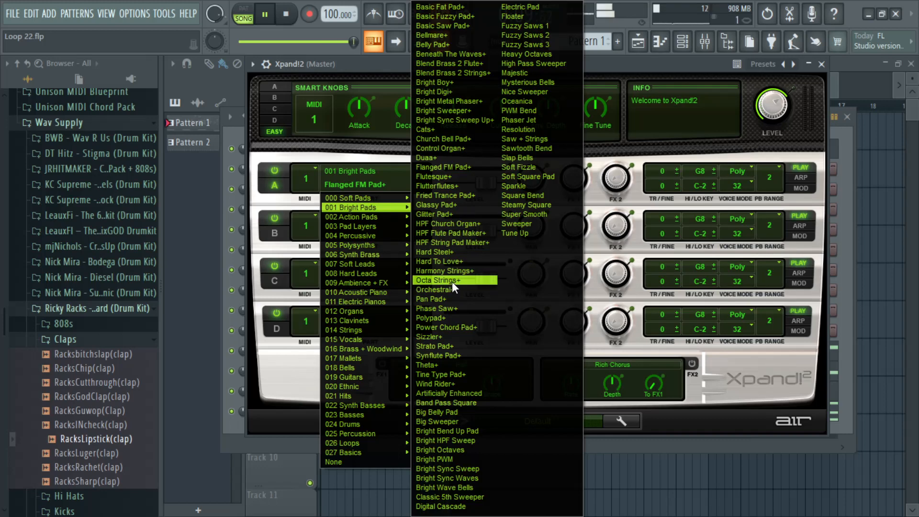
click(618, 187)
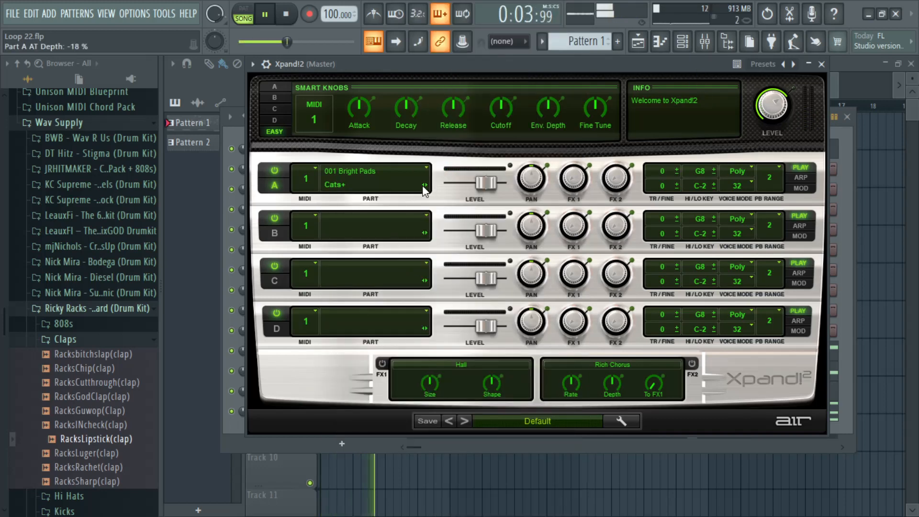
click(425, 185)
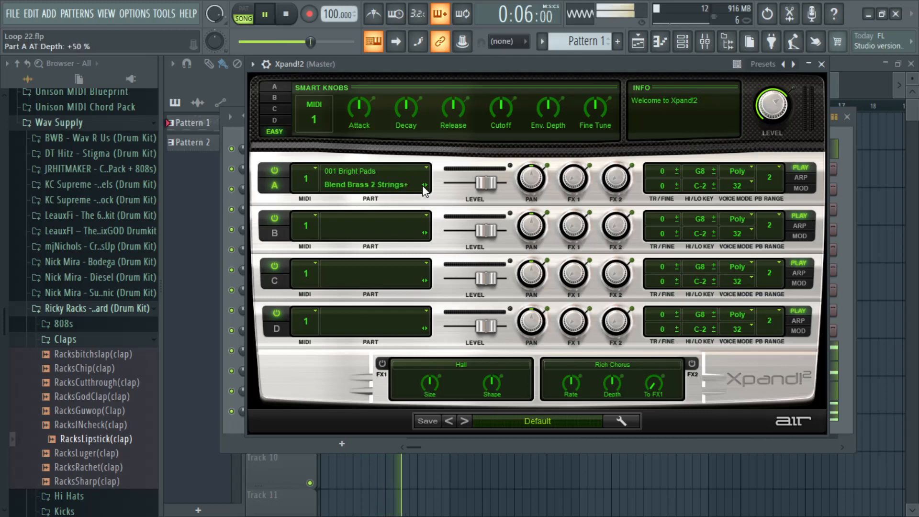
click(425, 185)
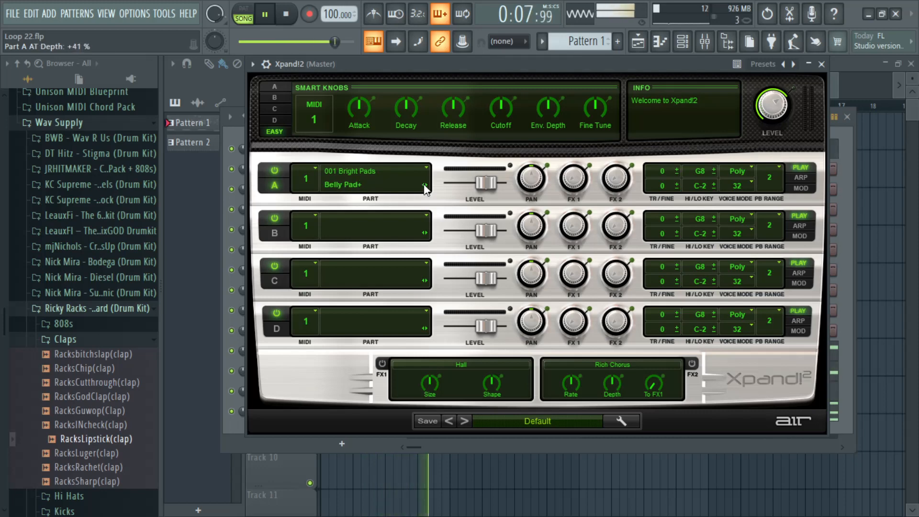
click(424, 186)
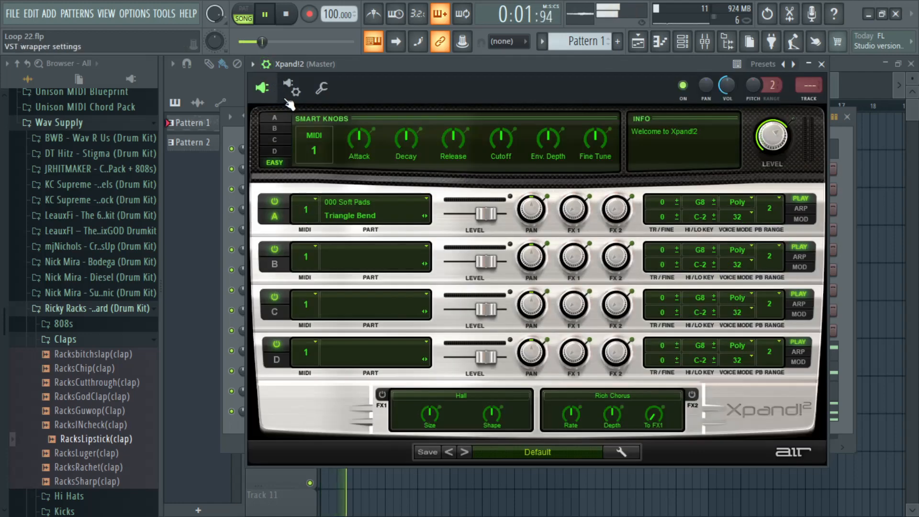
Step: Reload the Xpand!2 plugin from its wrapper settings and close the plugin window
click(266, 63)
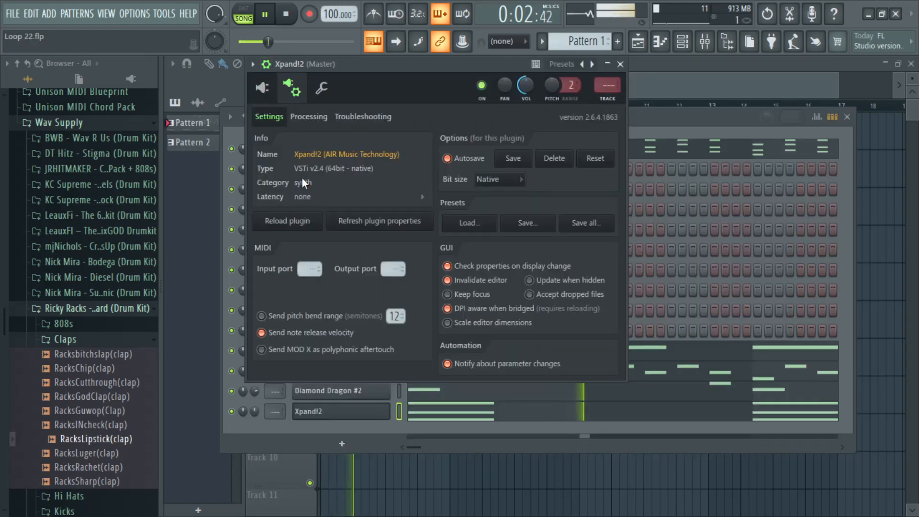
click(296, 222)
click(264, 89)
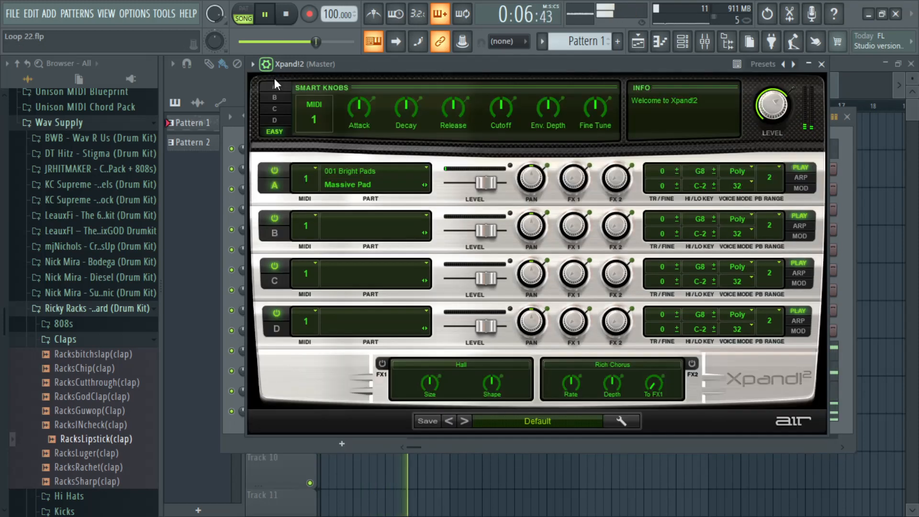
click(821, 64)
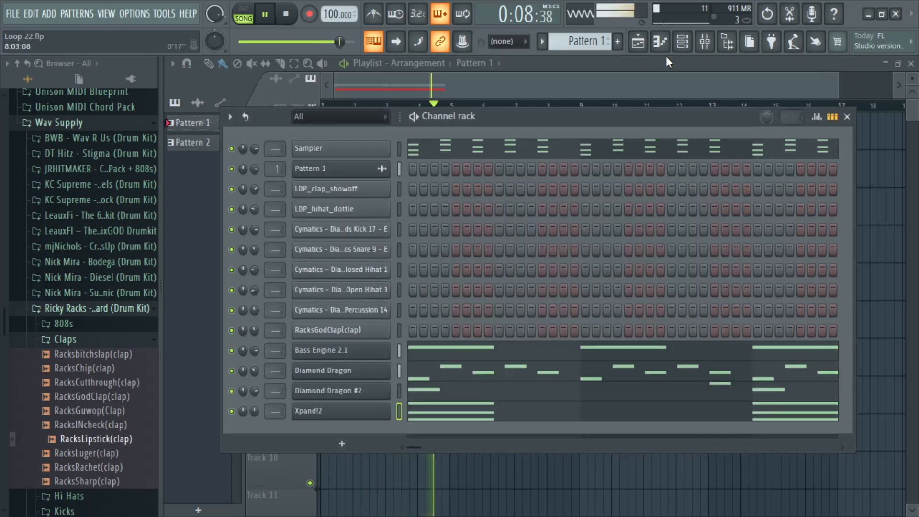
Step: Close the playlist and the channel rack to clear the workspace
click(682, 41)
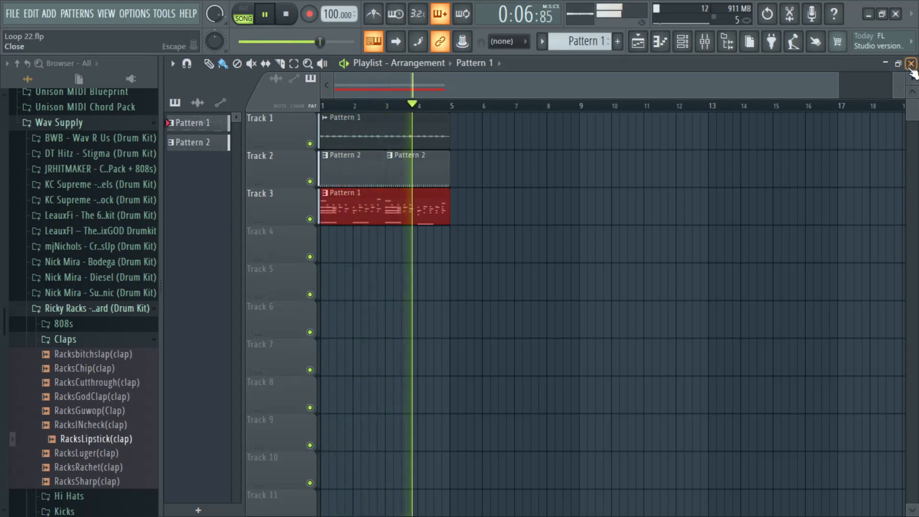
click(912, 63)
click(688, 48)
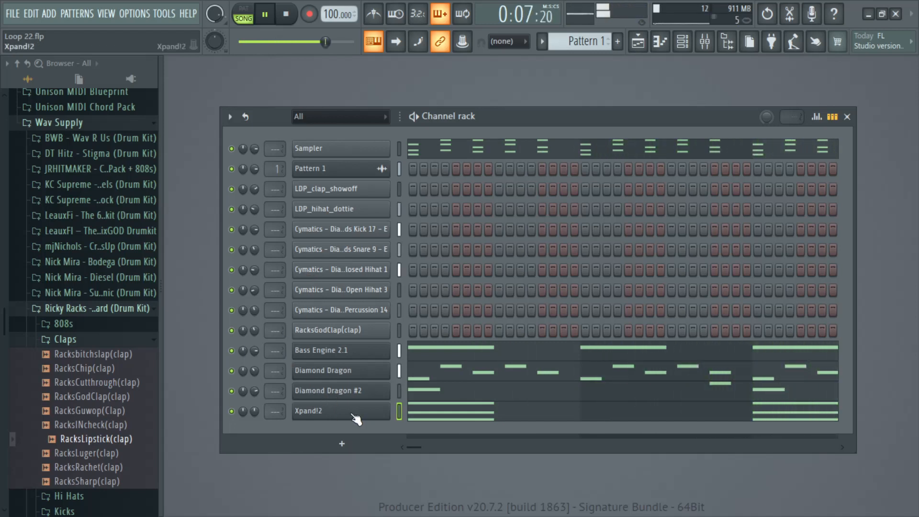
click(847, 116)
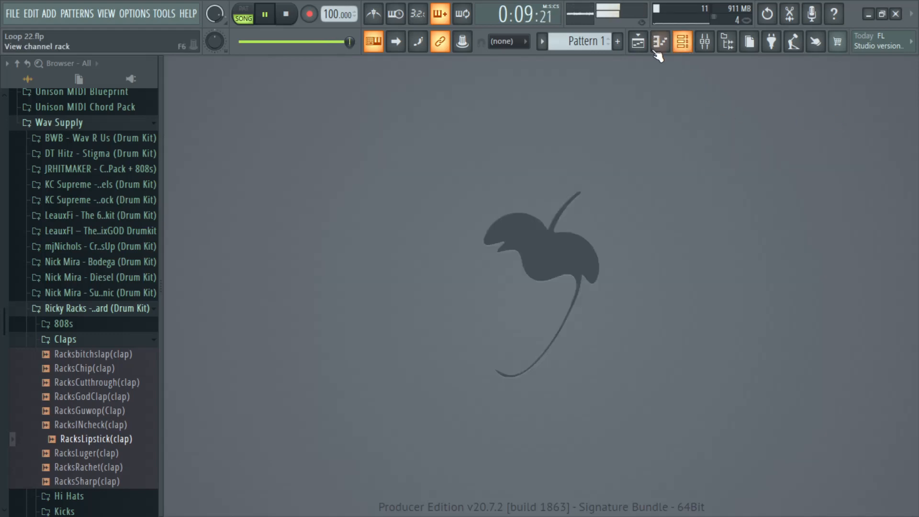
Step: Set the global snap to Line and reopen the channel rack
click(508, 41)
click(511, 59)
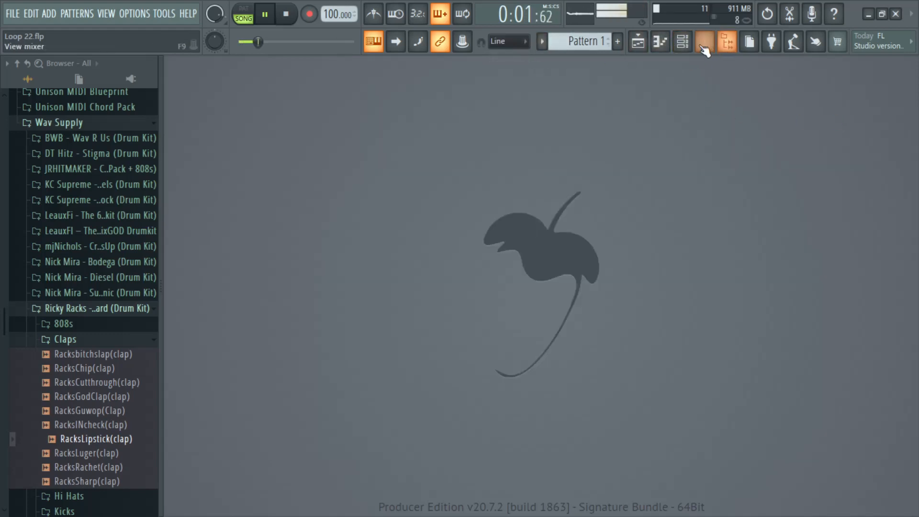
click(704, 42)
click(705, 42)
click(683, 43)
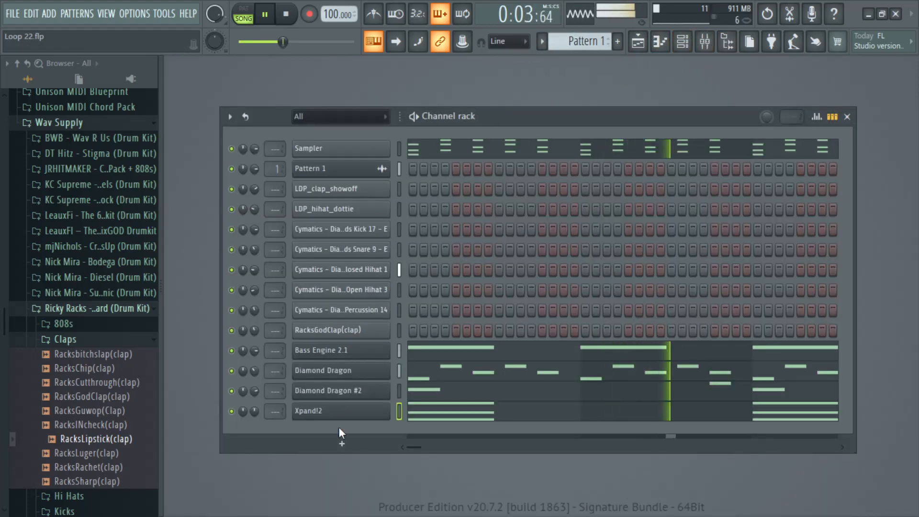
Step: Add an ElectraX instrument channel and move its plugin window up to show the sound browser
click(342, 444)
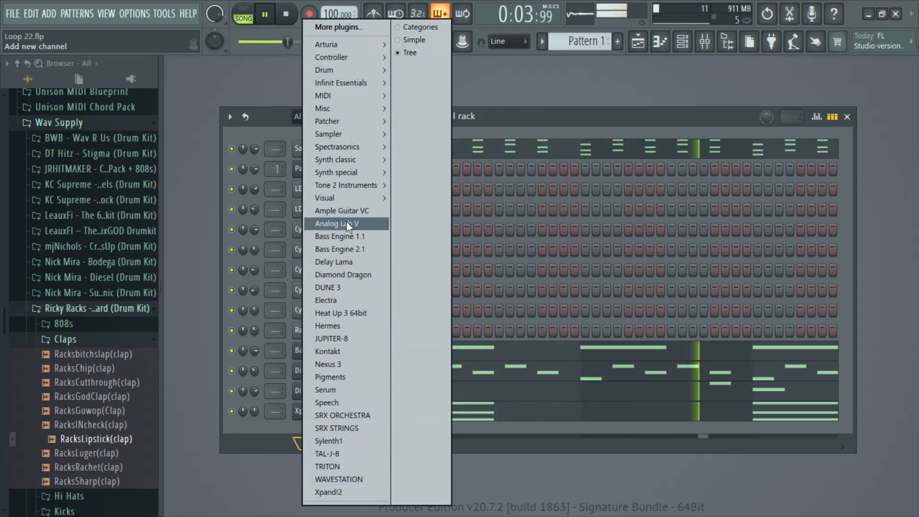
mouse_move(354, 187)
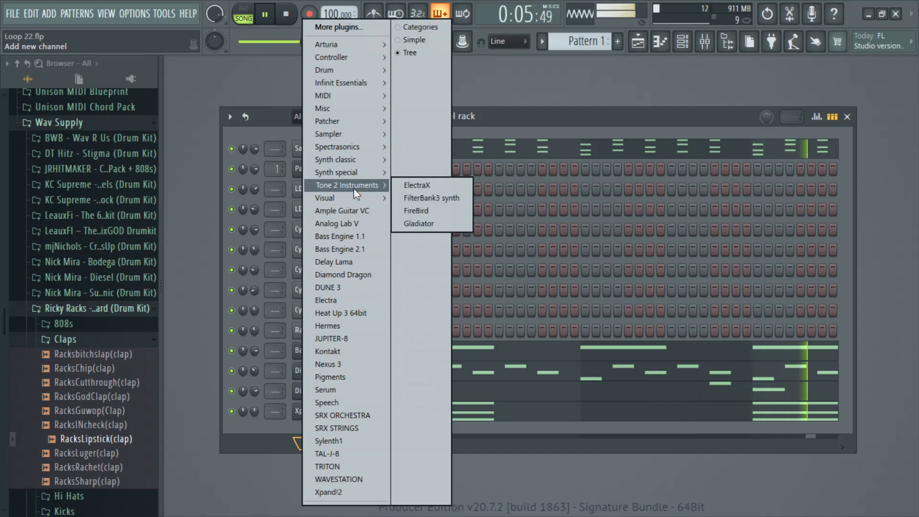
click(445, 182)
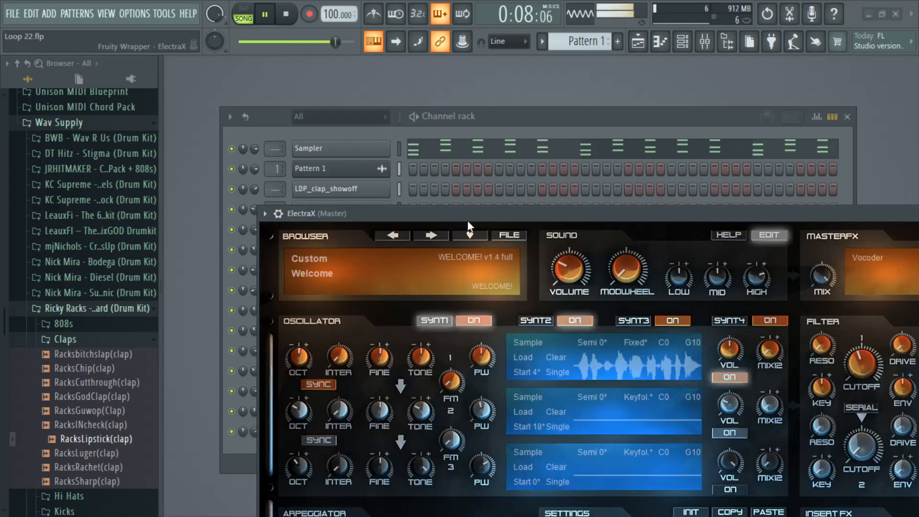
drag(467, 220, 433, 82)
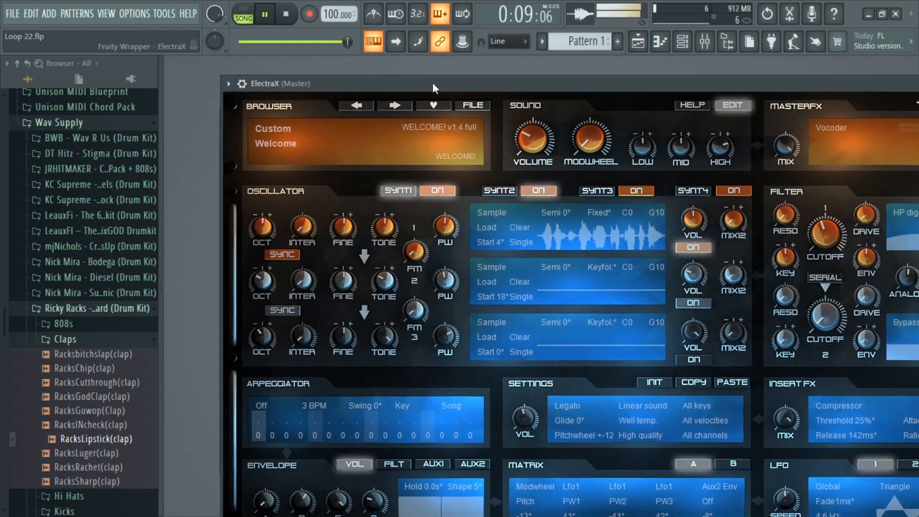
Step: Load the Arpeggiator sound category in ElectraX and move the plugin window to uncover its wrapper controls
click(271, 129)
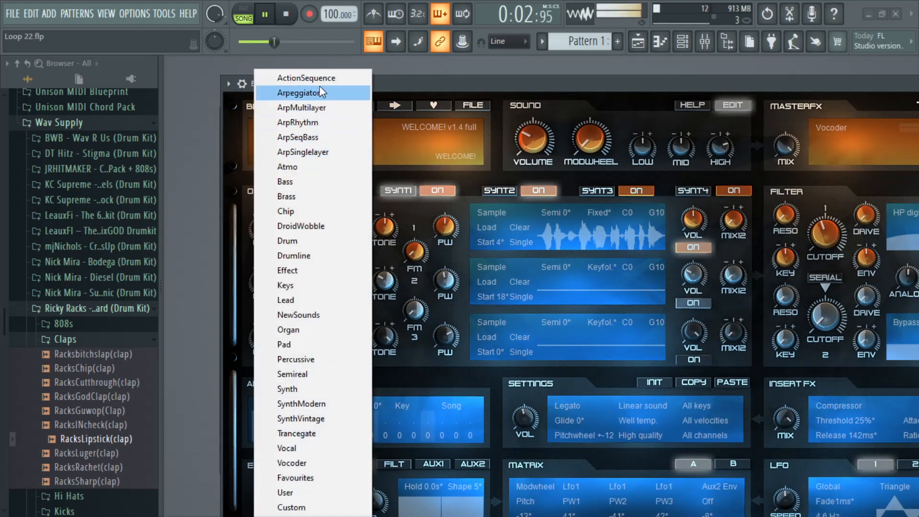
click(299, 93)
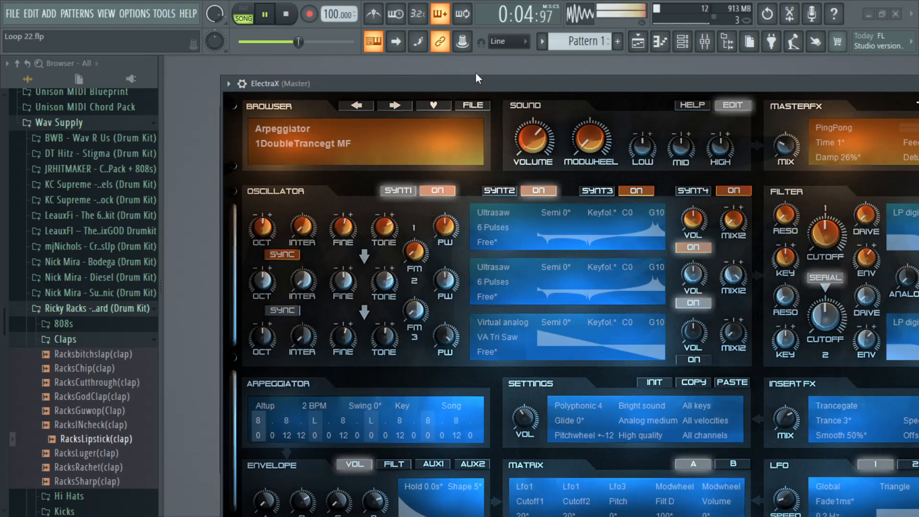
drag(476, 73, 271, 120)
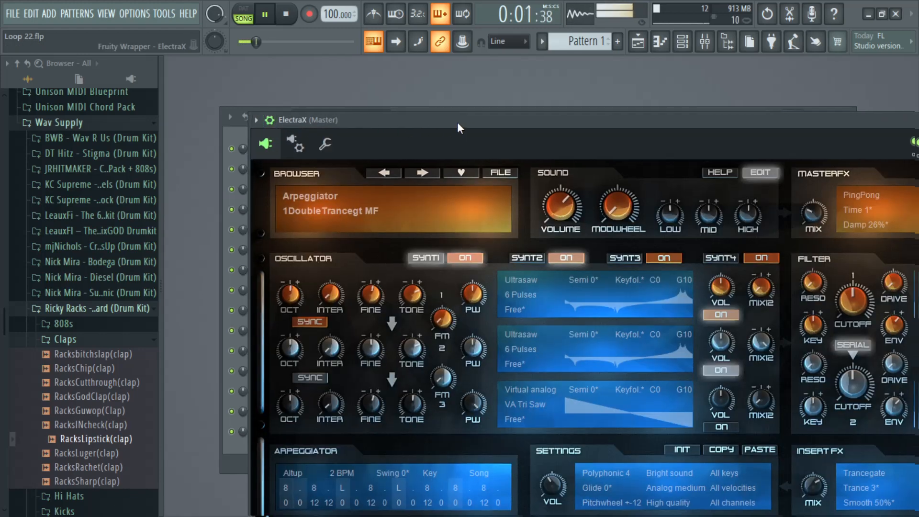
Step: Lower the ElectraX channel volume to 33% and load the Chord Groover BT patch
drag(458, 122, 436, 133)
drag(839, 153, 839, 163)
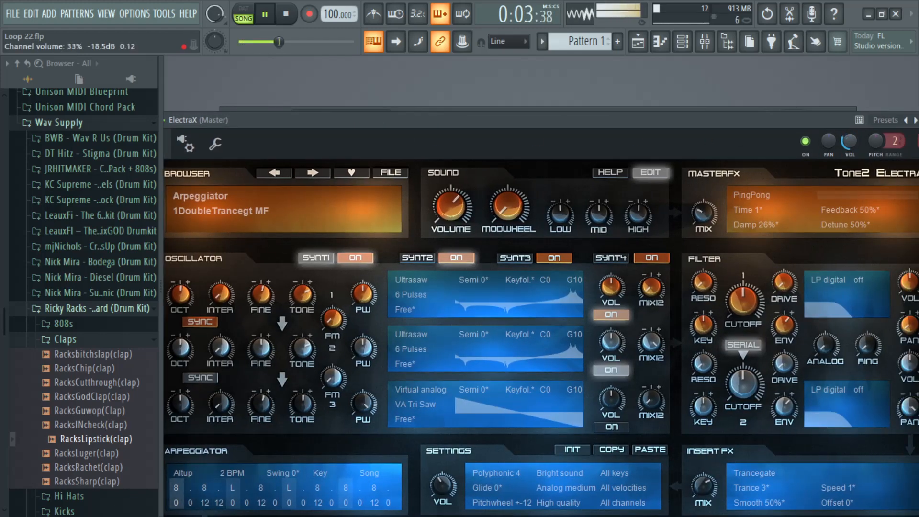
drag(748, 116, 815, 56)
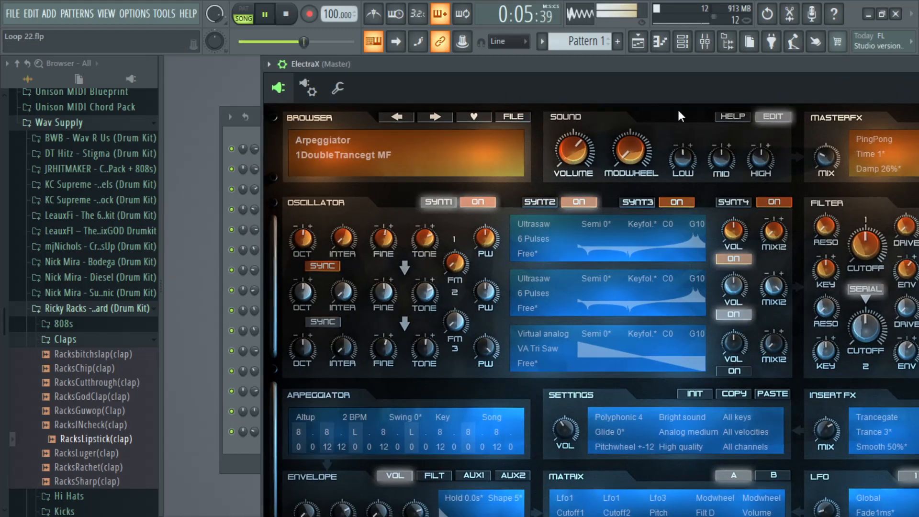
click(384, 151)
click(345, 242)
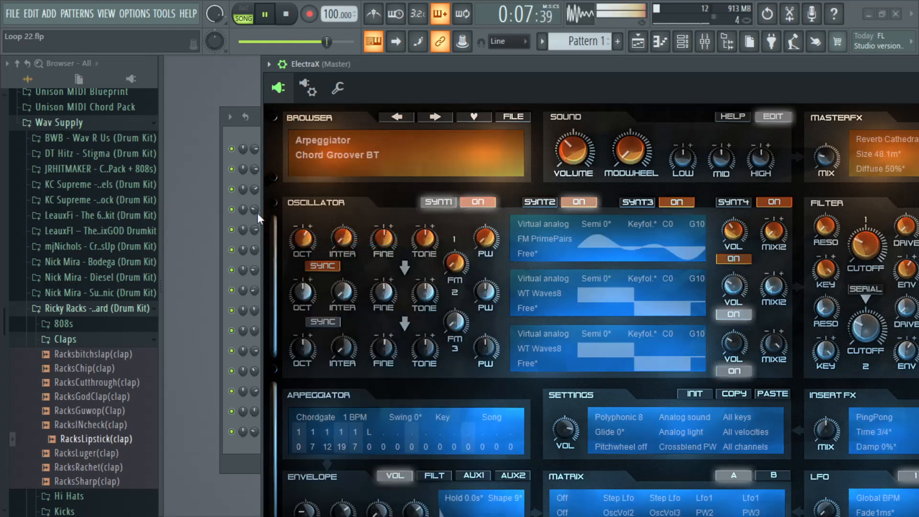
Step: Copy the Sampler channel's notes into the ElectraX channel and switch playback to pattern mode
click(237, 133)
right_click(357, 149)
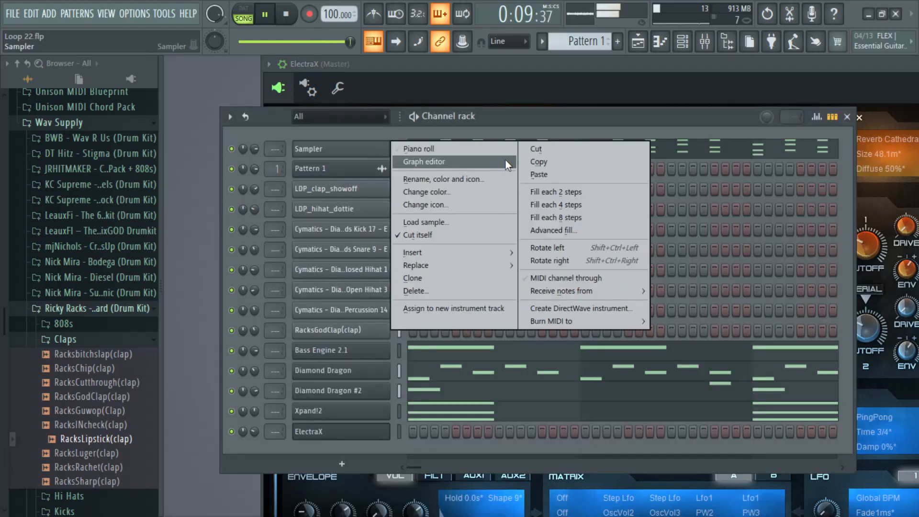
click(528, 164)
click(247, 16)
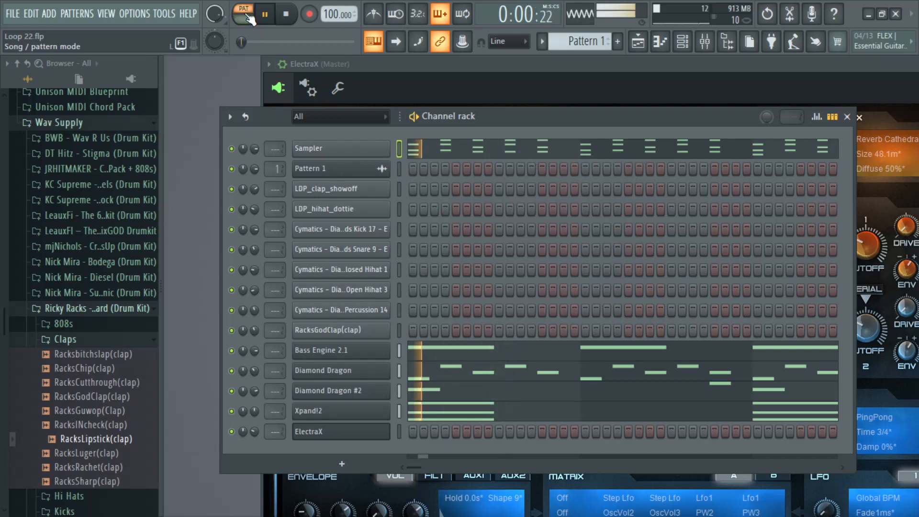
right_click(320, 431)
click(539, 350)
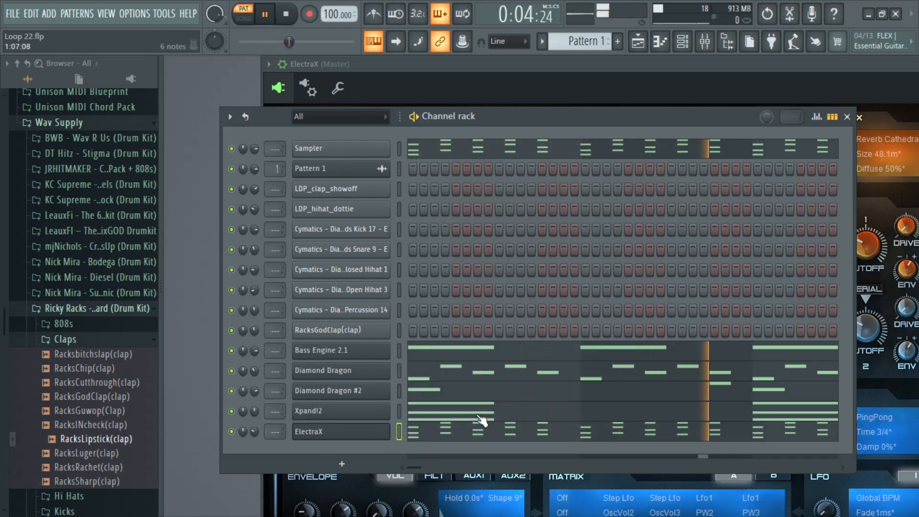
Step: Replace the ElectraX notes with a copy of the Xpand!2 channel's chords
right_click(369, 418)
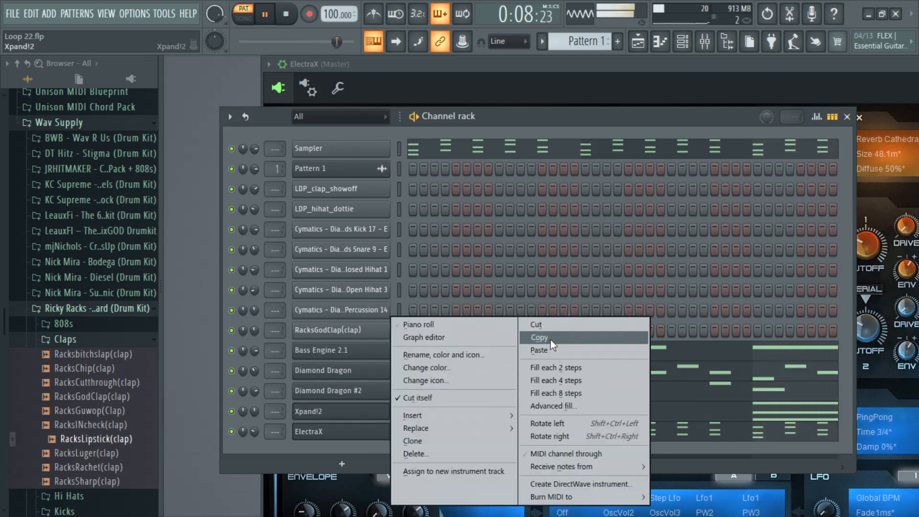
click(550, 339)
right_click(381, 430)
click(559, 350)
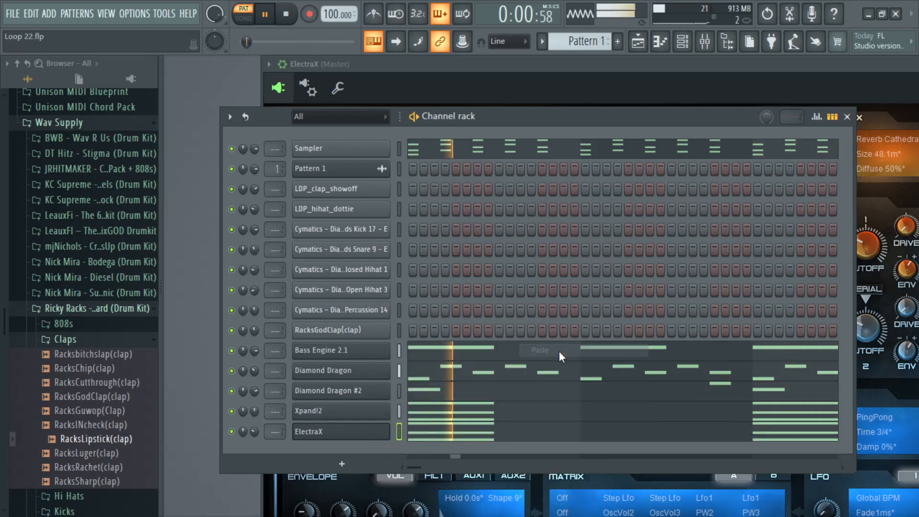
Step: Bring ElectraX to the front and advance through the Arpeggiator patches to CoolPad1 SJA
click(796, 65)
click(432, 118)
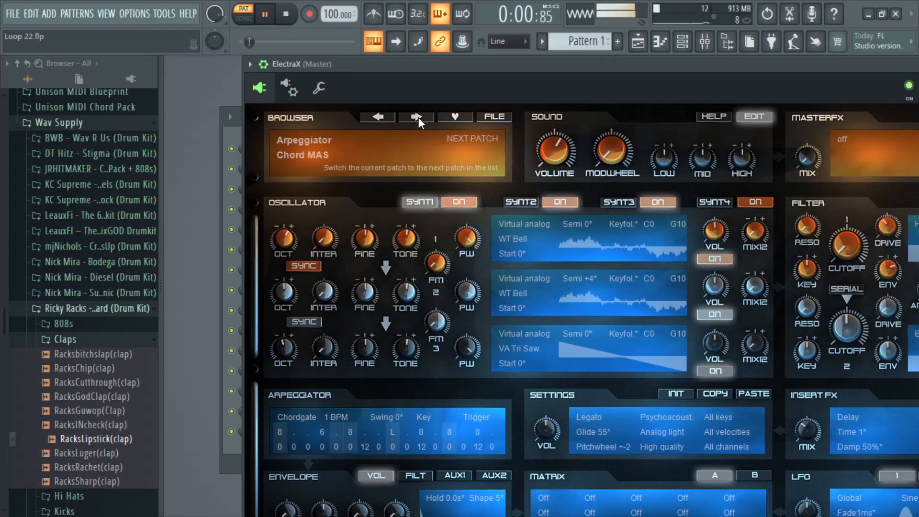
click(417, 117)
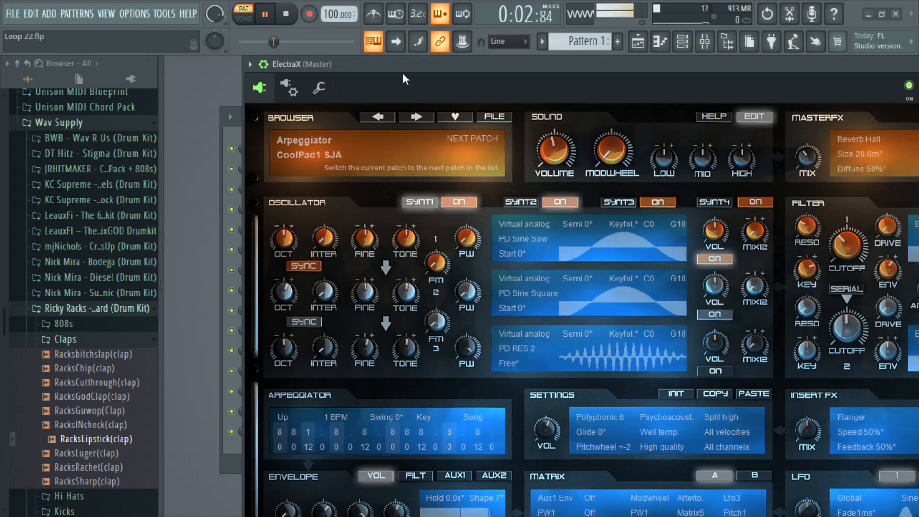
Step: Hide the ElectraX editor section and move the compact plugin window over the channel rack
drag(403, 73, 358, 80)
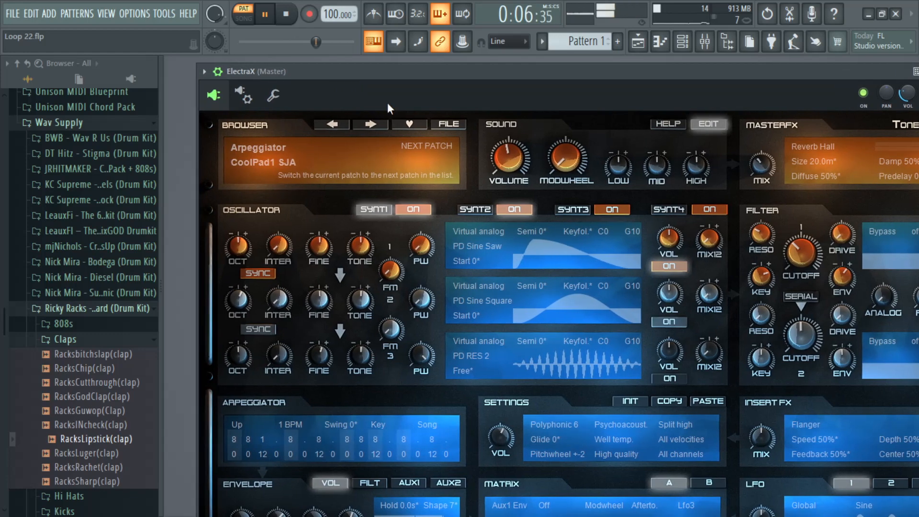
click(668, 125)
click(626, 120)
click(696, 121)
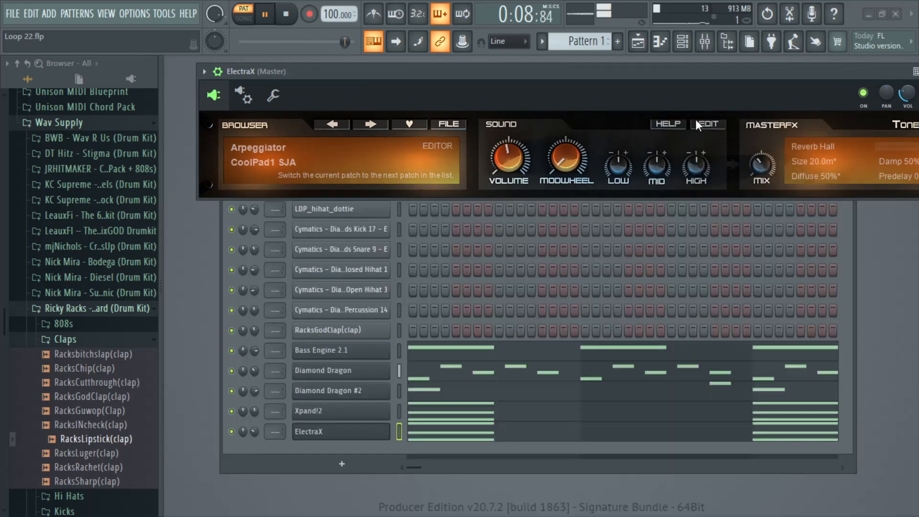
drag(514, 83, 481, 133)
Step: Audition further ElectraX Arpeggiator patches, from Double Arp MAS through Dramatic MAS to Drunken Drinker MAS
click(323, 184)
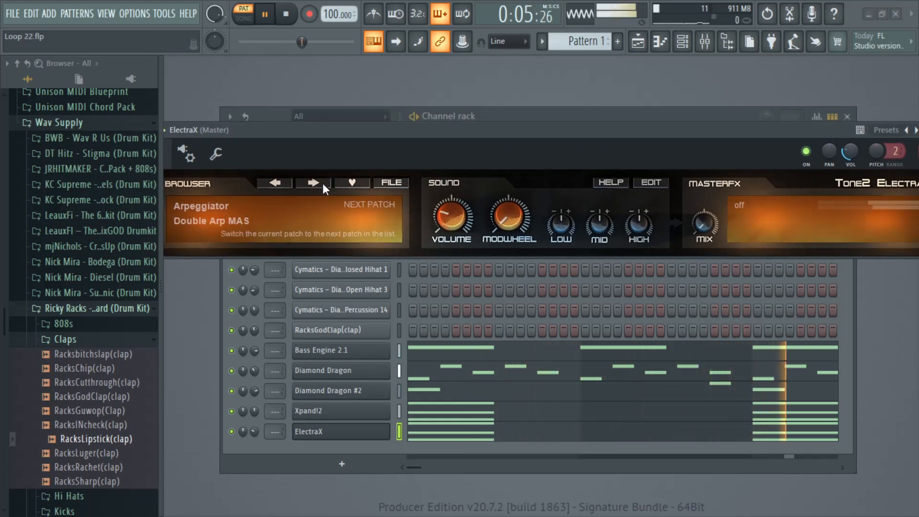
click(323, 184)
click(652, 184)
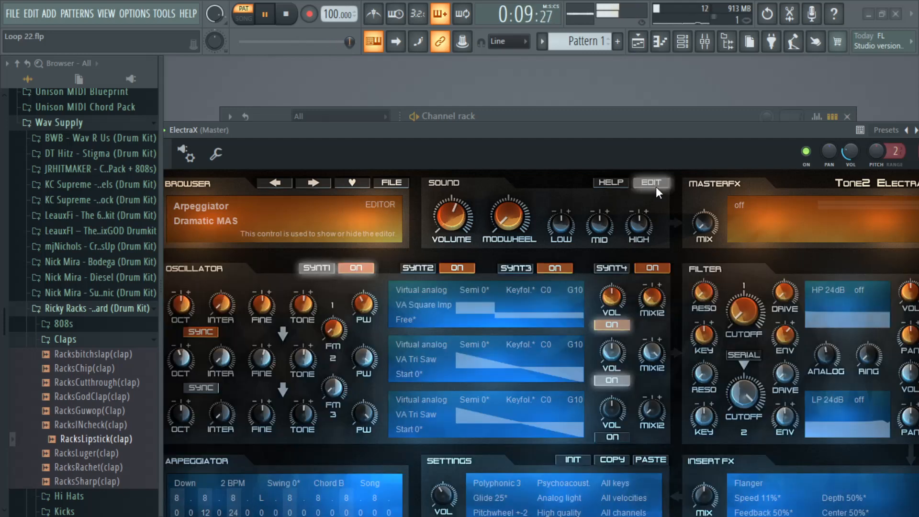
click(656, 186)
click(314, 184)
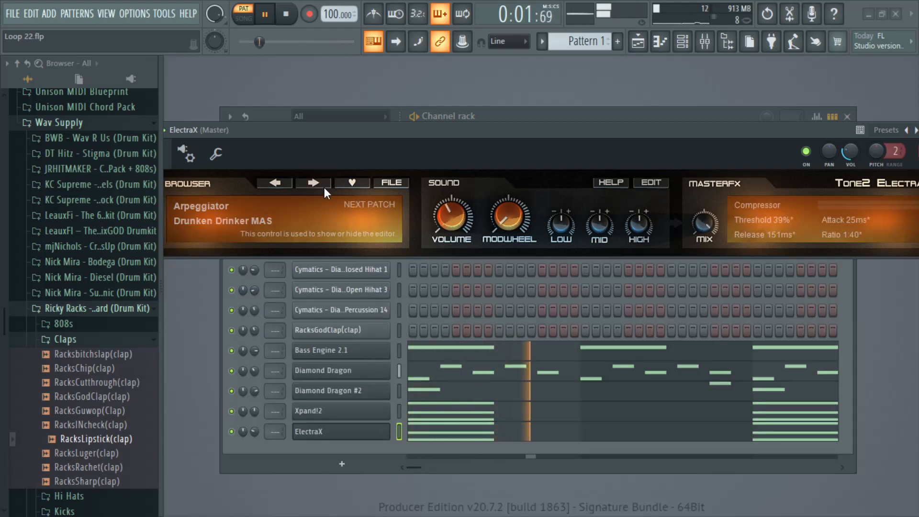
Step: Show the ElectraX editor section again and advance past DXSeven SJA to the Frack Diz BN patch
click(392, 185)
click(505, 165)
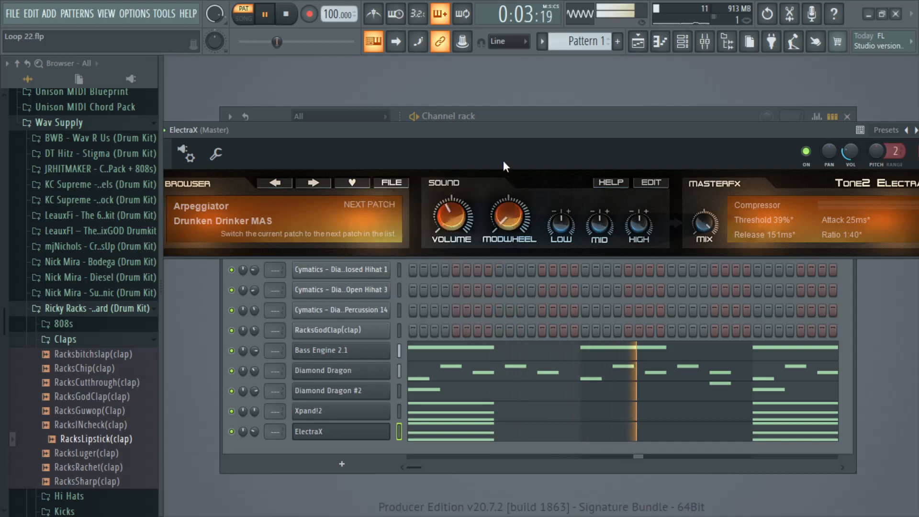
click(318, 182)
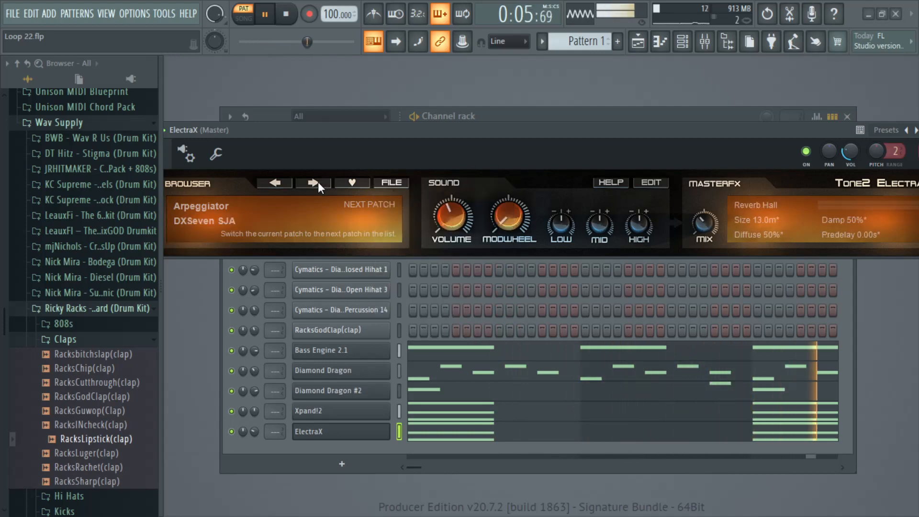
click(650, 186)
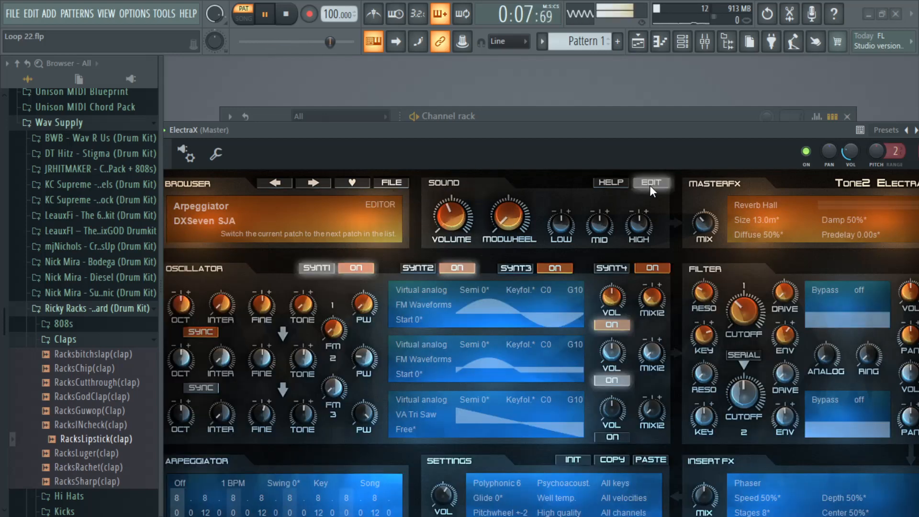
click(318, 185)
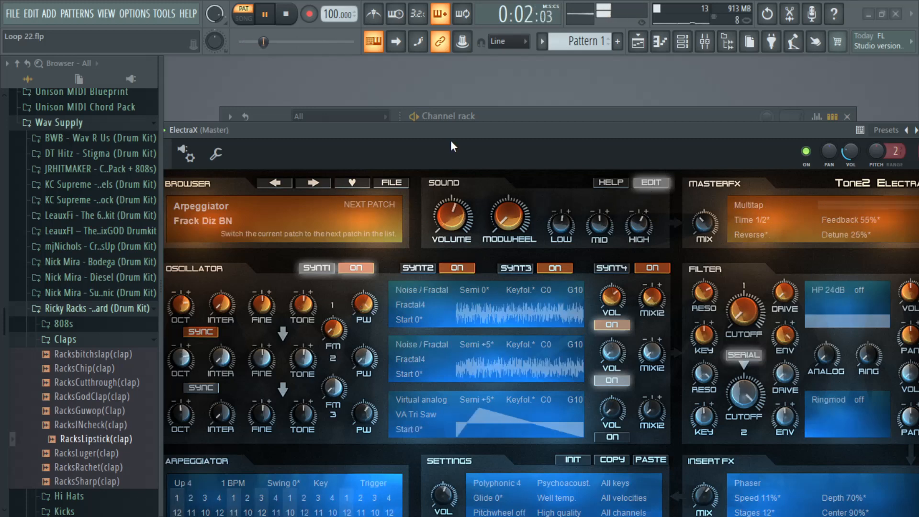
Step: Advance ElectraX to the Night MAS patch following Frack Diz BN and restart playback to audition it
drag(451, 140, 447, 134)
key(space)
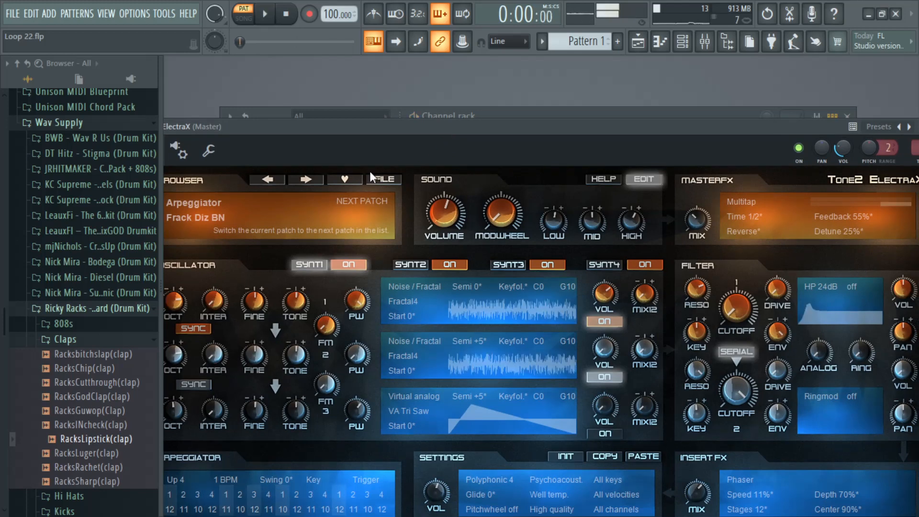
click(313, 178)
drag(404, 134, 386, 135)
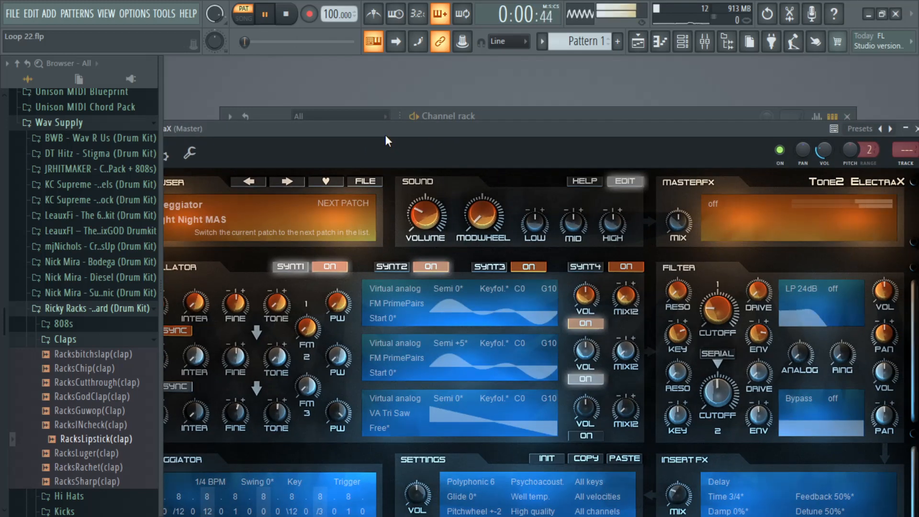
key(space)
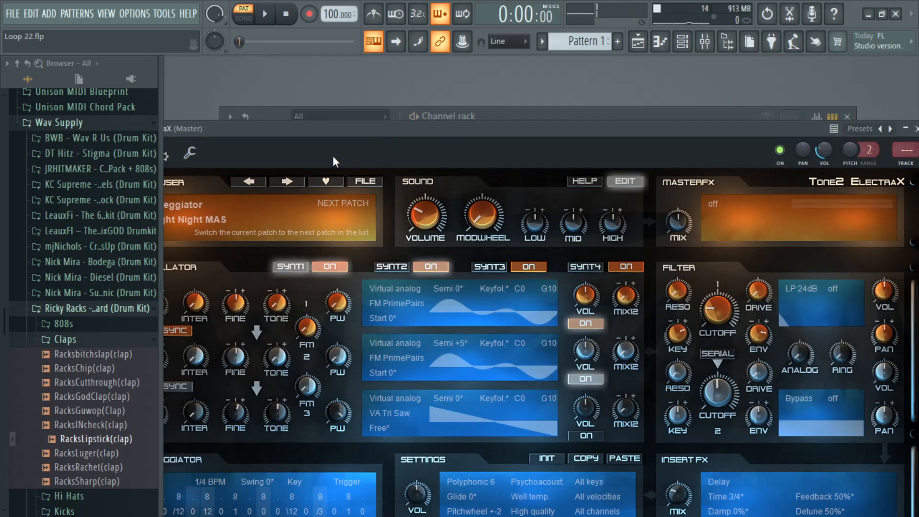
key(space)
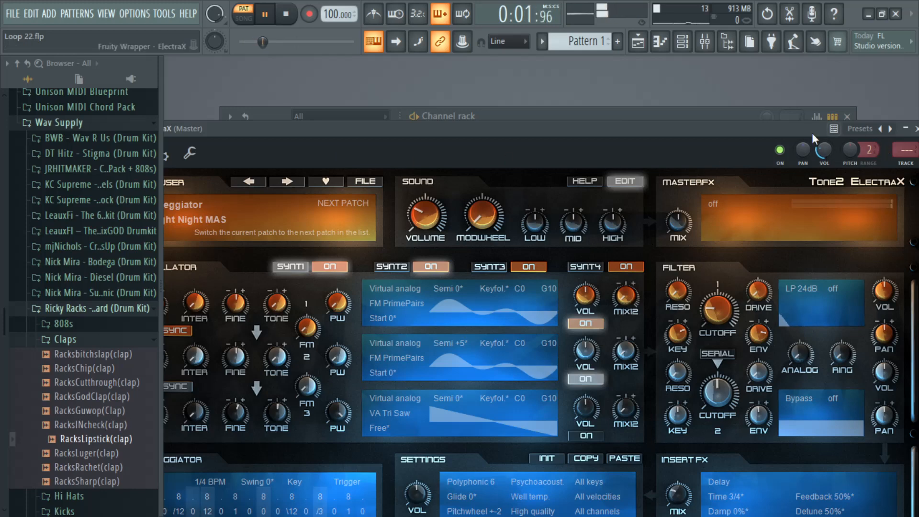
Step: Close the ElectraX plugin window and open the ElectraX channel in the piano roll
drag(791, 133, 678, 153)
click(807, 150)
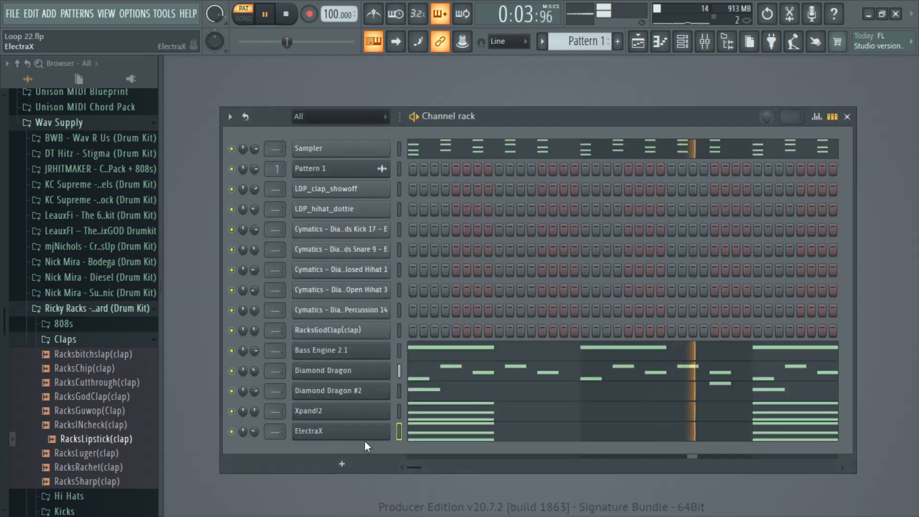
right_click(385, 431)
click(444, 327)
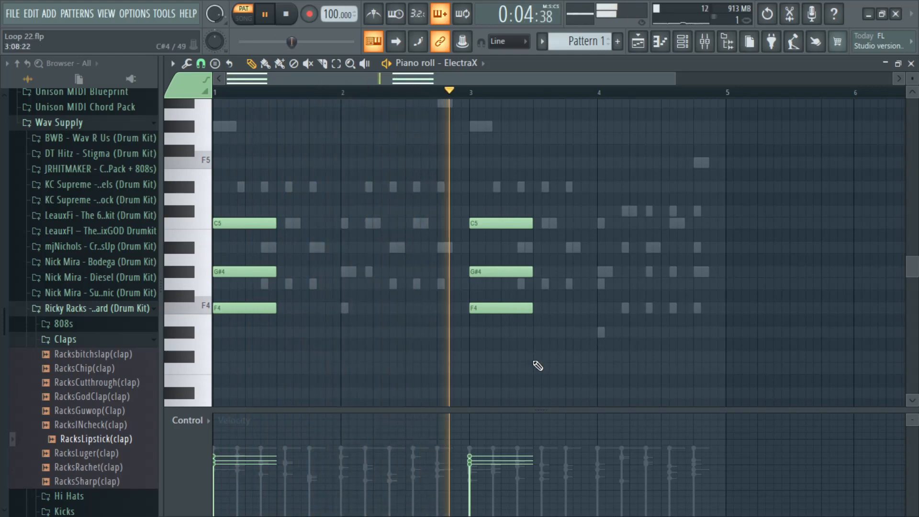
Step: Try extending both ElectraX chords to a full bar, and return them to half a bar
drag(571, 386, 338, 223)
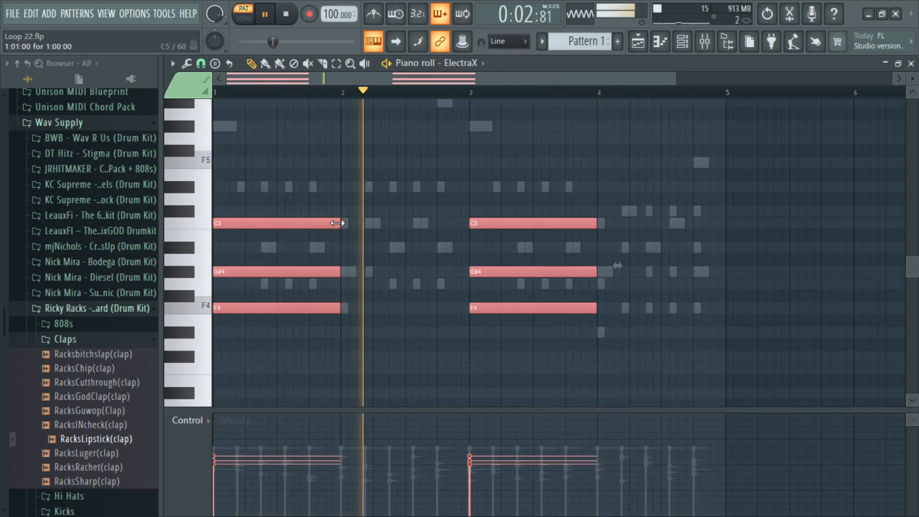
drag(338, 223, 276, 223)
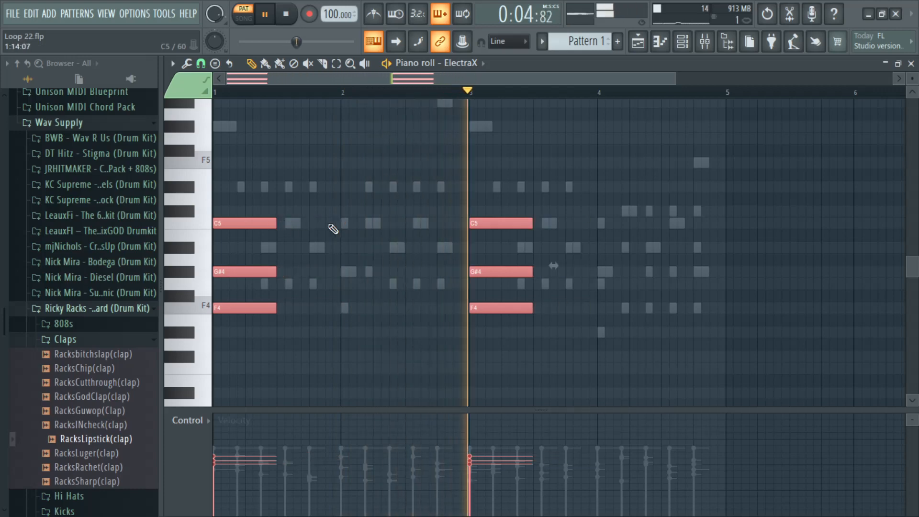
click(369, 240)
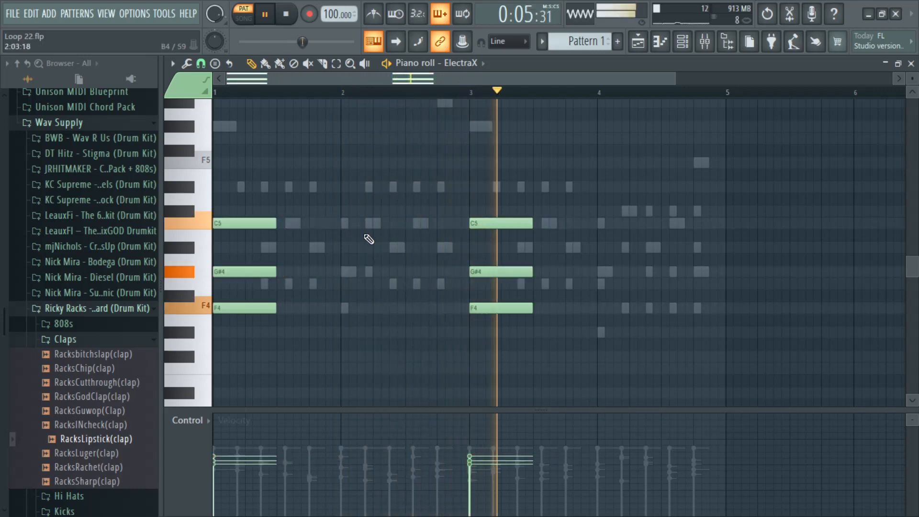
Step: Add a half-bar chord of D#4, G4 and C5 at the start of bar 4
click(611, 332)
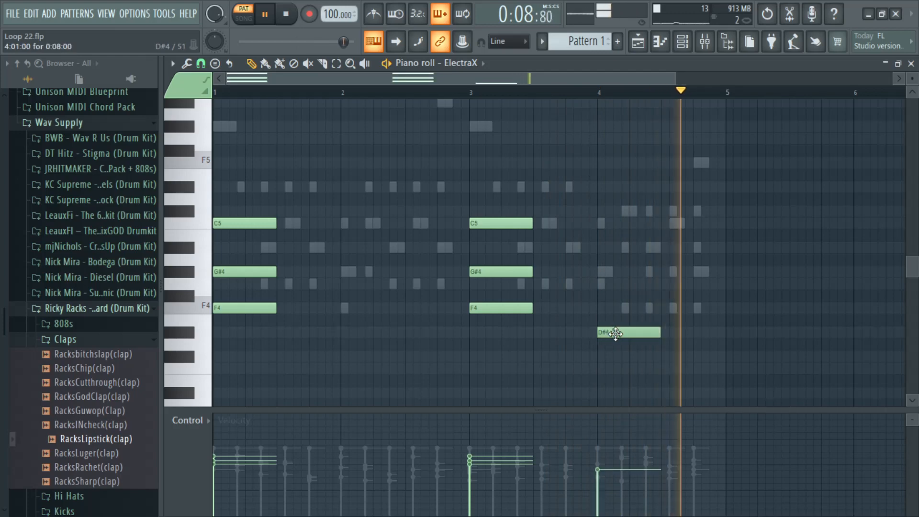
key(space)
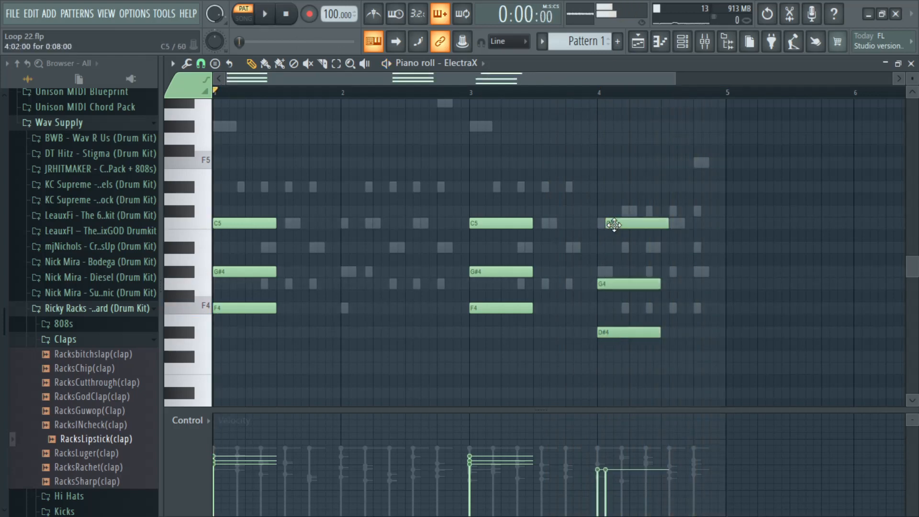
key(space)
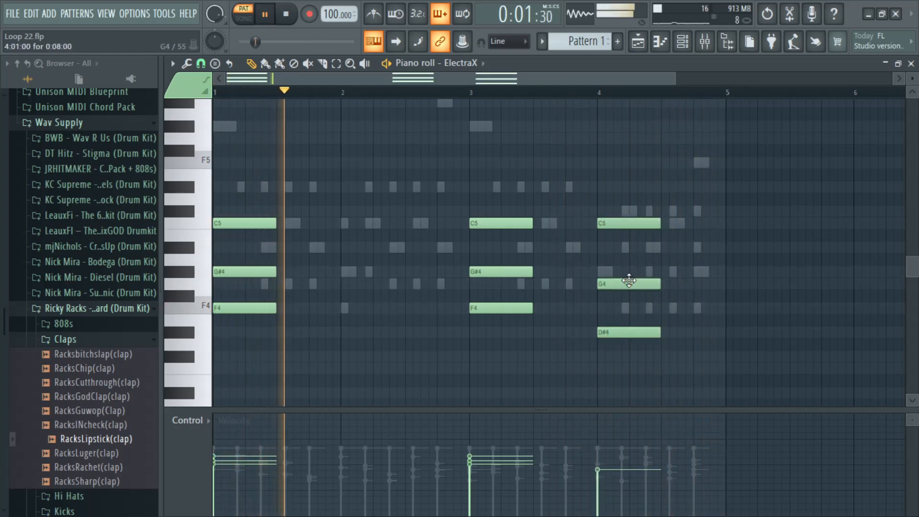
mouse_move(626, 277)
mouse_down()
mouse_move(626, 267)
mouse_move(624, 284)
mouse_up()
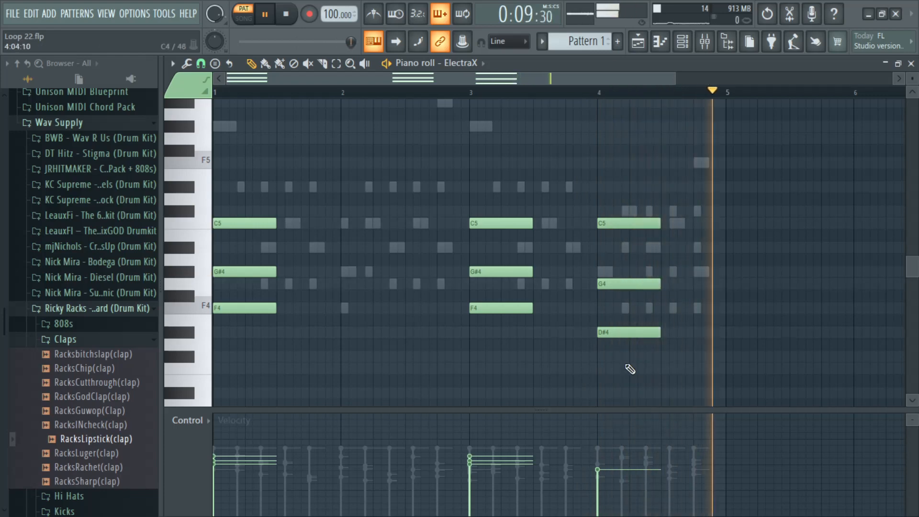
Step: Randomize the velocities of all ElectraX chord notes and deselect them
key(ctrl+a)
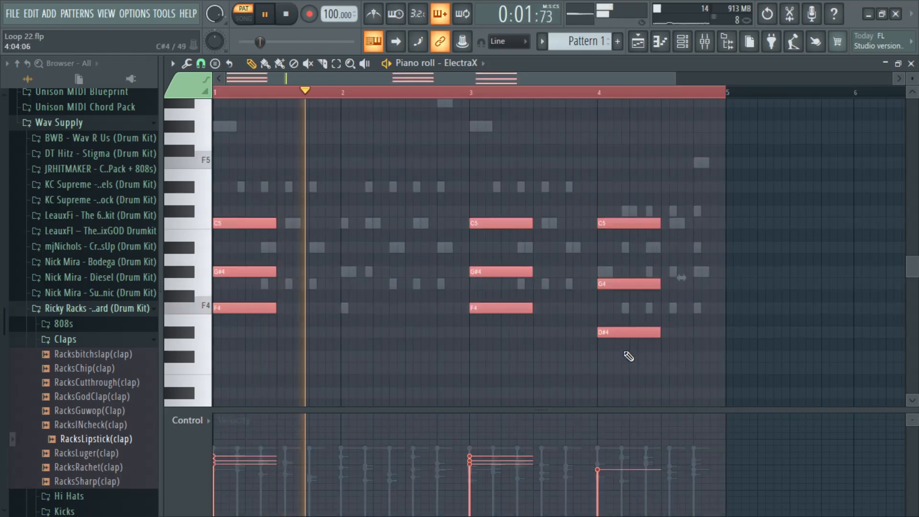
key(alt+r)
click(546, 394)
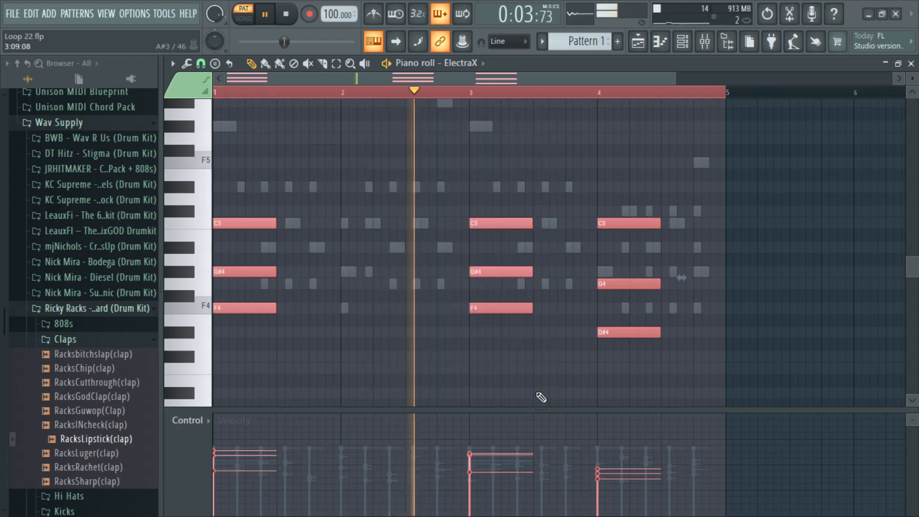
click(527, 372)
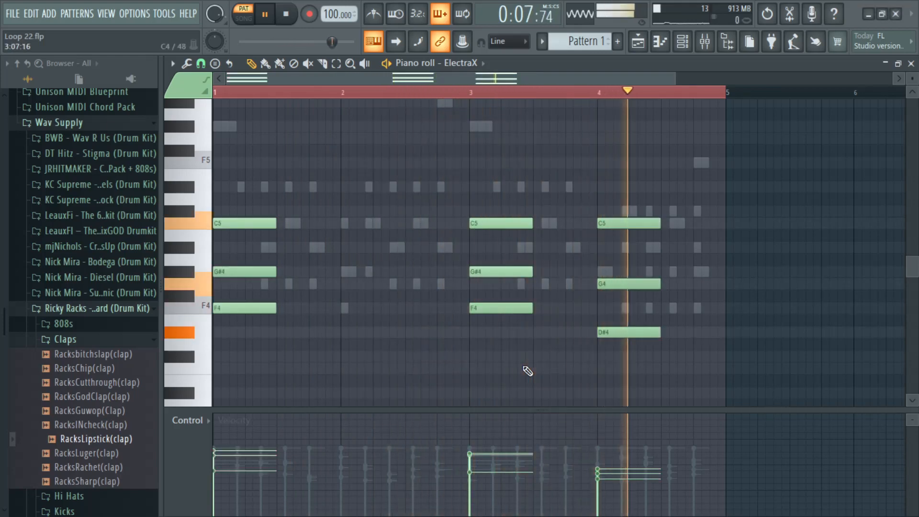
Step: Close the piano roll and open the playlist
click(911, 64)
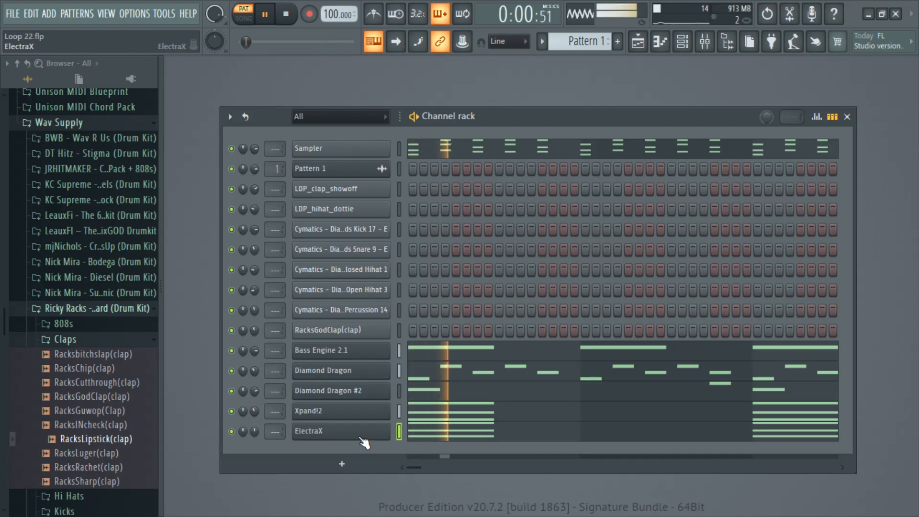
click(644, 49)
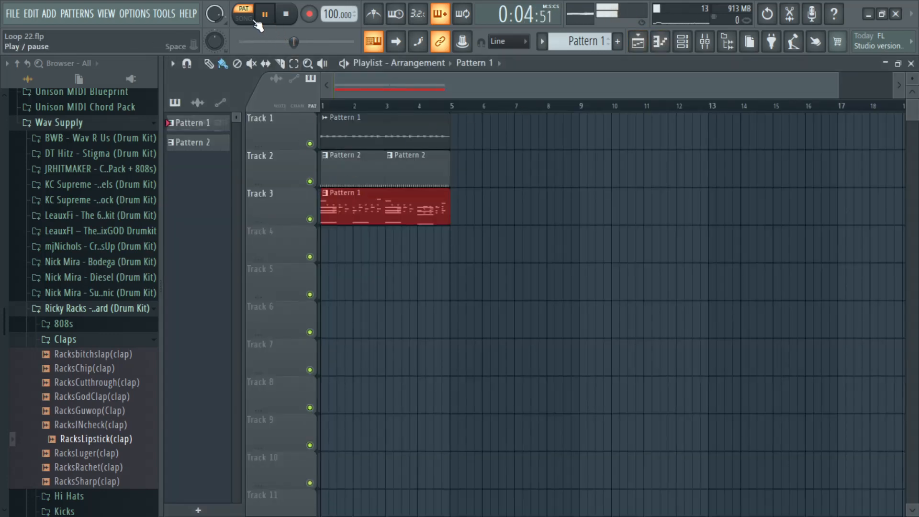
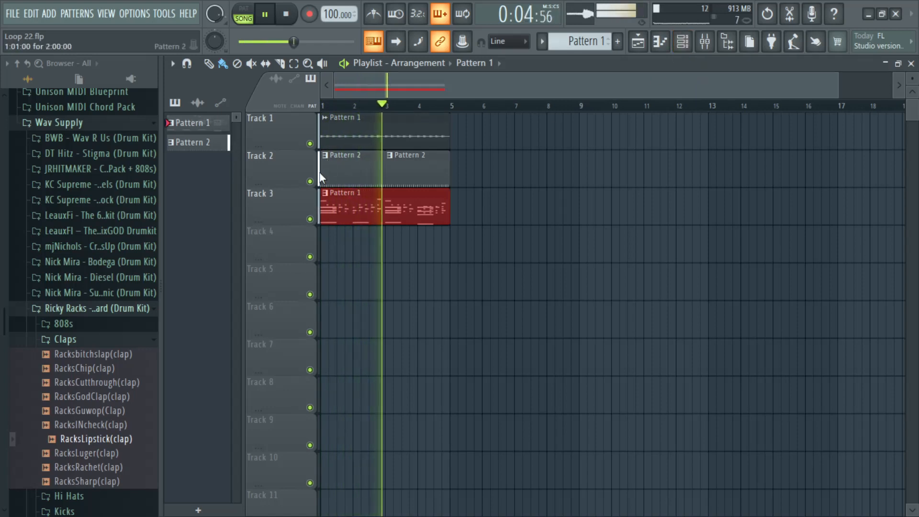
Step: Mute the Pattern 2 clips on Track 2 and open the Diamond Dragon channel's piano roll
click(310, 181)
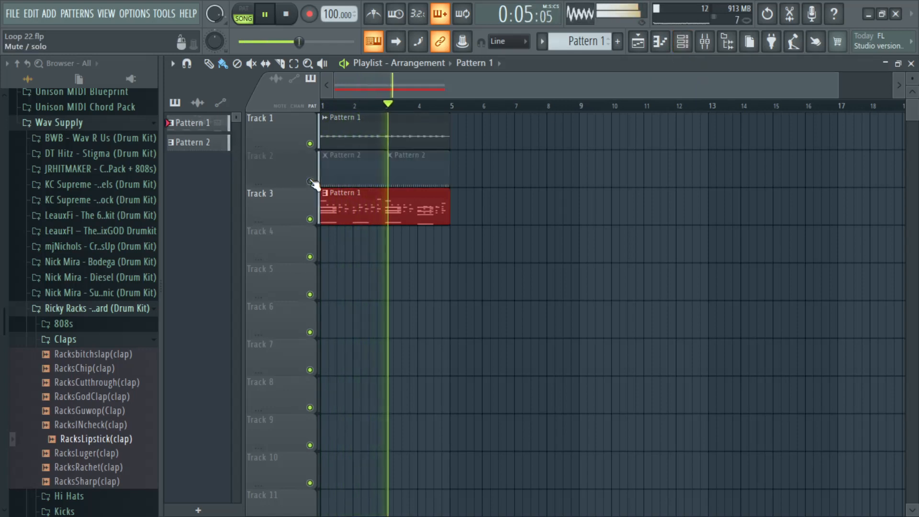
click(686, 48)
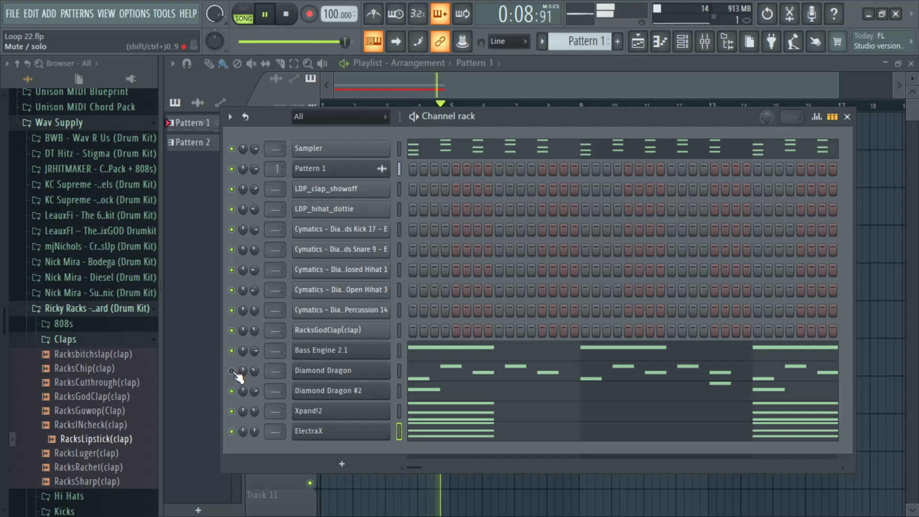
right_click(331, 370)
click(411, 322)
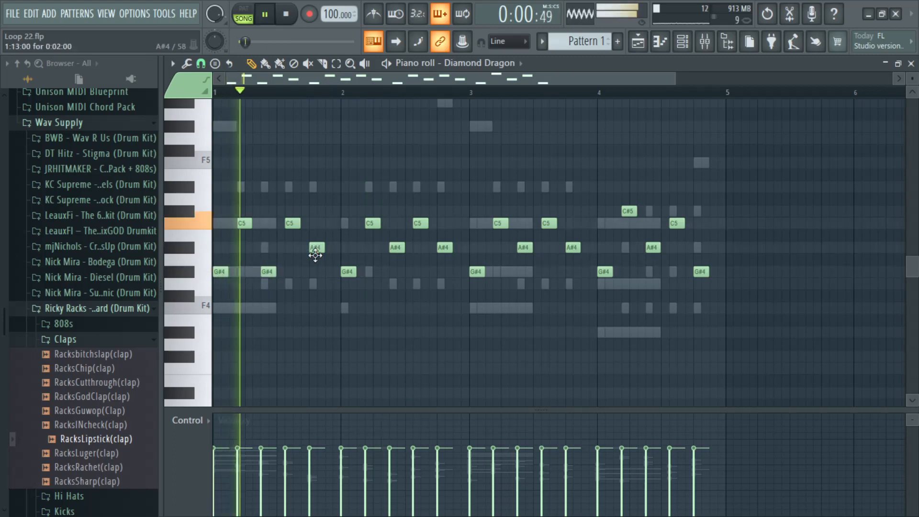
Step: Try lowering the last A#4 note of bar 1 to G#4 during playback, and return it to A#4
drag(315, 251, 315, 276)
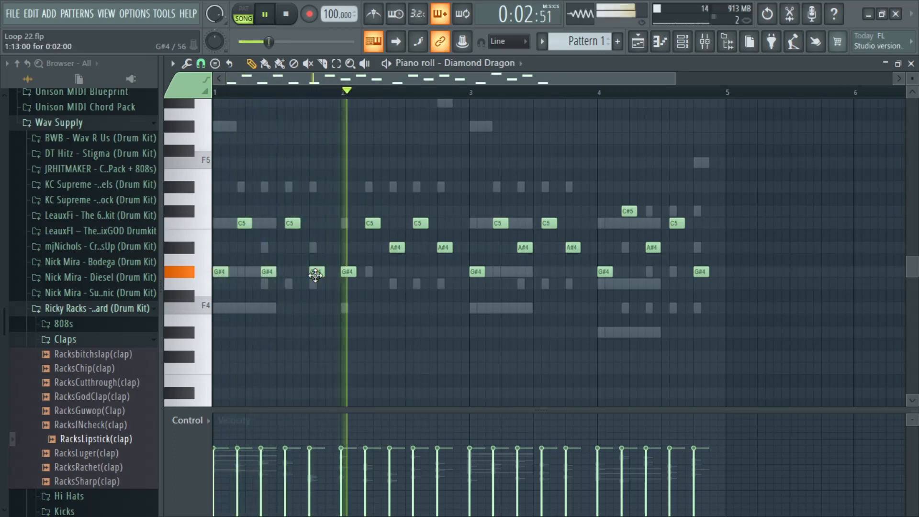
key(space)
key(space)
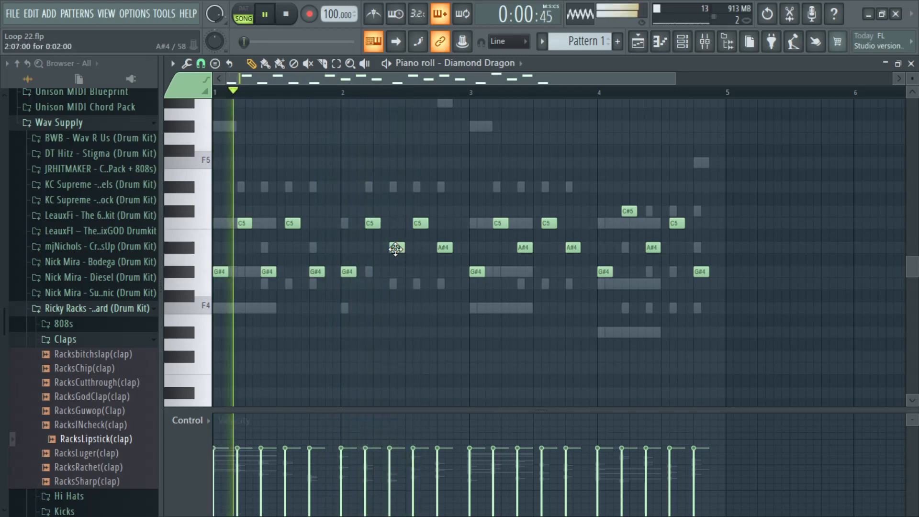
key(space)
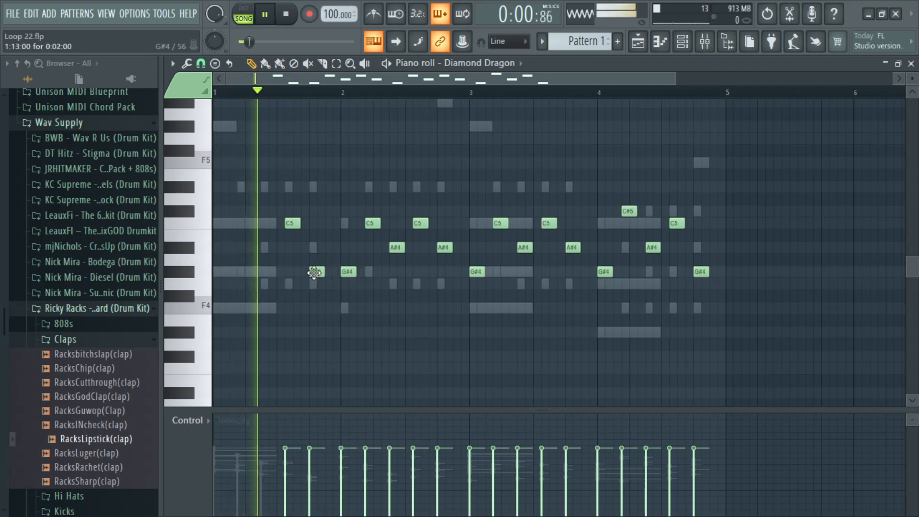
drag(315, 273, 316, 249)
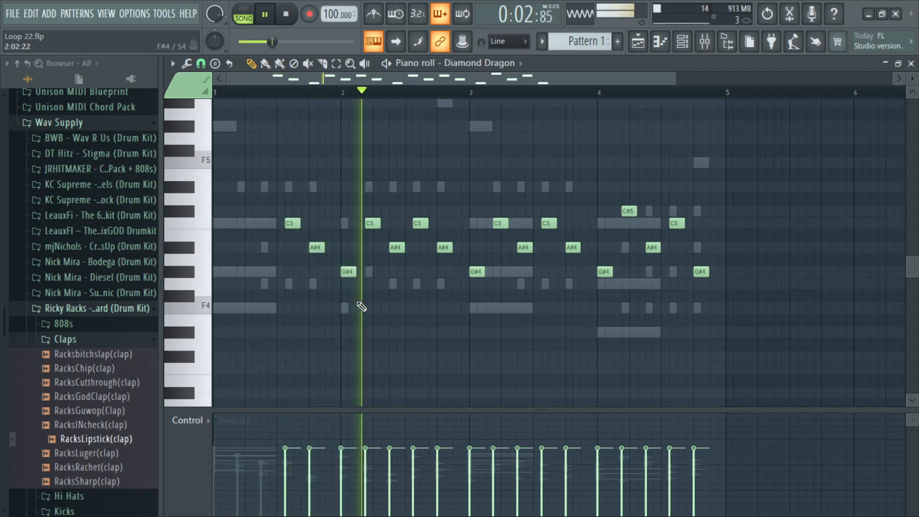
Step: Delete the first three Diamond Dragon notes in bar 3 and in bar 4, and close the piano roll
right_click(472, 272)
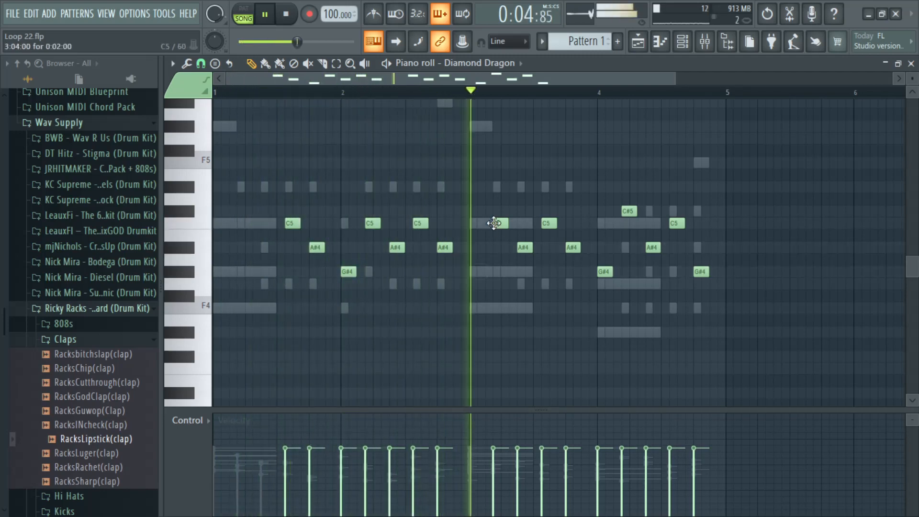
right_click(496, 222)
right_click(524, 248)
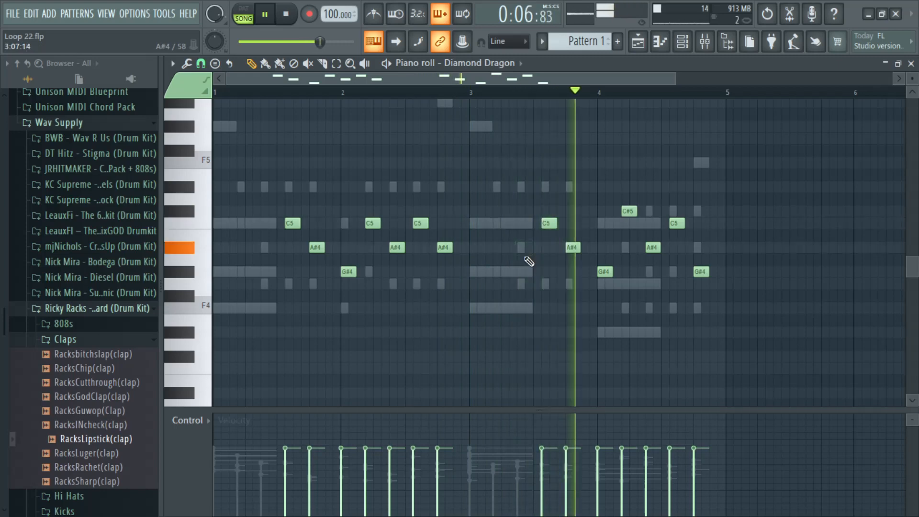
right_click(605, 272)
right_click(629, 214)
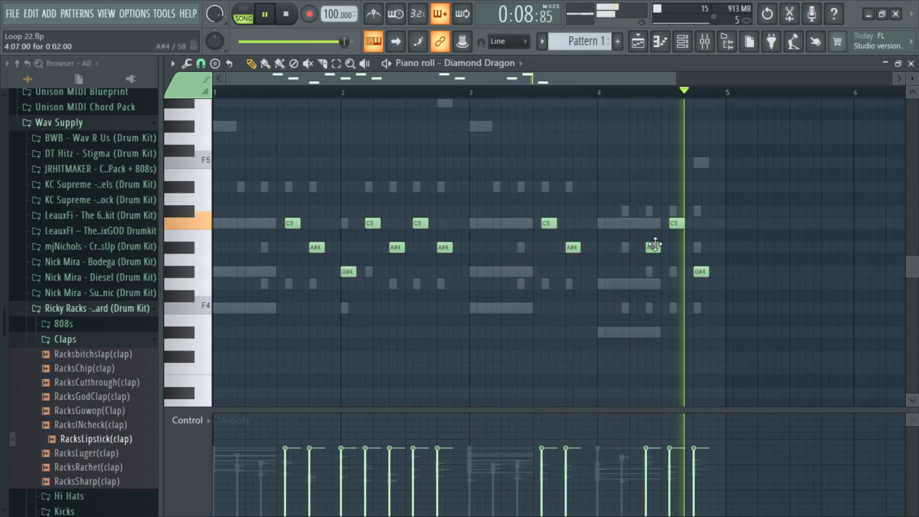
right_click(652, 247)
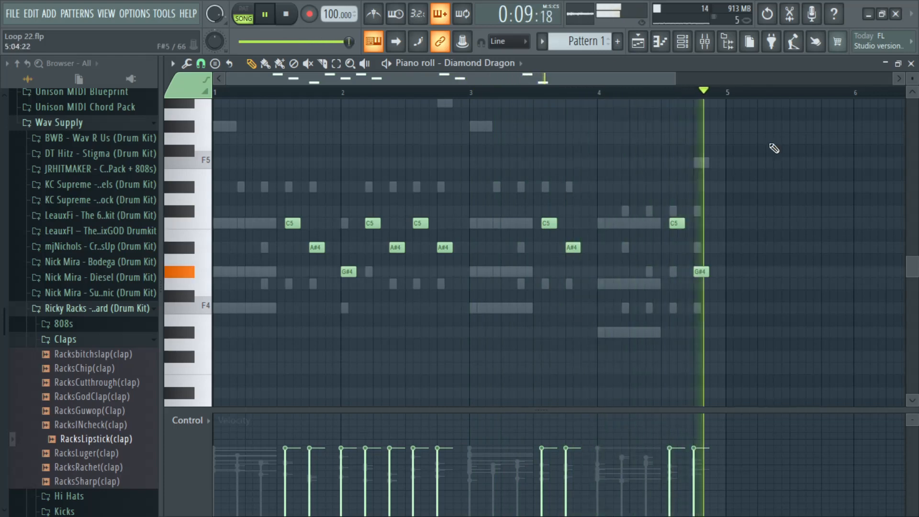
click(911, 64)
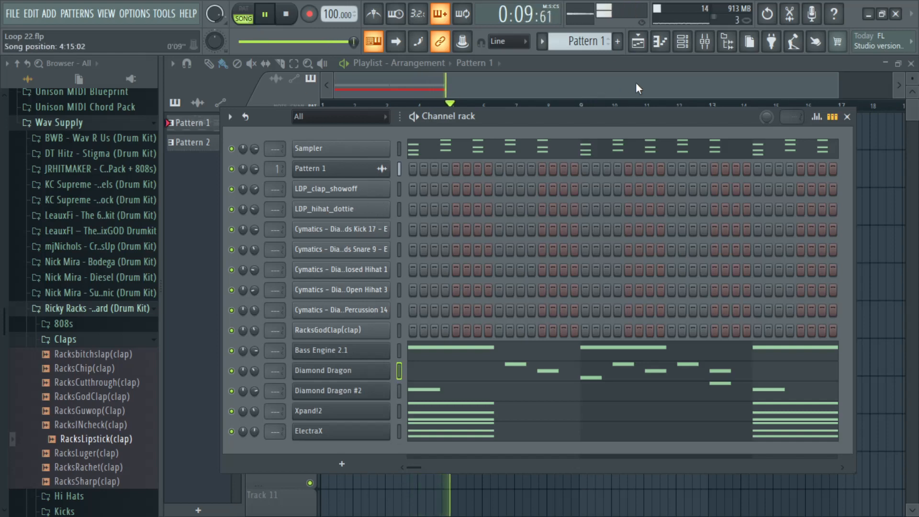
click(683, 42)
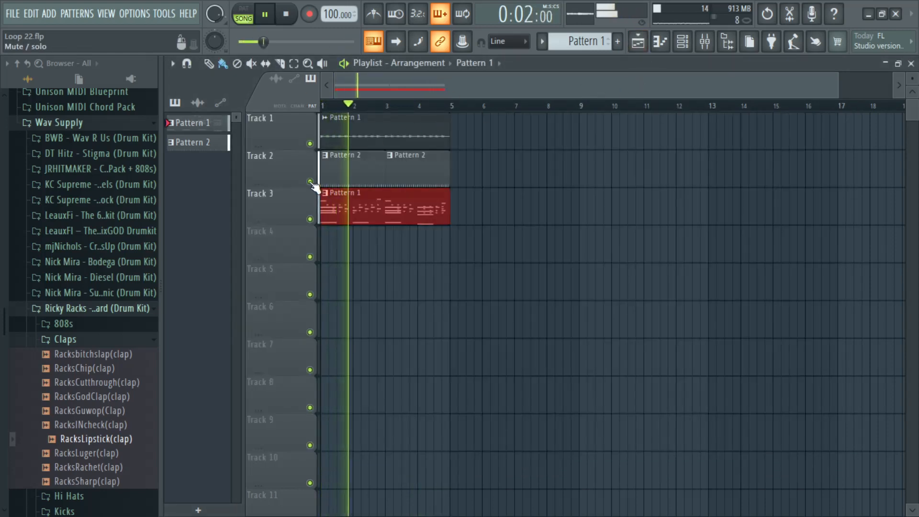
click(683, 41)
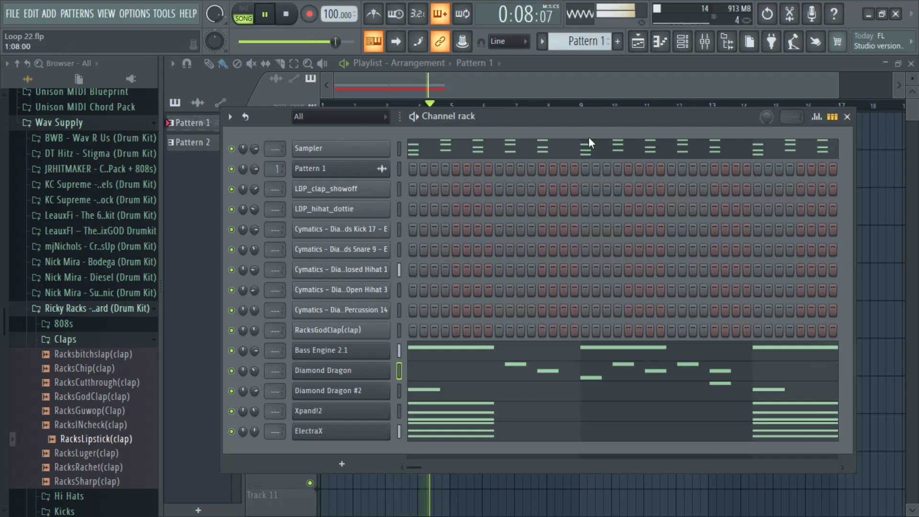
click(847, 117)
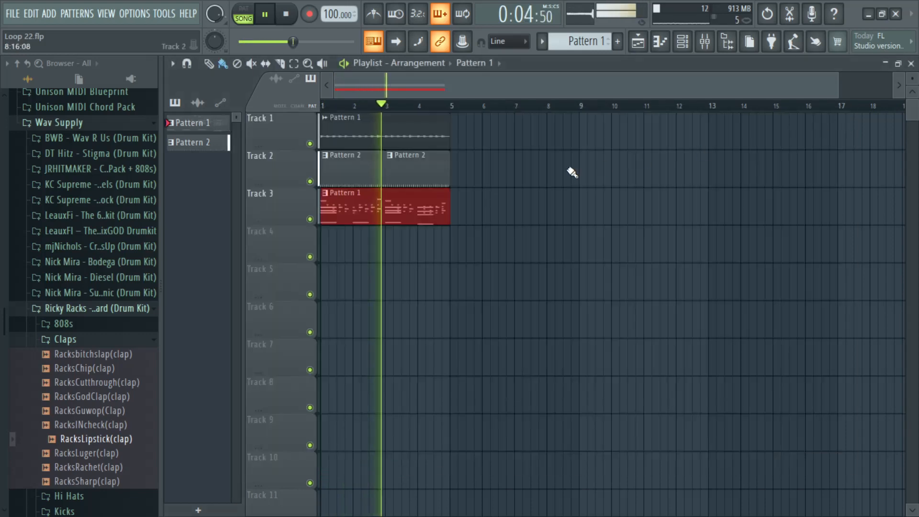
Step: Add a JUPITER-8 instrument channel and move its plugin window fully into view
click(683, 41)
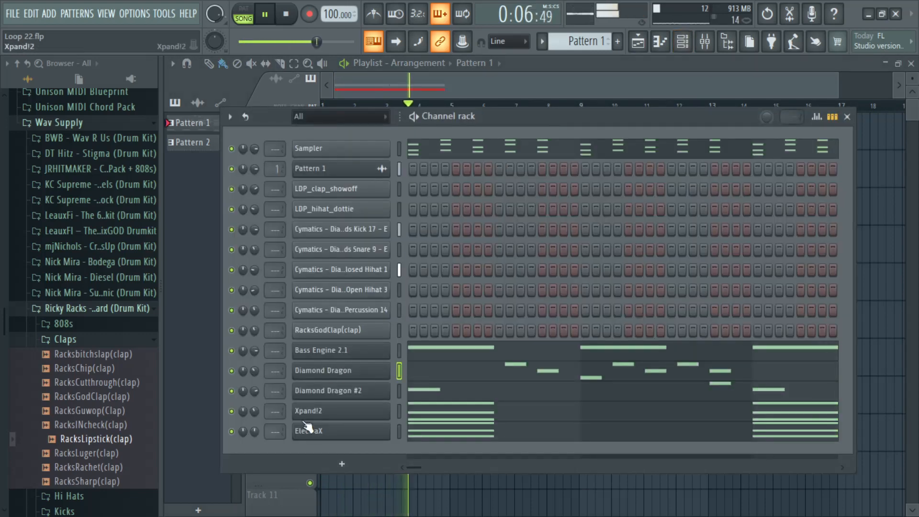
click(332, 467)
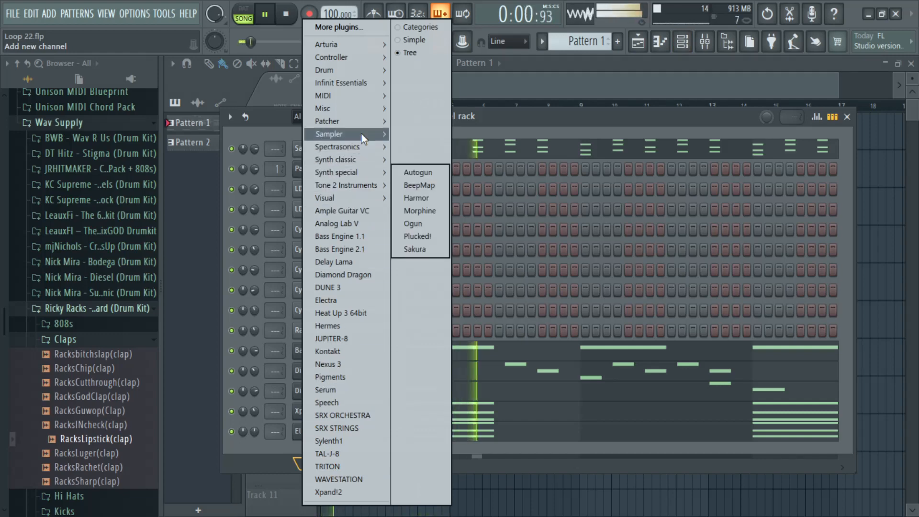
mouse_move(361, 134)
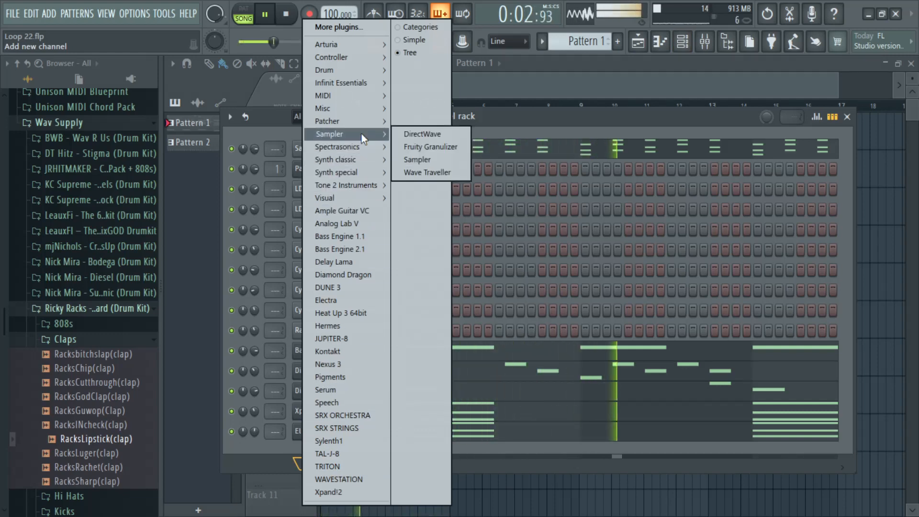
click(350, 341)
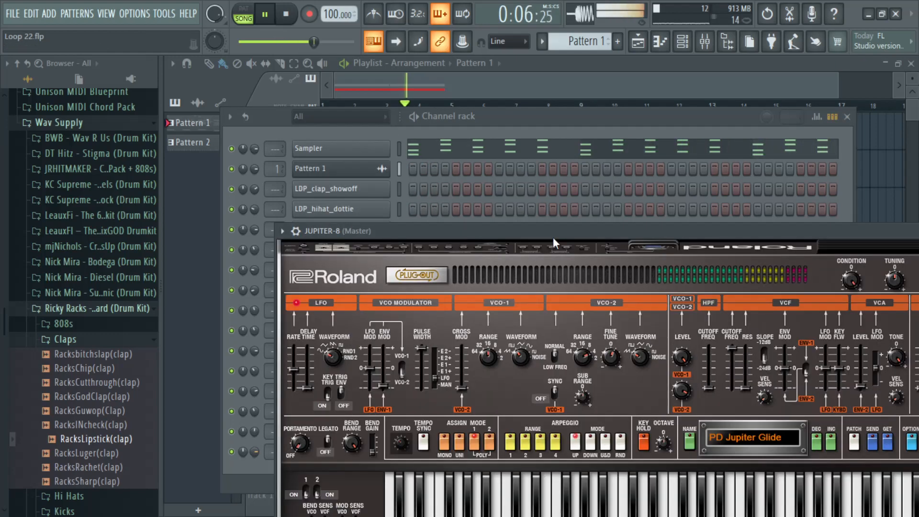
drag(570, 233, 496, 88)
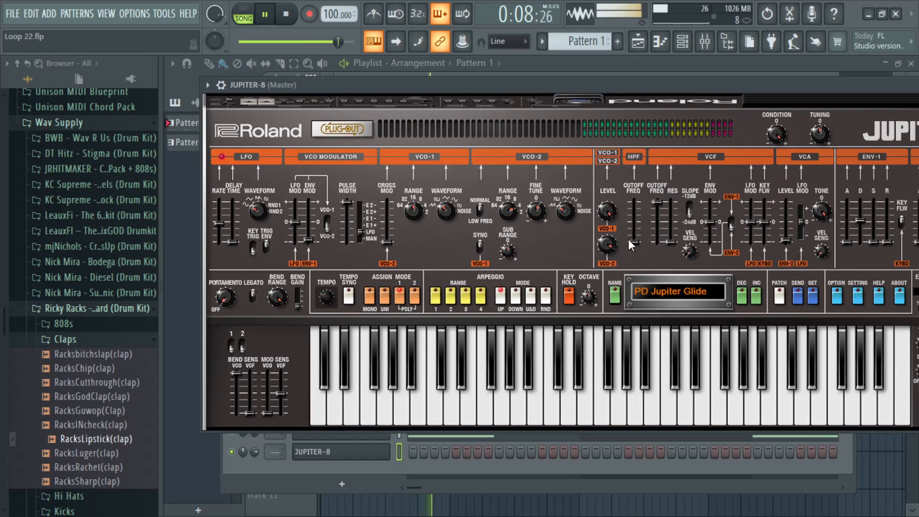
Step: Load the B-4 KY Warship preset in JUPITER-8 and lower the plugin's channel volume
click(650, 290)
mouse_move(641, 318)
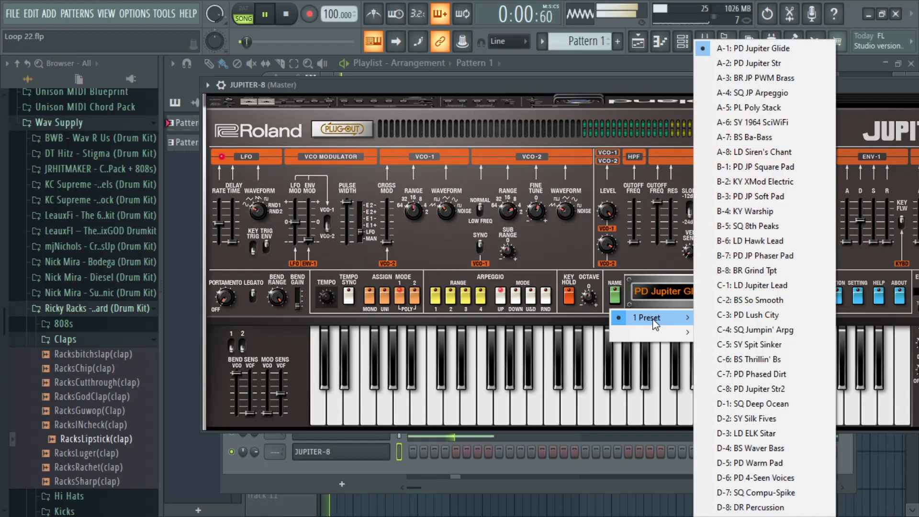
click(765, 215)
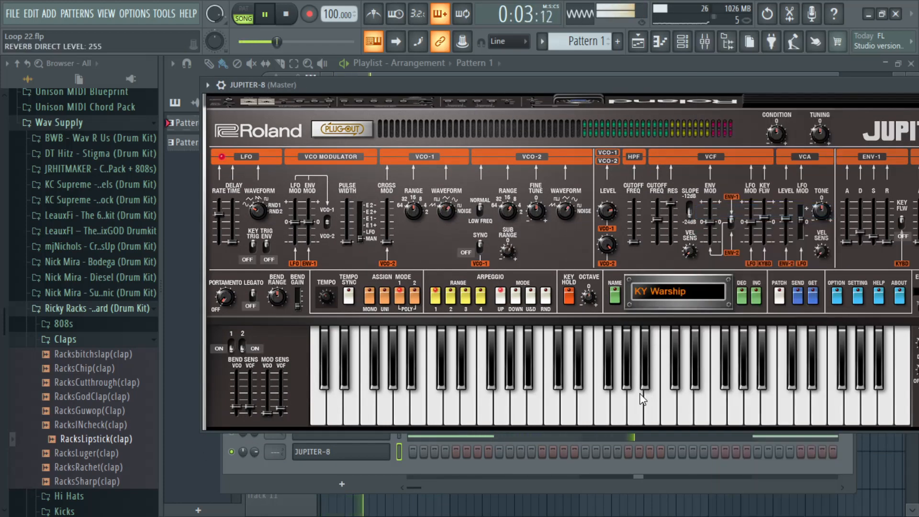
click(222, 85)
drag(488, 82, 401, 91)
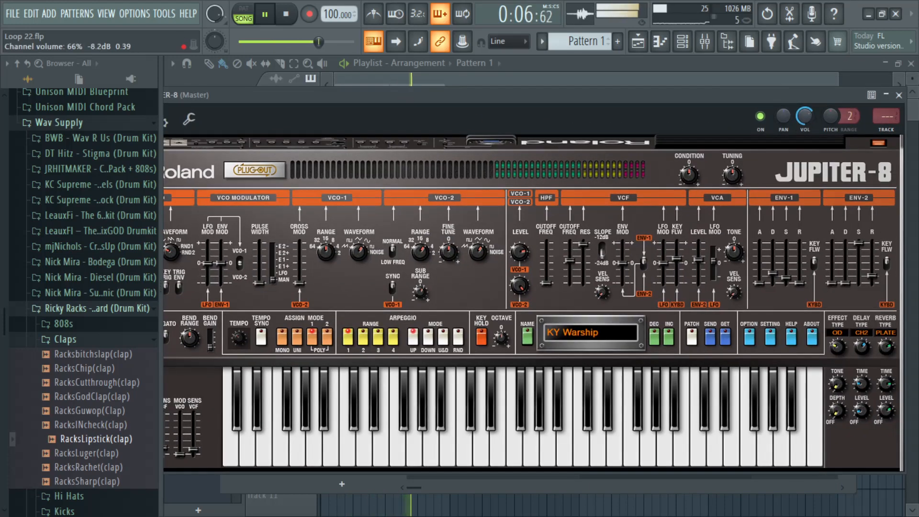
drag(642, 96, 682, 86)
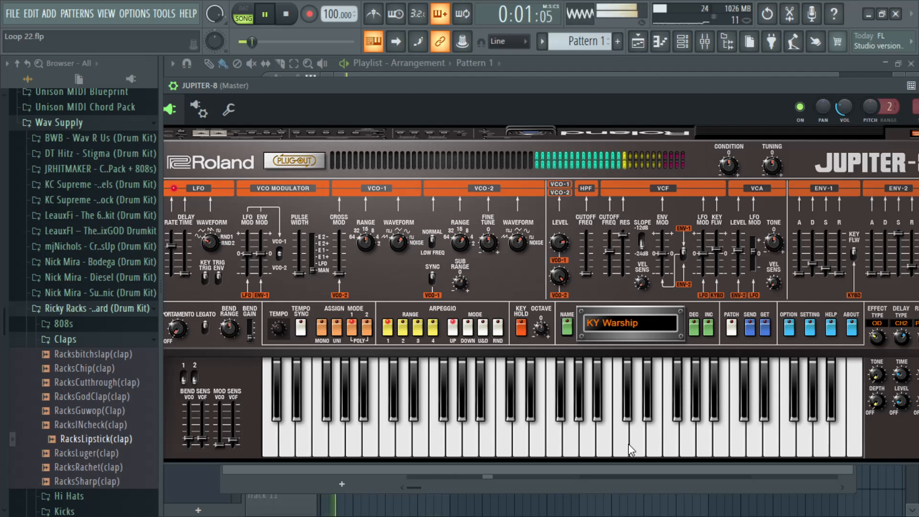
Step: Try the PD JP Soft Pad preset, return to KY Warship and audition it on a few notes
click(701, 329)
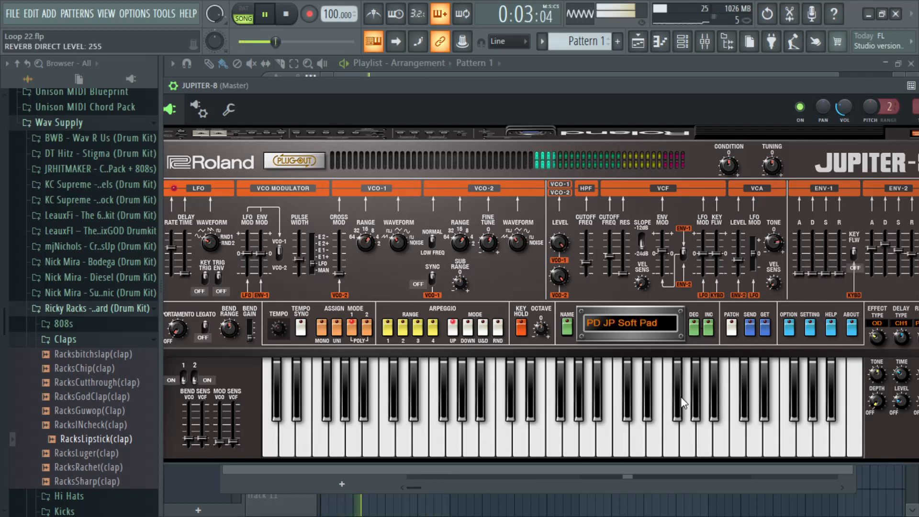
click(694, 328)
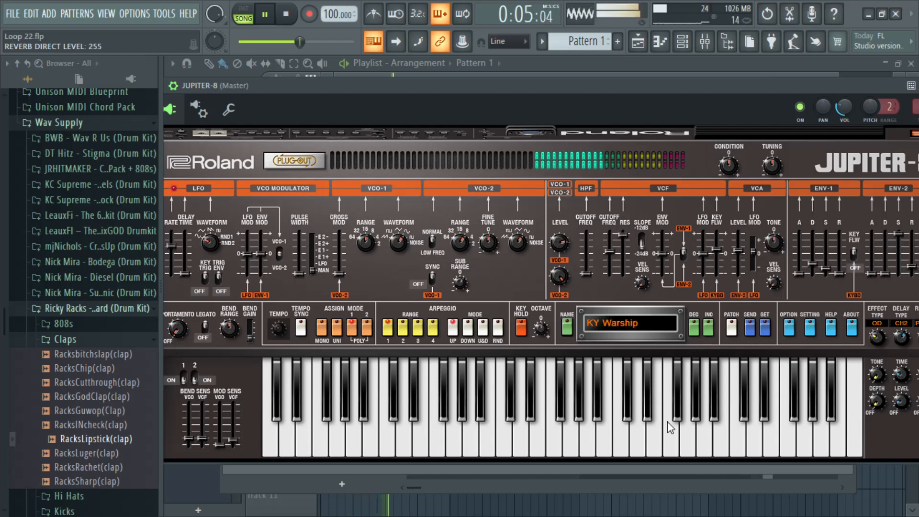
click(631, 450)
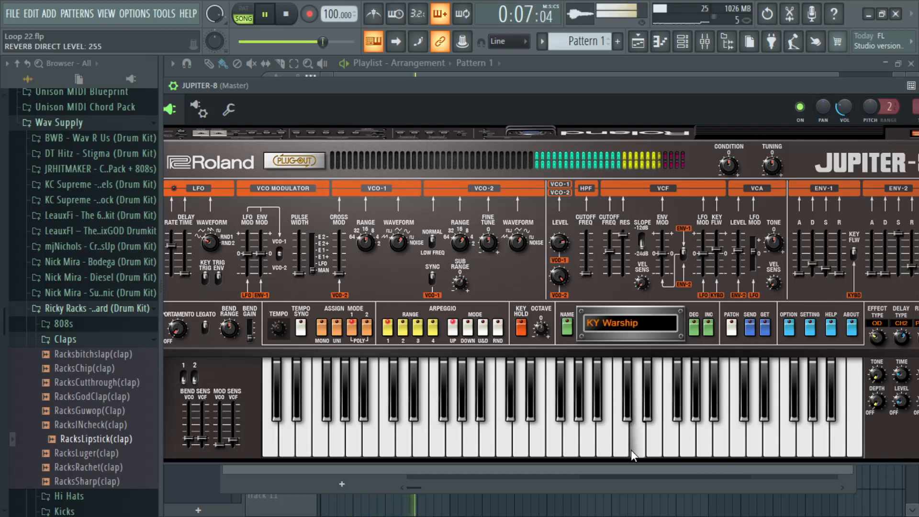
click(610, 452)
Step: Advance the JUPITER-8 preset past LD Hawk Lead to PD JP Phaser Pad and audition it
click(707, 337)
click(708, 335)
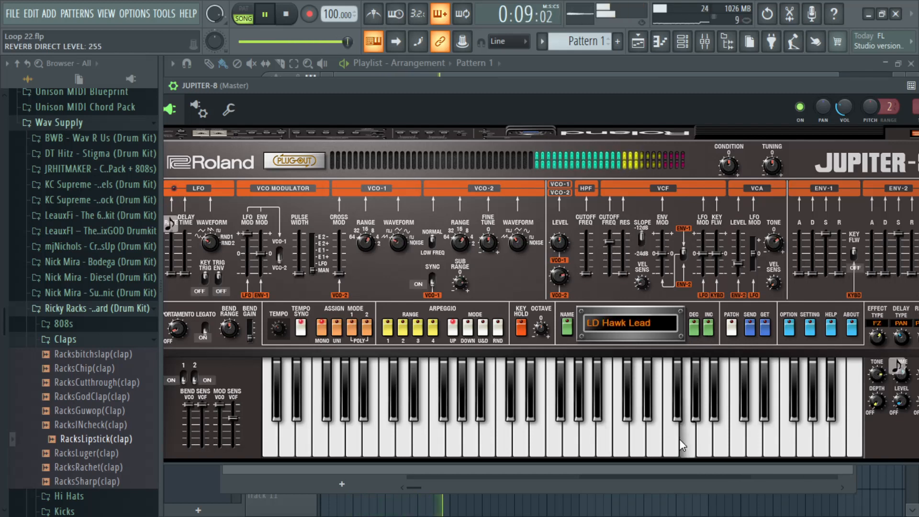
click(708, 328)
click(674, 458)
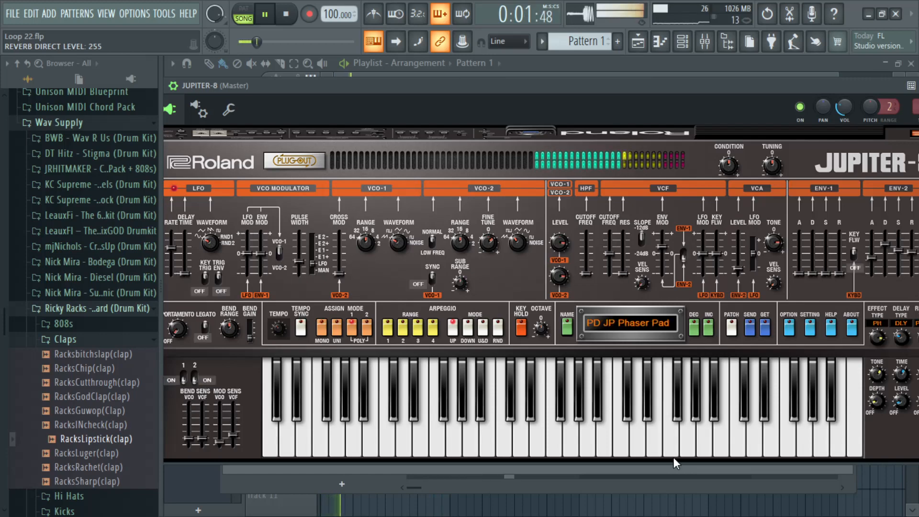
click(674, 458)
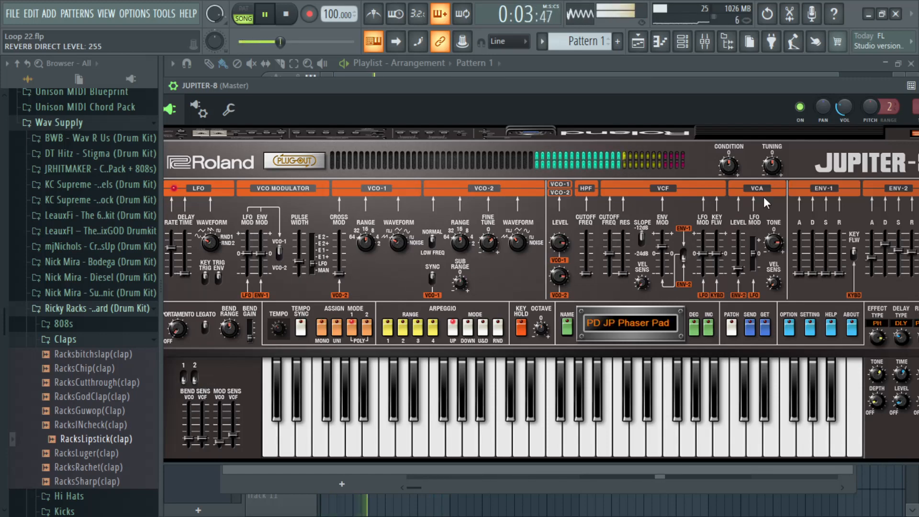
Step: Close the JUPITER-8 plugin window and open that channel's piano roll
drag(765, 98, 625, 116)
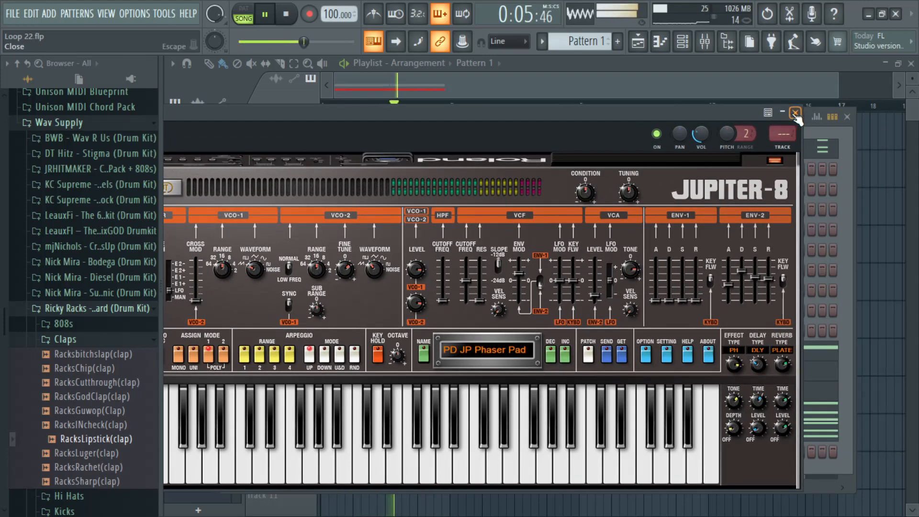
click(796, 114)
right_click(383, 454)
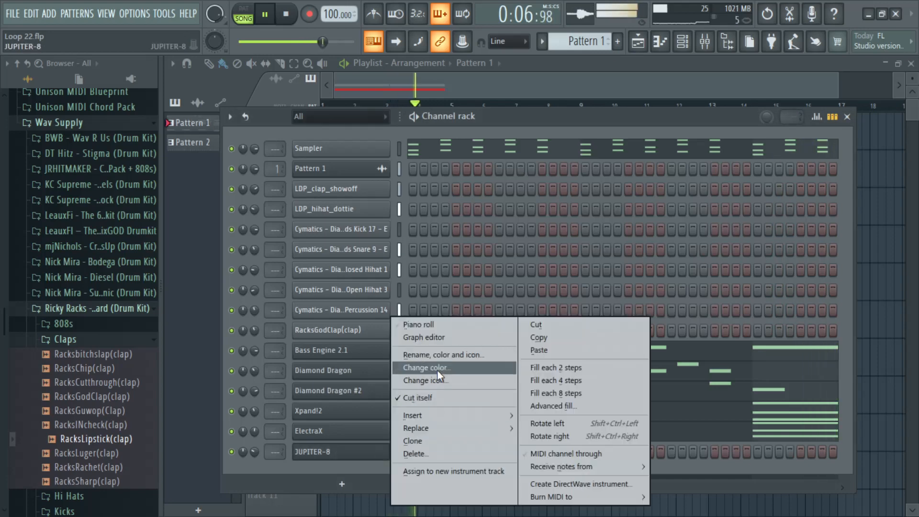
click(440, 326)
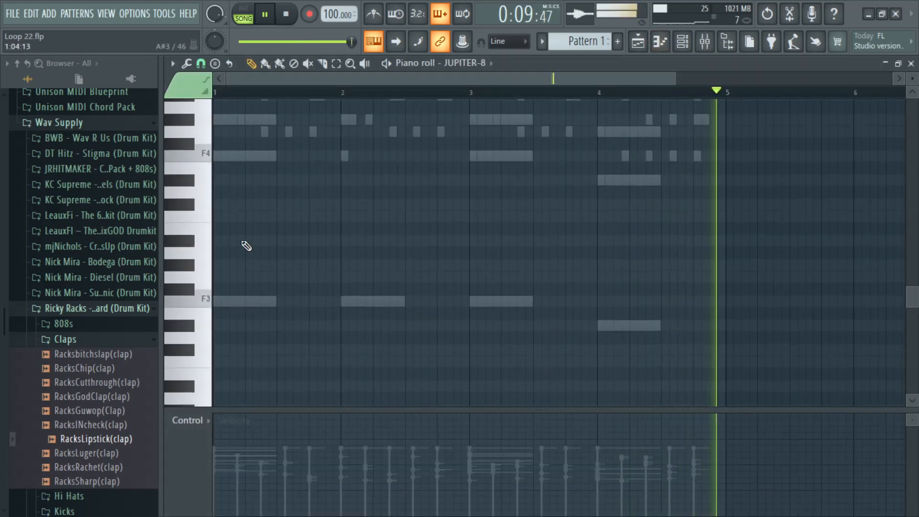
Step: Add half-bar F4 and C5 notes at the starts of bars 1 and 3 for JUPITER-8 and restart playback
scroll(246, 245, up, 3)
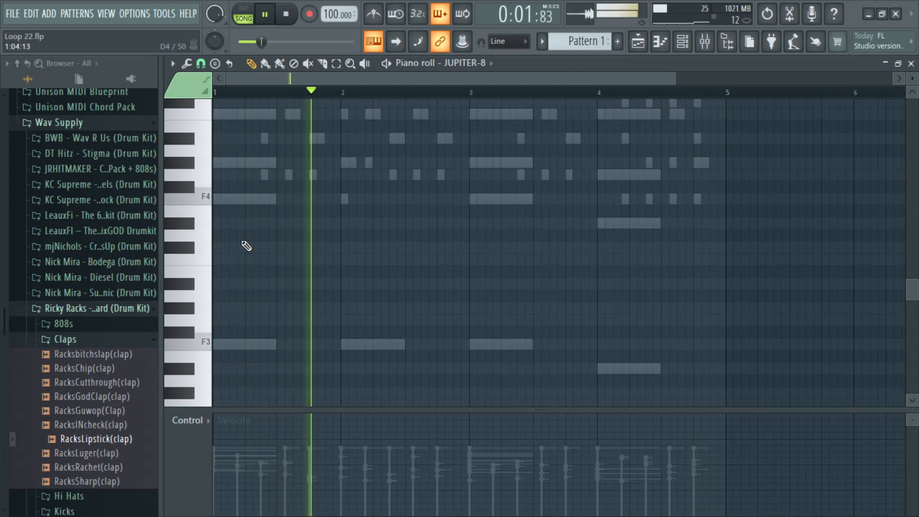
key(space)
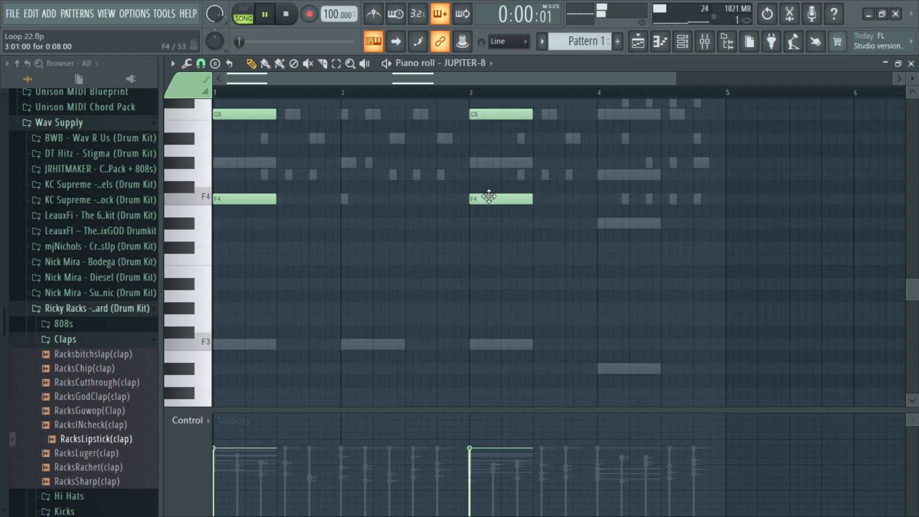
Step: Transpose all the JUPITER-8 notes up one octave to F5 and C6, play them back and close the piano roll
key(space)
key(ctrl+a)
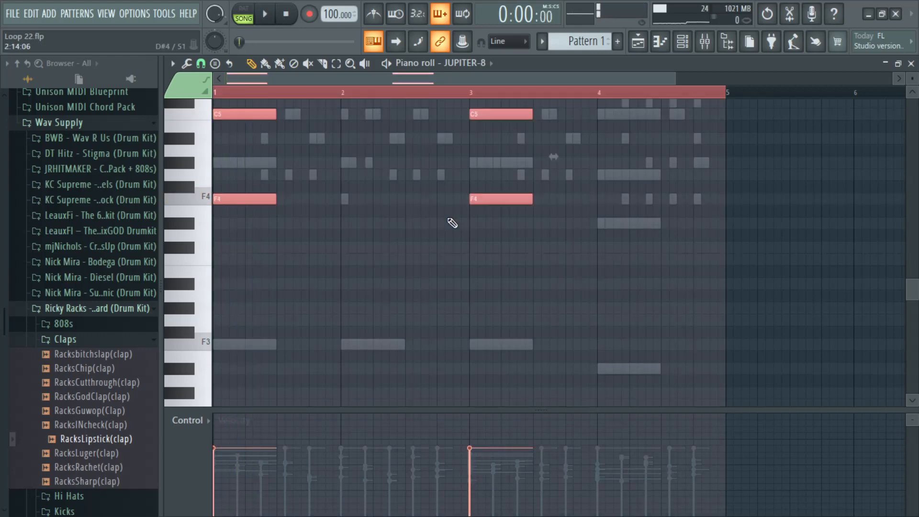
scroll(453, 223, up, 8)
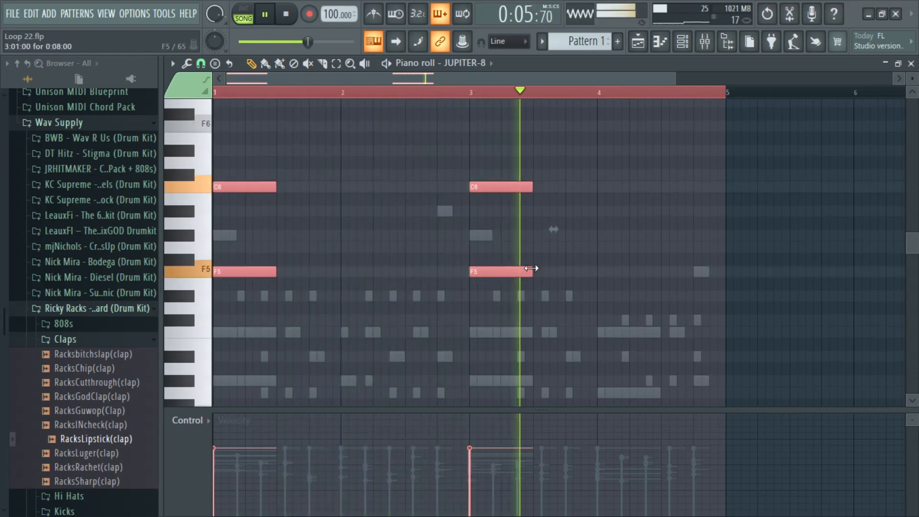
click(911, 63)
Step: Try replacing the JUPITER-8 notes with a copy of the Sampler channel's notes, undo the replacement and close the piano roll
right_click(375, 155)
click(536, 162)
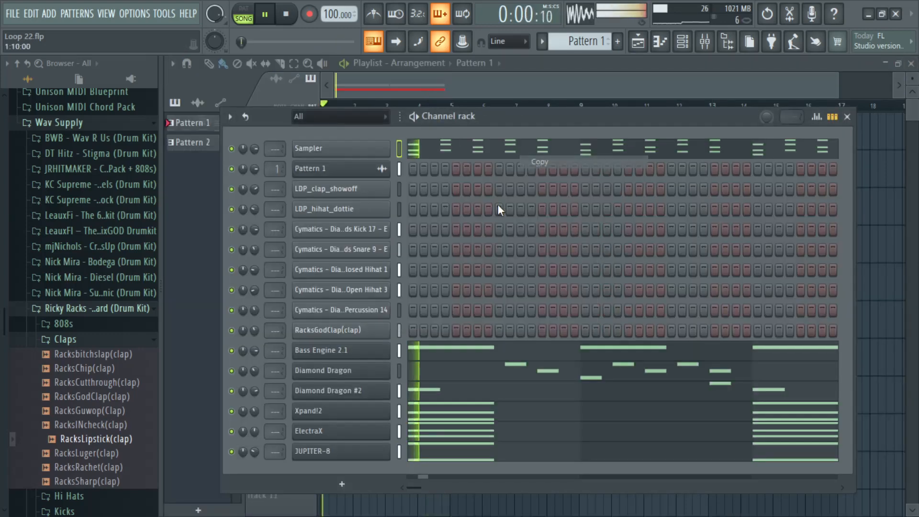
right_click(388, 454)
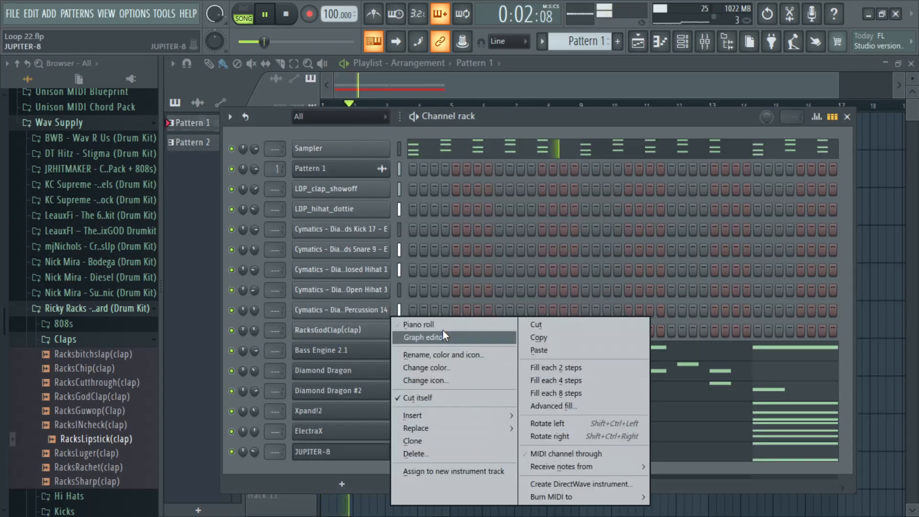
click(532, 351)
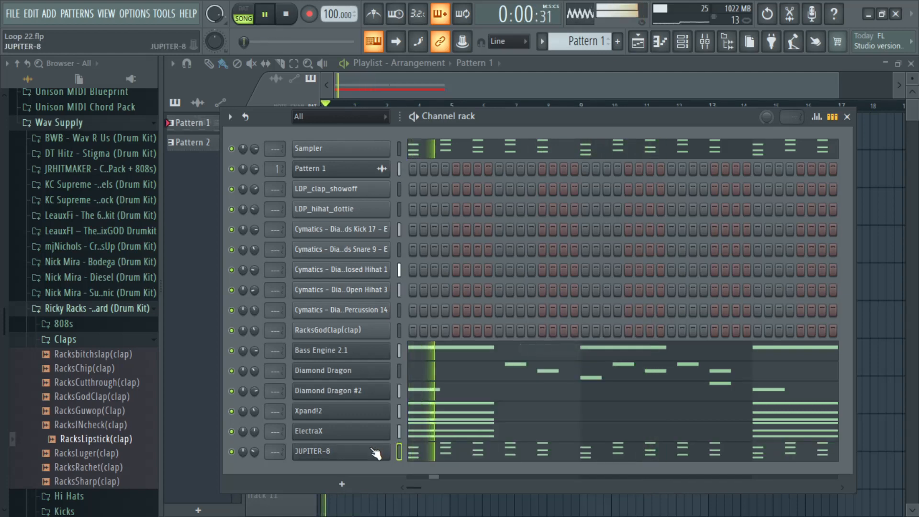
right_click(362, 455)
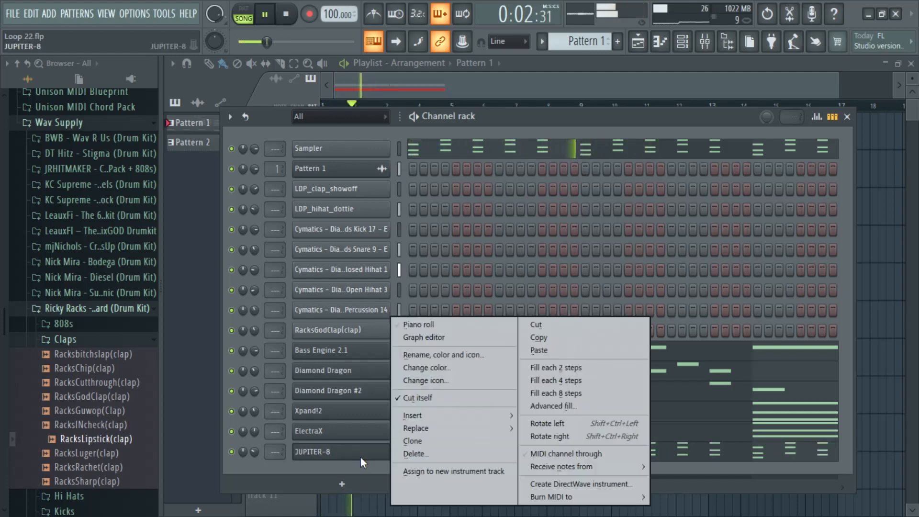
click(438, 327)
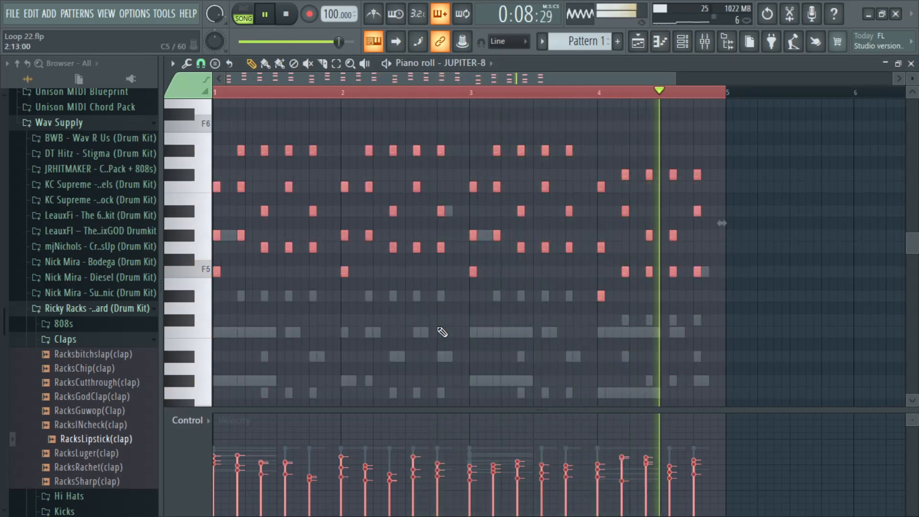
key(ctrl+z)
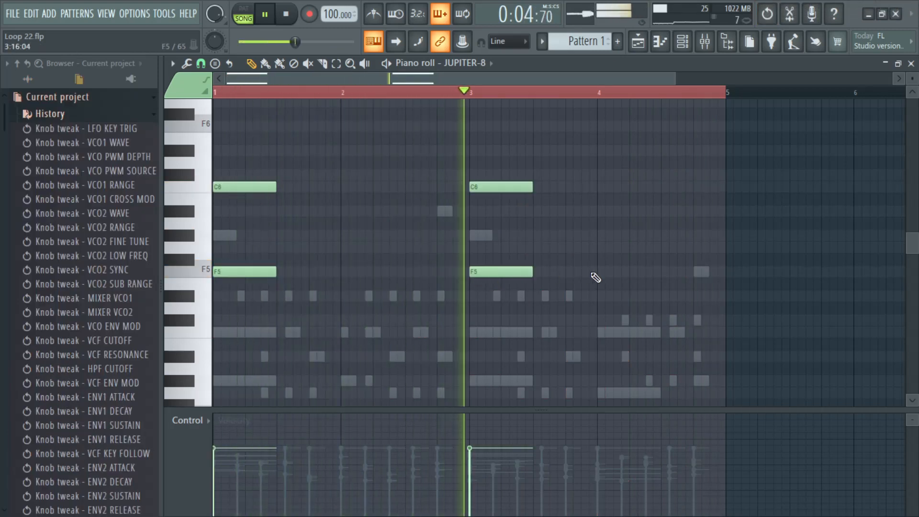
click(911, 64)
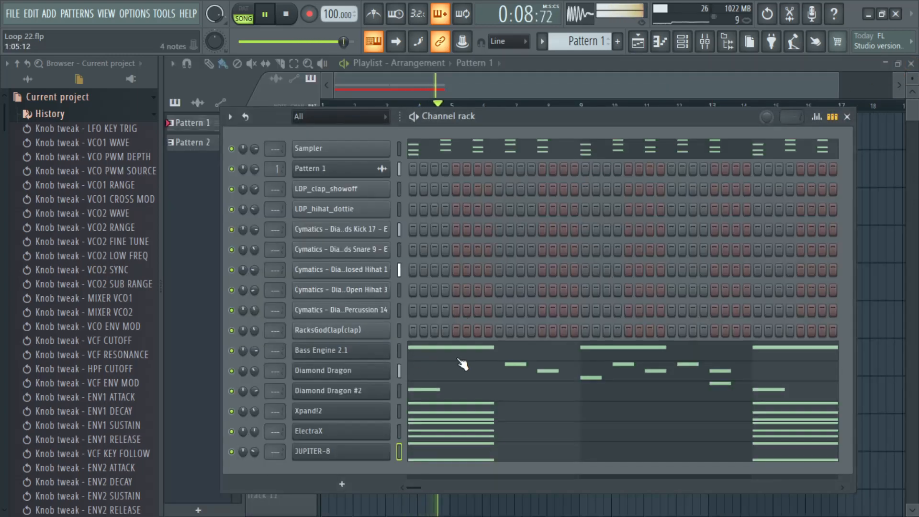
Step: Try the Bass Engine 2.1 notes one octave higher, return them to F3 and D#3, and close the piano roll
click(336, 355)
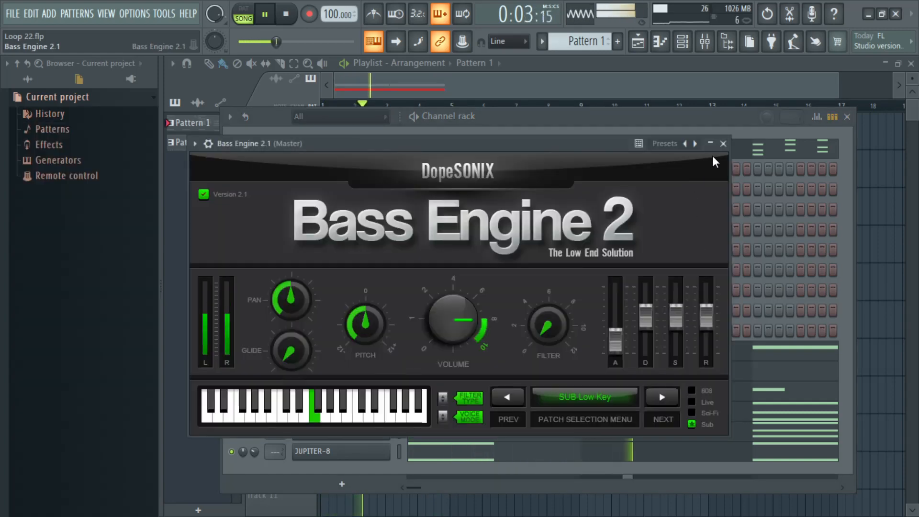
click(723, 144)
right_click(371, 353)
click(421, 327)
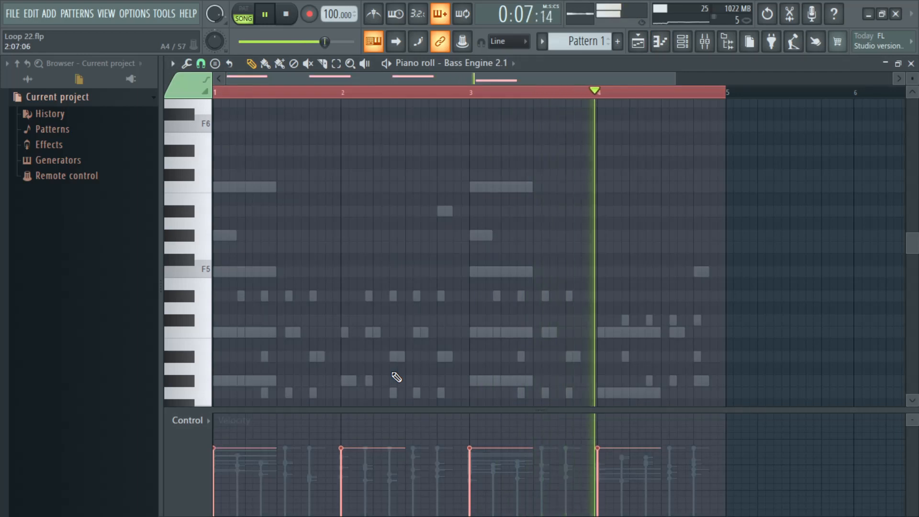
scroll(396, 376, down, 3)
scroll(396, 376, down, 2)
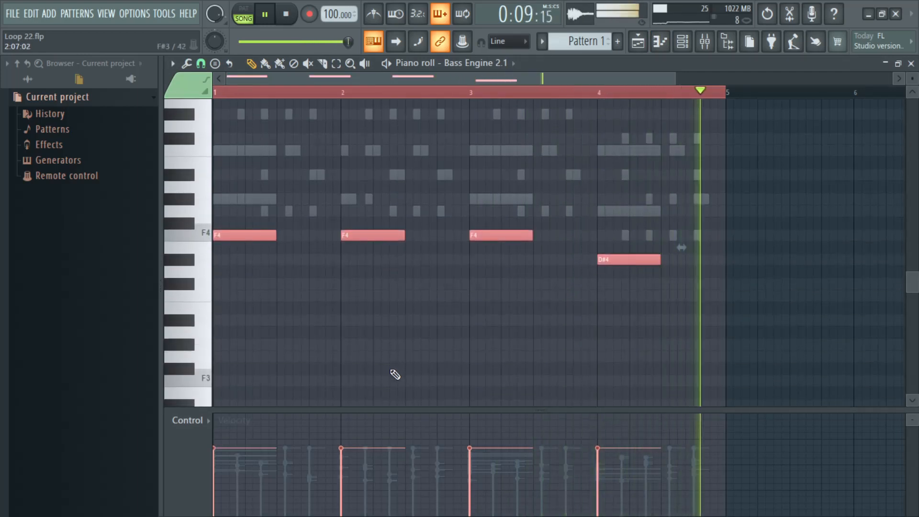
key(ctrl+Down)
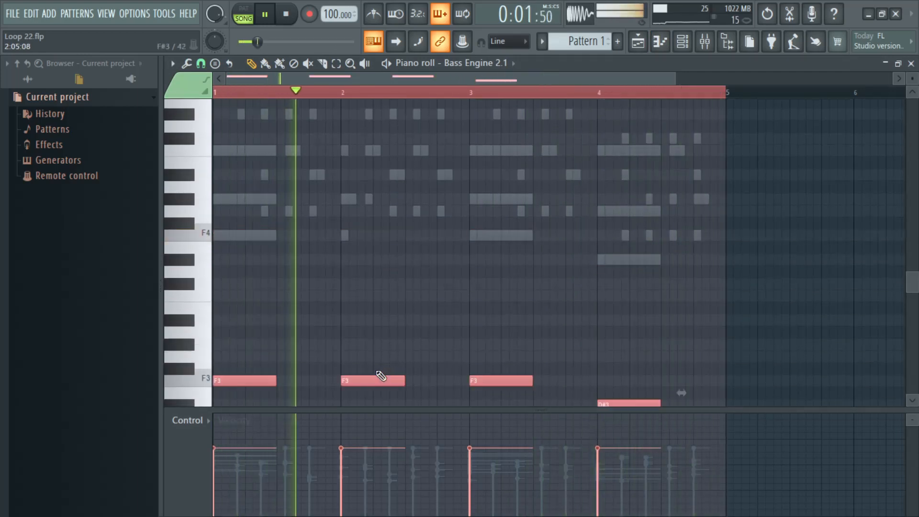
click(912, 64)
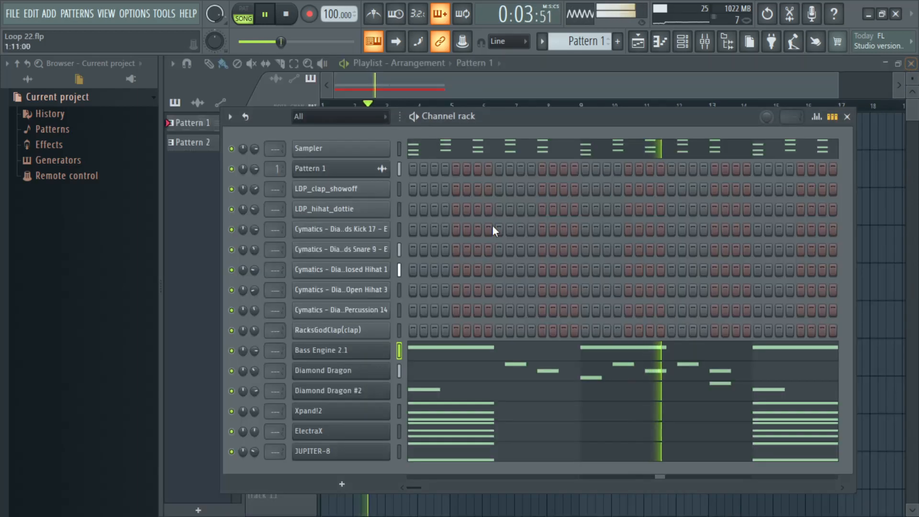
Step: Raise the Bass Engine 2.1 volume slightly and close the plugin window
click(331, 356)
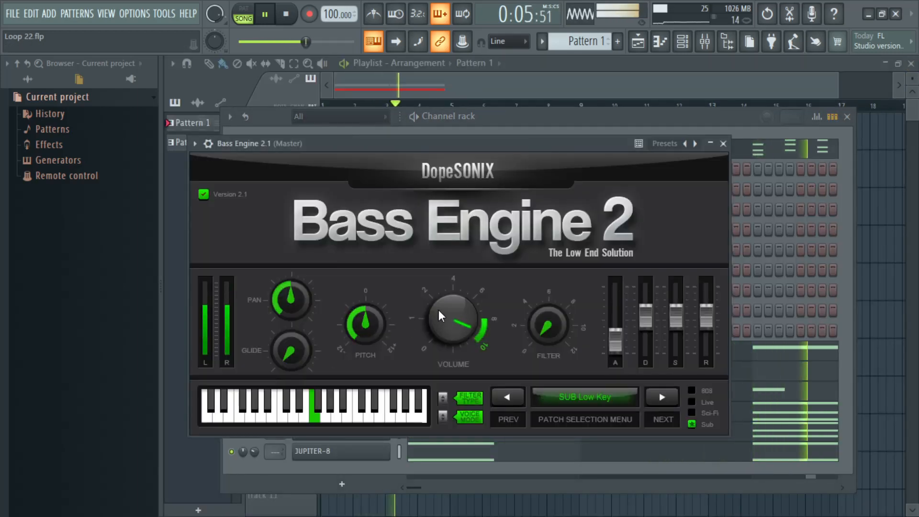
click(723, 144)
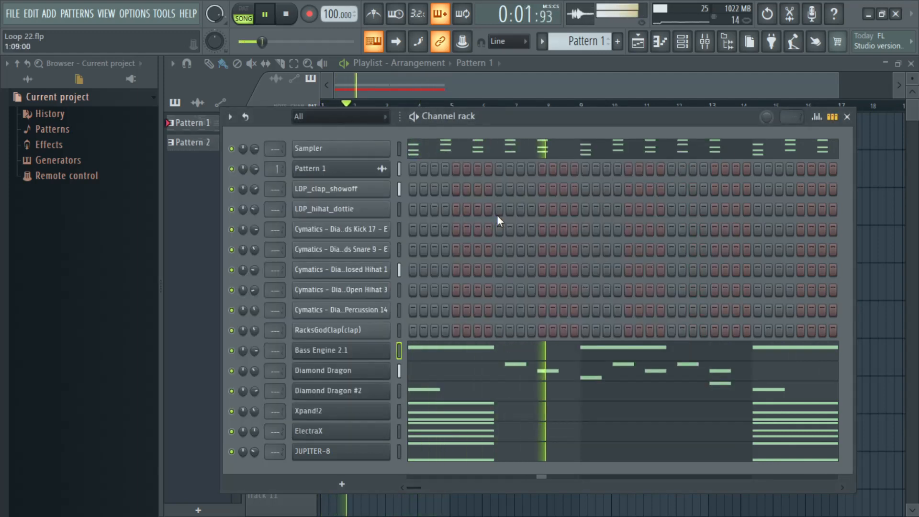
Step: Delete the Sampler channel from the channel rack and confirm the deletion
right_click(371, 152)
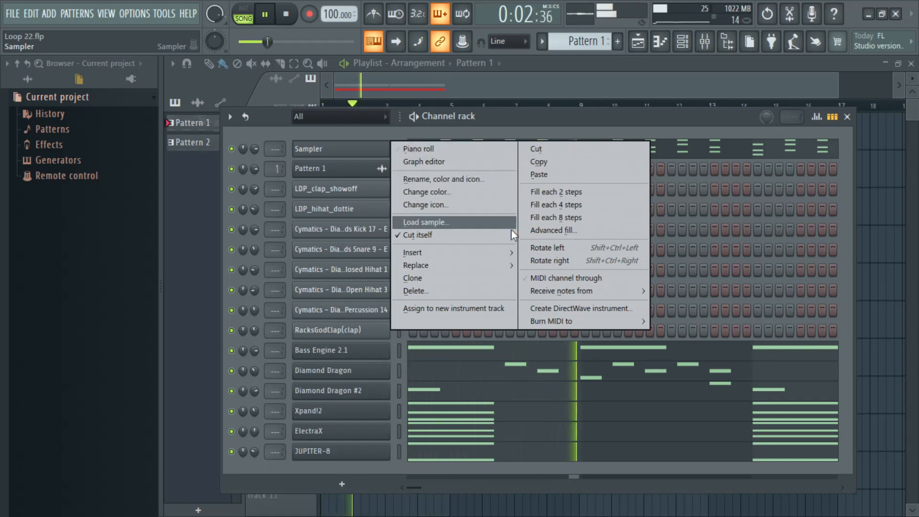
click(429, 291)
click(525, 303)
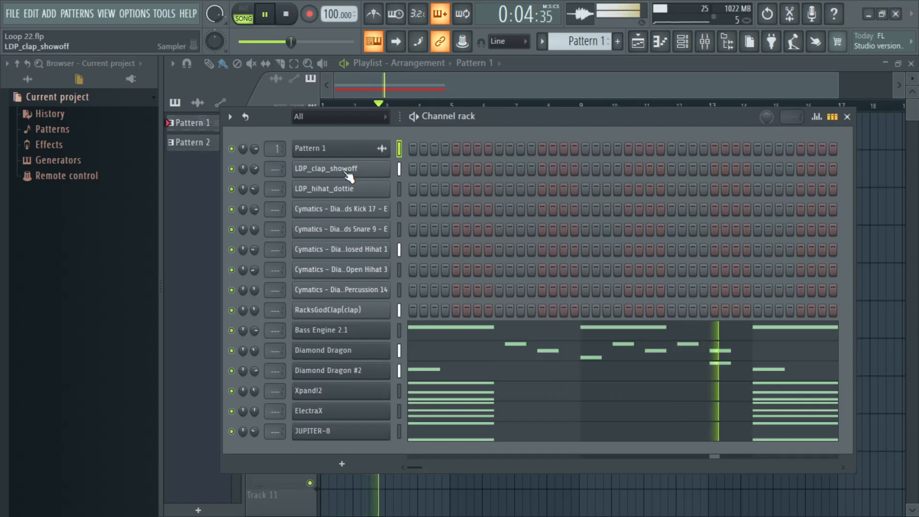
Step: Select all the channels and route them to consecutive mixer tracks starting from Insert 1
double_click(401, 152)
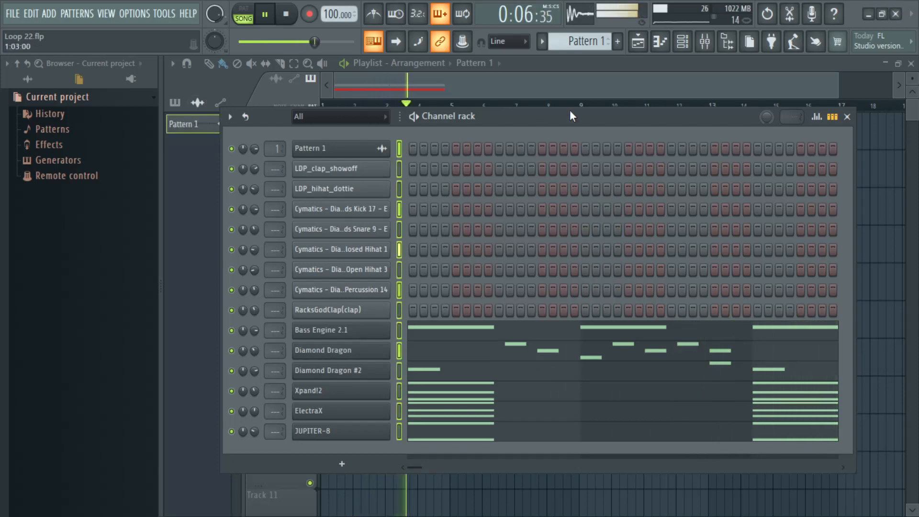
click(705, 42)
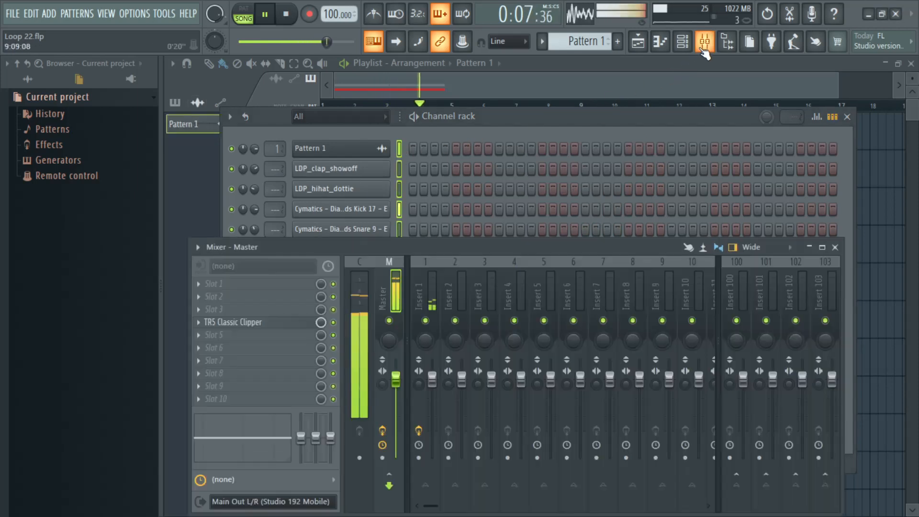
right_click(429, 294)
mouse_move(497, 273)
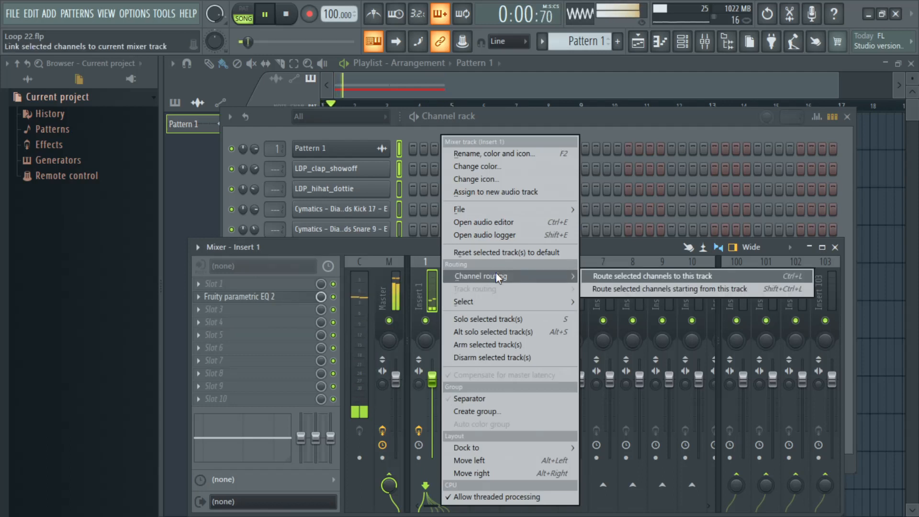
click(650, 286)
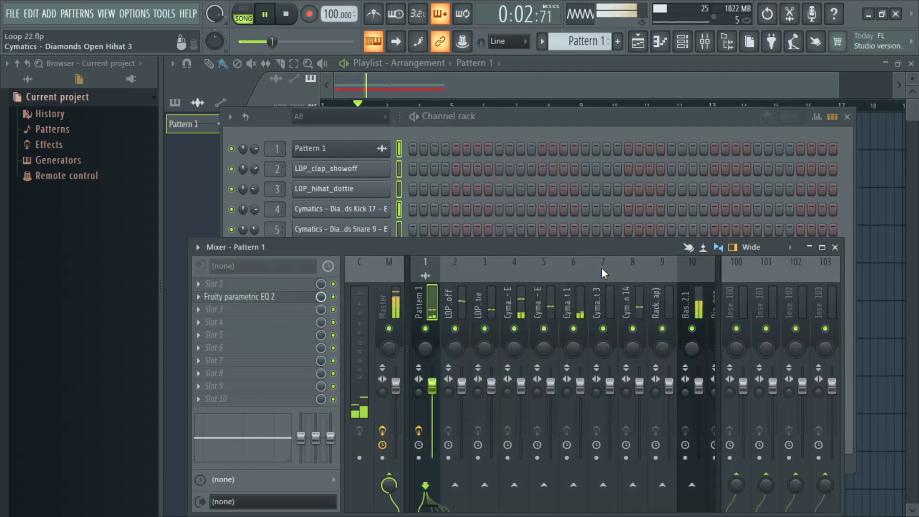
Step: Load Effectrix into slot 3 of the Cymatics Diamonds Closed Hihat 1 mixer track
click(581, 311)
click(277, 315)
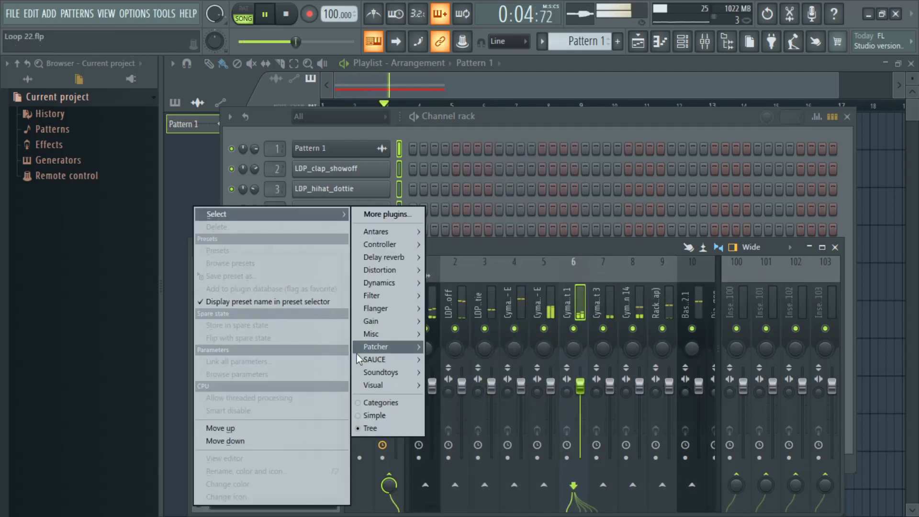
mouse_move(397, 364)
click(471, 369)
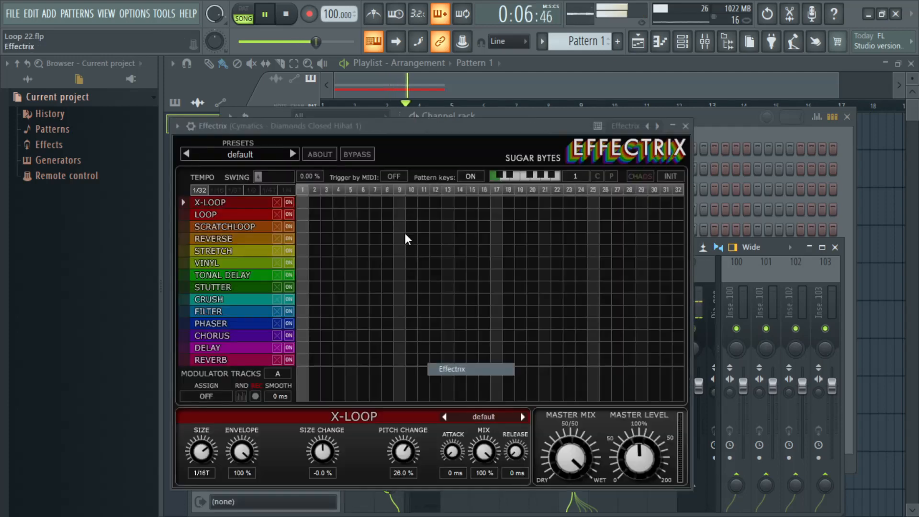
Step: Load the Drummers Lab 4 preset from Effectrix's Factory1 bank
click(258, 154)
mouse_move(270, 222)
click(270, 197)
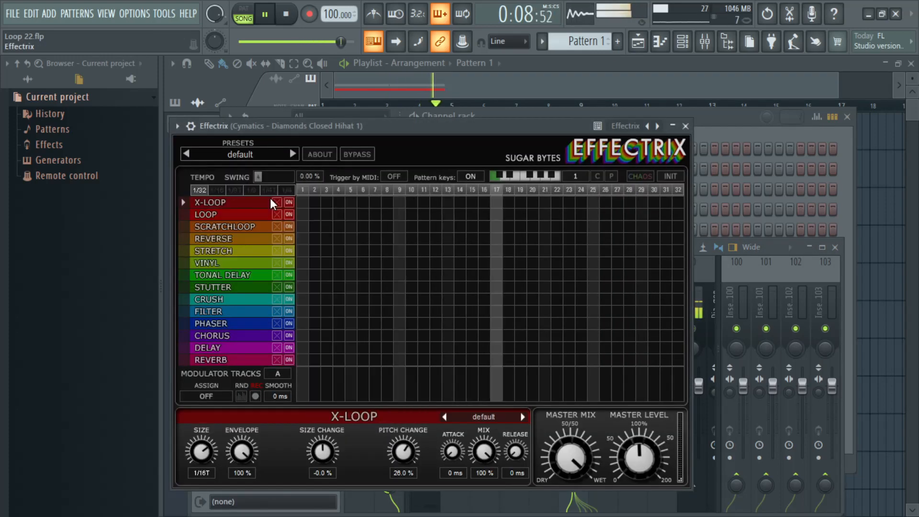
click(243, 156)
mouse_move(240, 197)
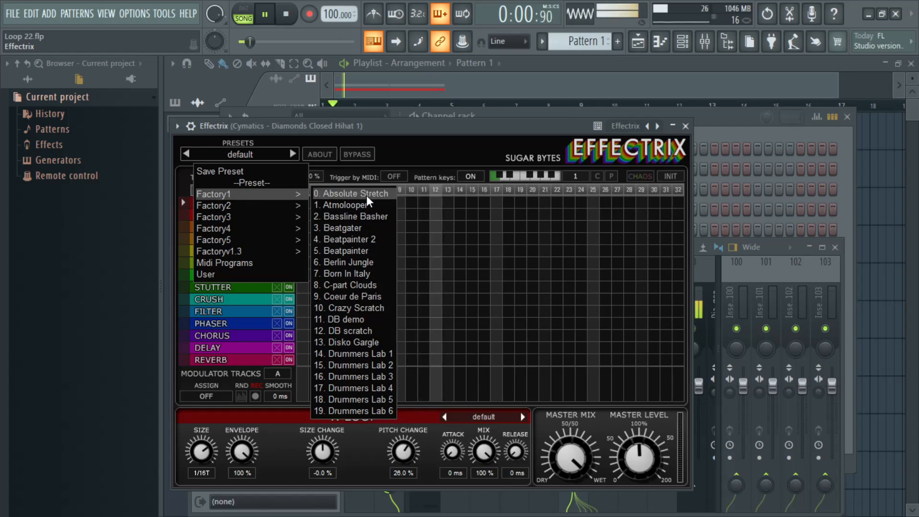
click(373, 388)
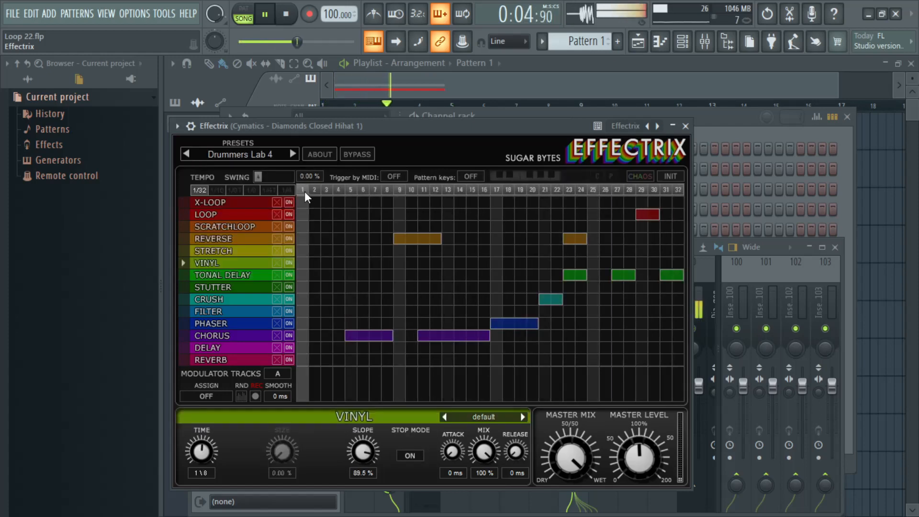
Step: Audition Effectrix presets Drummers Lab 5, Drummers Lab 6 and Ending Soon, settle on Funny Relooper and close the plugin window
click(295, 154)
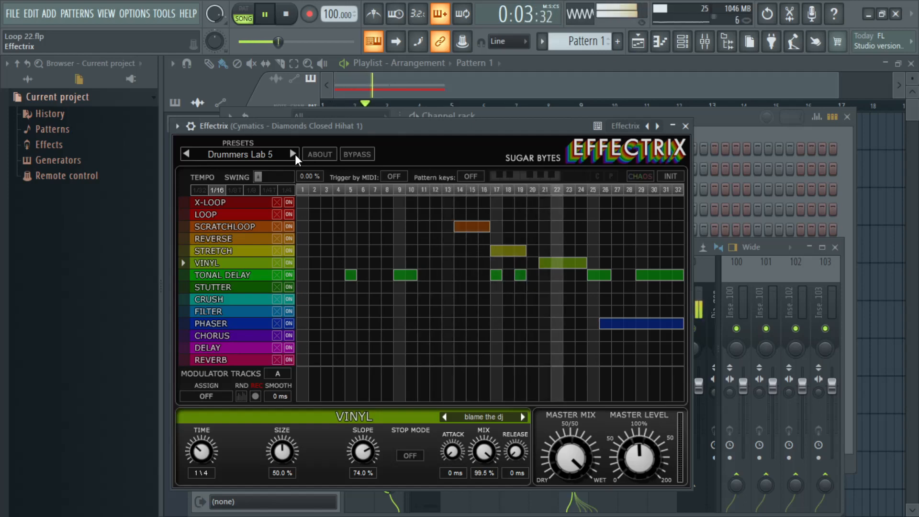
click(295, 155)
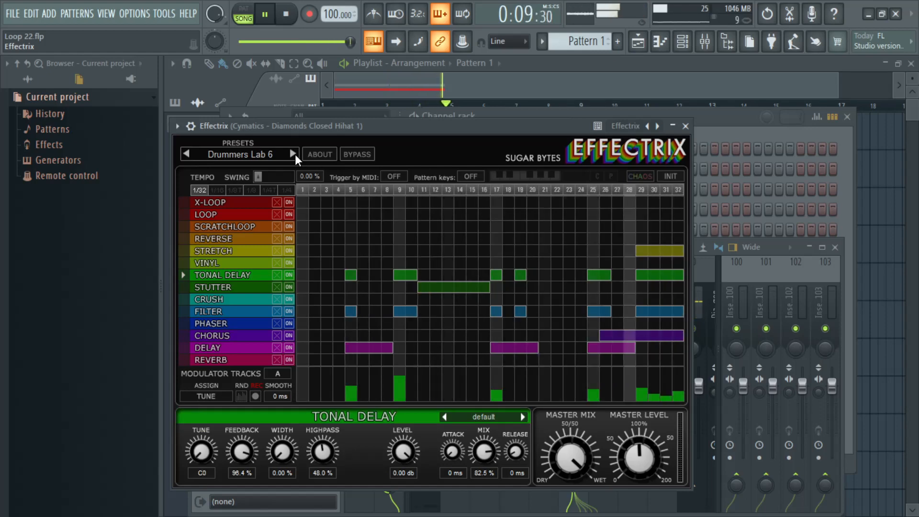
click(295, 155)
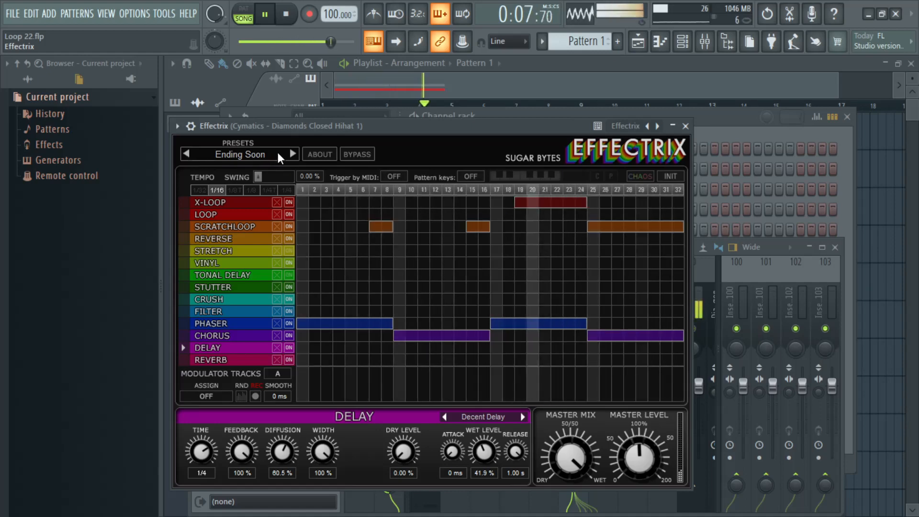
click(291, 154)
click(291, 153)
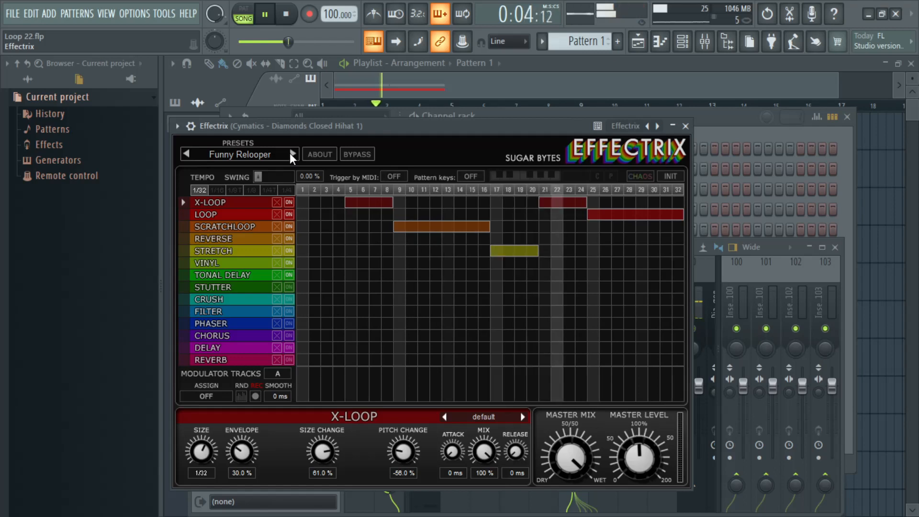
click(290, 225)
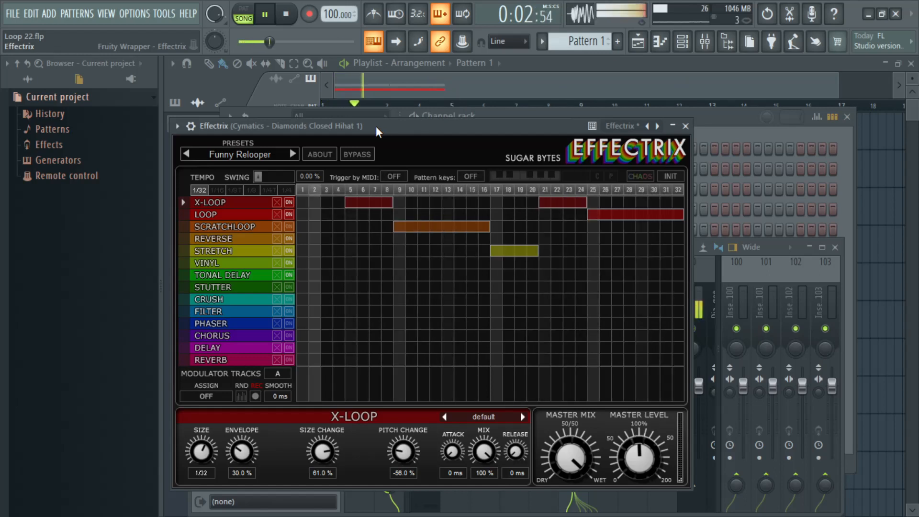
click(685, 126)
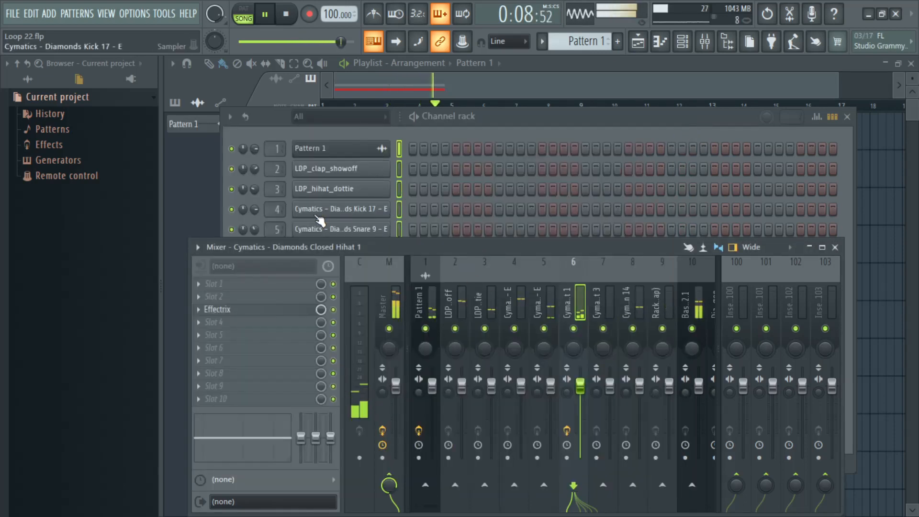
Step: Reopen Effectrix on the Diamonds Closed Hihat 1 mixer track, switch the LOOP effect off and play the beat to hear it
click(399, 224)
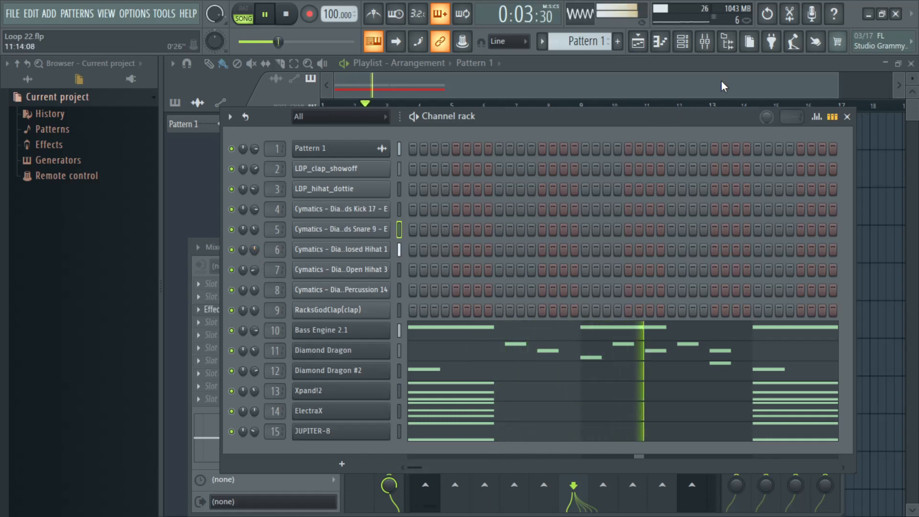
click(705, 48)
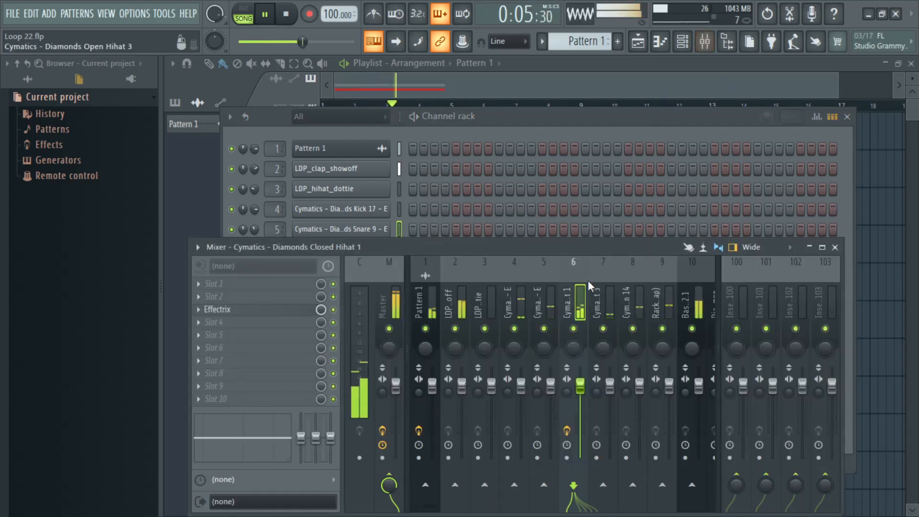
click(305, 310)
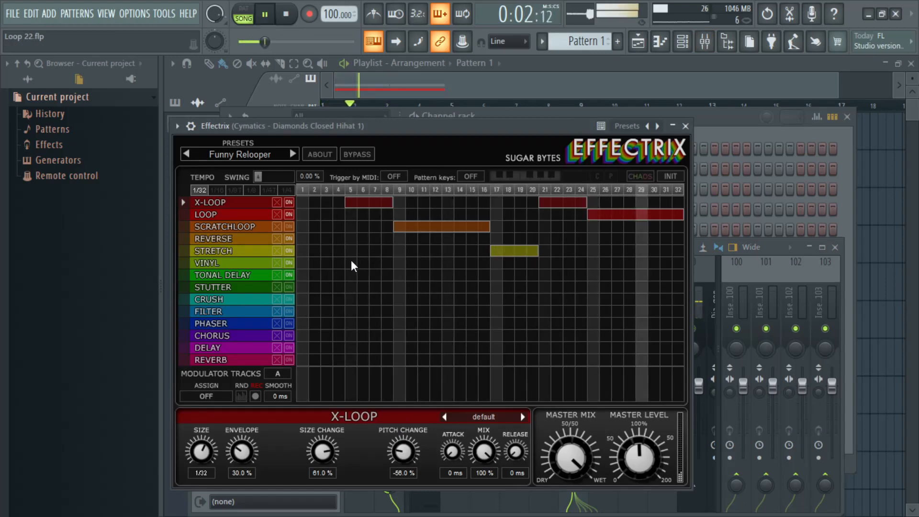
click(290, 215)
key(space)
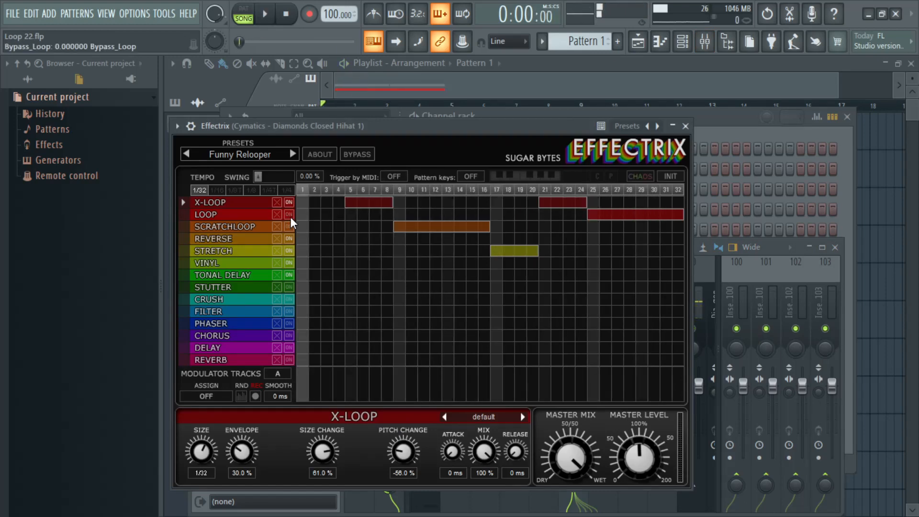
drag(407, 130, 424, 124)
key(space)
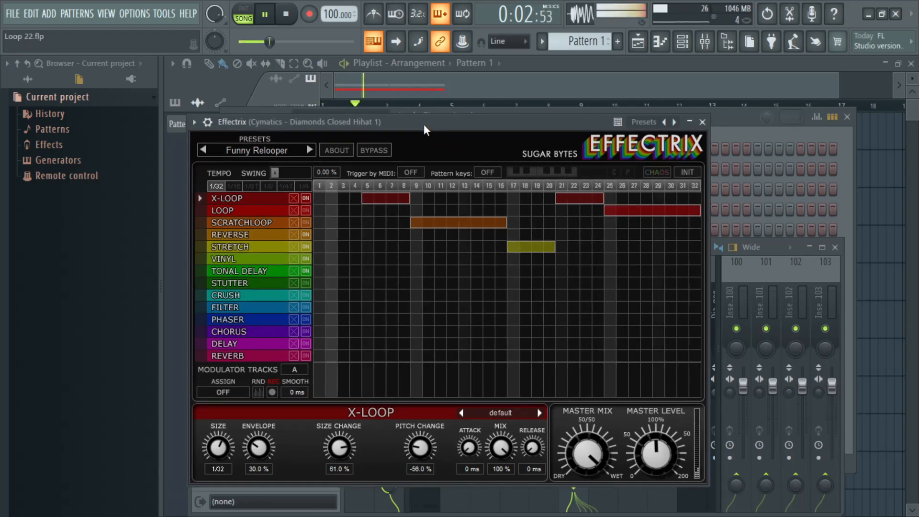
key(space)
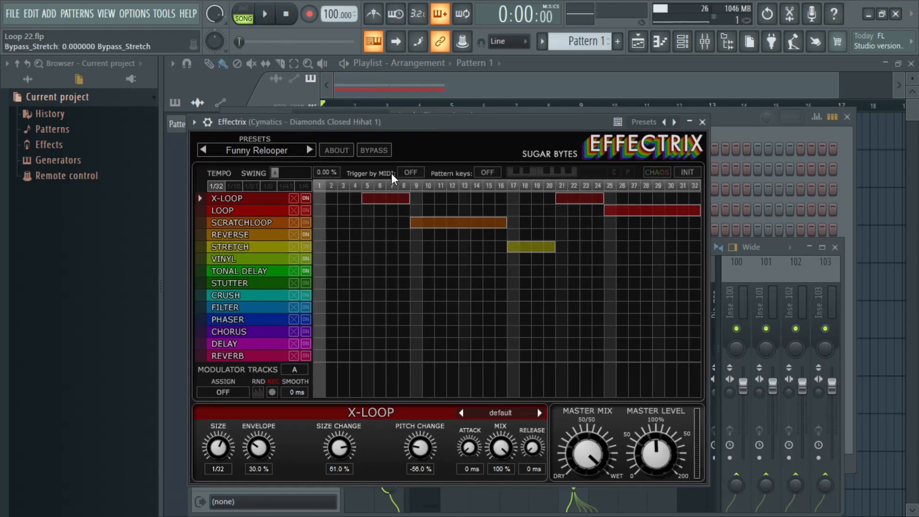
drag(436, 127, 459, 132)
key(space)
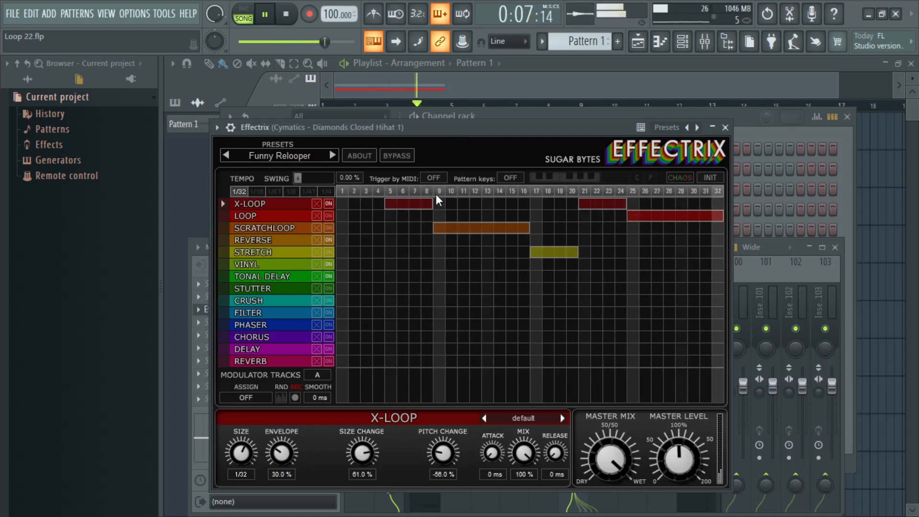
Step: Toggle the SCRATCHLOOP and STRETCH effects in Effectrix while the beat plays, and close the plugin and mixer
click(329, 228)
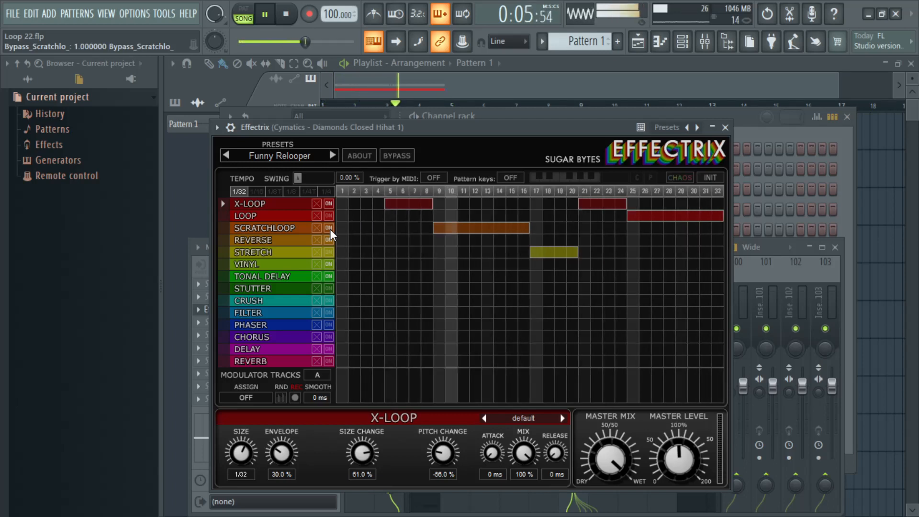
click(329, 228)
click(330, 251)
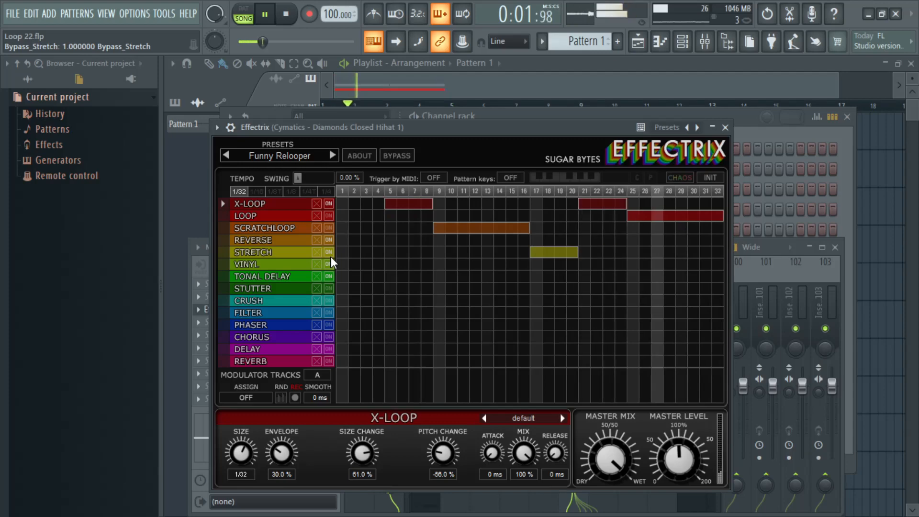
click(726, 127)
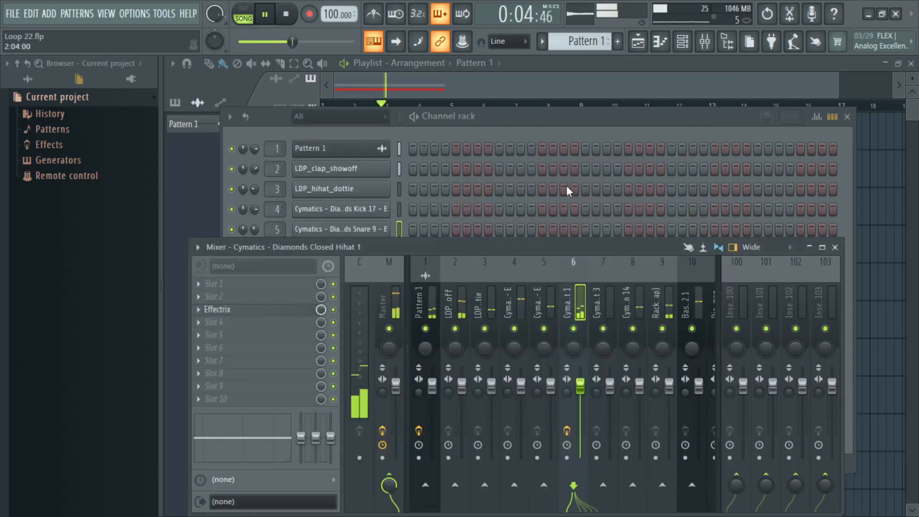
click(836, 248)
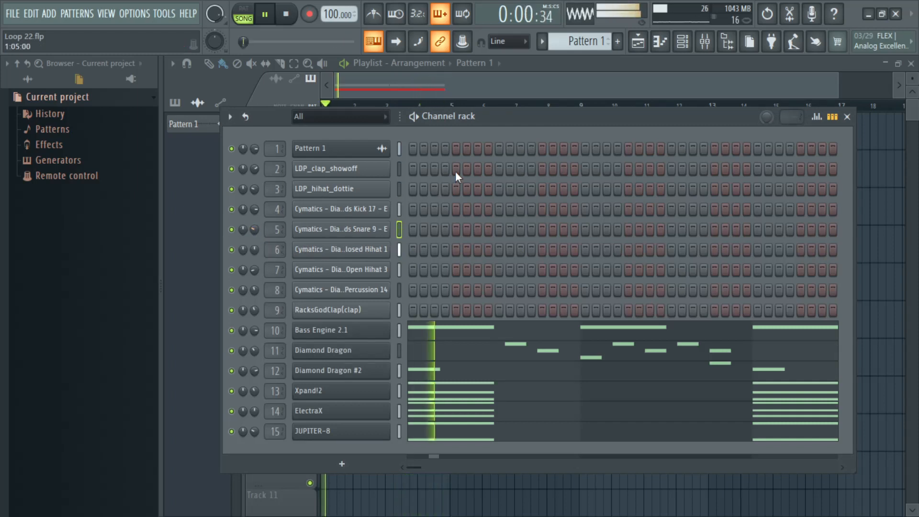
Step: Lower the volume fader of the Diamonds Closed Hihat 1 mixer track slightly
click(847, 117)
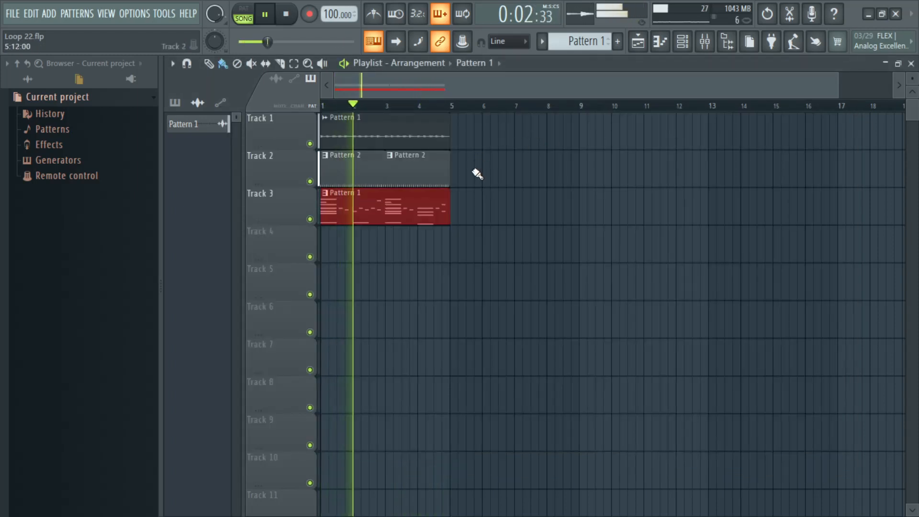
click(705, 42)
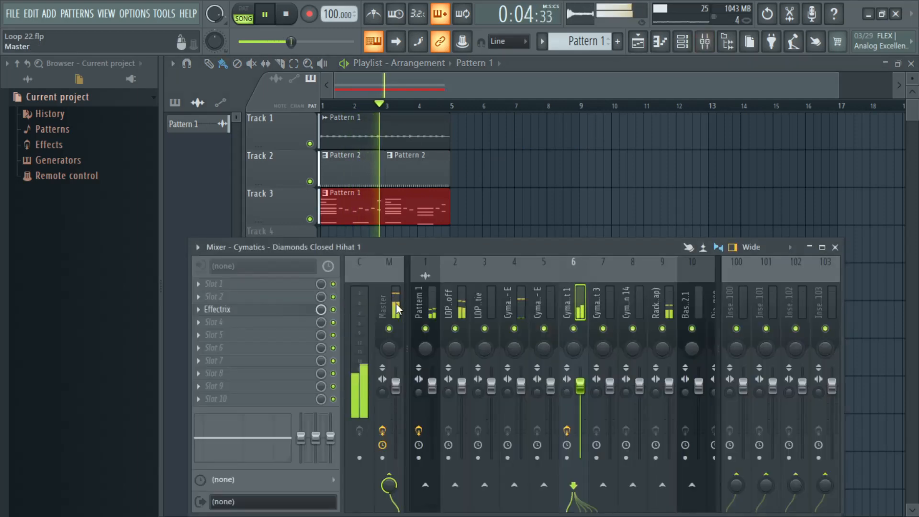
drag(581, 386, 580, 400)
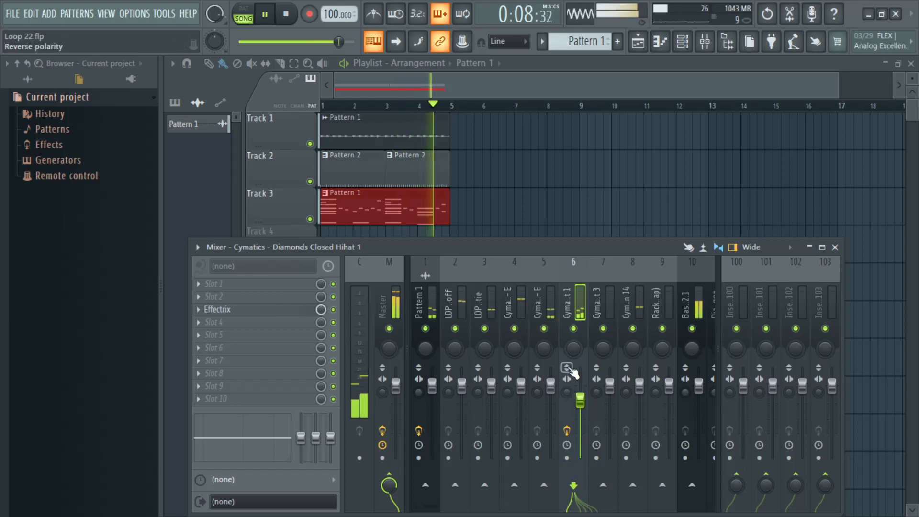
click(836, 247)
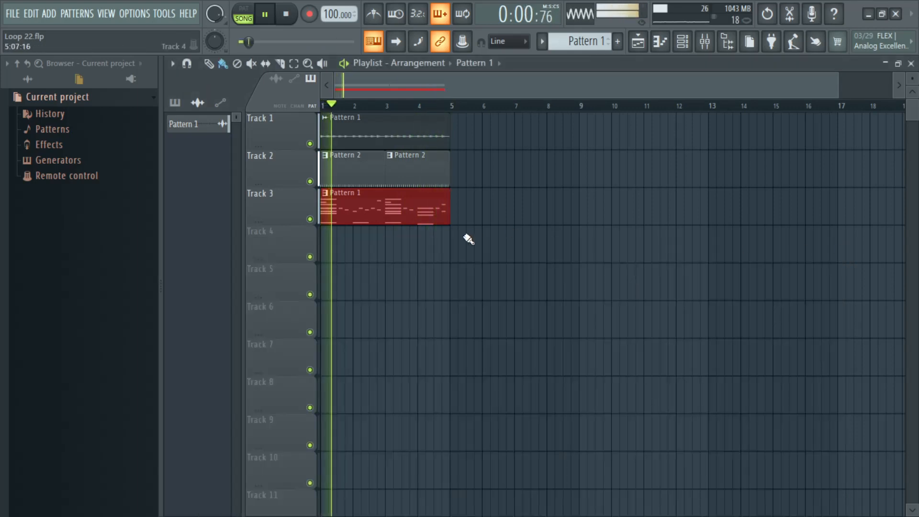
Step: Play the beat with the Diamond Dragon channel muted, restore it and mute the Pattern 1 audio channel
click(682, 43)
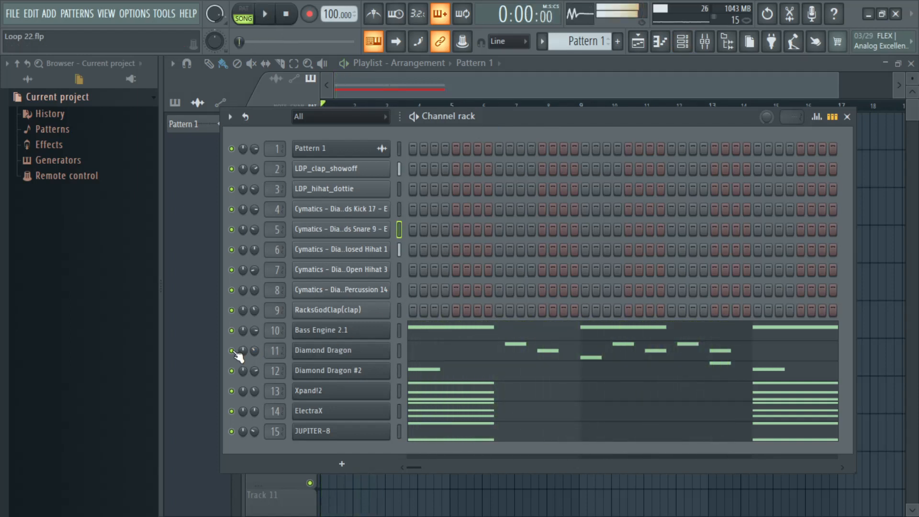
click(232, 351)
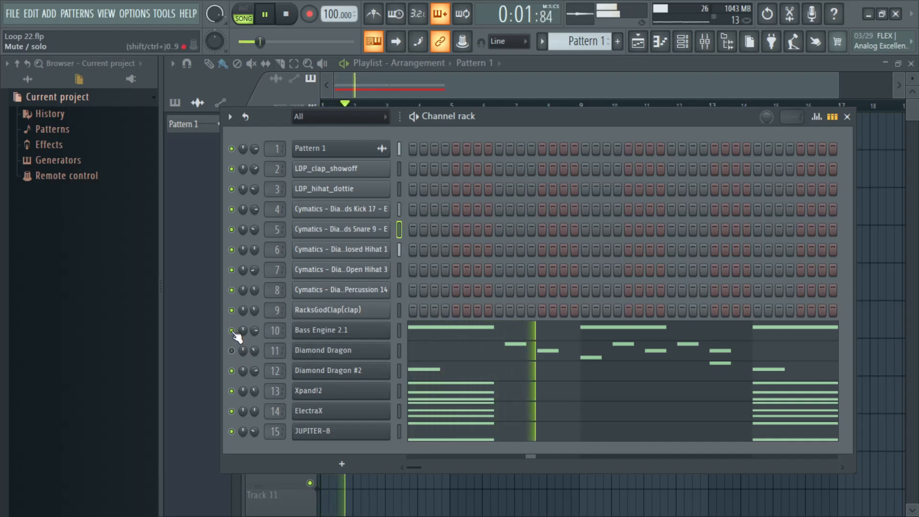
key(space)
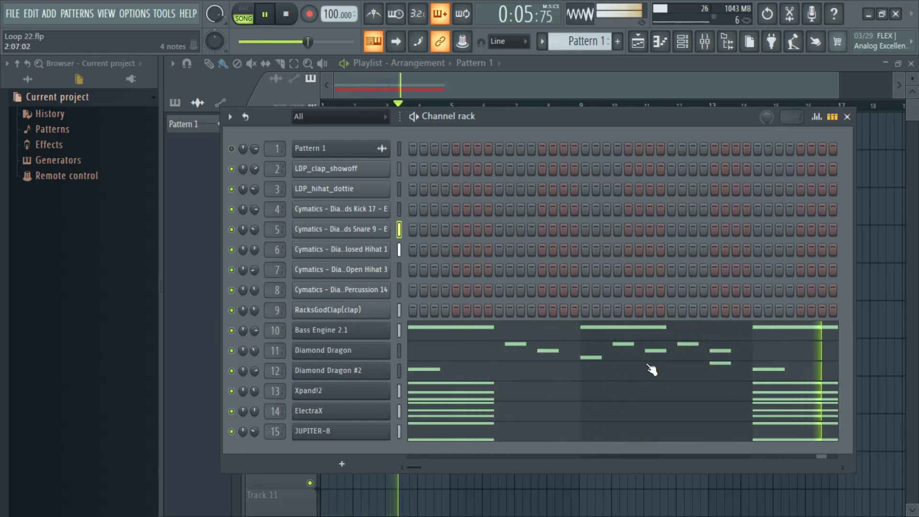
click(848, 116)
click(682, 41)
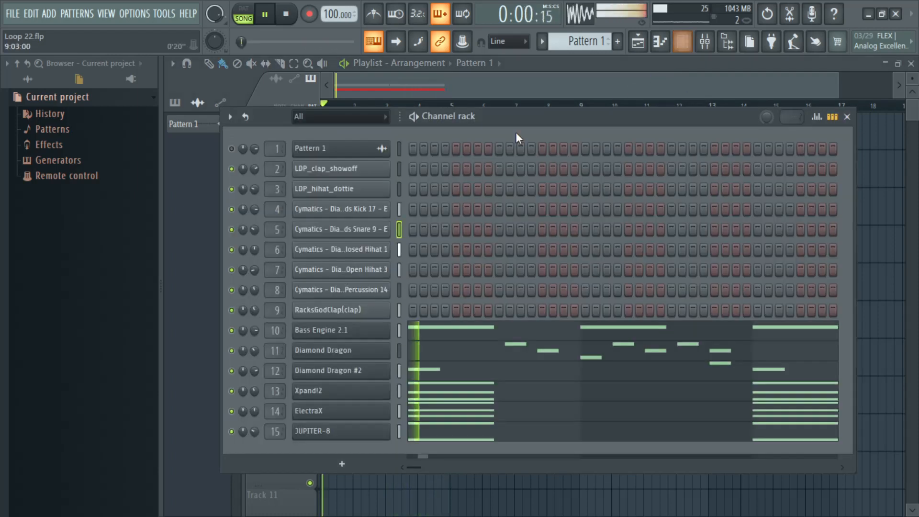
Step: Stop playback, add a Keyscape instrument channel to the channel rack and close its plugin window
click(341, 464)
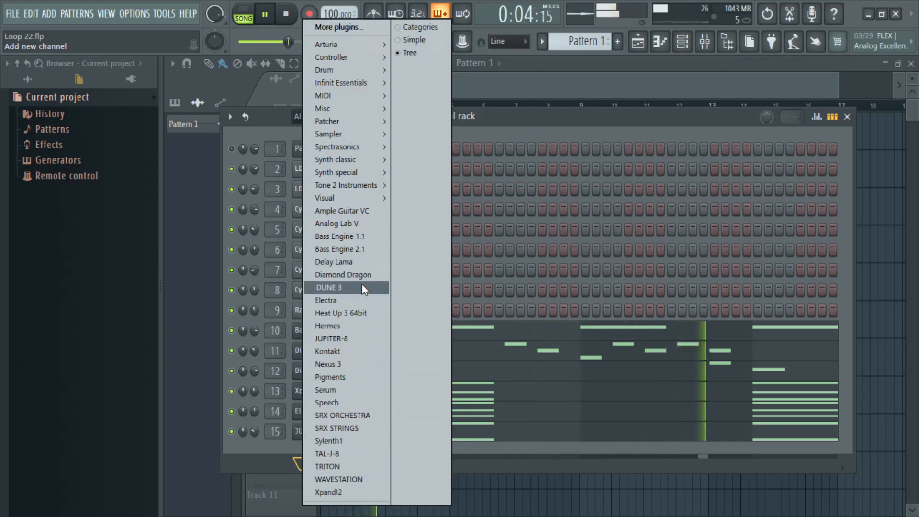
mouse_move(367, 153)
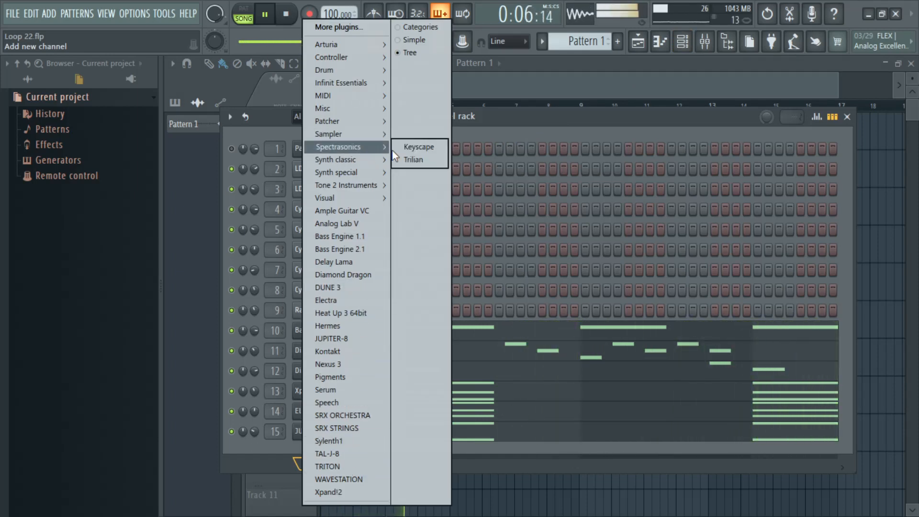
click(576, 113)
key(space)
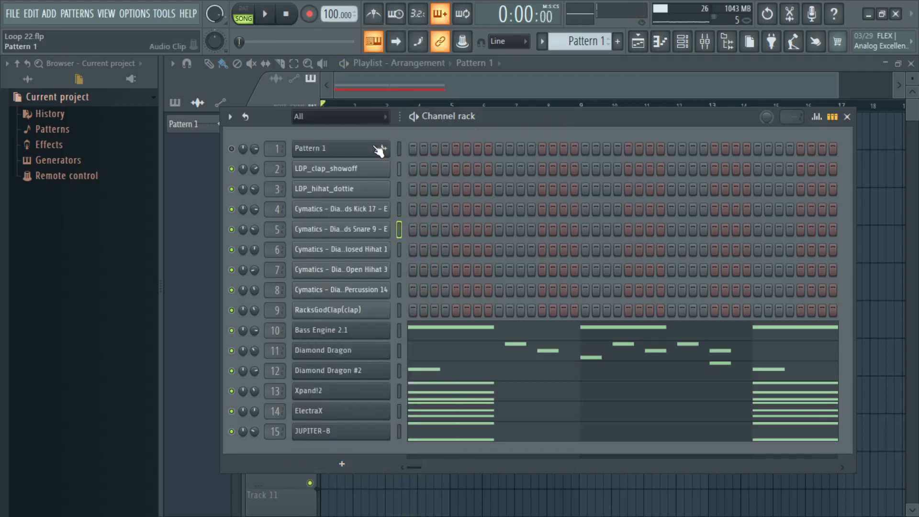
click(338, 470)
mouse_move(341, 148)
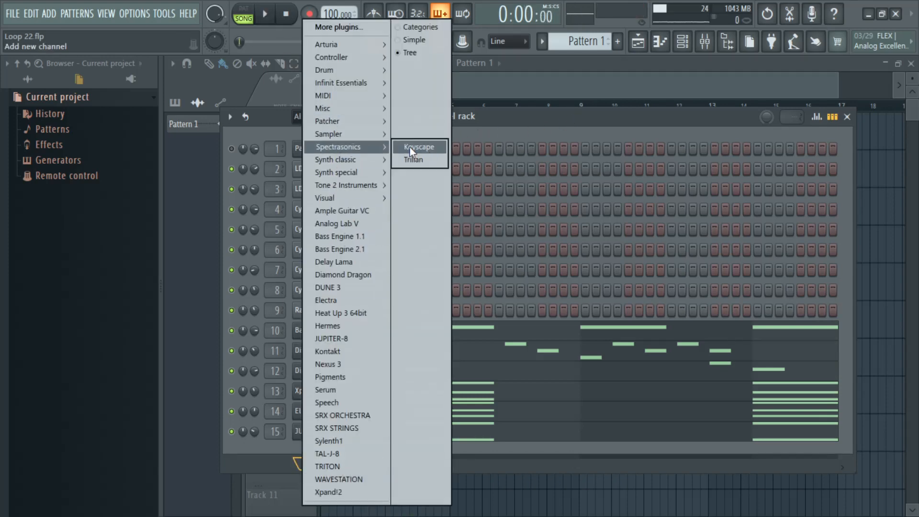
click(417, 147)
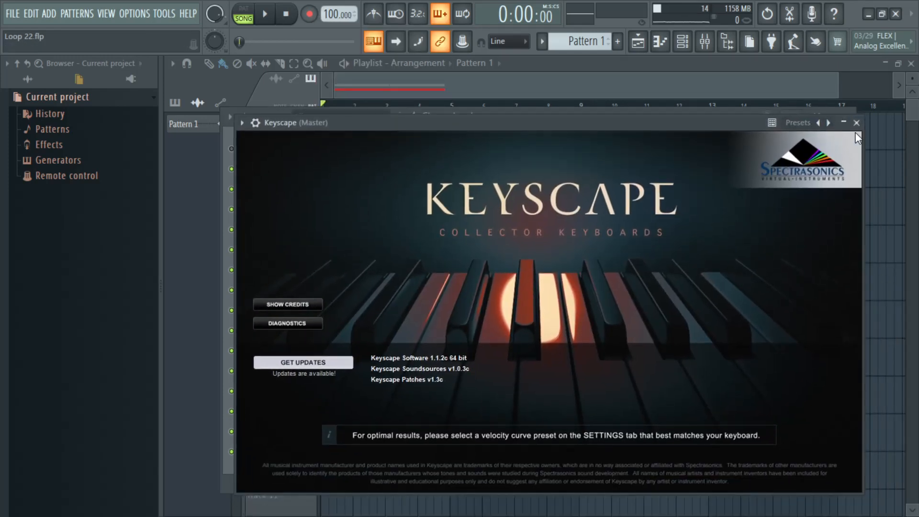
click(857, 122)
Step: Replace the Keyscape channel with Kontakt and load Berlin Mood.nki from the Berlin Concert Grand library
right_click(351, 457)
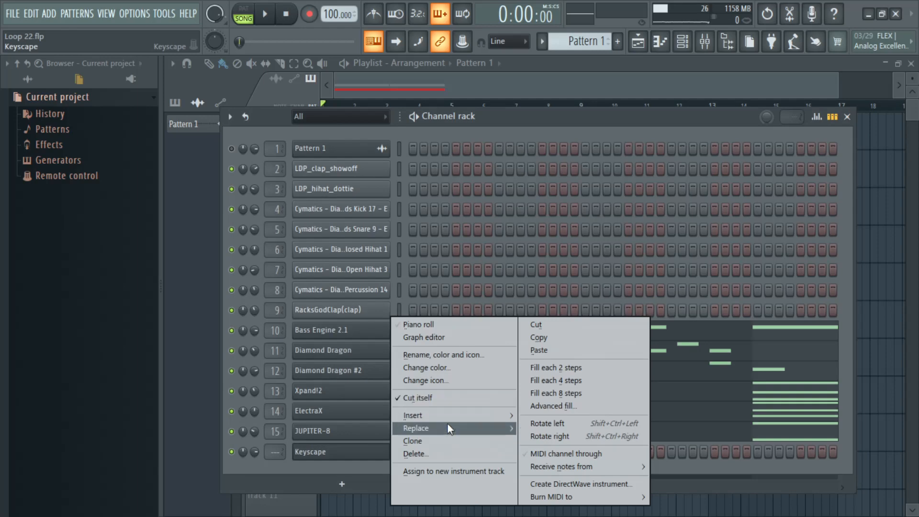
mouse_move(461, 419)
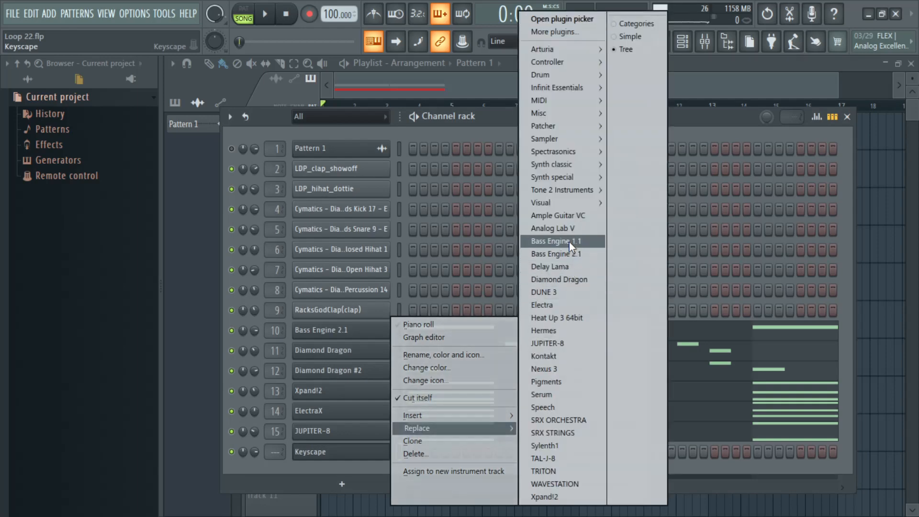
click(558, 359)
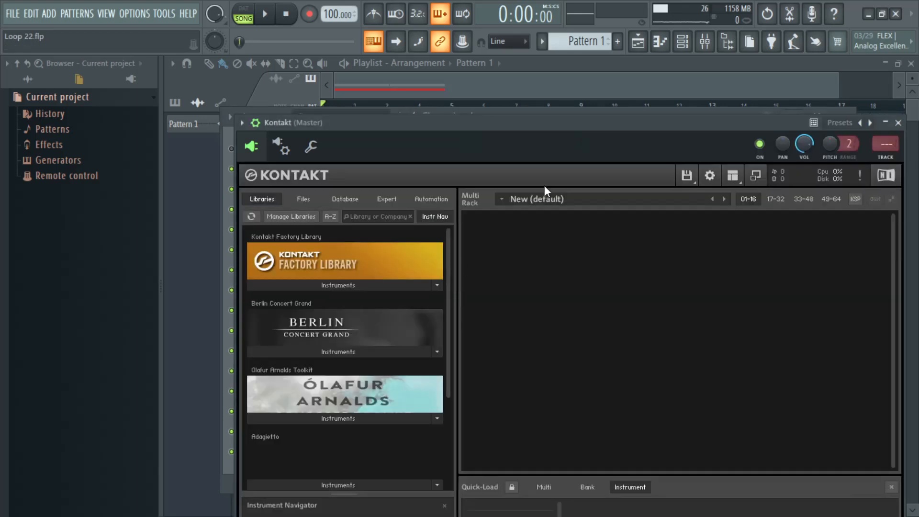
click(329, 354)
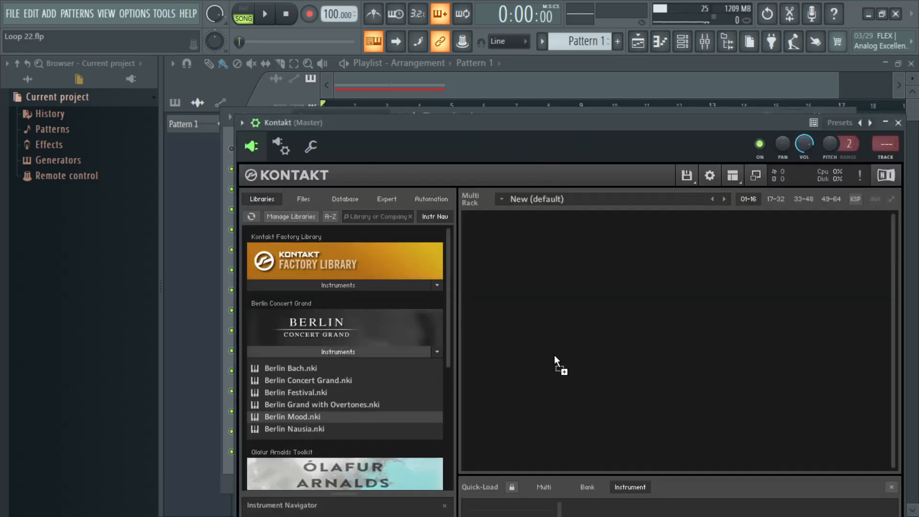
drag(554, 359, 555, 359)
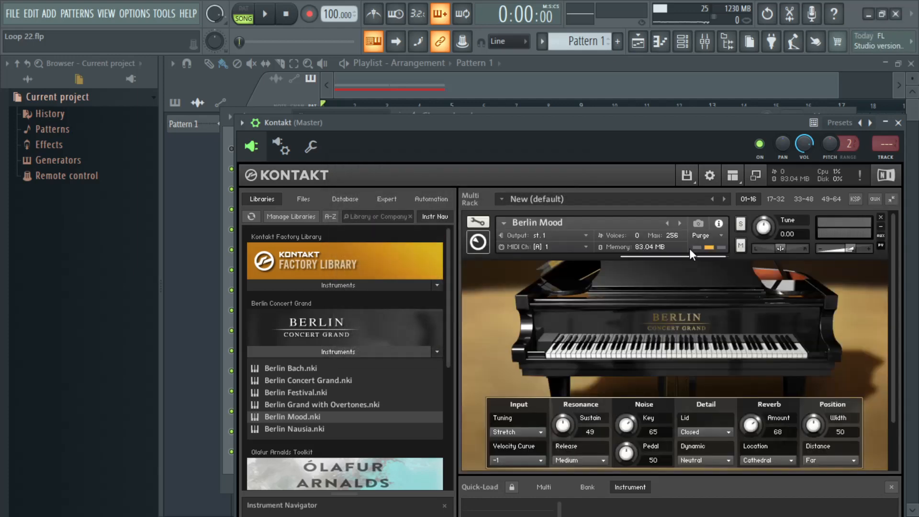
click(904, 127)
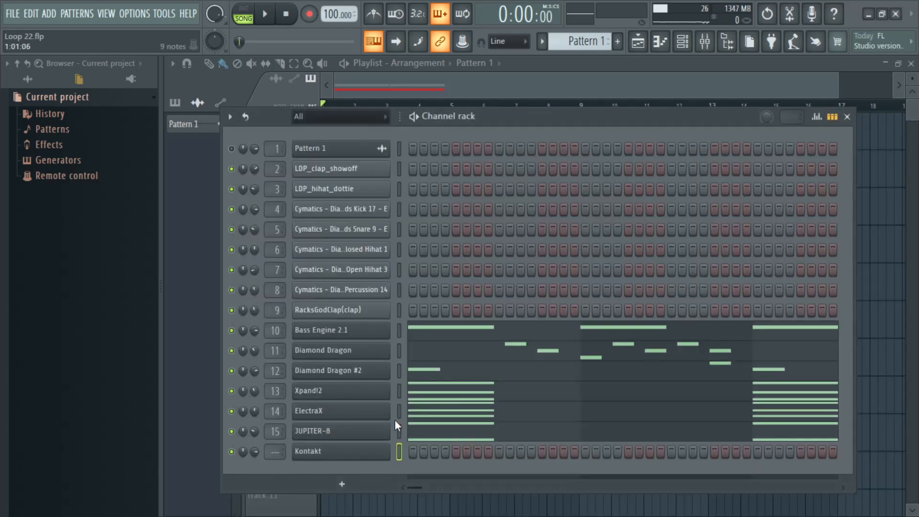
Step: Place a one-bar chord of F3, F4, G#4 and C5 in bar 1 of Kontakt's piano roll and play the pattern
right_click(364, 452)
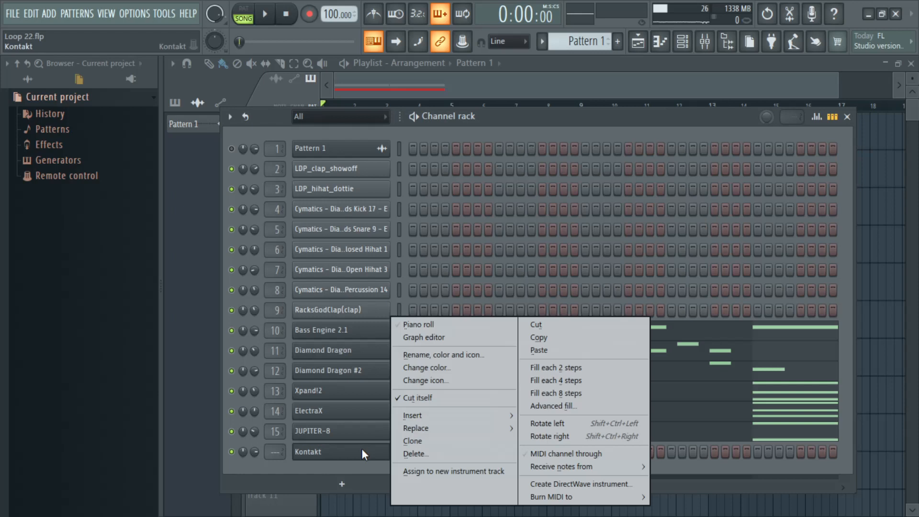
click(432, 327)
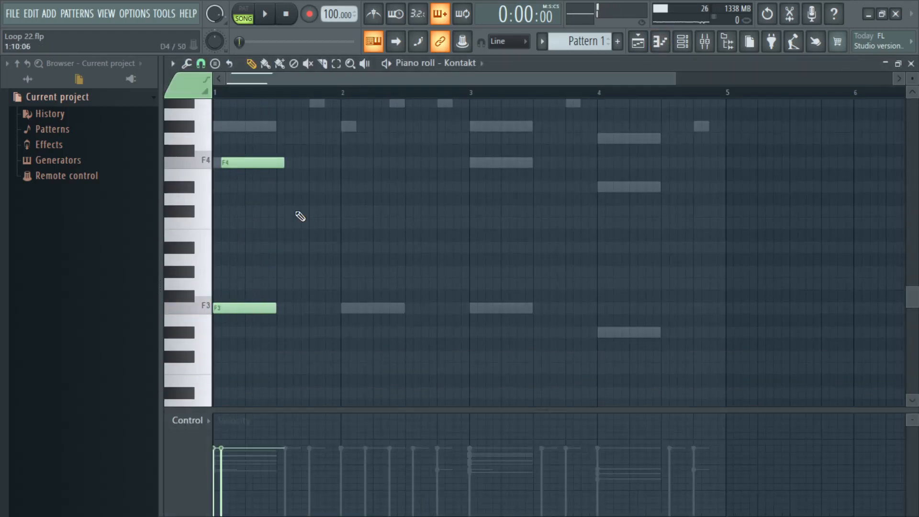
scroll(287, 230, up, 3)
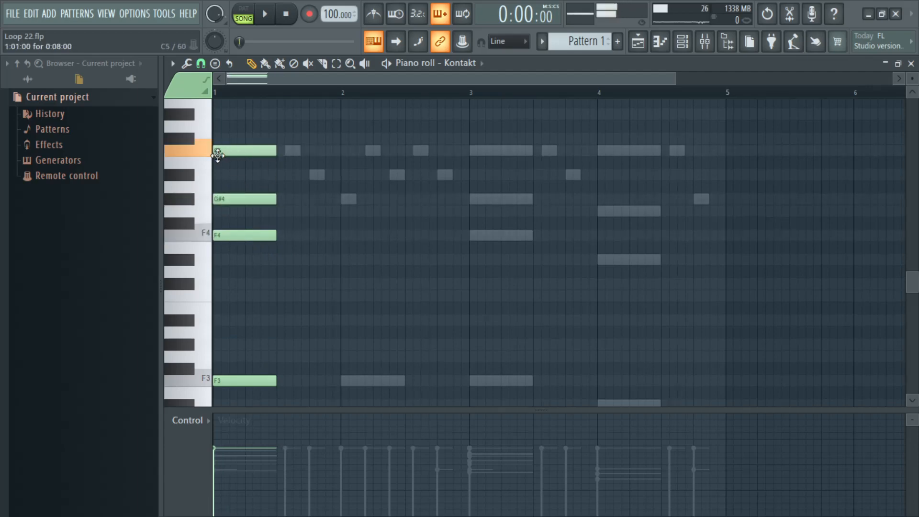
drag(280, 284, 272, 148)
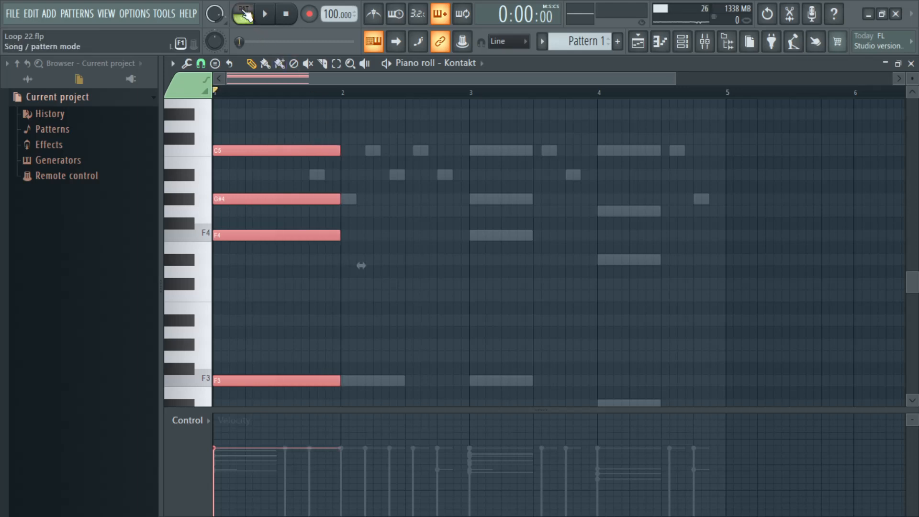
key(space)
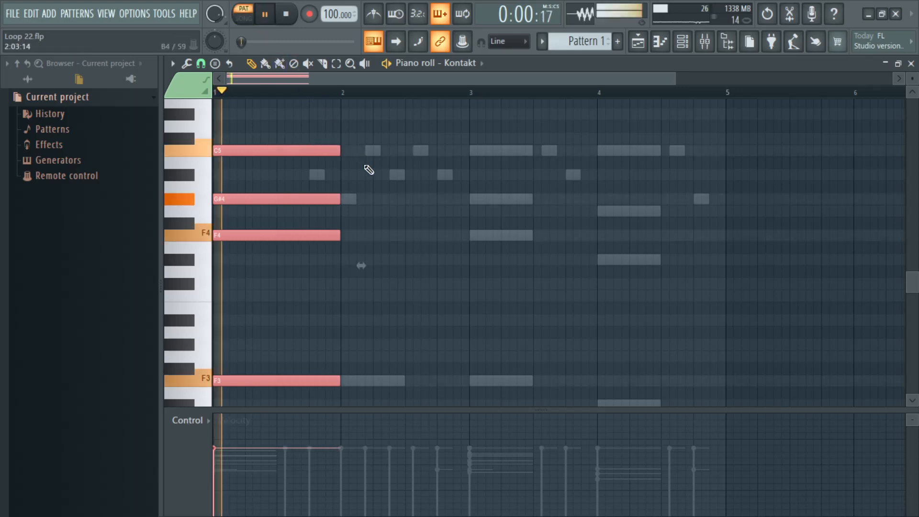
Step: Place a one-bar chord of F3, F4, G#4 and C5 in bar 3 of Kontakt's piano roll, aligned to the bar start
click(477, 381)
click(477, 235)
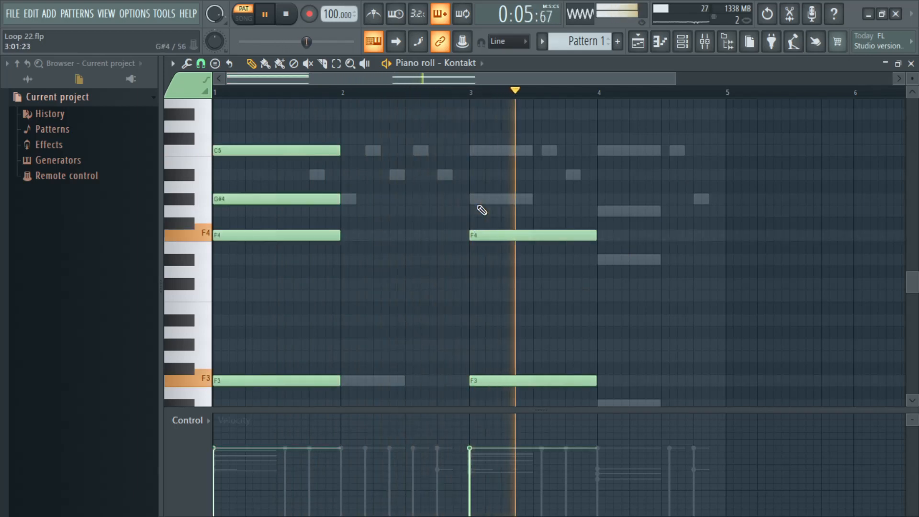
click(481, 199)
click(476, 150)
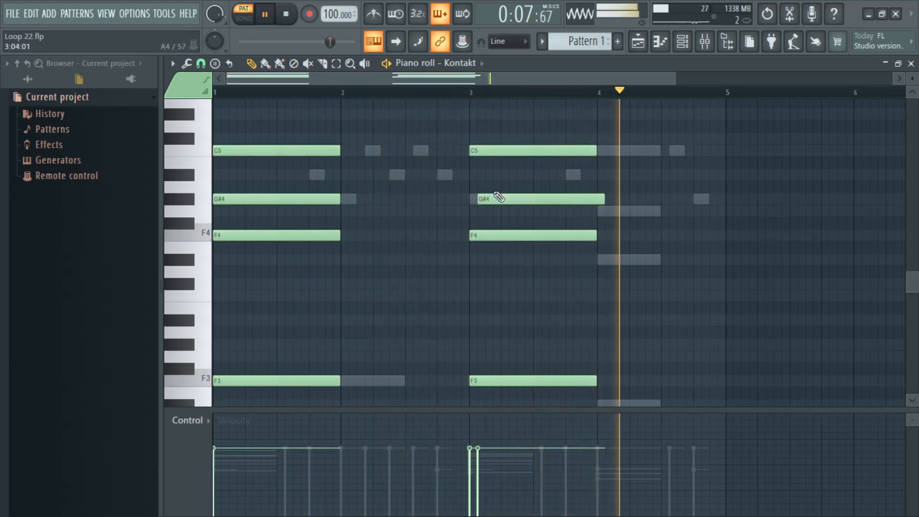
drag(498, 196, 487, 195)
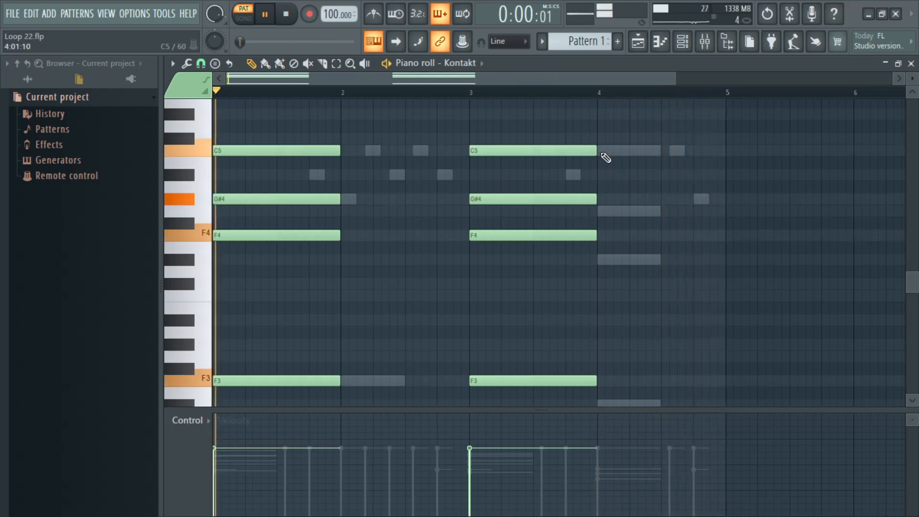
Step: Place a one-bar chord of C5, G4, D#4 and D#3 in bar 4 of Kontakt's piano roll
click(604, 151)
click(602, 211)
click(604, 259)
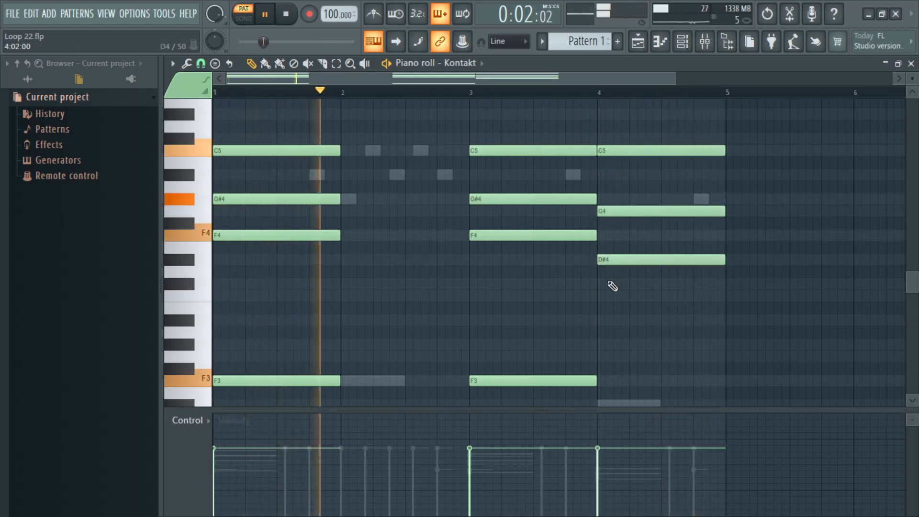
scroll(611, 297, down, 2)
click(602, 369)
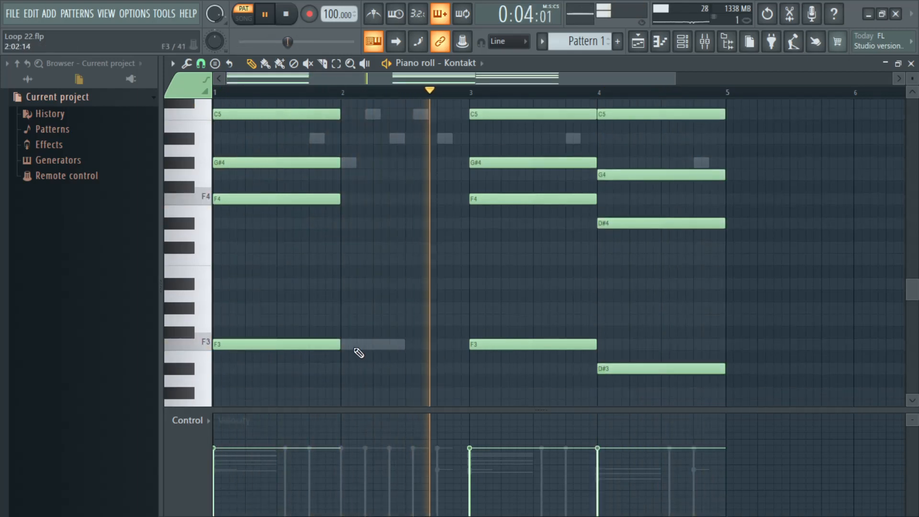
Step: Fill bar 2 with a one-bar chord of F3, F4, G#4 and C5, and close the piano roll
click(356, 345)
click(348, 198)
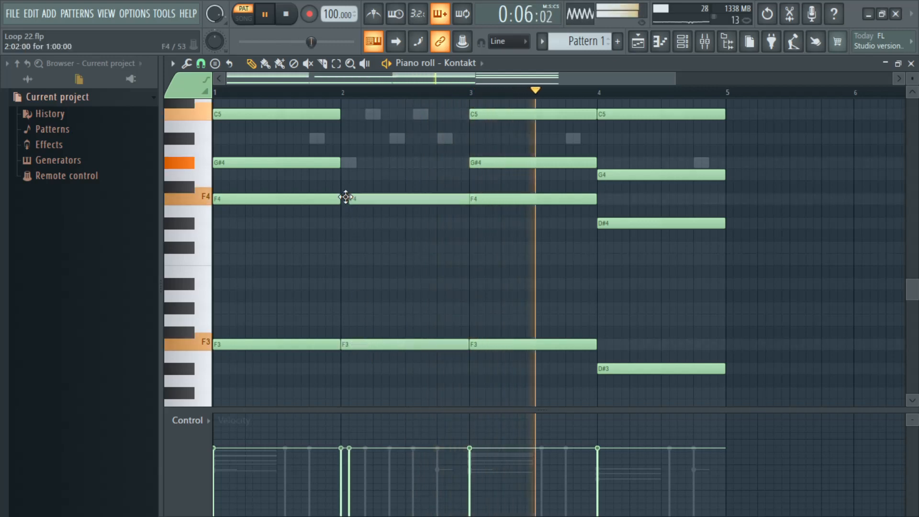
click(344, 164)
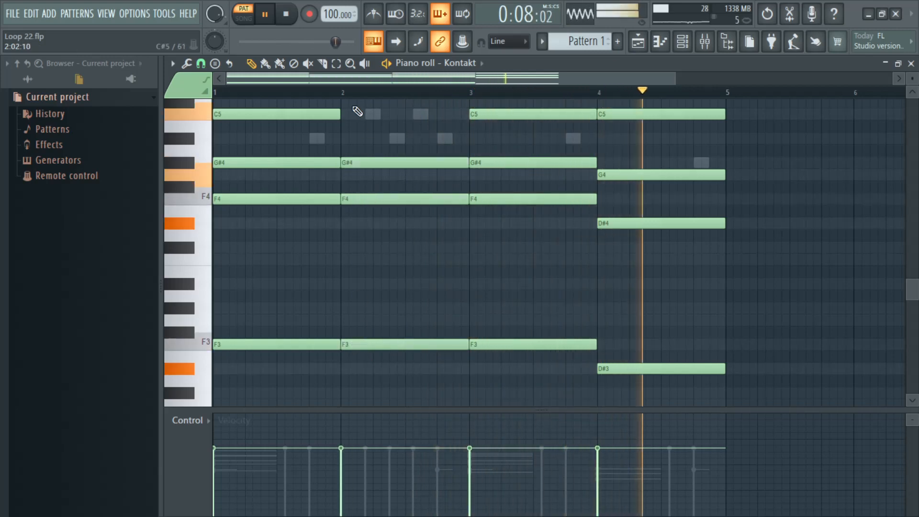
click(345, 114)
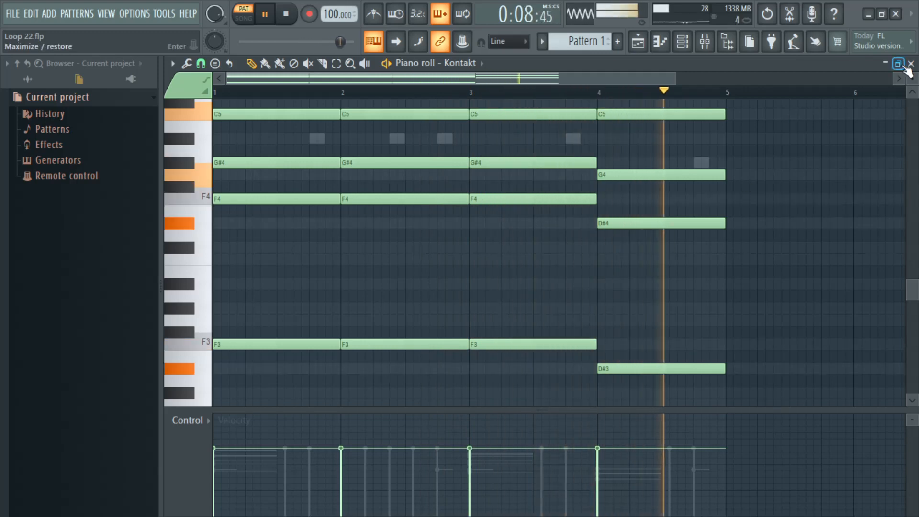
click(911, 64)
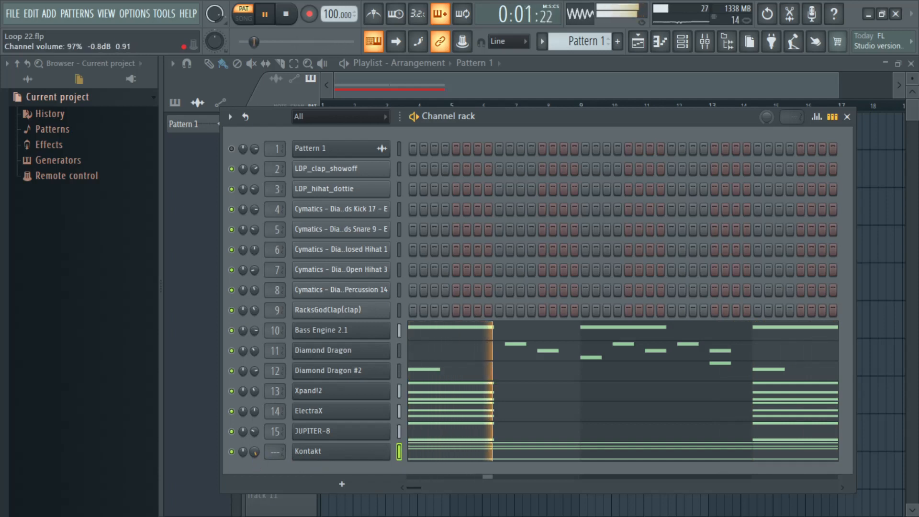
Step: With playback switched to song mode, adjust the Kontakt channel's volume and route it to mixer track 16
drag(617, 115, 617, 103)
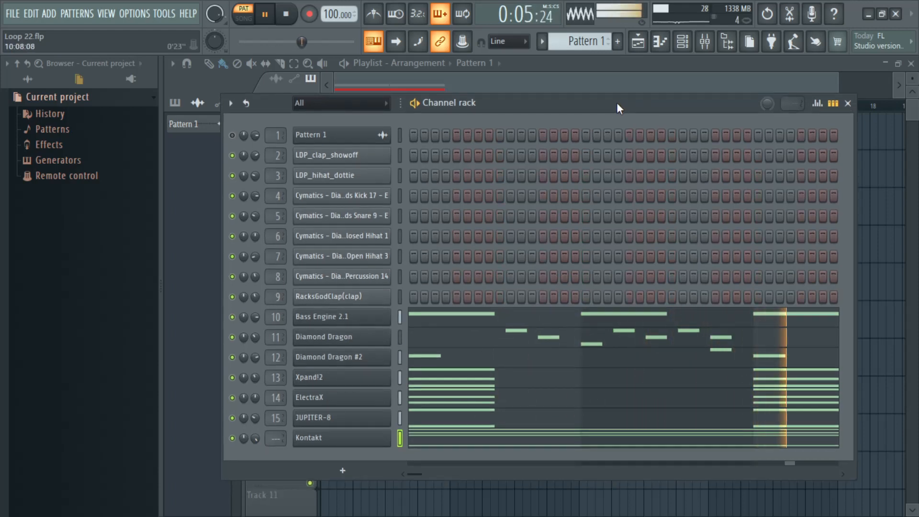
click(248, 21)
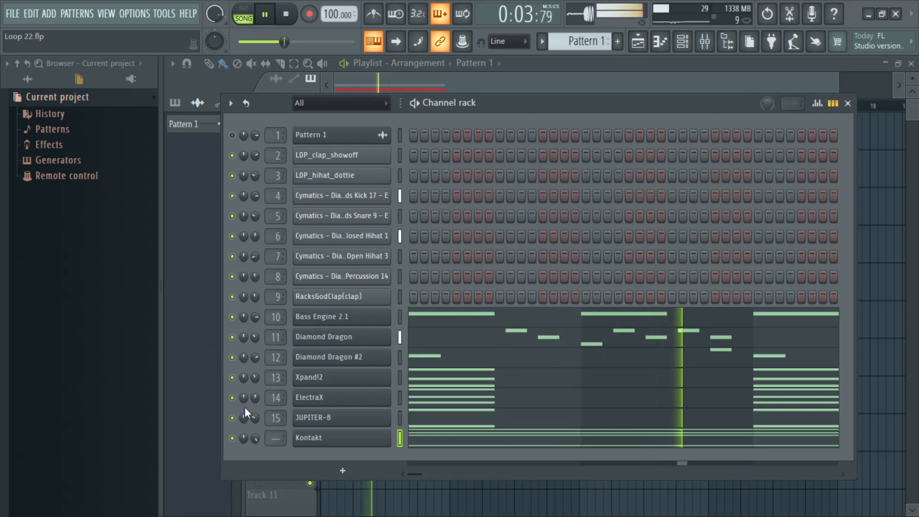
drag(255, 438, 256, 440)
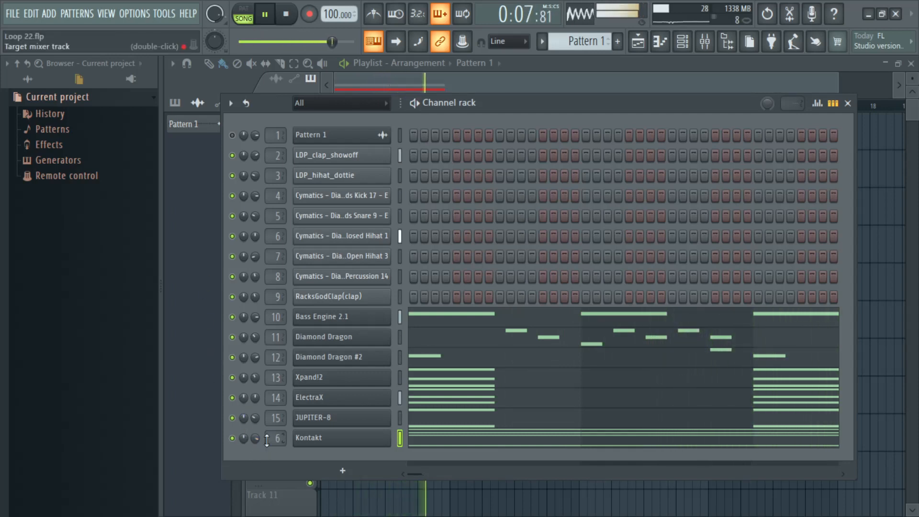
scroll(266, 439, up, 8)
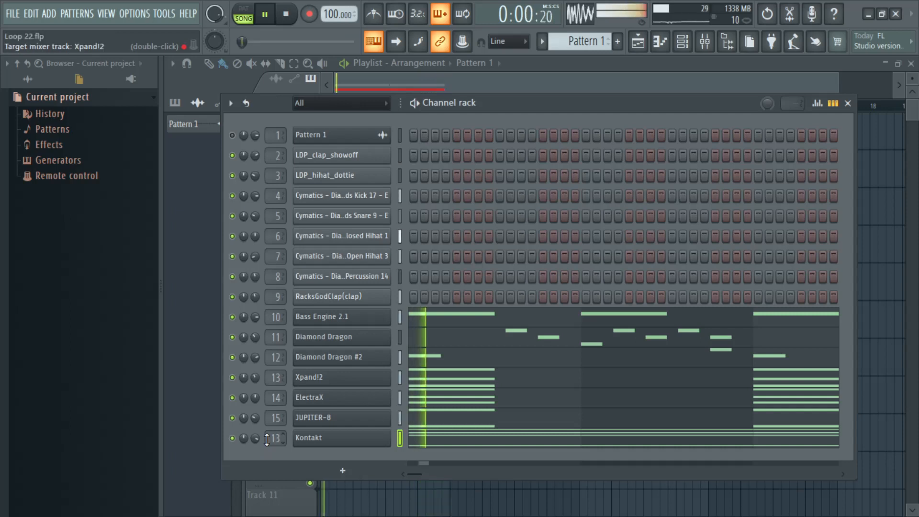
scroll(266, 440, down, 2)
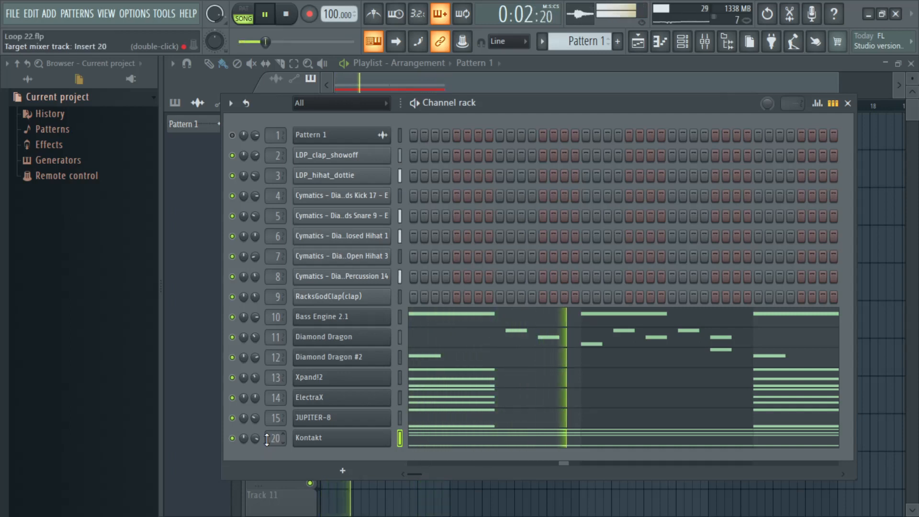
scroll(267, 440, down, 2)
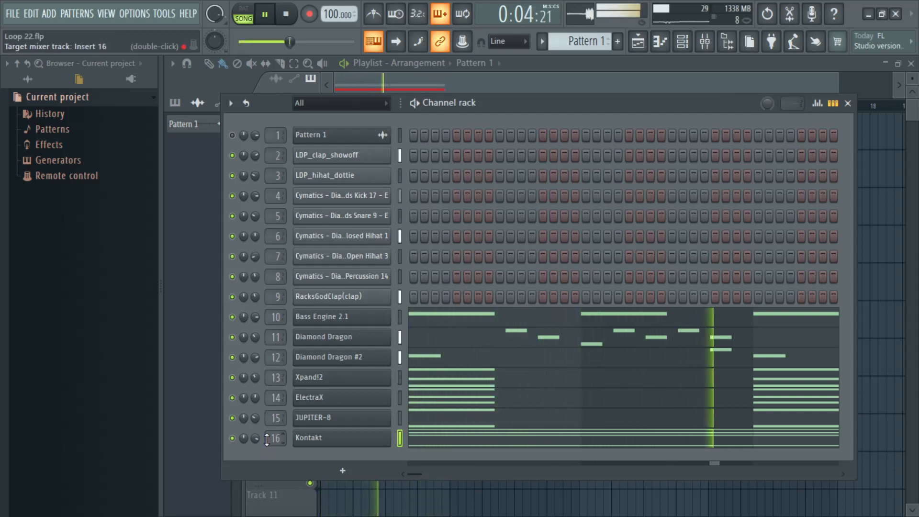
drag(255, 438, 255, 434)
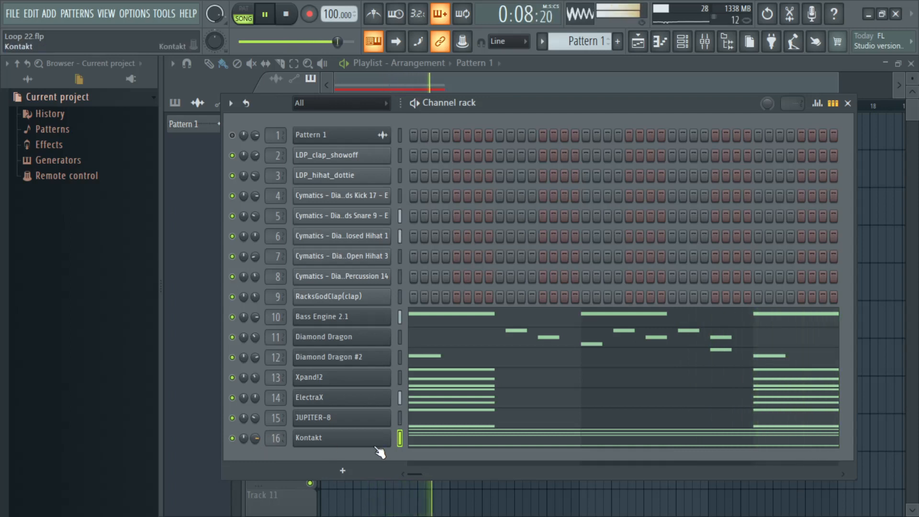
Step: Try short C6 and A#5 melody notes in the second half of bar 1 of Kontakt's piano roll and play them
right_click(339, 442)
click(444, 326)
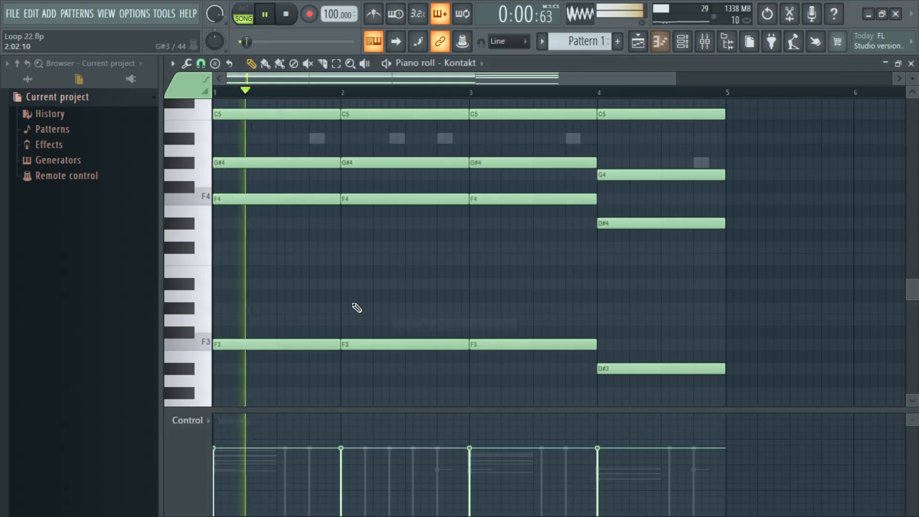
key(space)
scroll(318, 263, up, 2)
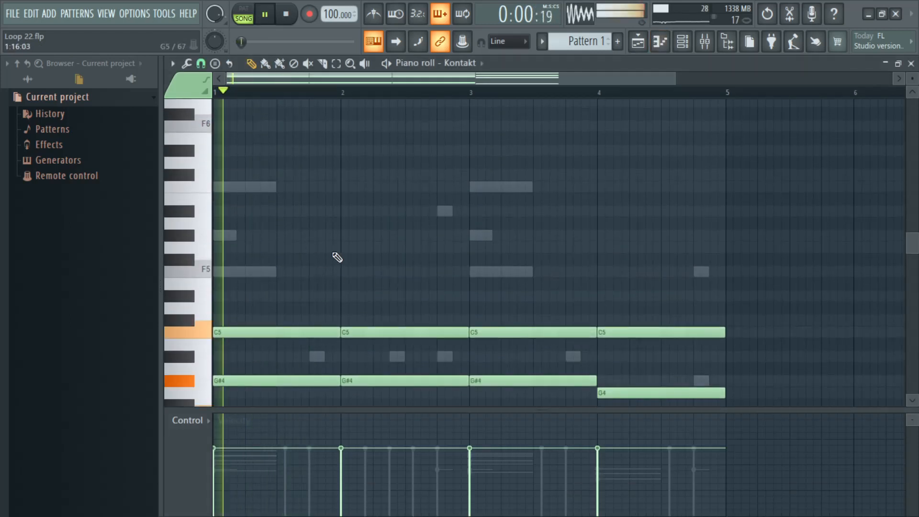
click(279, 187)
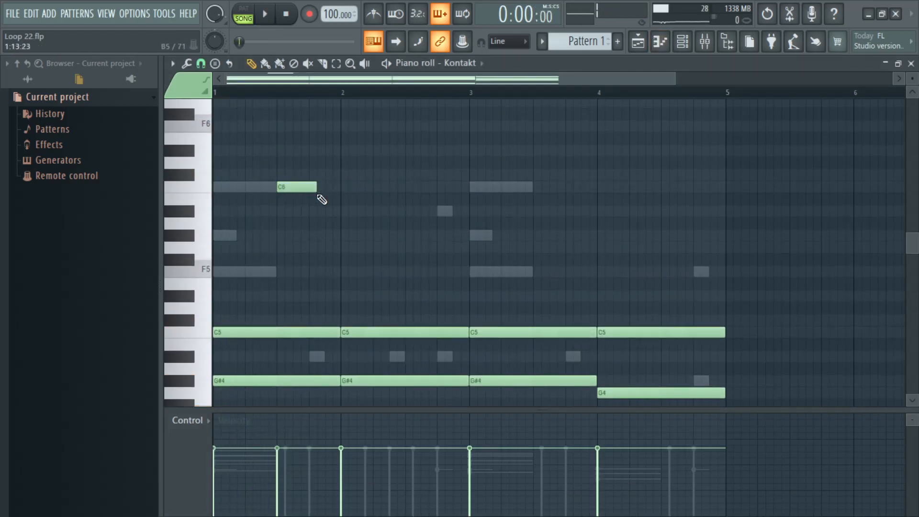
click(312, 211)
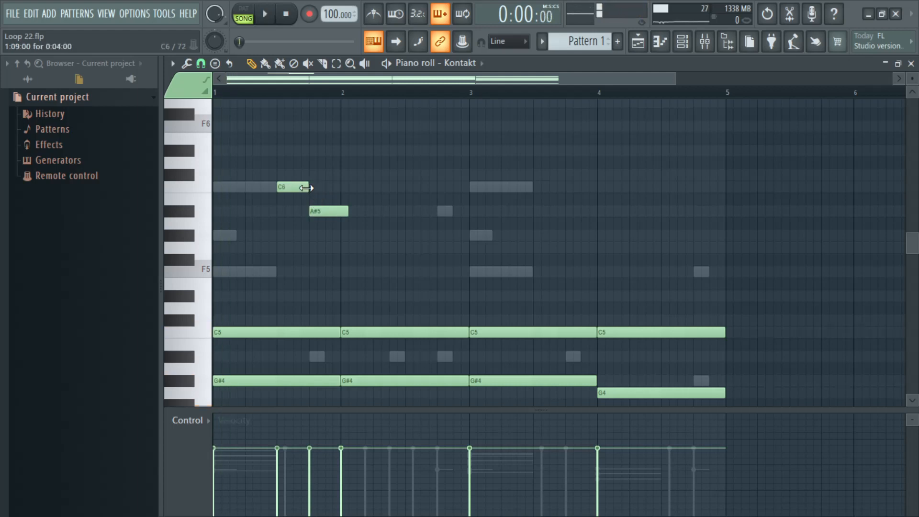
key(space)
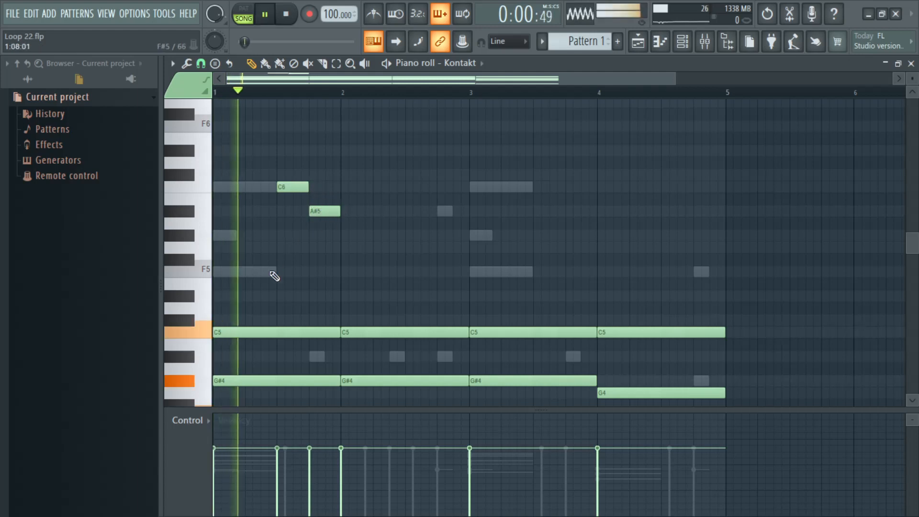
key(space)
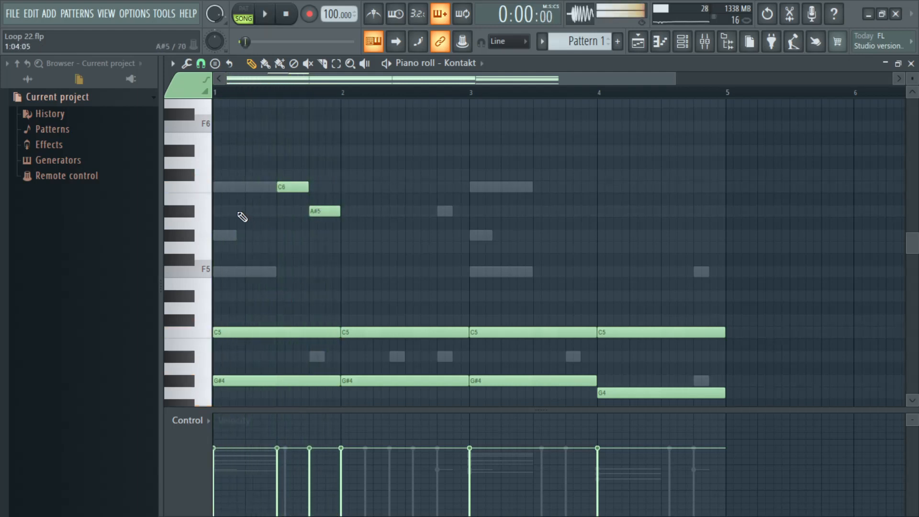
Step: Delete the C6 and A#5 notes from Kontakt's bar 1, resume playback and close the piano roll
right_click(288, 188)
right_click(313, 211)
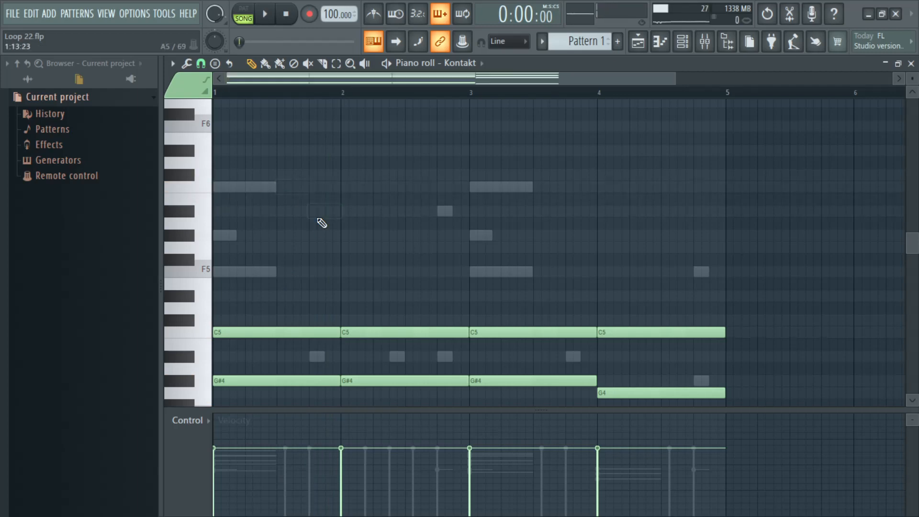
key(space)
click(911, 64)
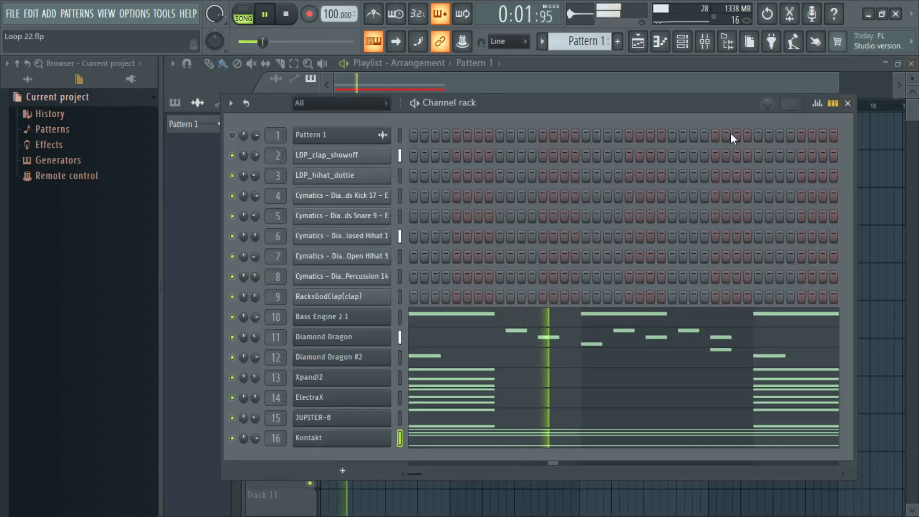
Step: Add an FL Keys instrument channel to the channel rack and close its plugin window
click(297, 468)
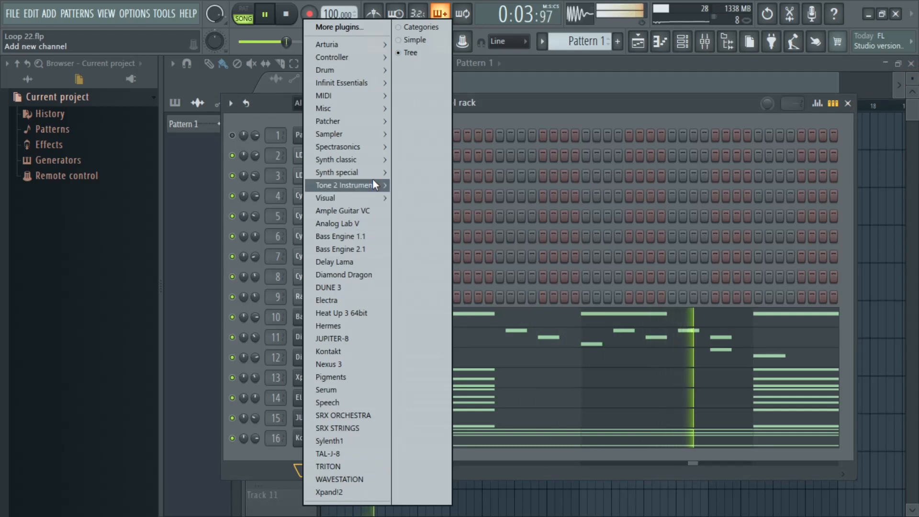
mouse_move(367, 88)
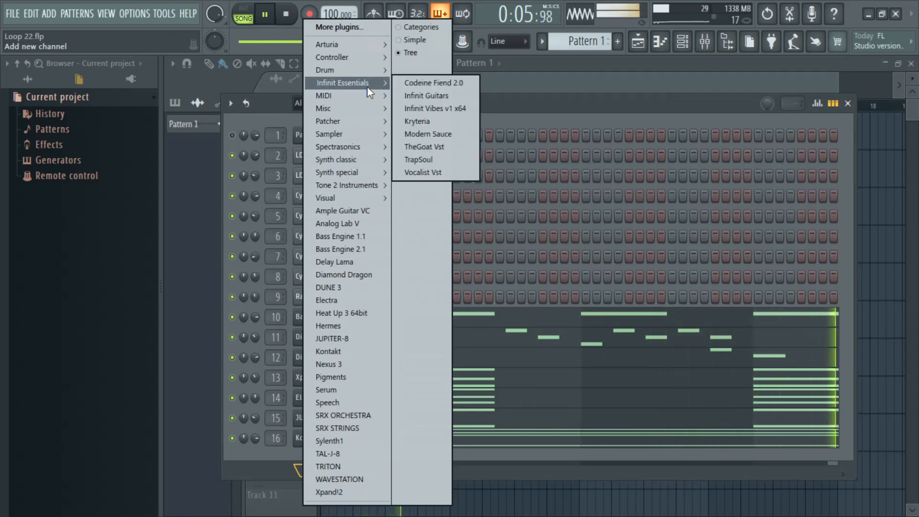
mouse_move(364, 107)
click(441, 147)
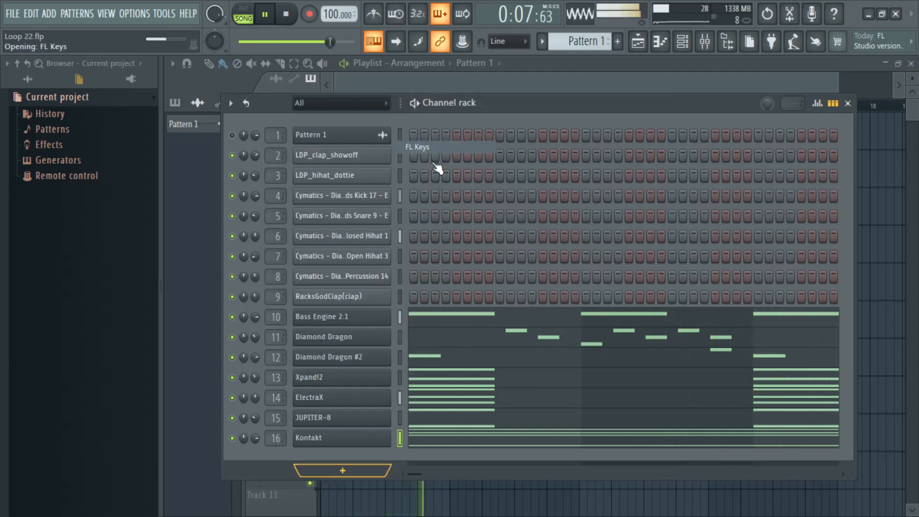
click(491, 126)
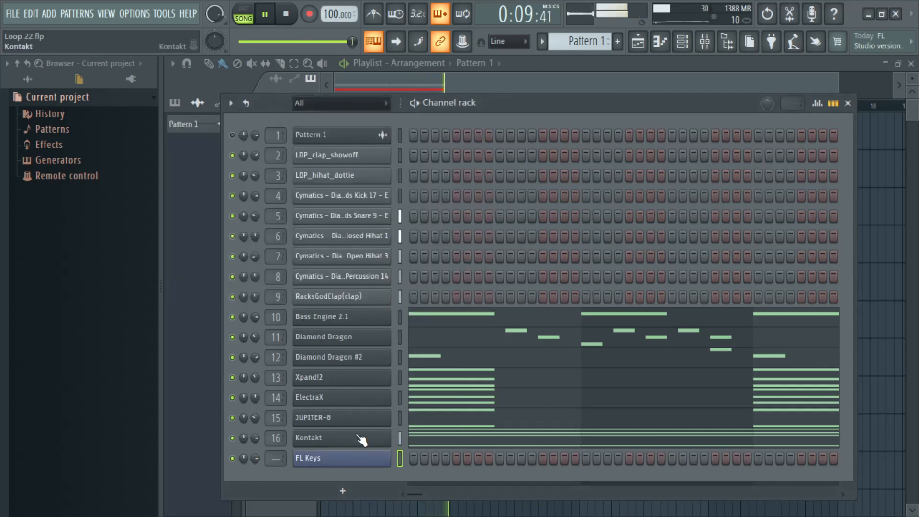
Step: Copy the Kontakt channel's notes into the FL Keys channel and play the result in song mode and pattern mode
right_click(362, 438)
key(space)
right_click(365, 461)
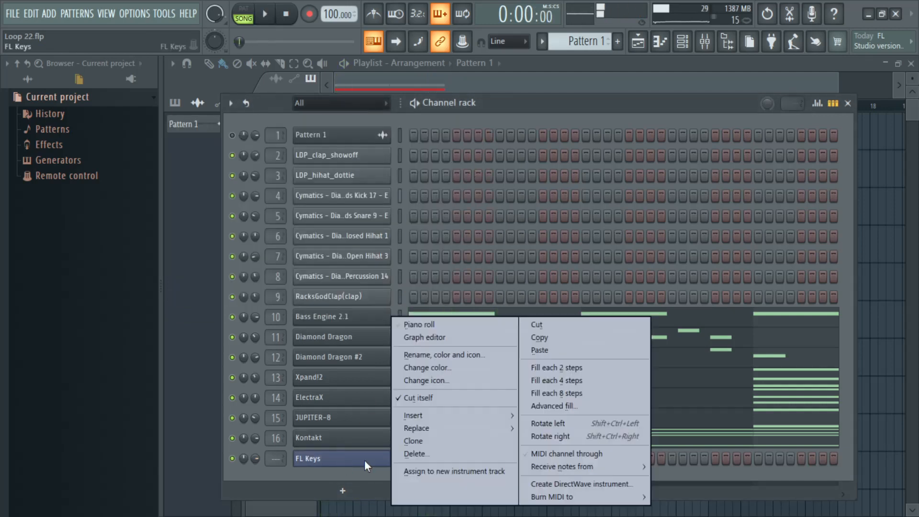
click(570, 355)
key(space)
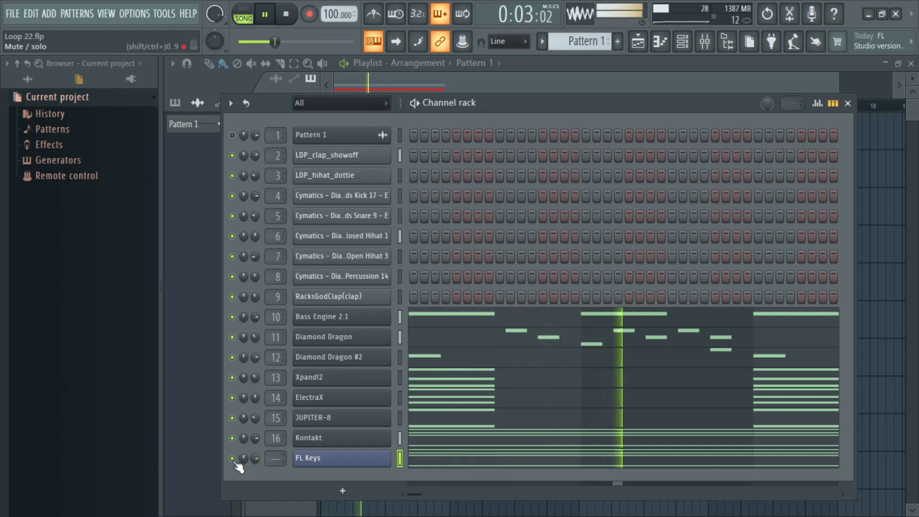
click(251, 15)
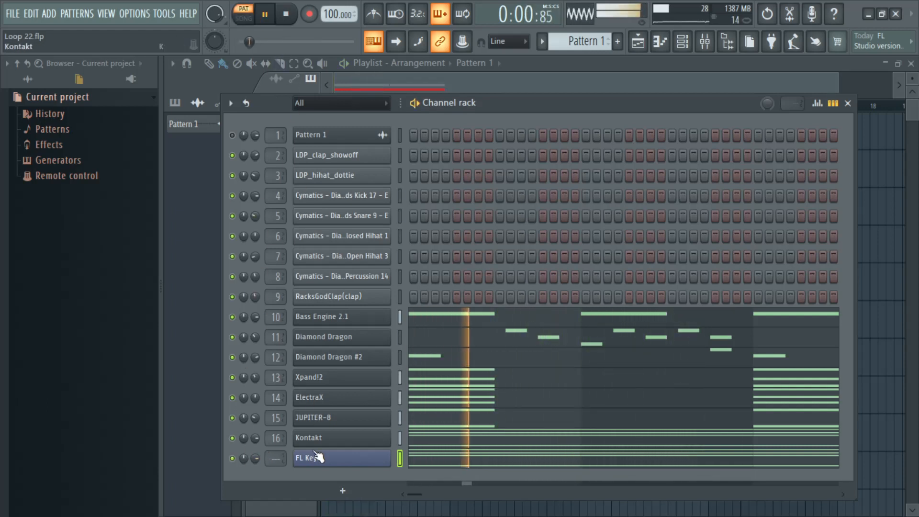
Step: Randomize the velocity and release levels of all notes in Kontakt's piano roll with Bipolar on, and close the piano roll
right_click(335, 438)
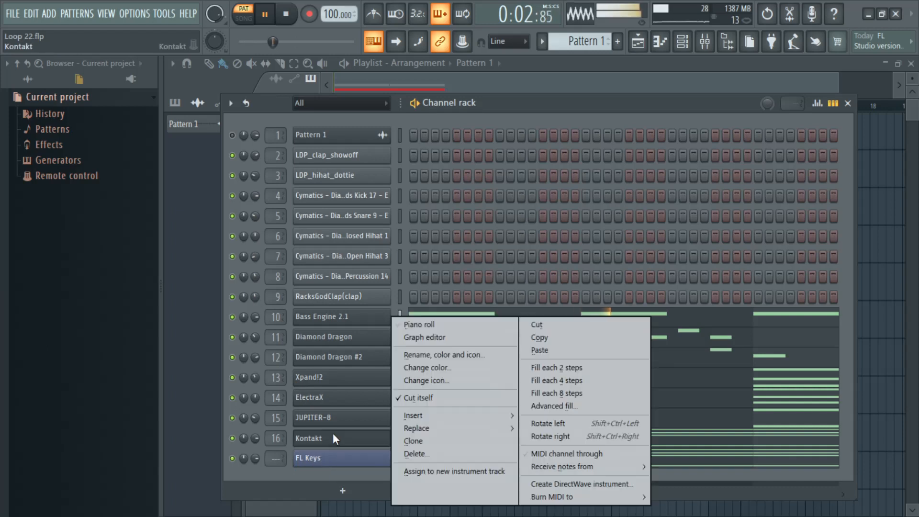
click(491, 325)
key(ctrl+a)
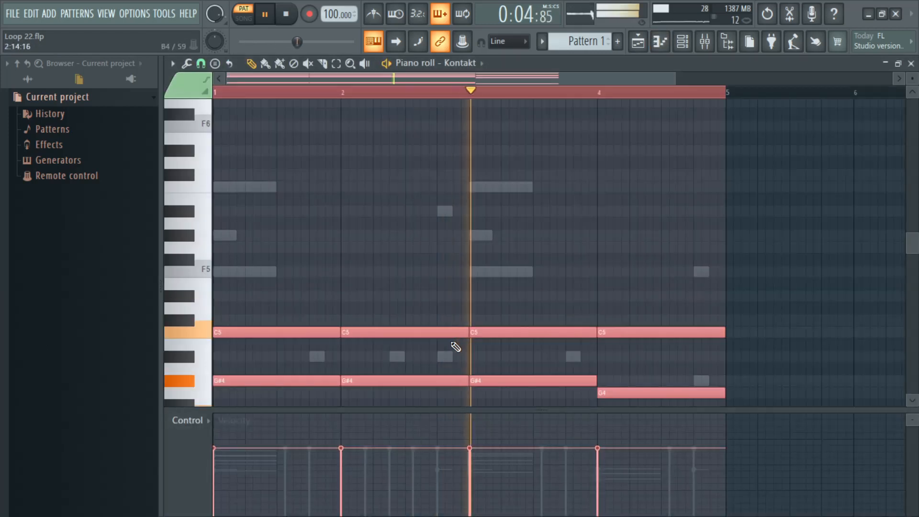
key(alt+r)
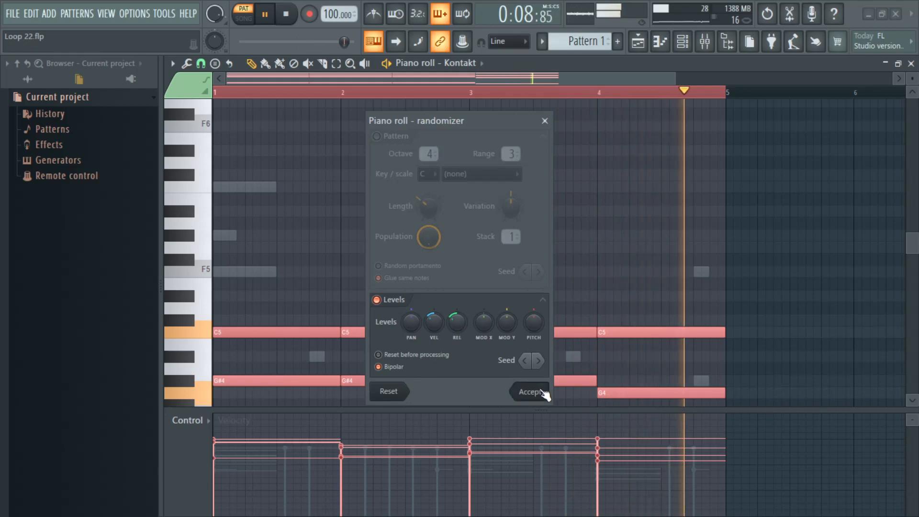
click(539, 391)
click(911, 63)
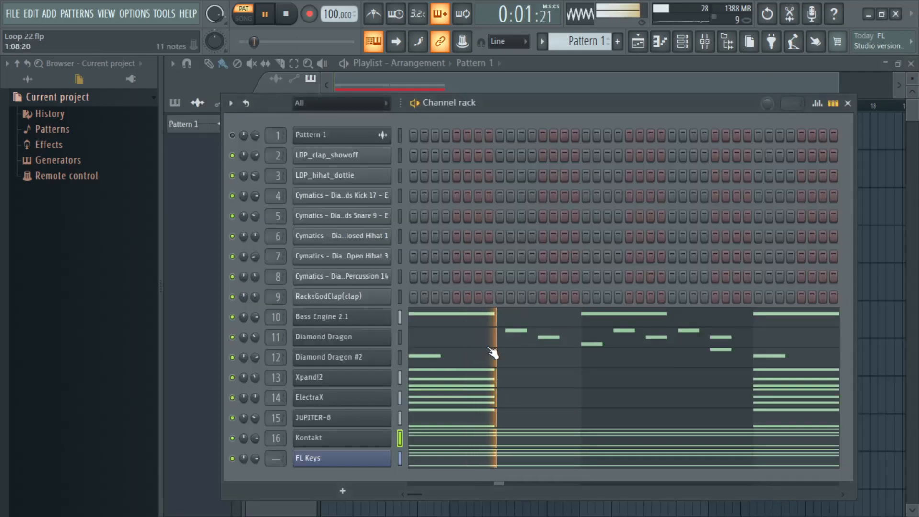
Step: Copy Kontakt's notes with the randomized levels into the FL Keys channel
right_click(378, 455)
click(538, 341)
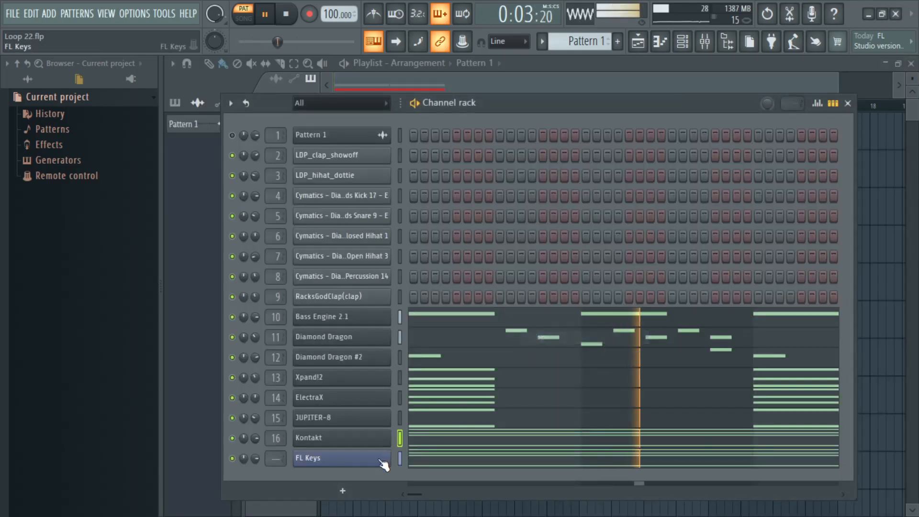
right_click(382, 460)
click(562, 352)
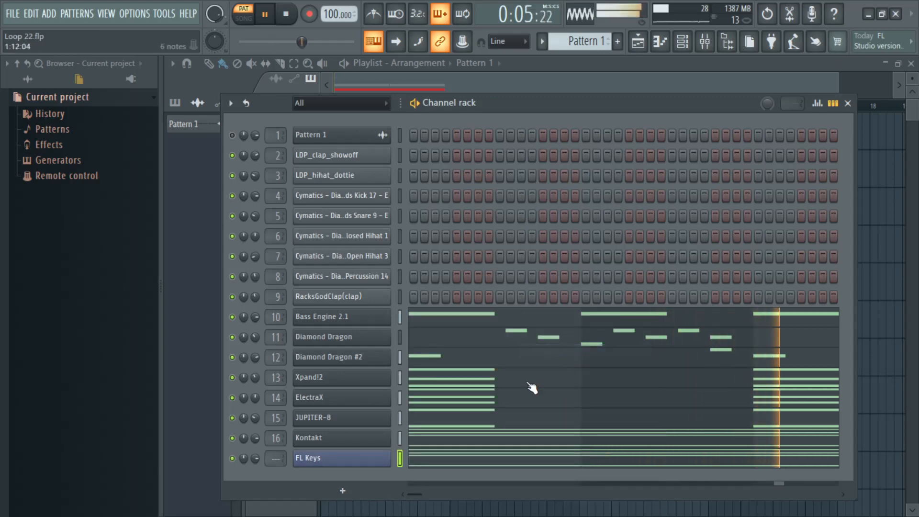
Step: Lower the velocity of all FL Keys notes in the piano roll and close the piano roll
right_click(338, 465)
click(451, 325)
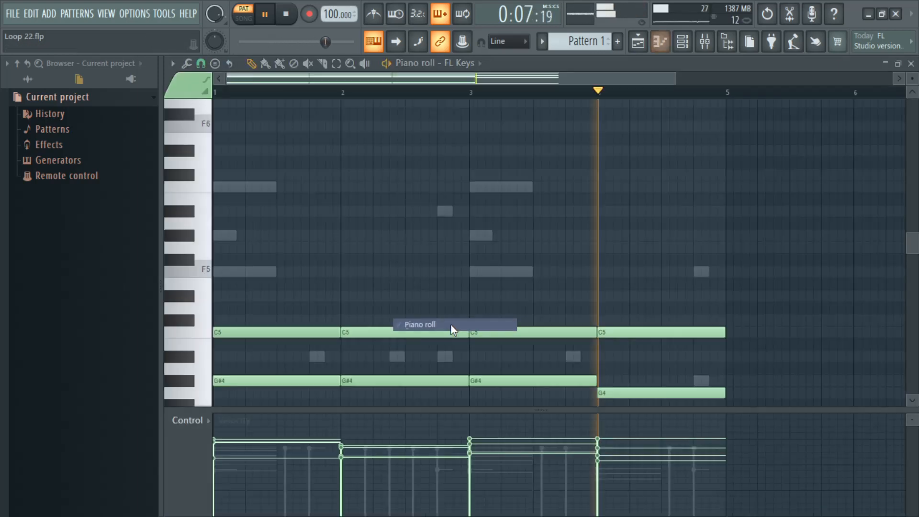
key(ctrl+a)
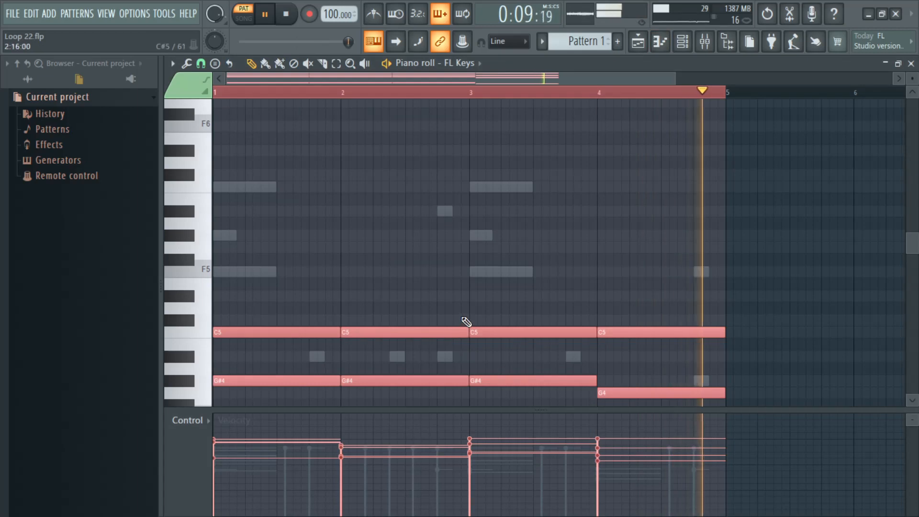
scroll(463, 320, down, 3)
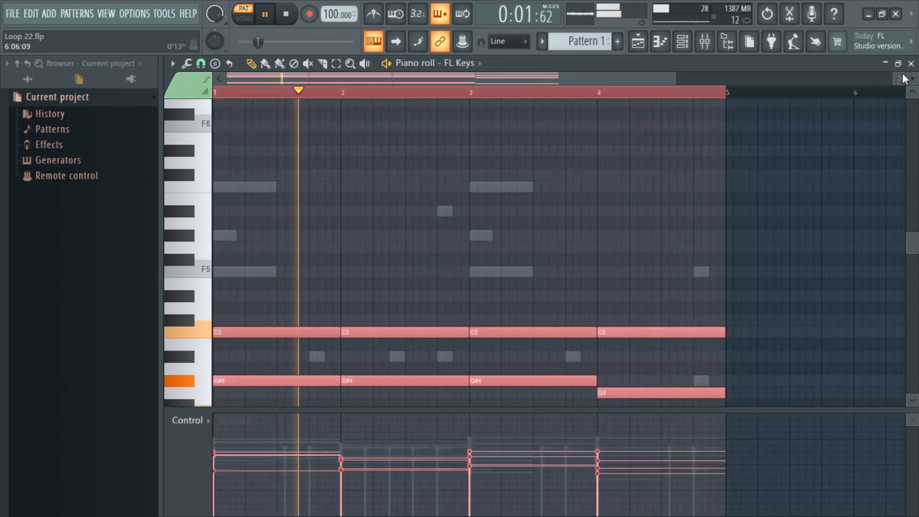
click(912, 63)
Step: Route the FL Keys channel to mixer track 17, then open its plugin window and close it again
drag(638, 97, 610, 66)
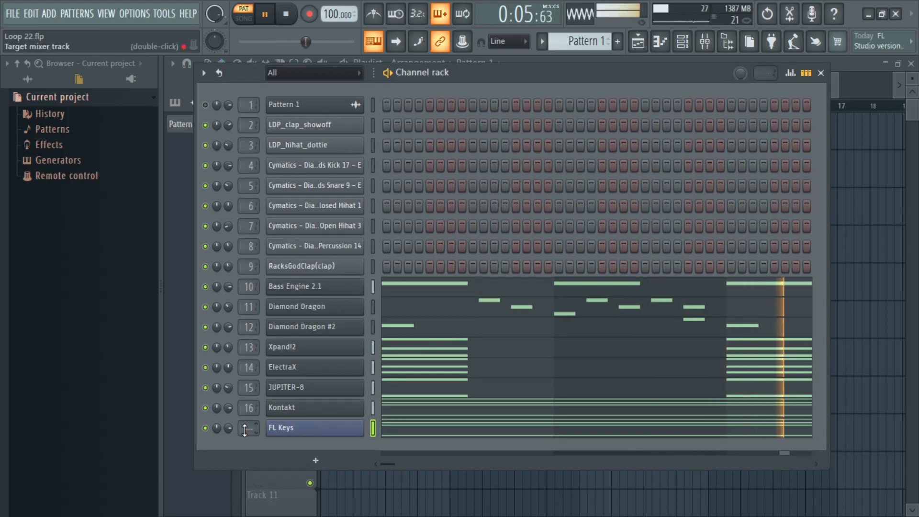
click(283, 429)
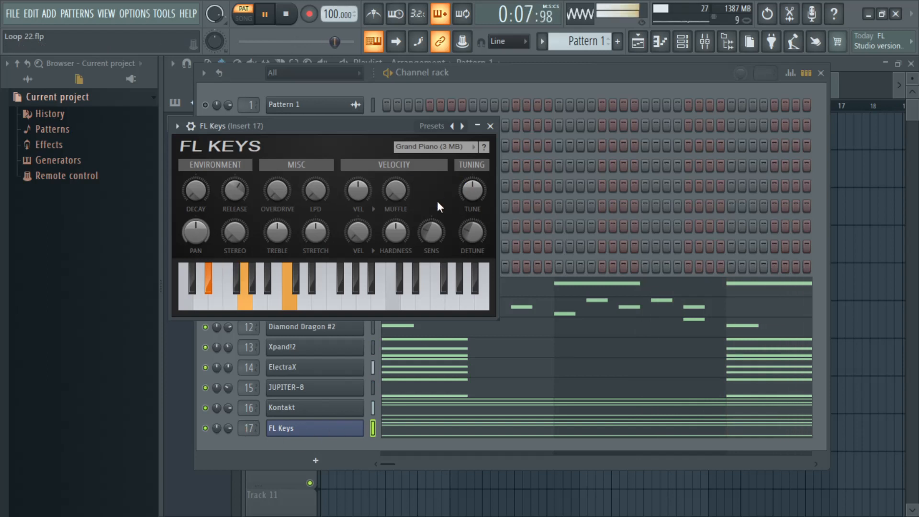
click(492, 126)
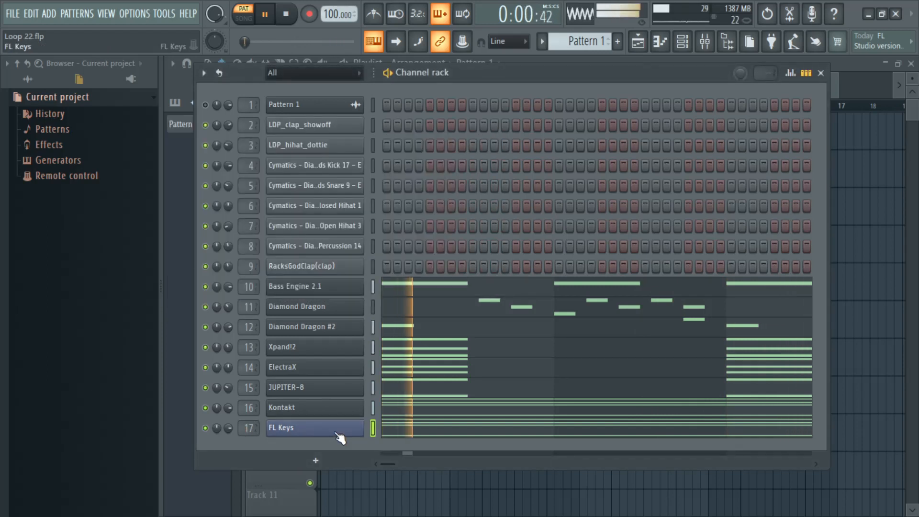
Step: Transpose all FL Keys notes up one octave in the piano roll and close it
right_click(362, 430)
click(424, 329)
key(ctrl+a)
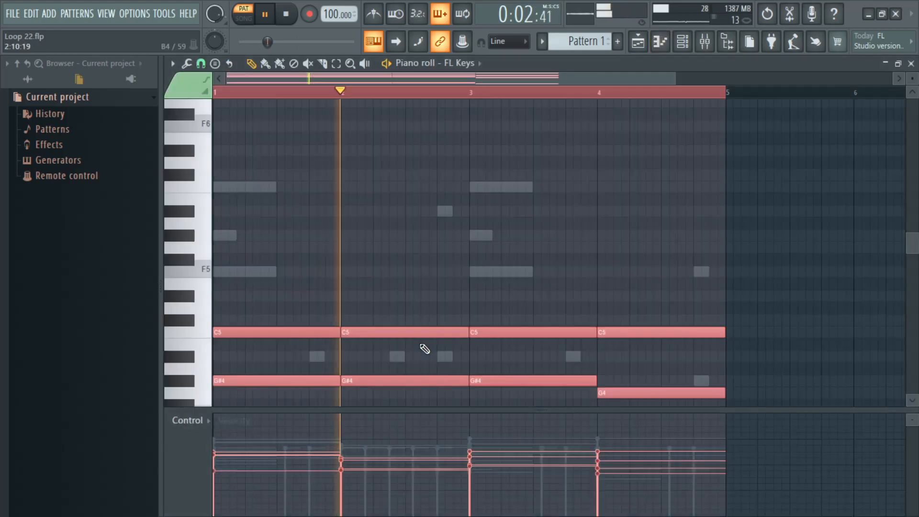
key(ctrl+Up)
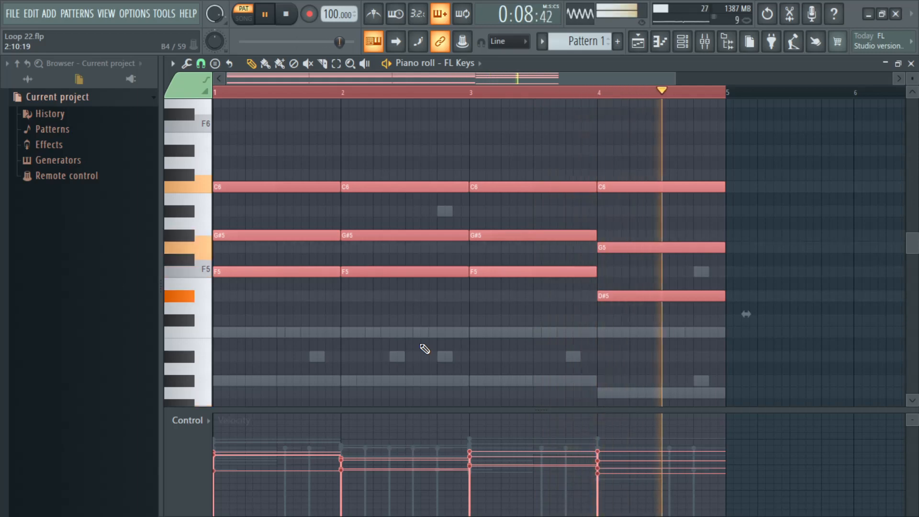
click(911, 63)
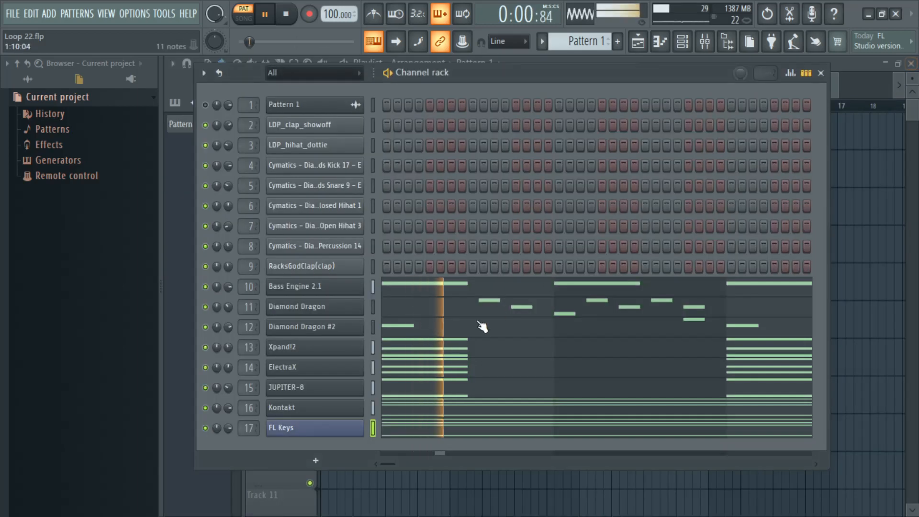
Step: Lower the Diamond Dragon #2 channel's volume slightly, play the result in song mode and close the channel rack
drag(229, 327, 230, 335)
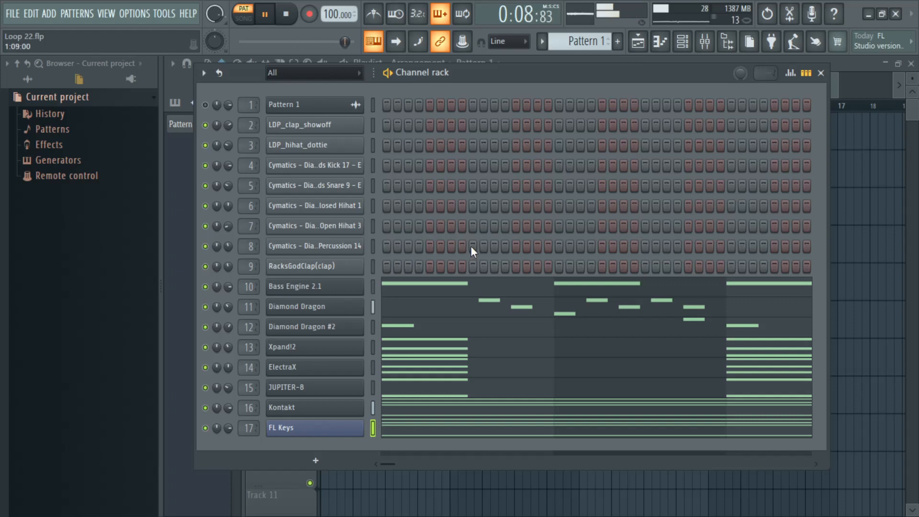
key(space)
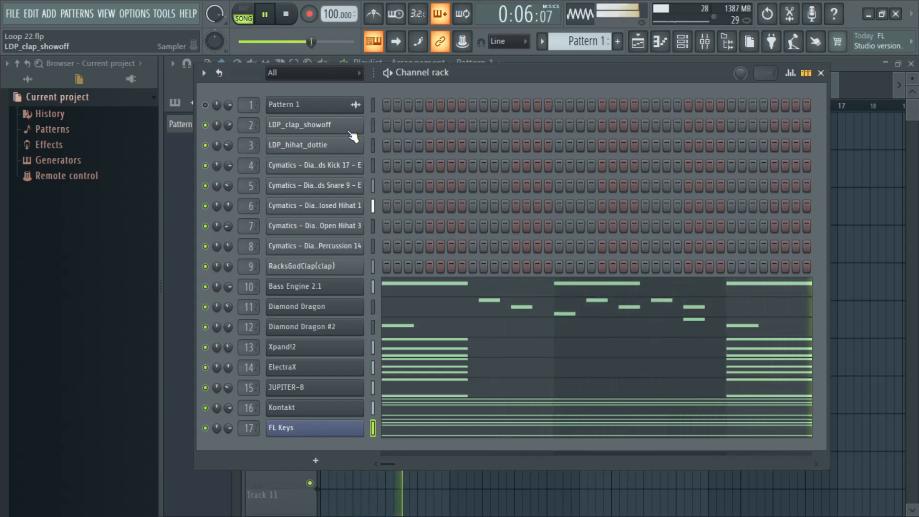
click(821, 73)
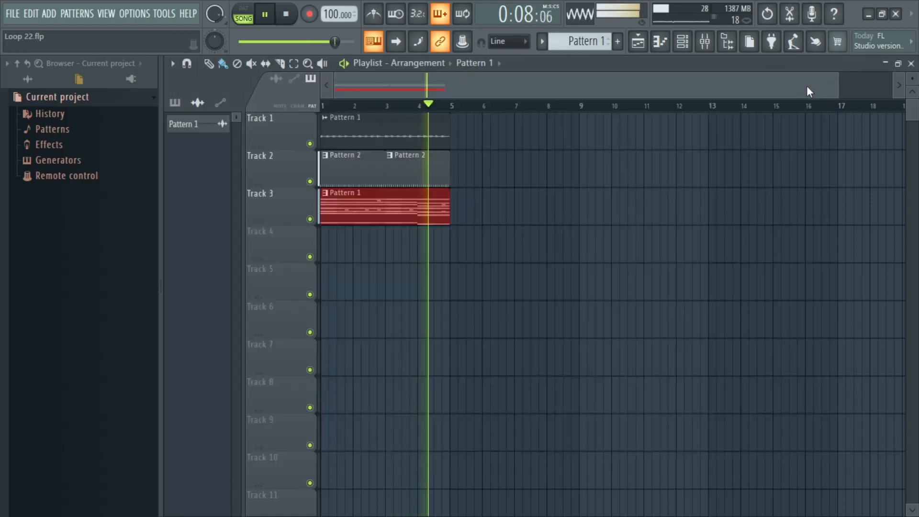
Step: Delete the Pattern 1 audio clip from Track 1 of the playlist using the Draw tool
click(209, 64)
right_click(390, 143)
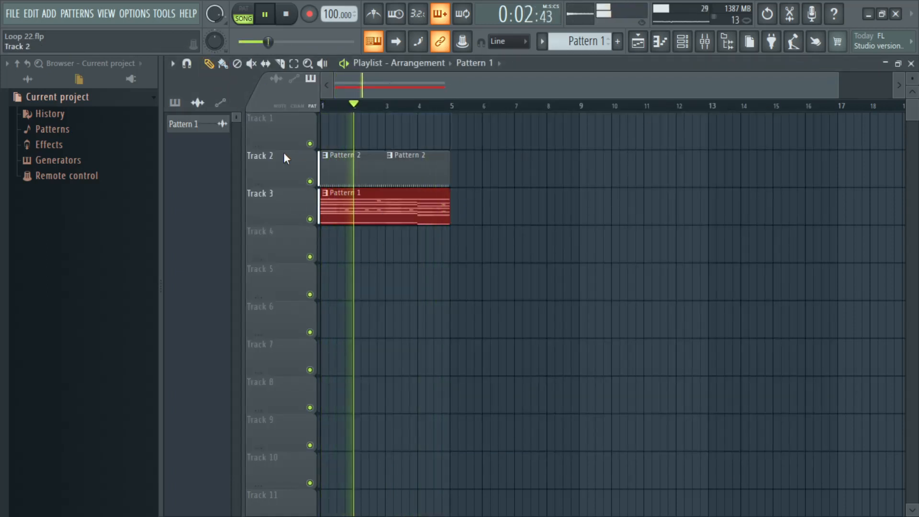
right_click(197, 126)
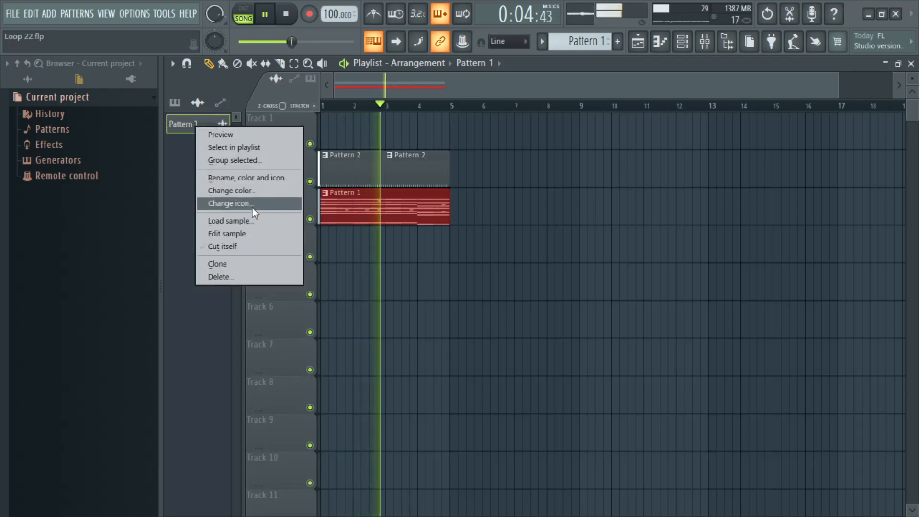
click(450, 91)
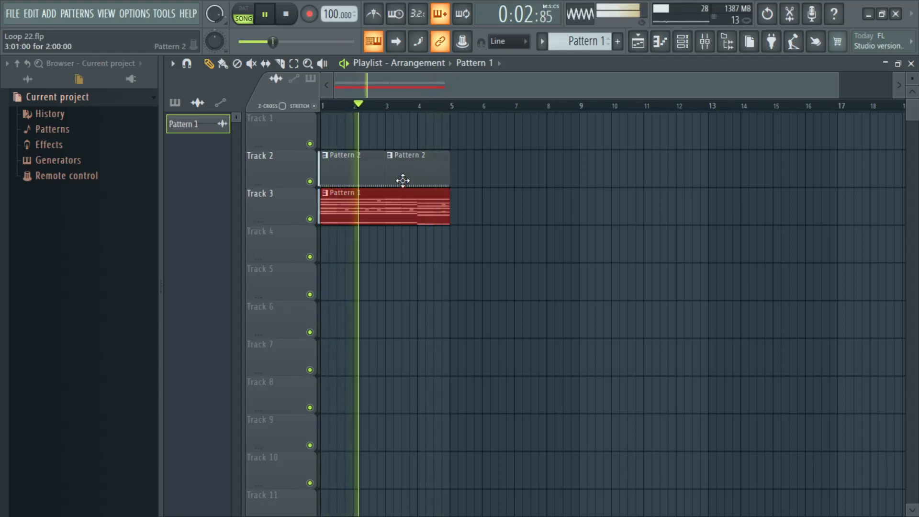
Step: Move the Pattern 1 clip from Track 3 to Track 1 and split Pattern 1 by channel
drag(379, 209, 363, 129)
click(544, 48)
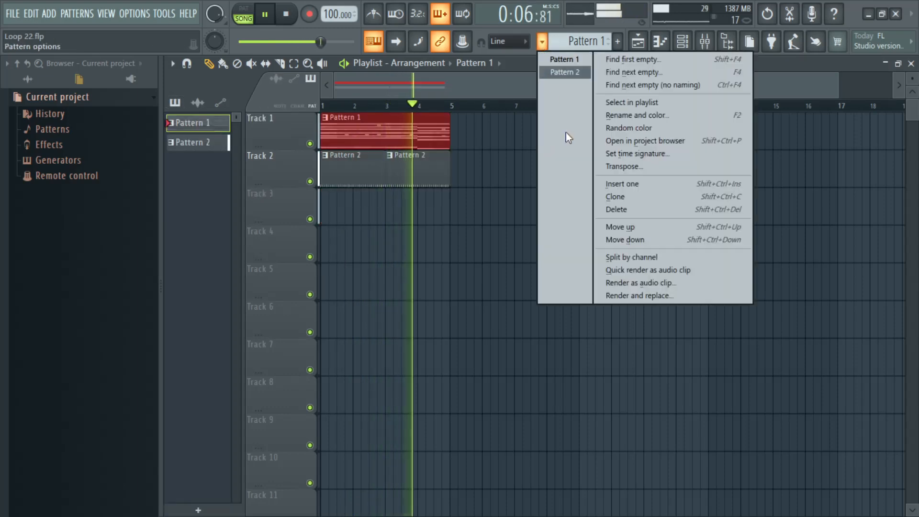
click(631, 257)
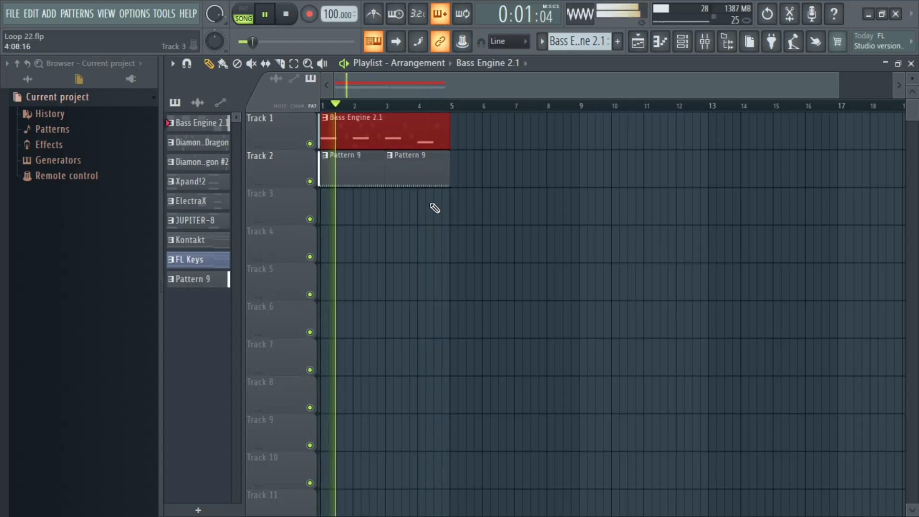
Step: Move the Pattern 9 drum clips to Track 7, delete the second copy and split Pattern 9 by channel
drag(437, 221, 345, 361)
right_click(404, 358)
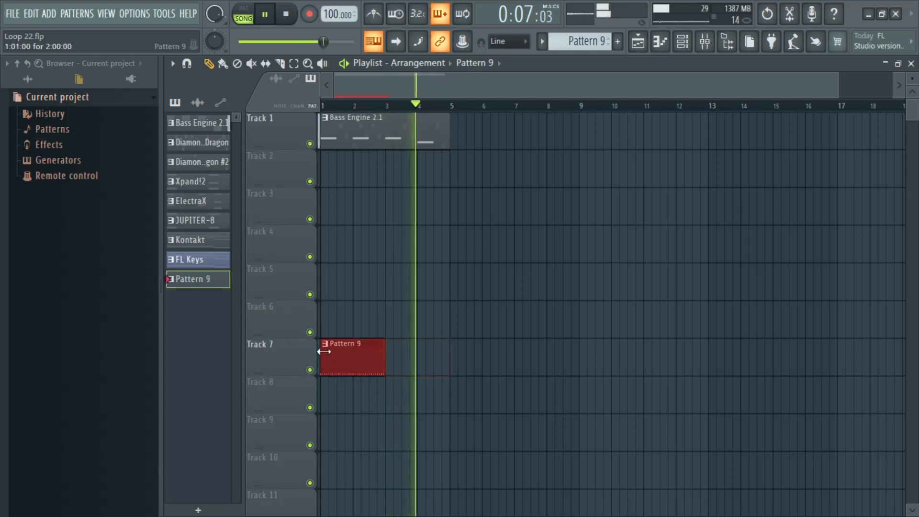
click(542, 41)
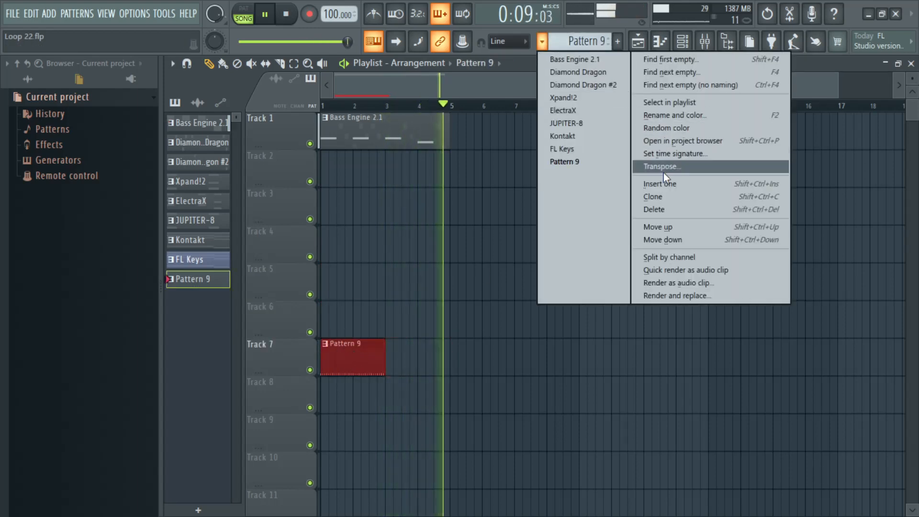
click(669, 261)
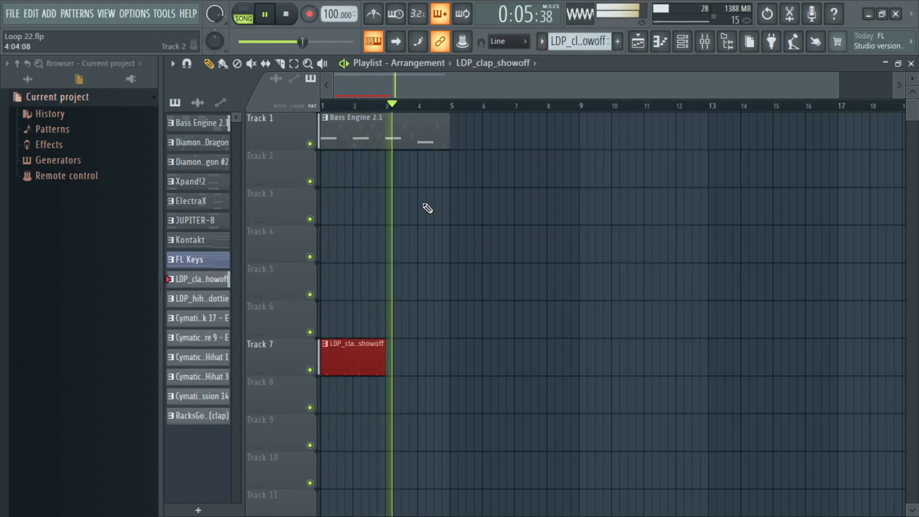
Step: Clear the playlist and place all patterns from Bass Engine 2.1 to RacksGodClap(clap) at bar 1, one per track
drag(397, 411, 338, 138)
key(Delete)
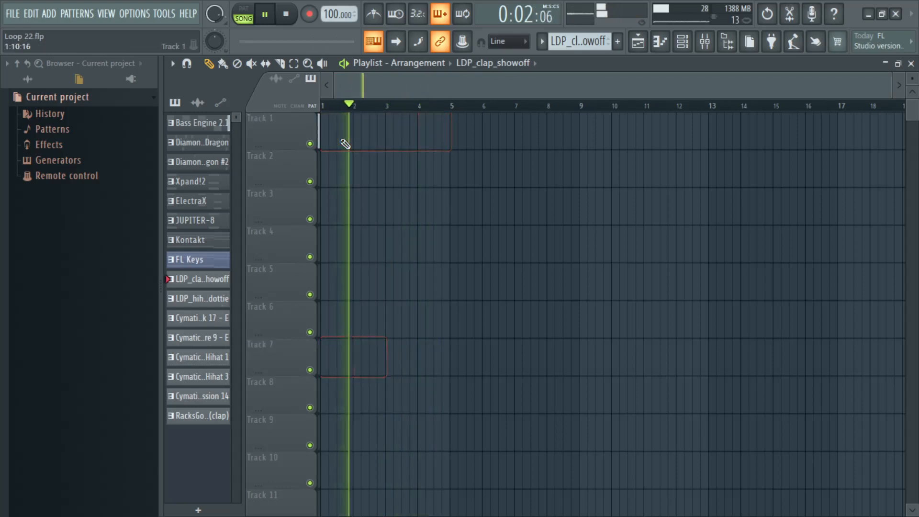
click(210, 129)
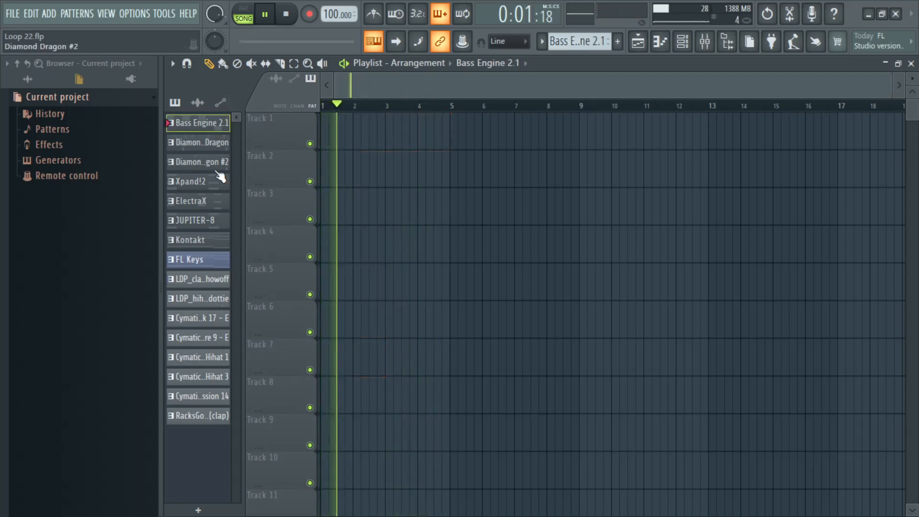
shift+click(223, 417)
drag(215, 119, 270, 128)
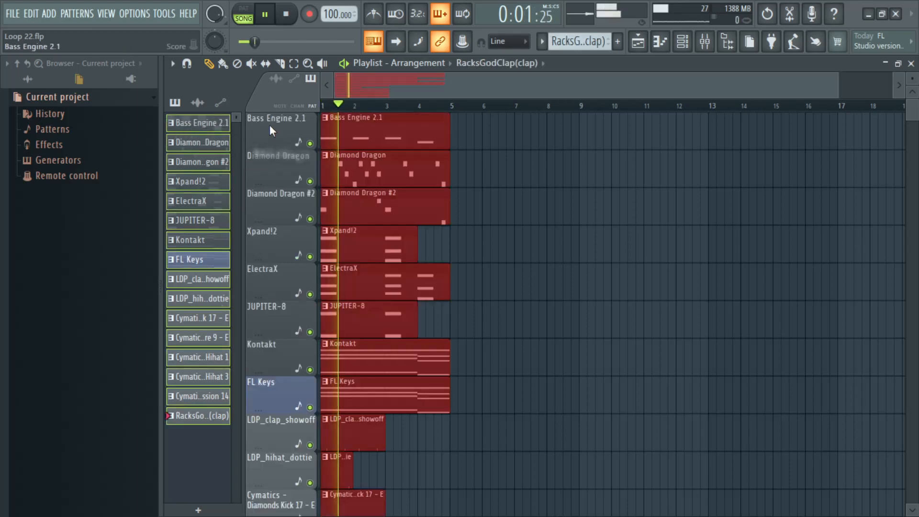
Step: Duplicate the drum clips from LDP_clap_showoff to RacksGodClap(clap) so the copies start at bar 3
scroll(519, 205, down, 5)
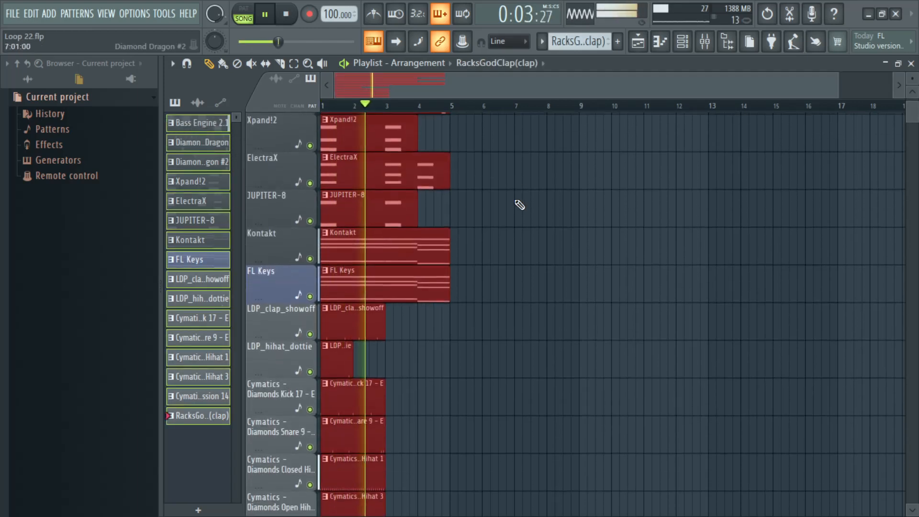
scroll(520, 204, up, 3)
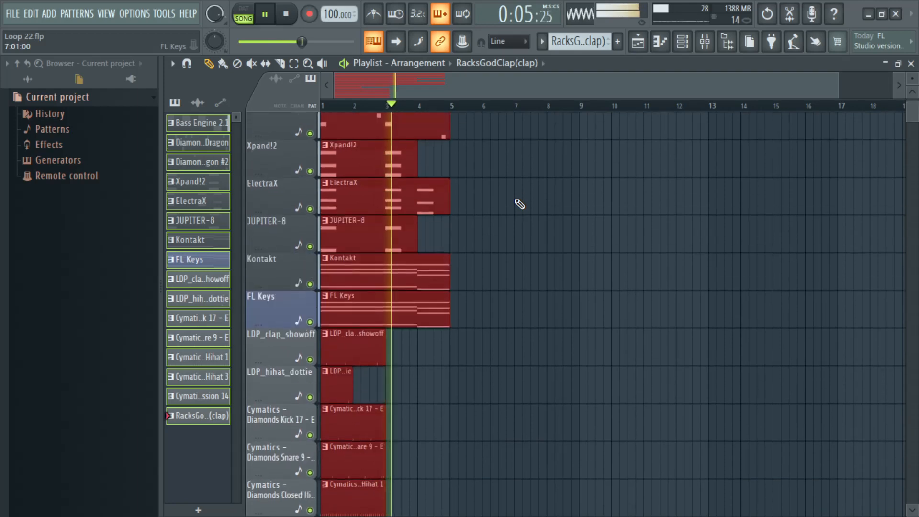
scroll(518, 204, down, 4)
ctrl+click(486, 320)
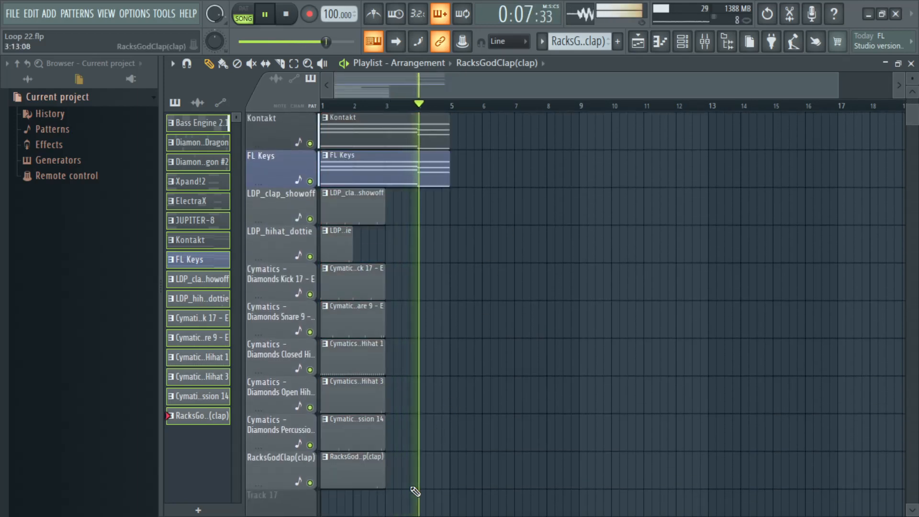
drag(410, 489, 330, 203)
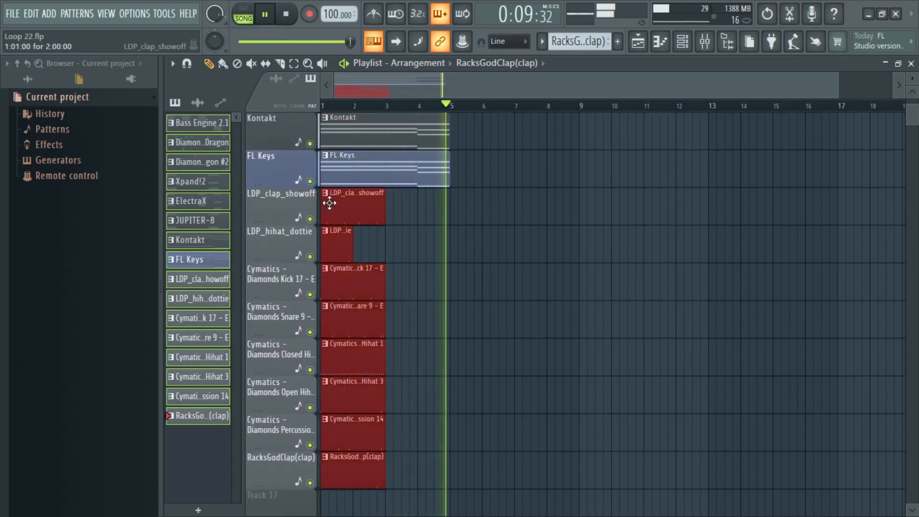
key(ctrl+b)
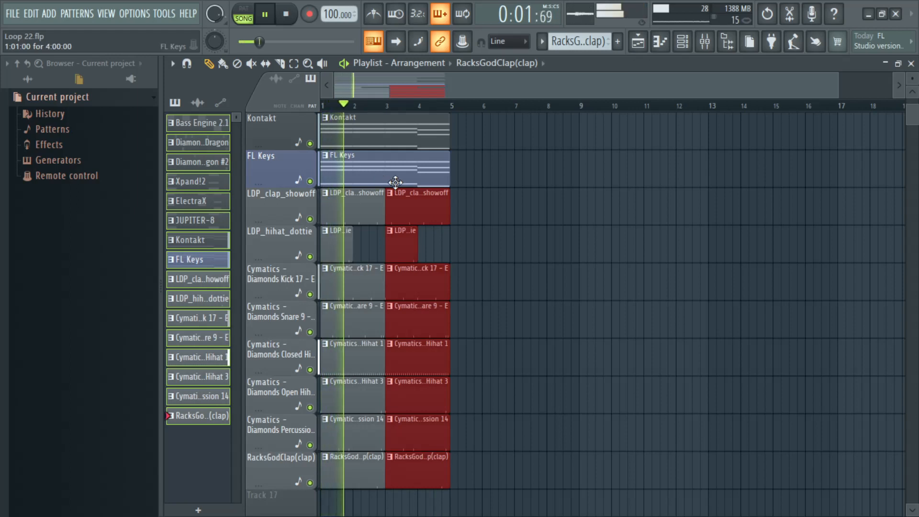
Step: Reduce the playlist track height and duplicate the four-bar block of all tracks repeatedly to extend the arrangement past bar 24
drag(912, 76, 912, 94)
scroll(665, 206, up, 6)
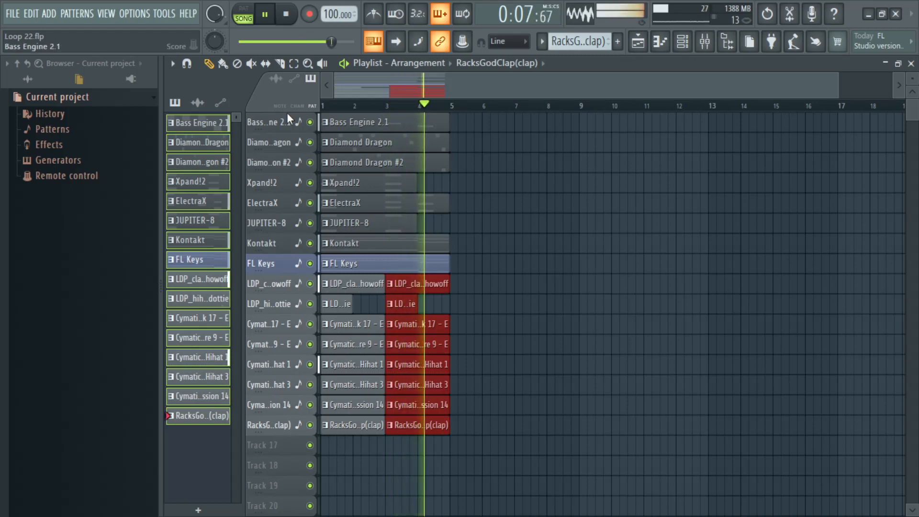
ctrl+click(496, 267)
drag(493, 435, 321, 113)
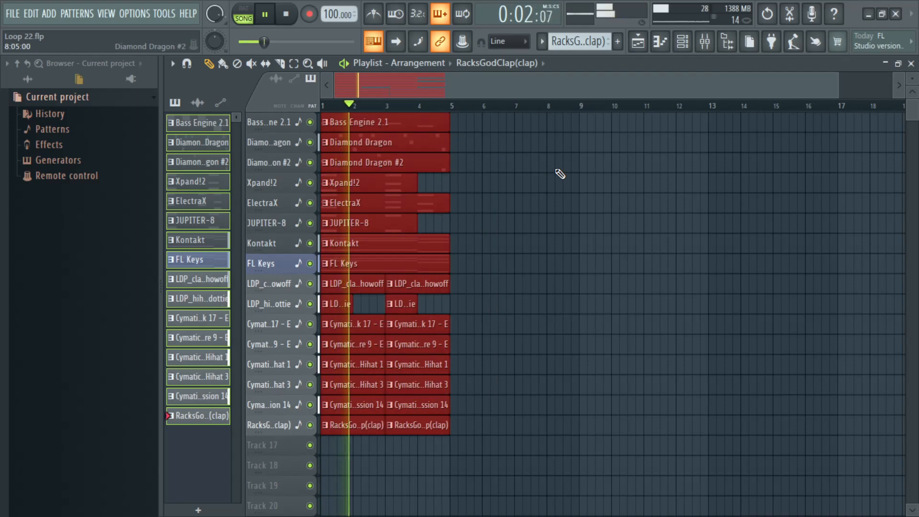
key(ctrl+b)
key(ctrl+b)
key(ctrl+b)
key(ctrl+b)
key(ctrl+b)
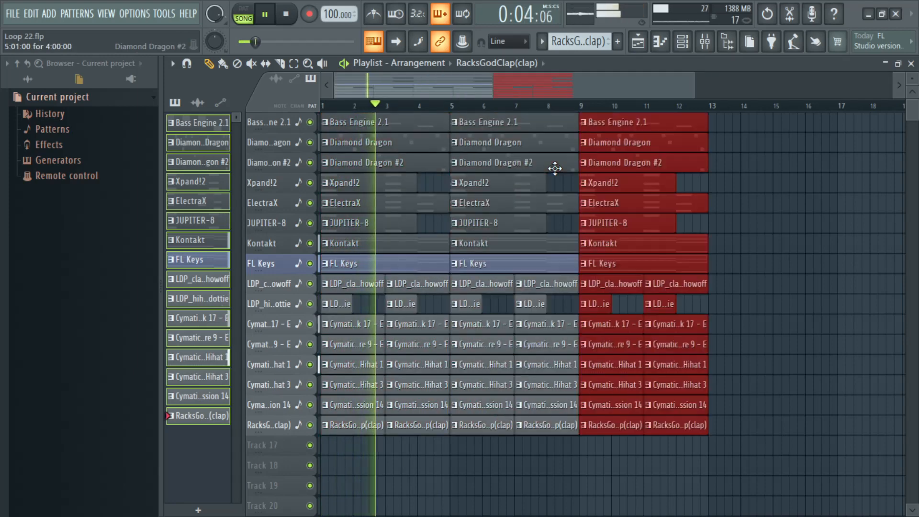
key(ctrl+b)
key(ctrl+b)
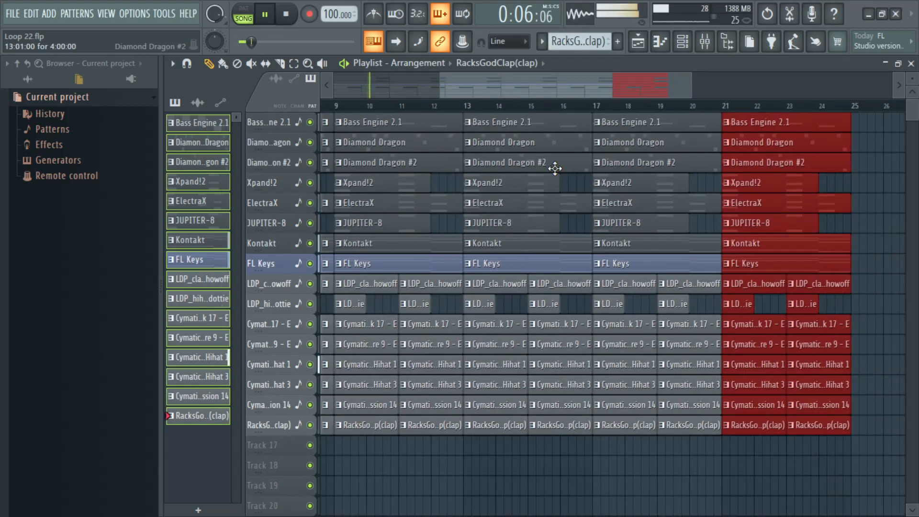
drag(646, 91, 346, 85)
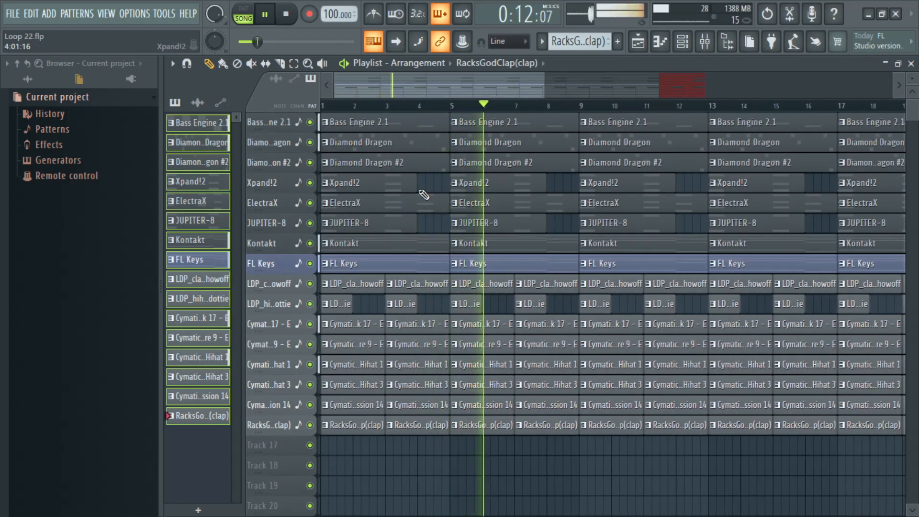
Step: Delete all drum clips from LDP_clap_showoff to RacksGodClap(clap) in bars 1 to 4
right_click(358, 287)
key(space)
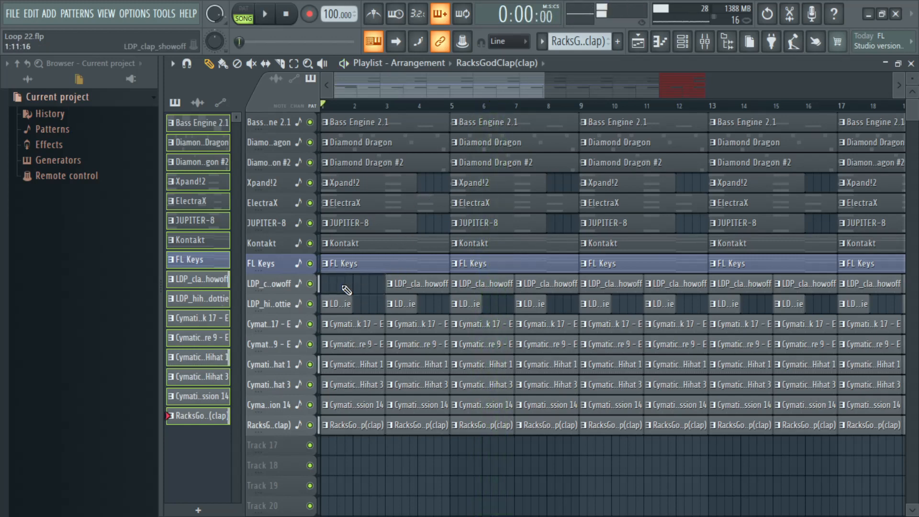
mouse_move(346, 290)
mouse_down()
mouse_move(354, 465)
mouse_move(405, 341)
mouse_move(403, 297)
mouse_up()
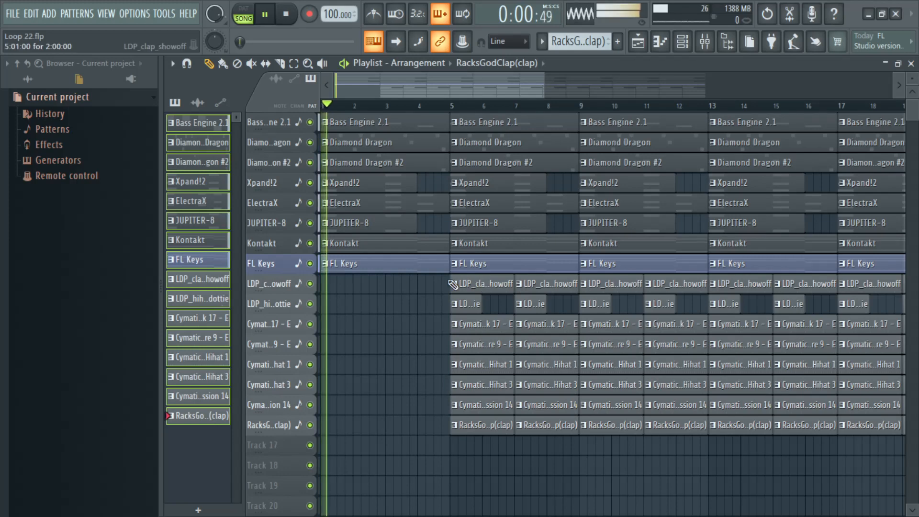
Step: Delete the Bass Engine 2.1 clips at bars 1 and 5 and the Diamond Dragon clip at bar 1
key(space)
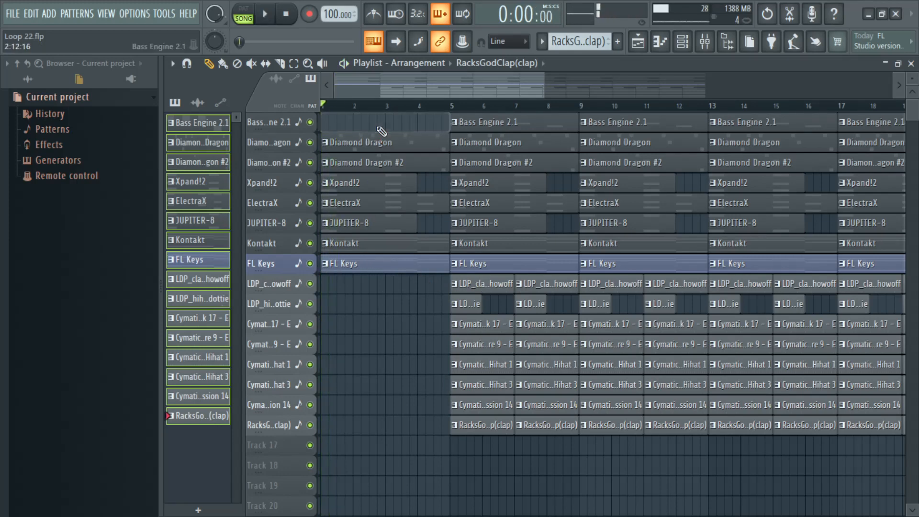
key(space)
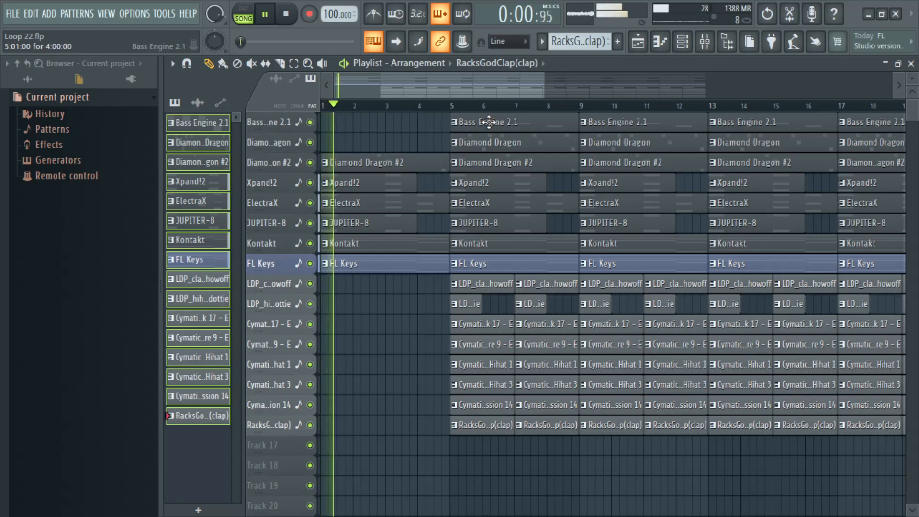
right_click(486, 125)
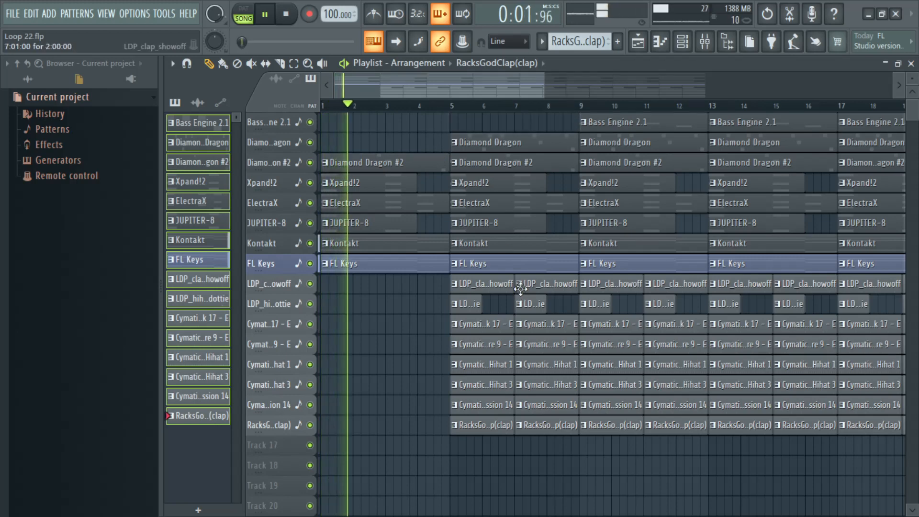
Step: Delete the Cymatics Diamonds Kick 17 clips in bars 5 to 8 and play the transition from the middle of bar 4
scroll(536, 307, down, 1)
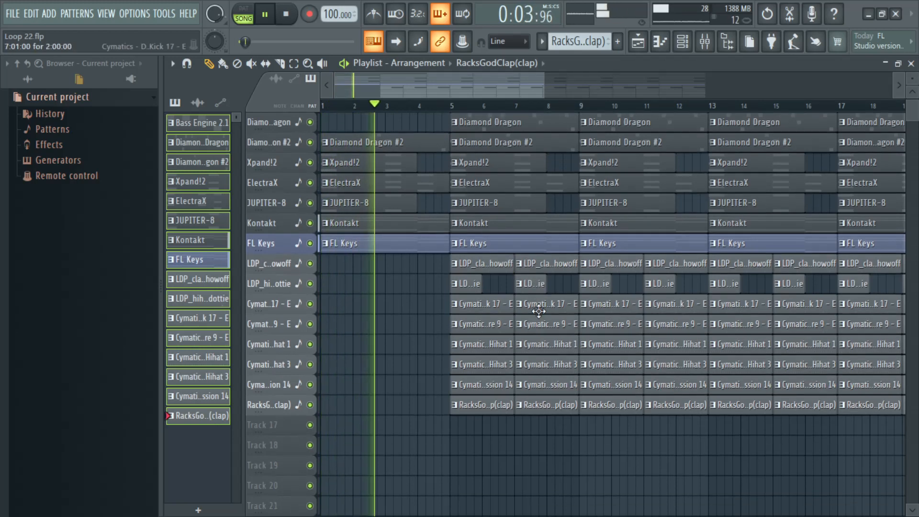
drag(544, 94, 432, 91)
key(space)
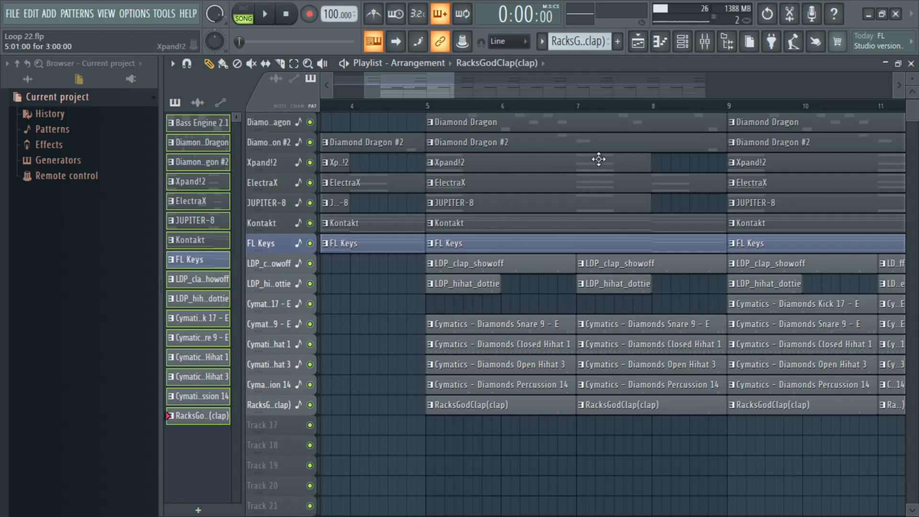
drag(451, 82, 409, 86)
click(370, 105)
key(space)
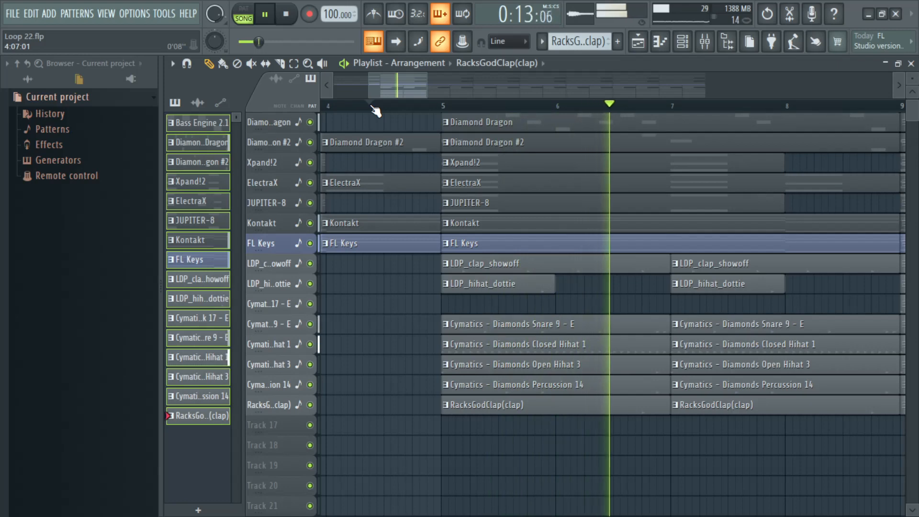
click(374, 106)
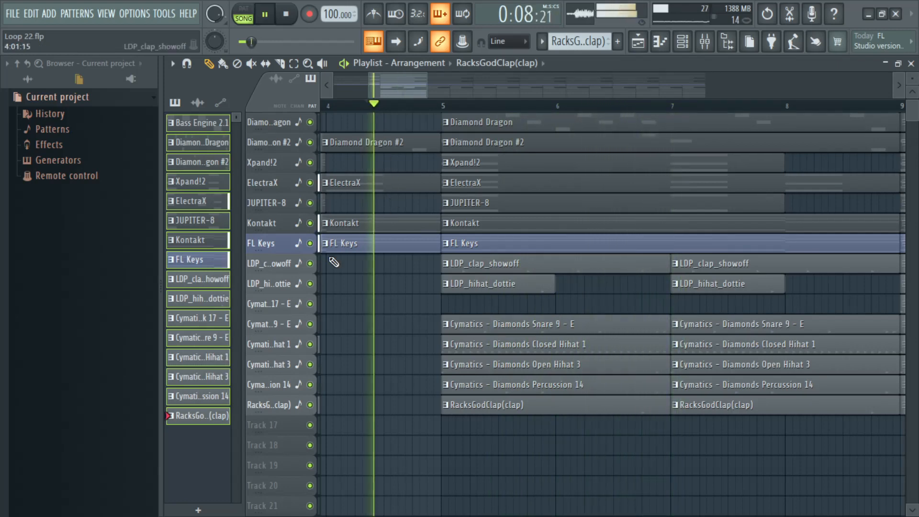
Step: Mute the LDP_clap_showoff, LDP_hihat_dottie and Snare 9 tracks, unmute the clap track and play the section
drag(310, 264, 310, 284)
key(space)
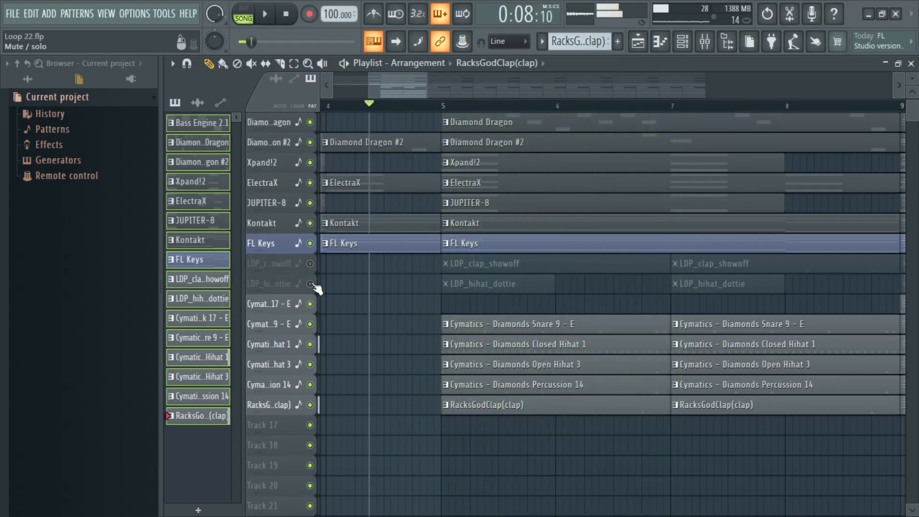
key(space)
click(310, 324)
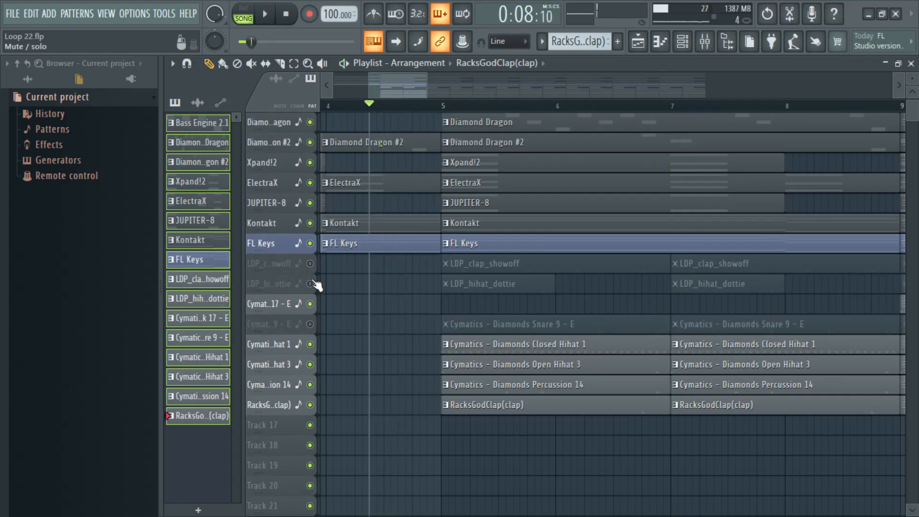
click(309, 263)
key(space)
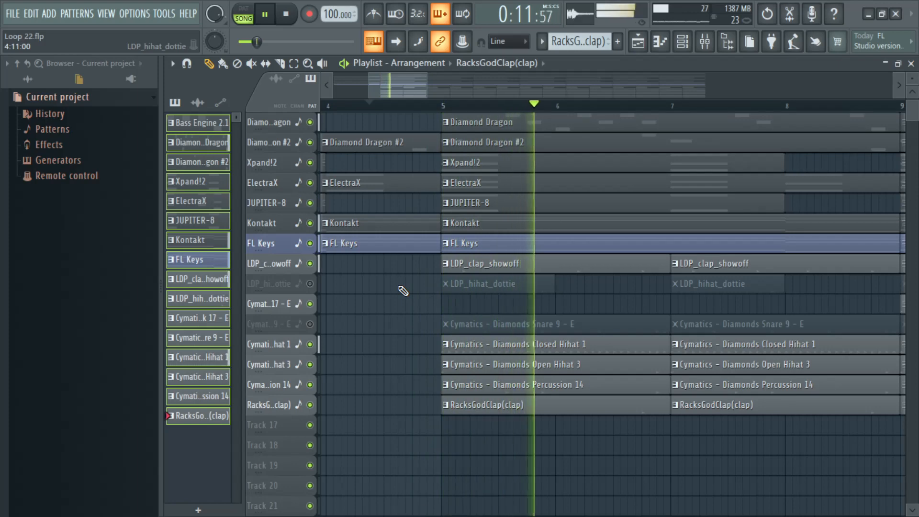
Step: Delete the LDP_hihat_dottie and Snare 9 clips at bar 5 and unmute both tracks
right_click(479, 284)
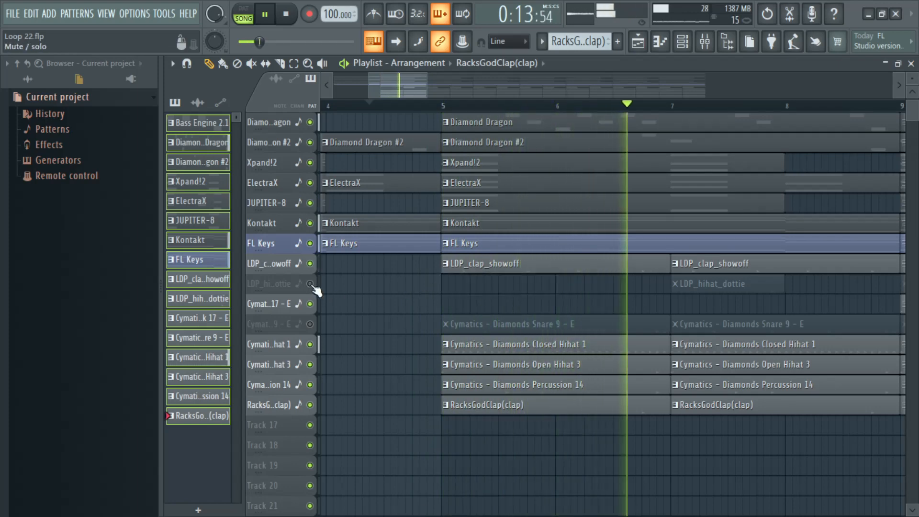
click(310, 284)
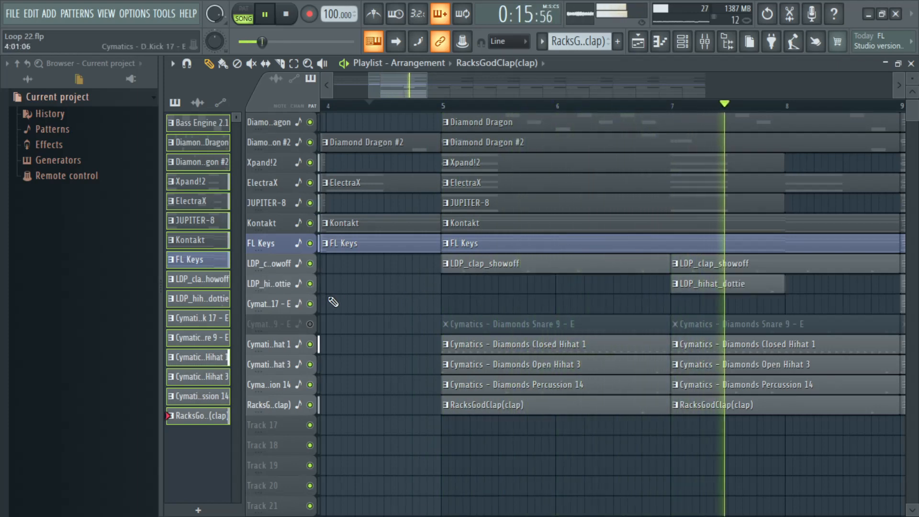
right_click(546, 328)
click(309, 324)
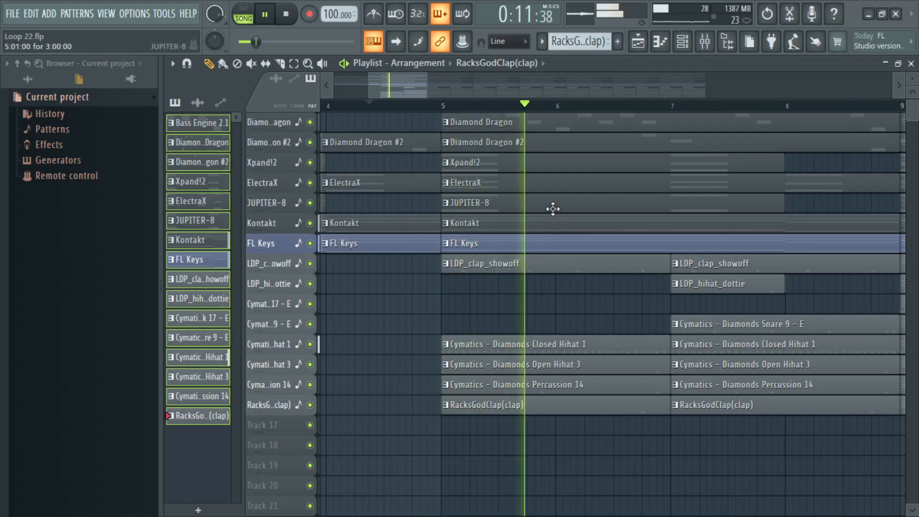
Step: Delete the Diamond Dragon clip at bar 5
scroll(515, 116, down, 4)
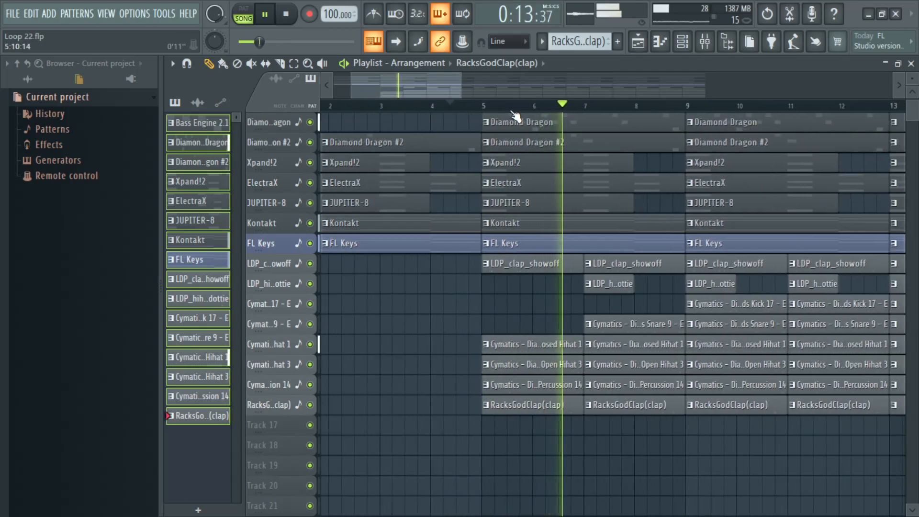
key(space)
scroll(545, 172, up, 1)
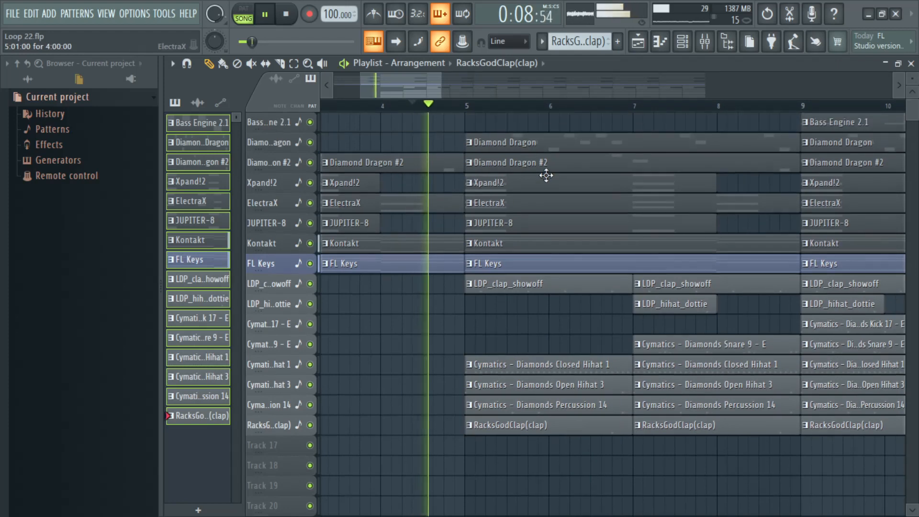
right_click(551, 151)
Step: Place a Bass Engine 2.1 clip at bar 5, play the transition and save the project
key(space)
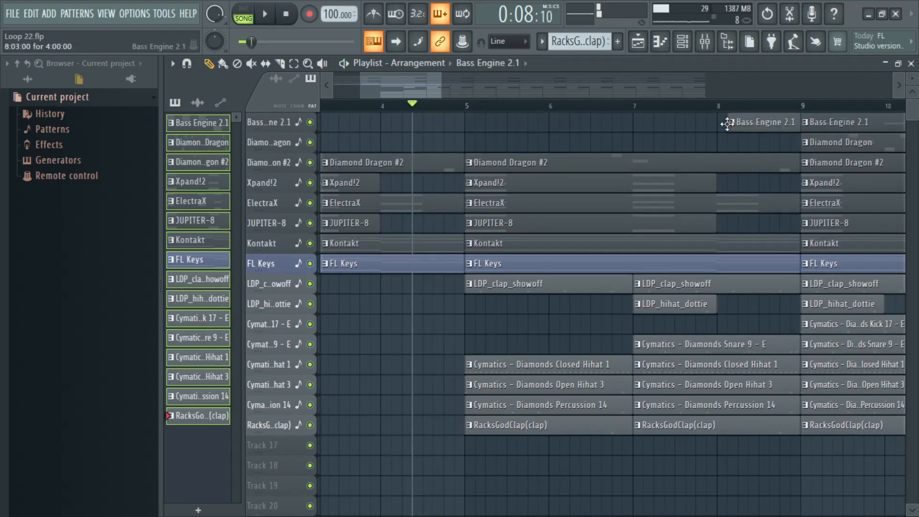
key(space)
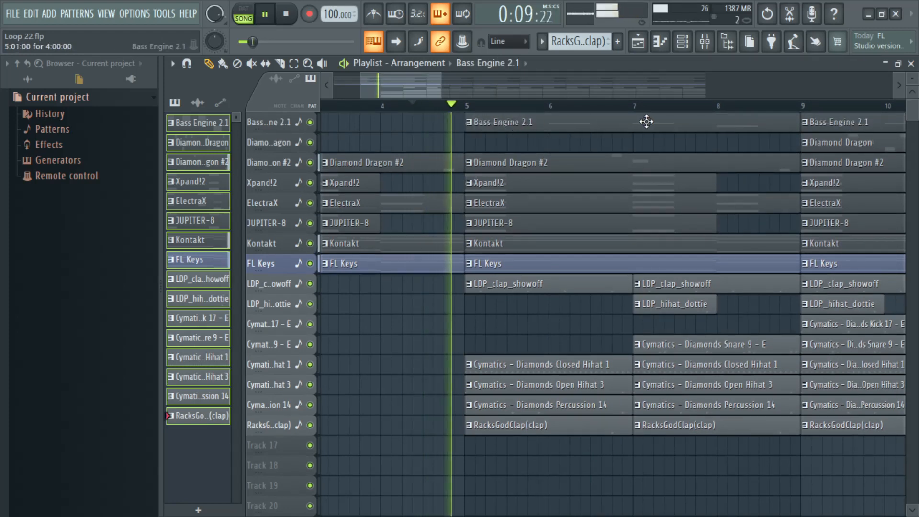
key(space)
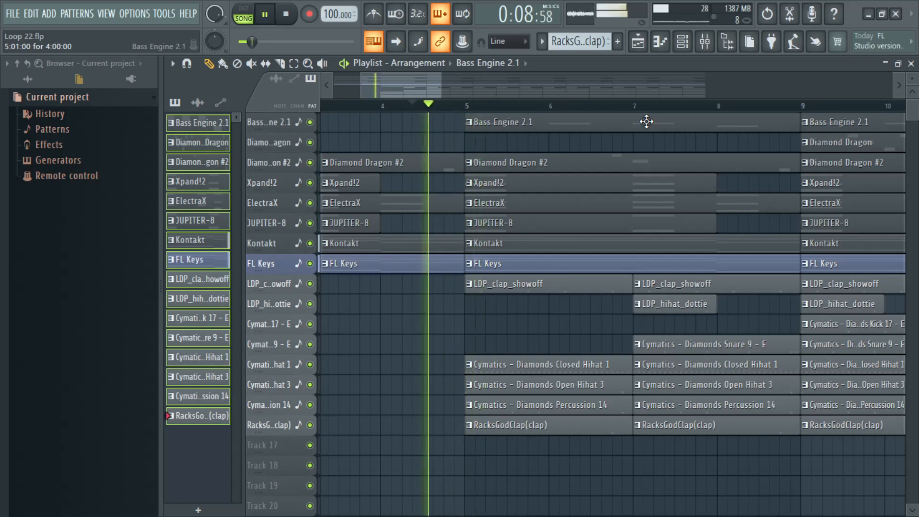
key(ctrl+s)
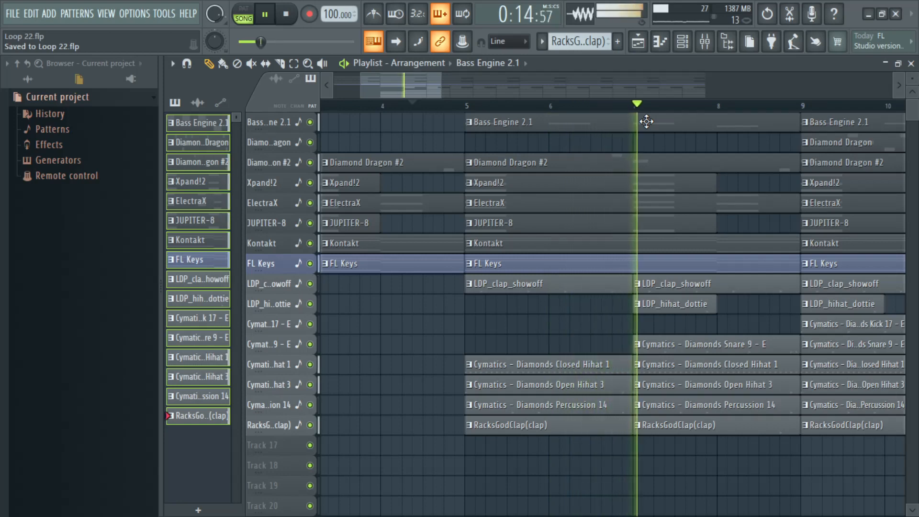
Step: Place a Diamond Dragon clip at bar 5 and play the transition
key(space)
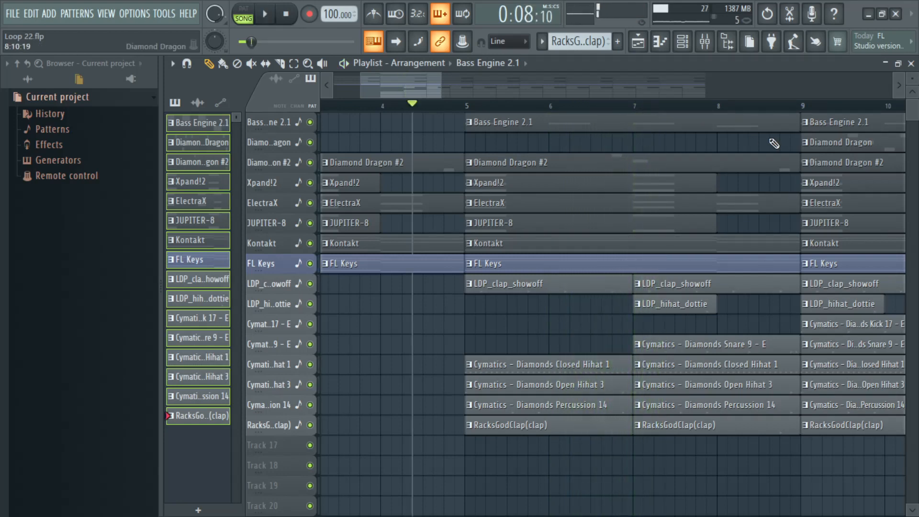
drag(836, 144, 527, 147)
key(space)
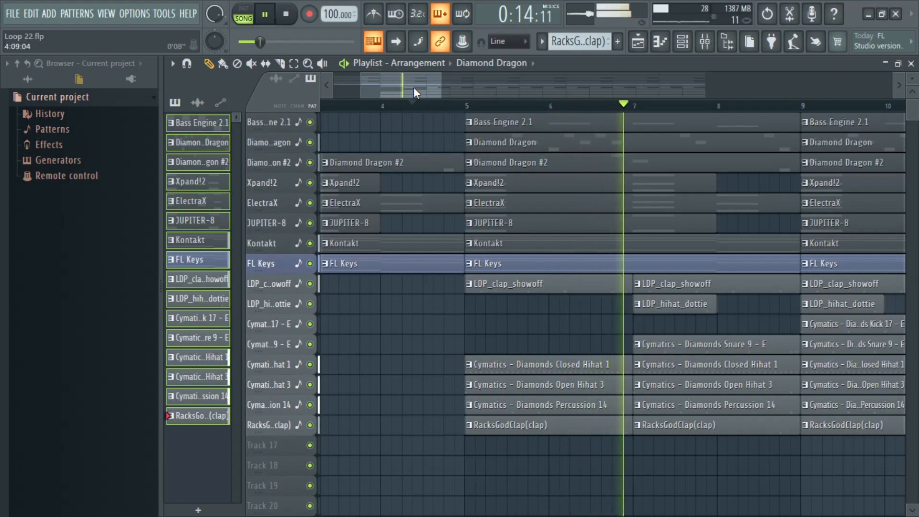
Step: Try the intro without the FL Keys clip at bar 1, undo the deletion and replay from the start
drag(413, 87, 279, 93)
right_click(398, 264)
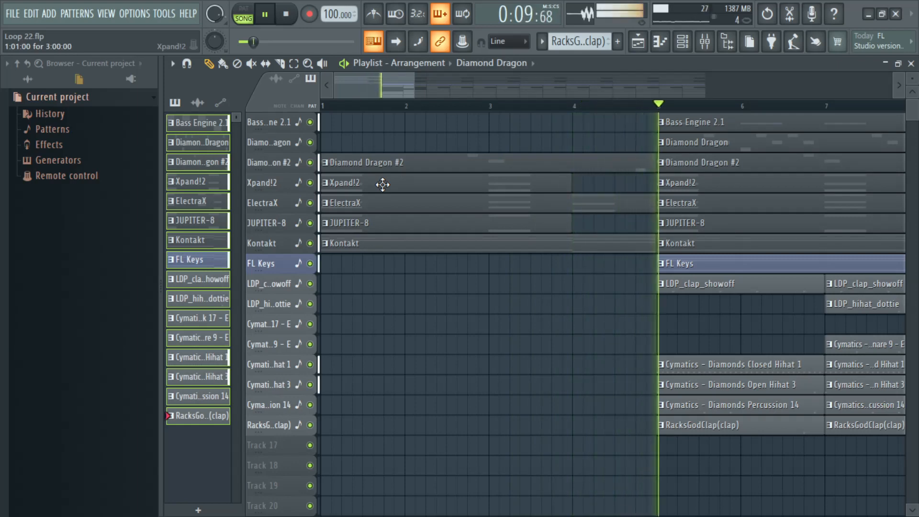
key(space)
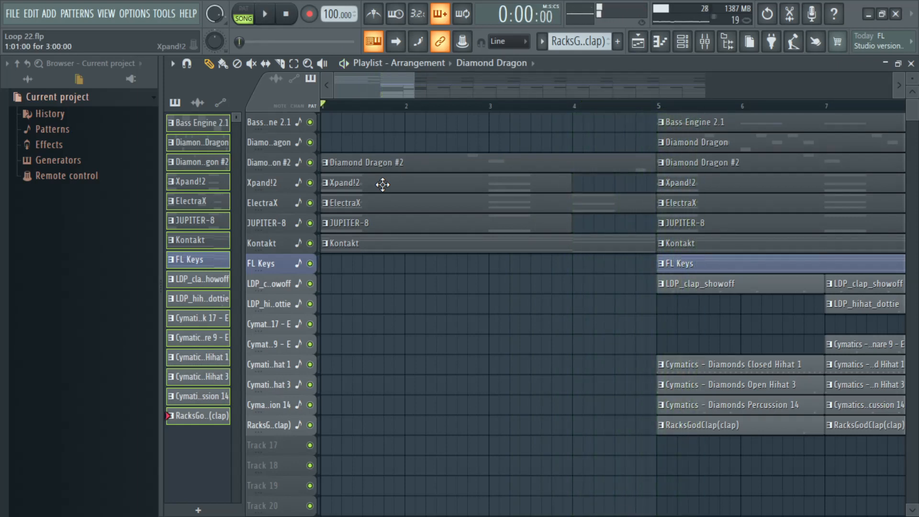
key(ctrl+z)
key(space)
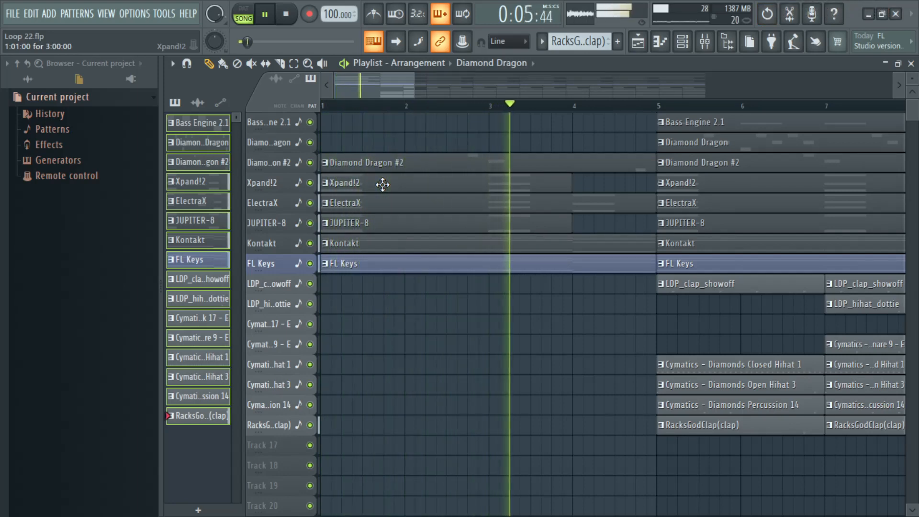
Step: Delete the Bass Engine 2.1 and Diamond Dragon clips in bars 17 to 24
scroll(519, 107, down, 4)
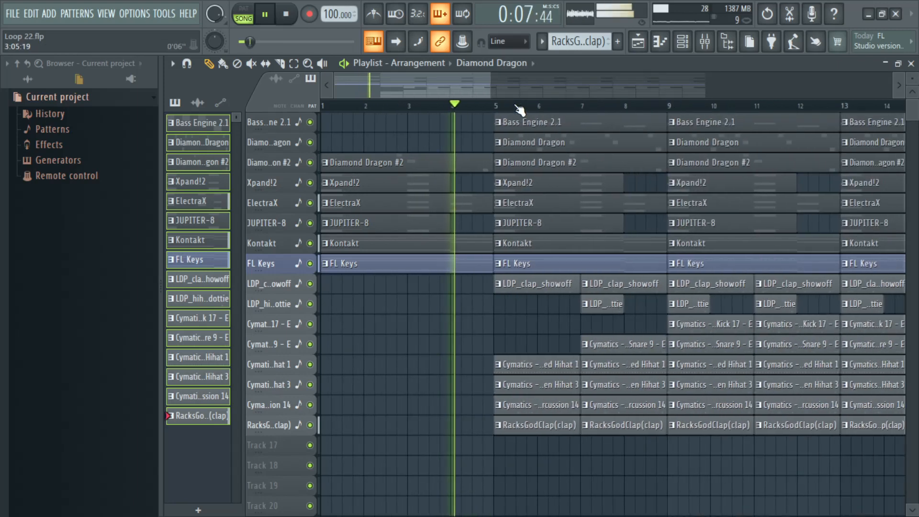
scroll(519, 110, down, 2)
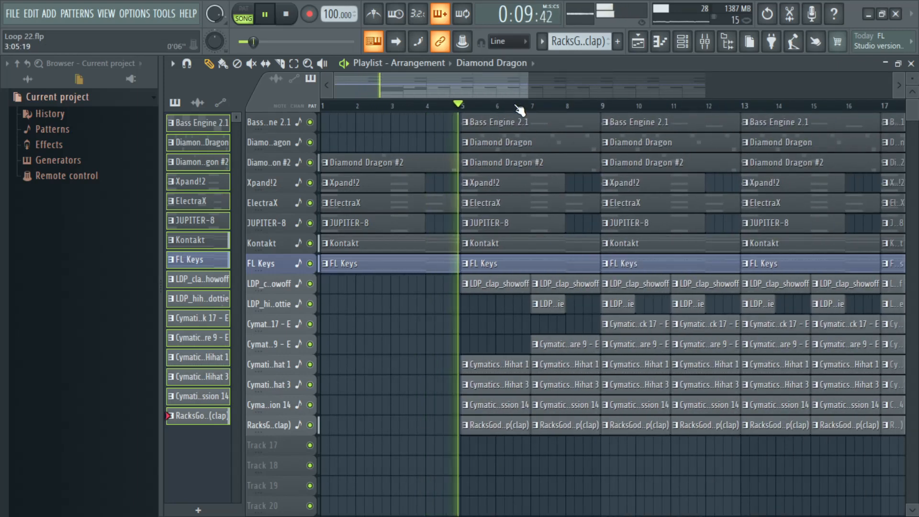
scroll(519, 109, down, 1)
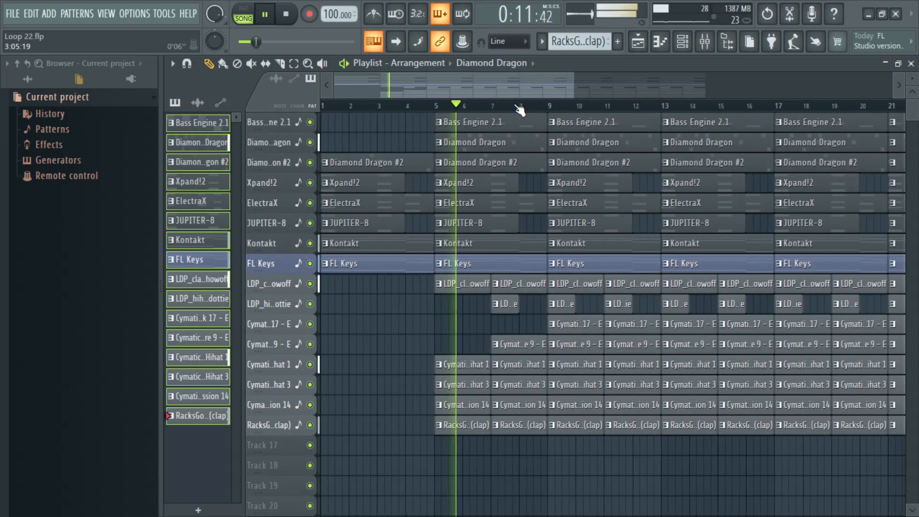
drag(527, 86, 631, 86)
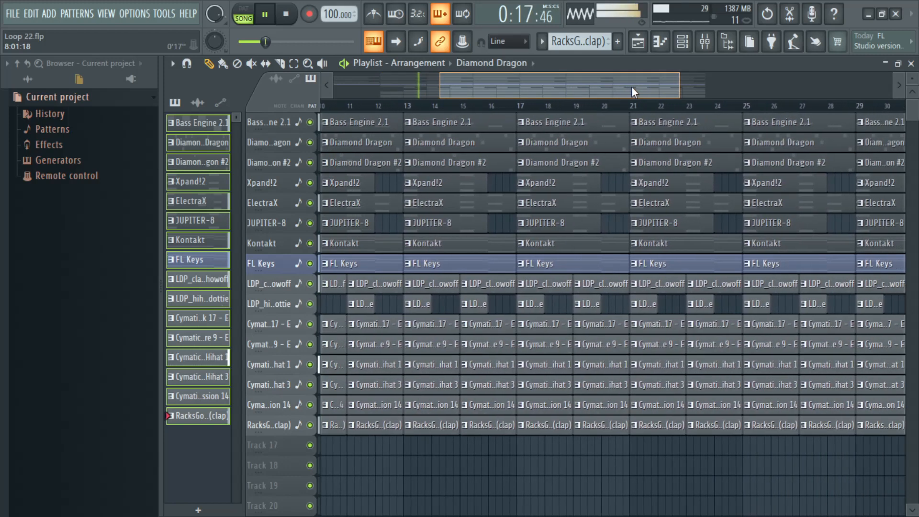
right_click(584, 127)
right_click(666, 142)
right_click(621, 145)
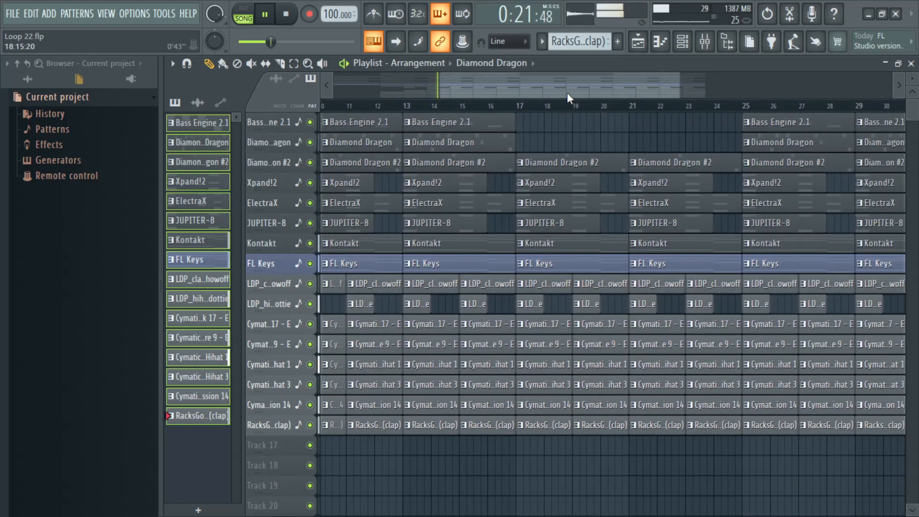
Step: Delete the LDP_hihat_dottie and Closed Hihat 1 clips in bars 17 to 20
scroll(557, 96, down, 2)
scroll(558, 87, down, 2)
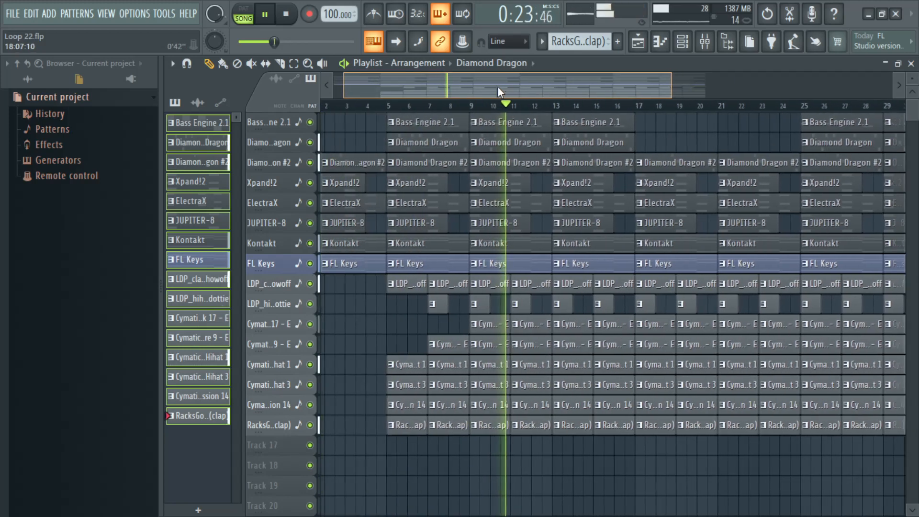
scroll(681, 101, up, 3)
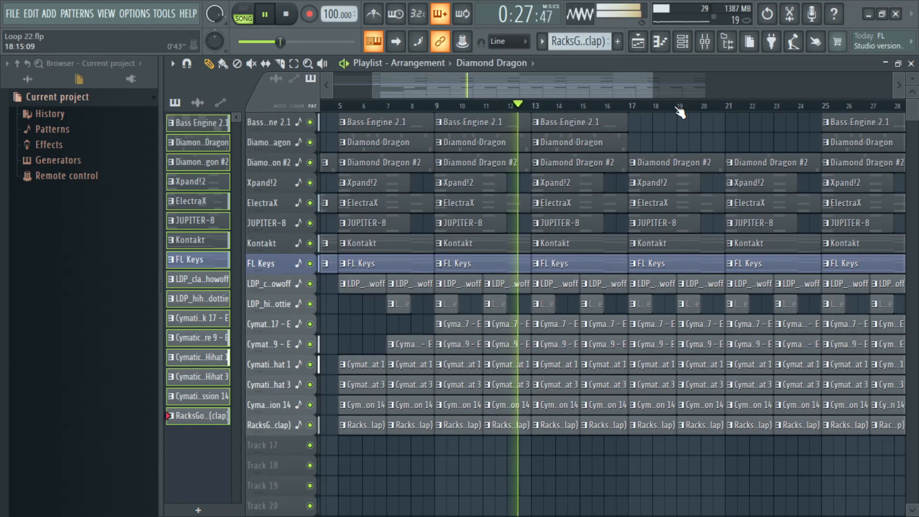
drag(581, 92, 623, 90)
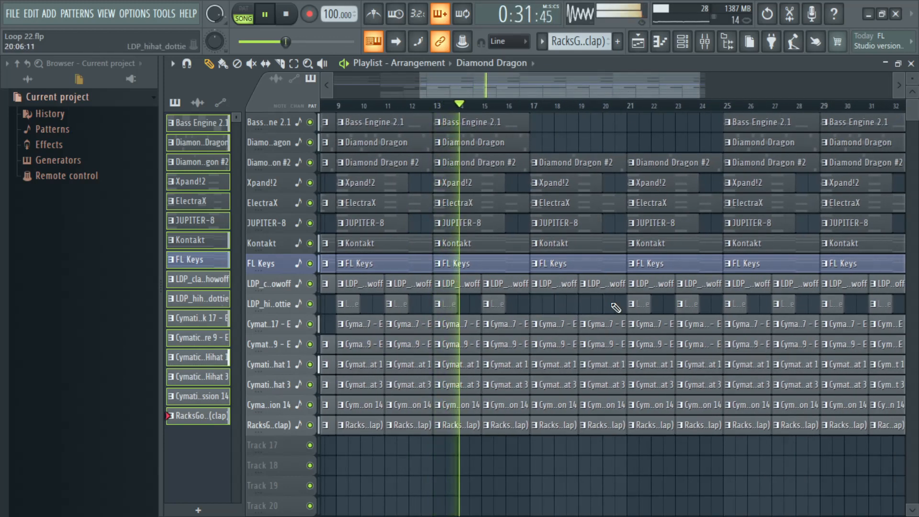
scroll(577, 112, up, 10)
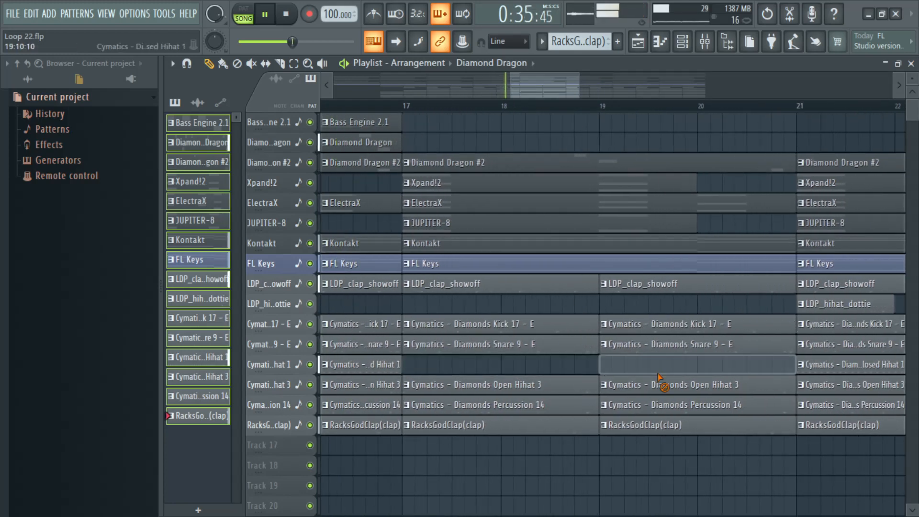
Step: Delete the Closed Hihat 1 clip at bar 21 and the Xpand!2 and ElectraX clips at bar 17
right_click(827, 365)
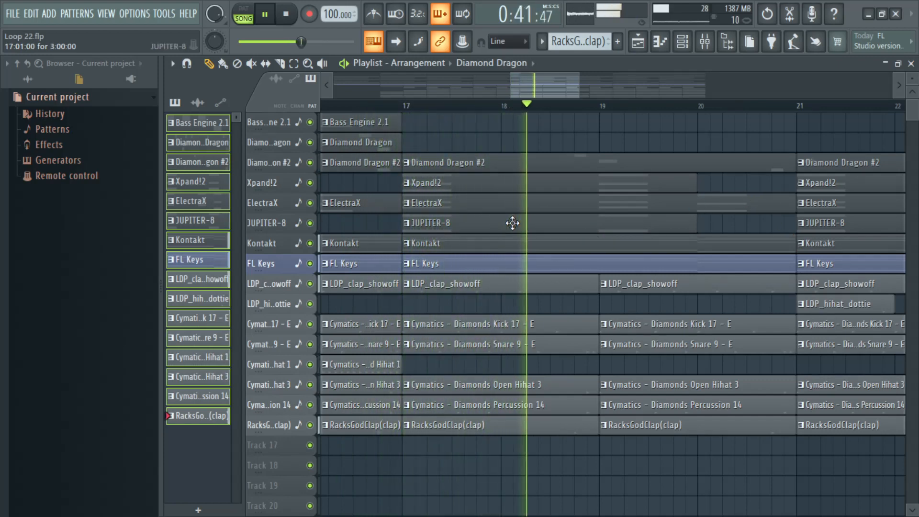
right_click(496, 184)
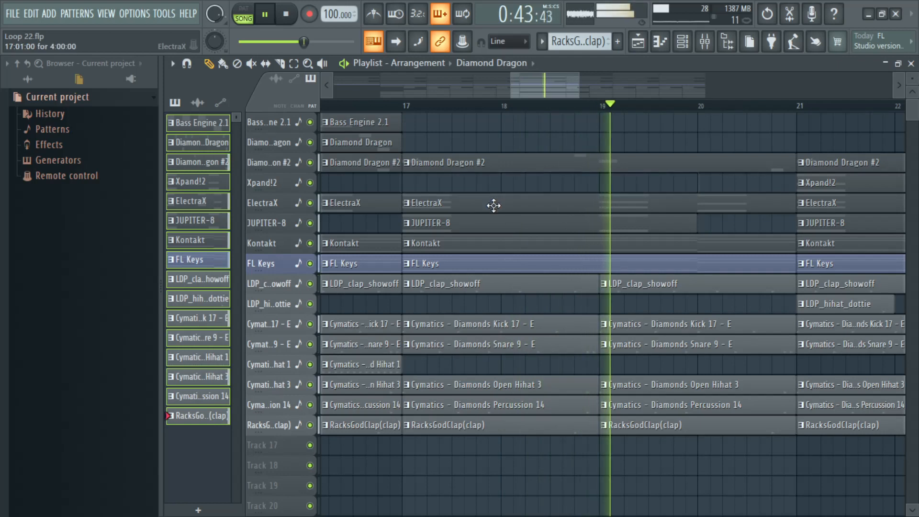
right_click(507, 207)
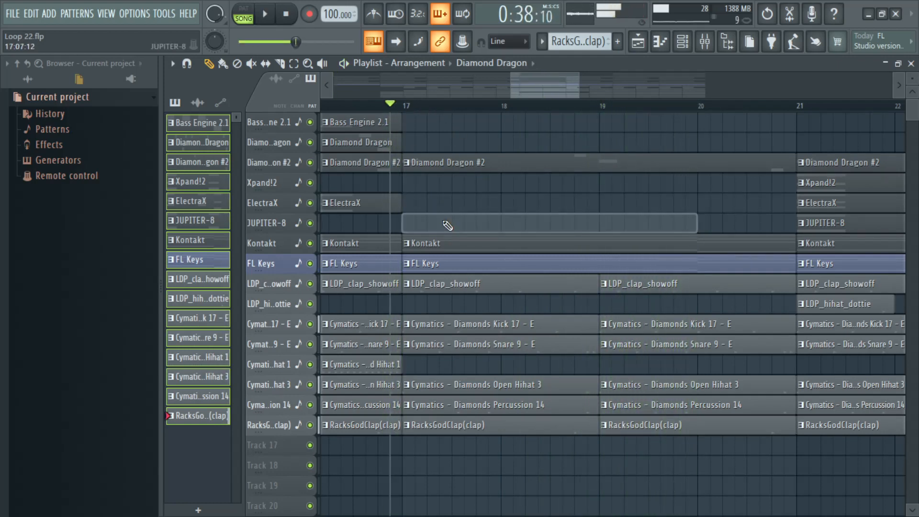
Step: Delete the Diamond Dragon #2 clip at bar 17, put a JUPITER-8 clip back there, and play the breakdown
key(space)
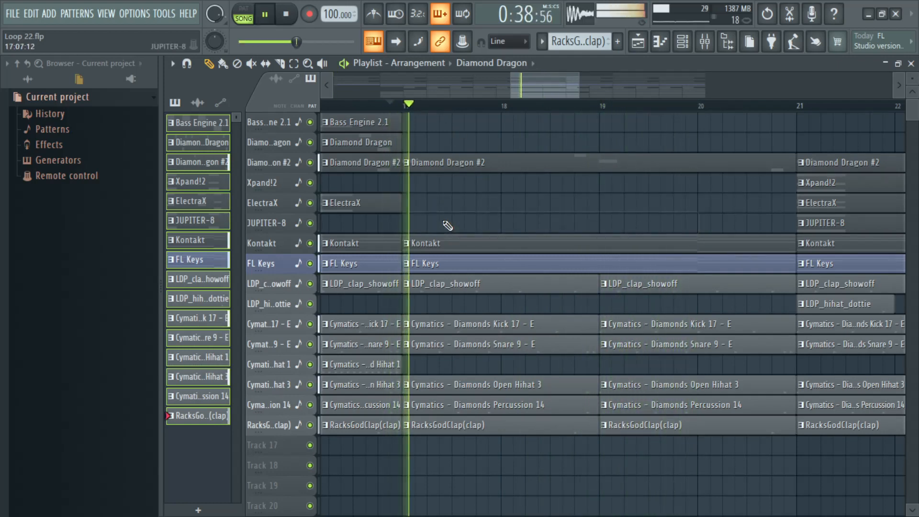
key(space)
right_click(447, 170)
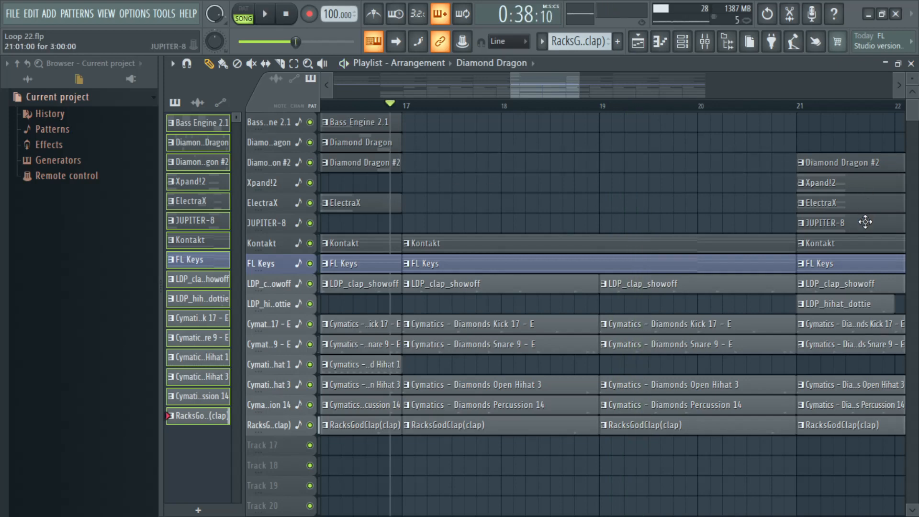
key(space)
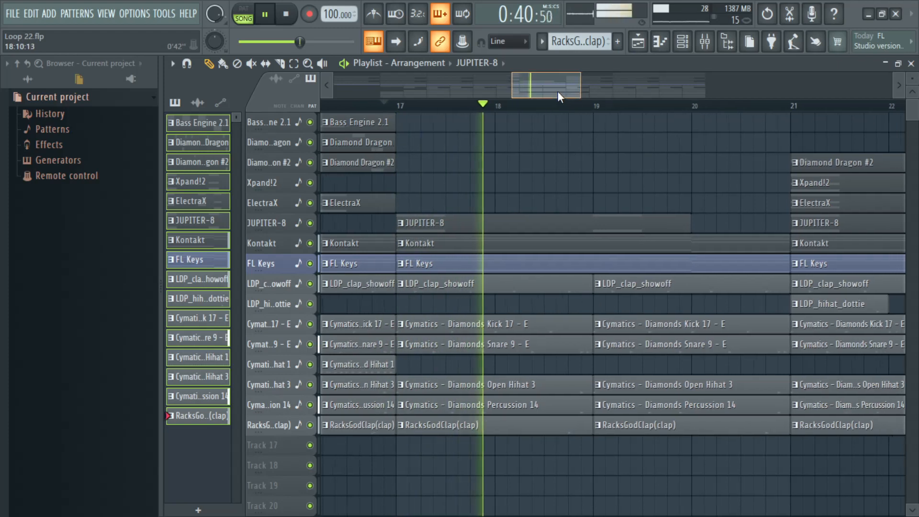
Step: Delete the Diamond Dragon #2, Xpand!2 and ElectraX clips at bar 21 and the Closed Hihat 1 clip at bar 23
drag(558, 91, 584, 91)
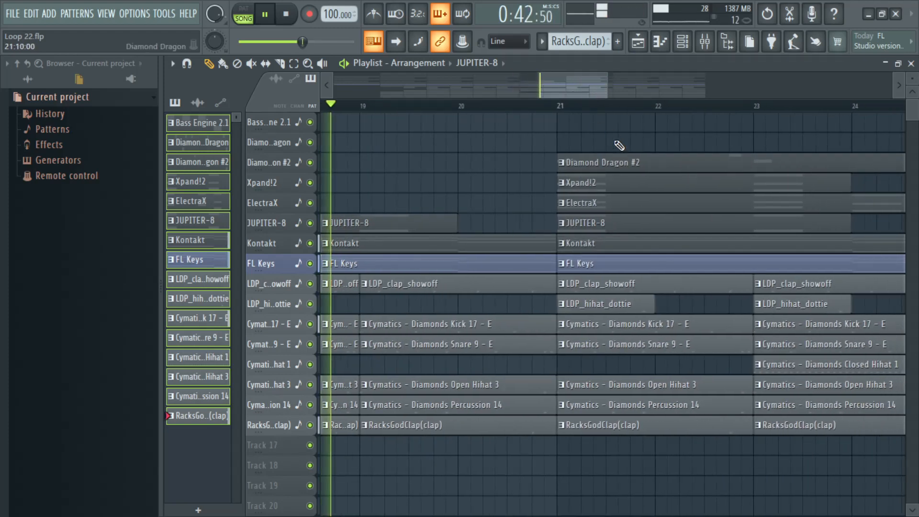
right_click(622, 165)
right_click(620, 185)
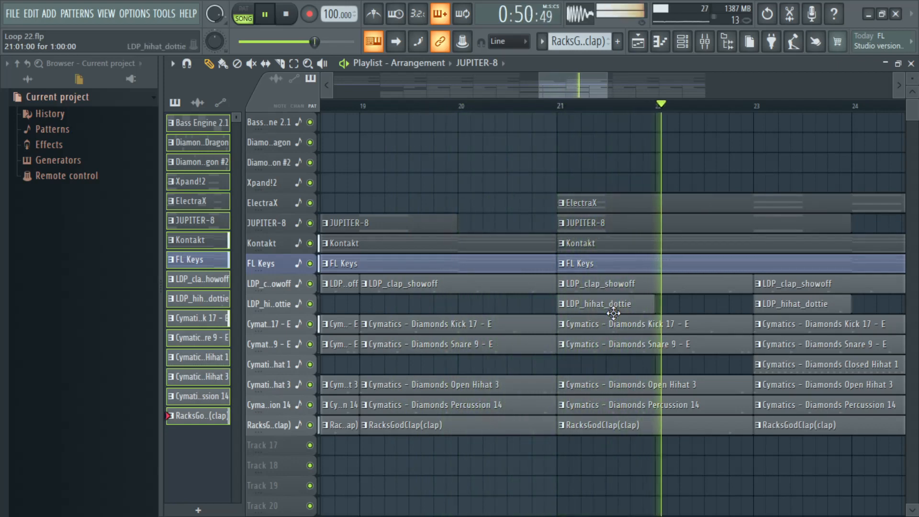
scroll(591, 82, down, 2)
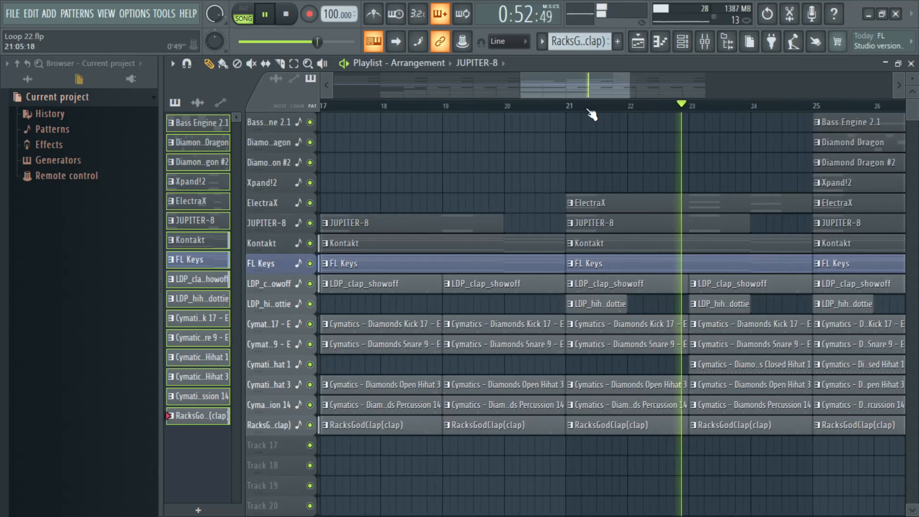
right_click(618, 206)
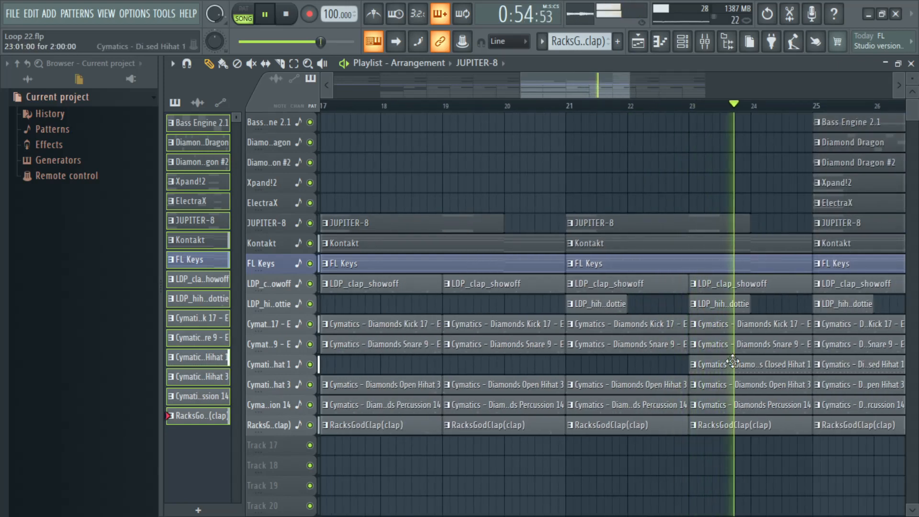
right_click(720, 365)
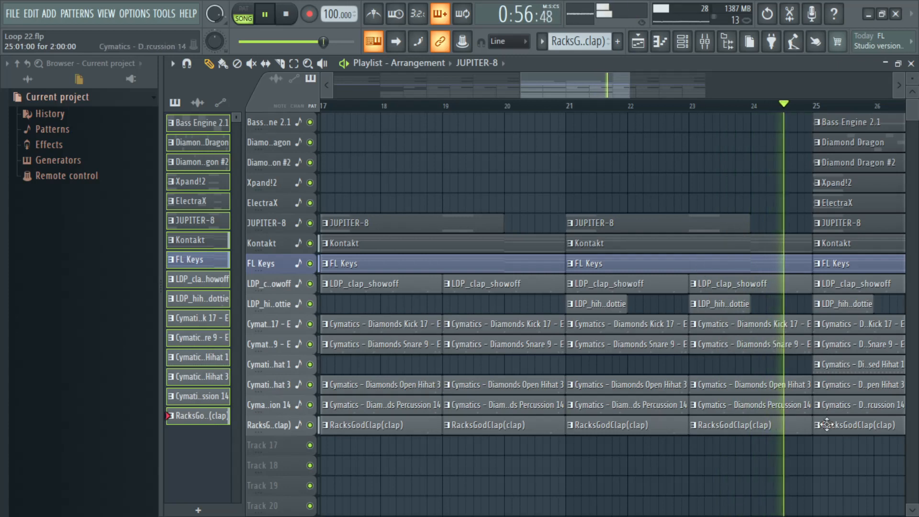
Step: Shorten the clap, kick, snare, open hihat and percussion clips at bar 23 to end midway through bar 24, and play into bar 25
drag(817, 474, 775, 286)
click(673, 106)
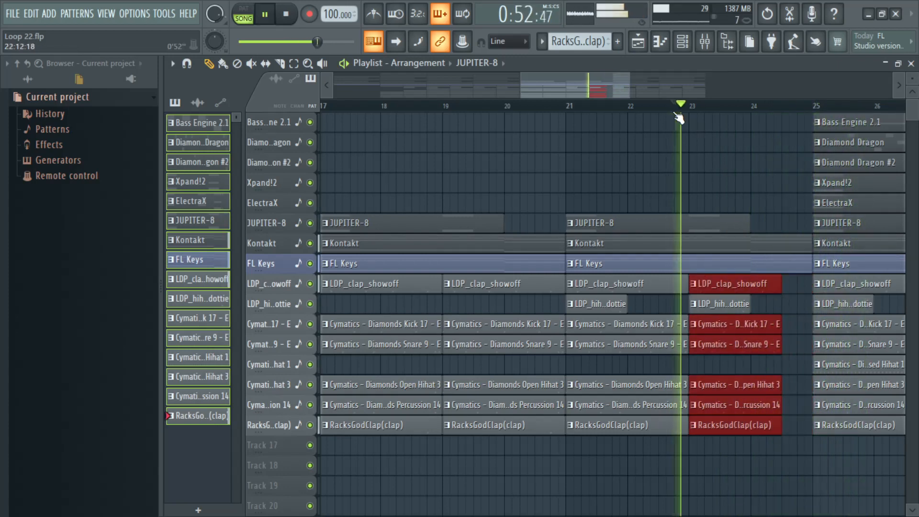
drag(595, 90, 633, 90)
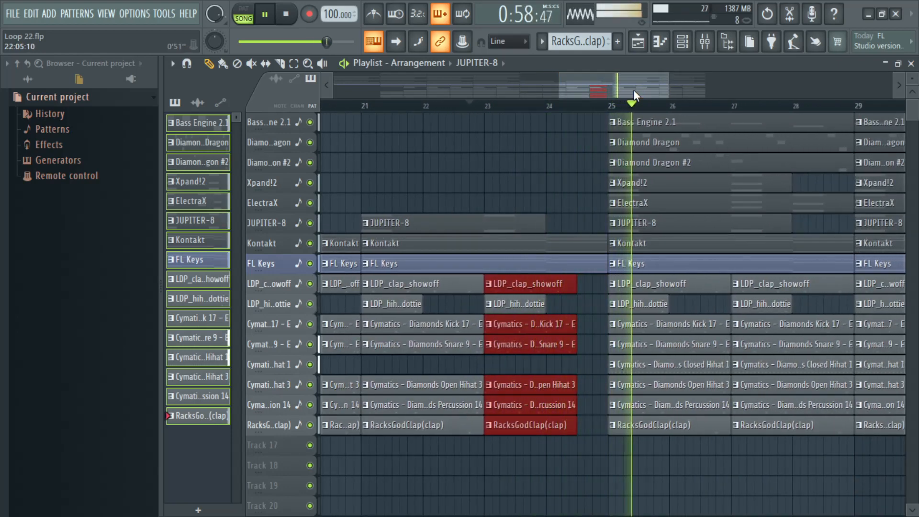
Step: Review the whole arrangement during playback and replay it from the start
scroll(630, 107, down, 3)
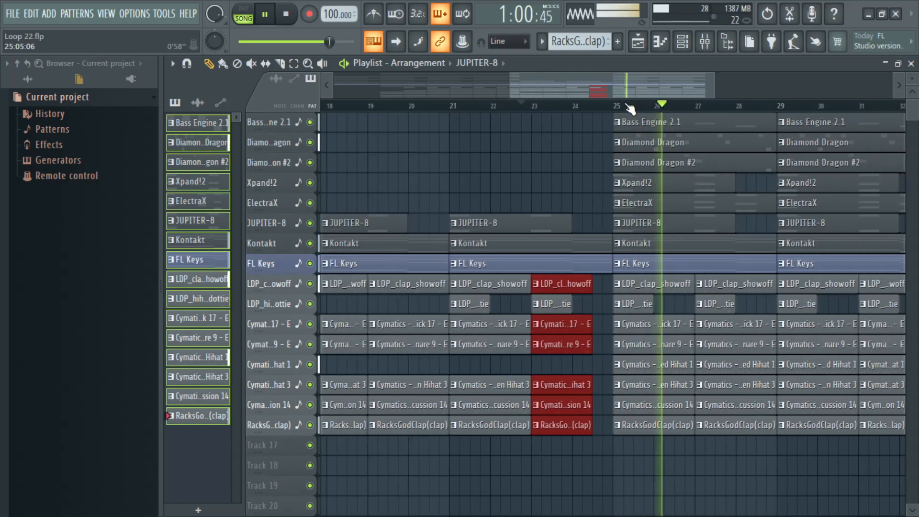
scroll(630, 107, down, 1)
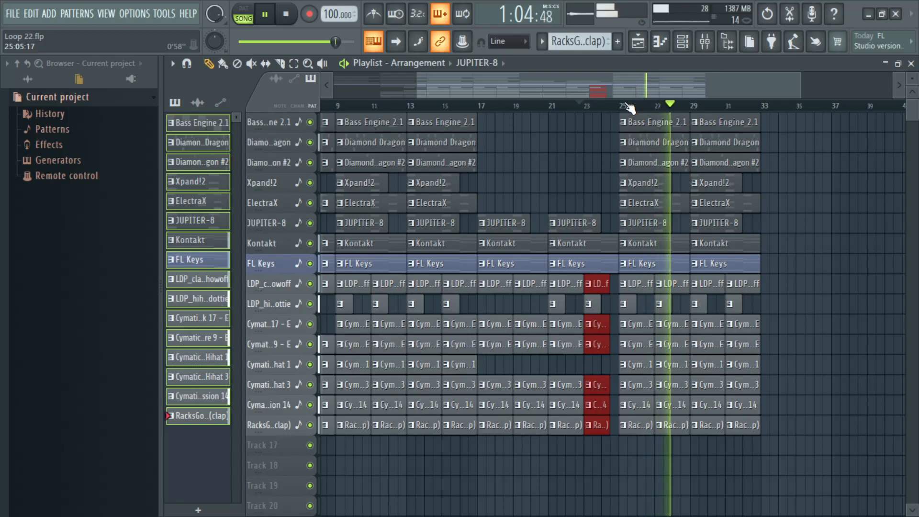
scroll(557, 107, down, 2)
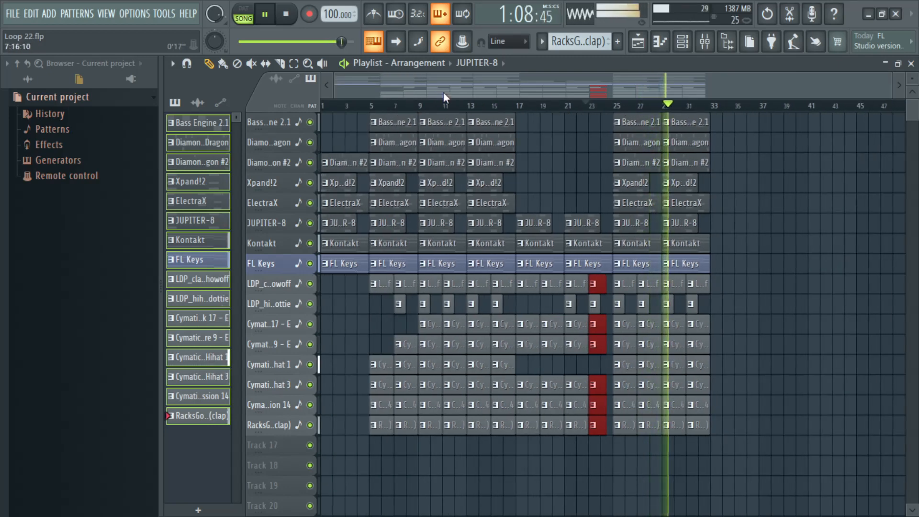
scroll(544, 160, down, 2)
scroll(544, 160, up, 2)
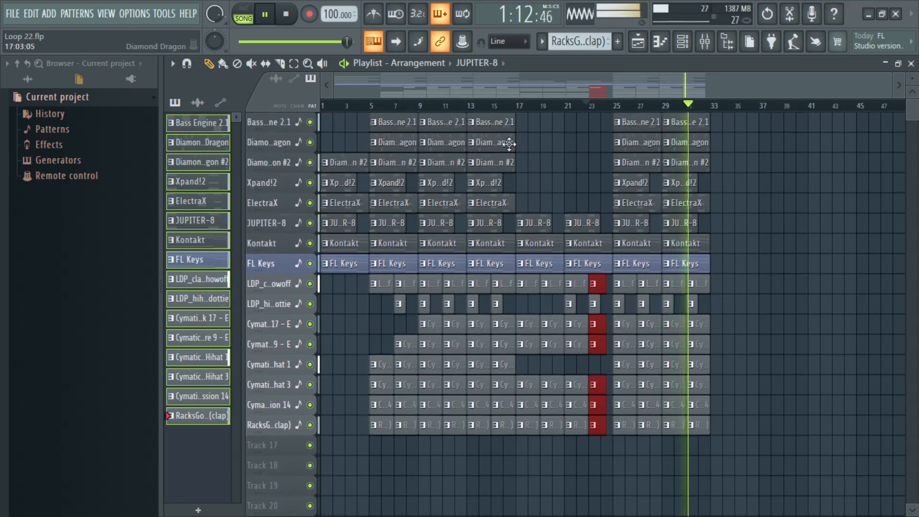
click(297, 15)
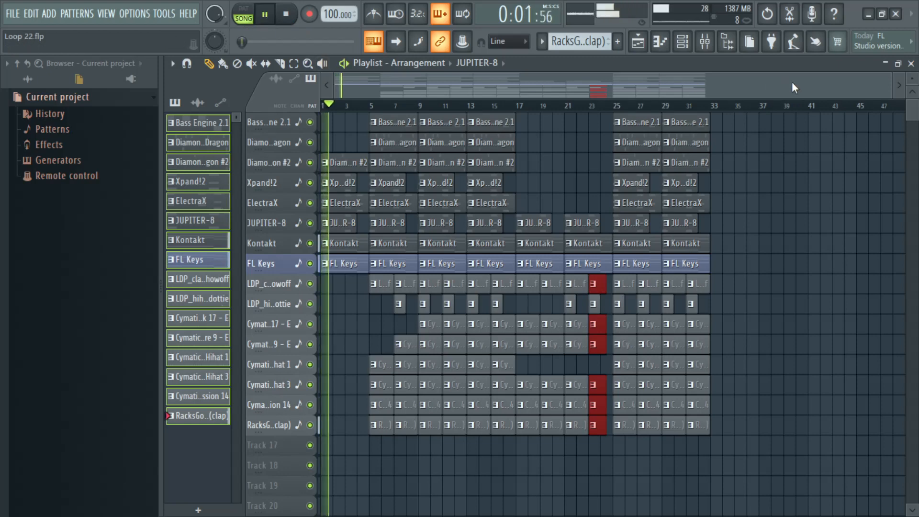
drag(887, 82, 496, 94)
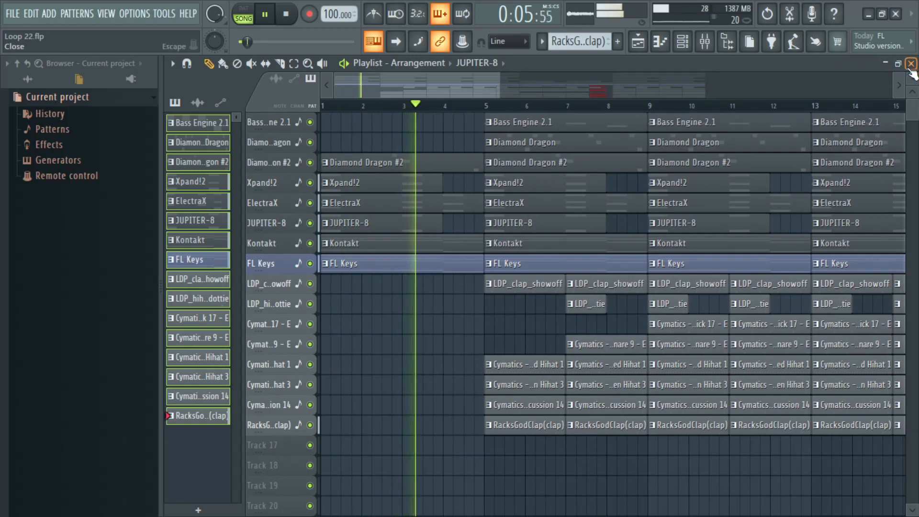
Step: Check the channels in the channel rack, return to the playlist and stop playback
click(912, 64)
click(683, 46)
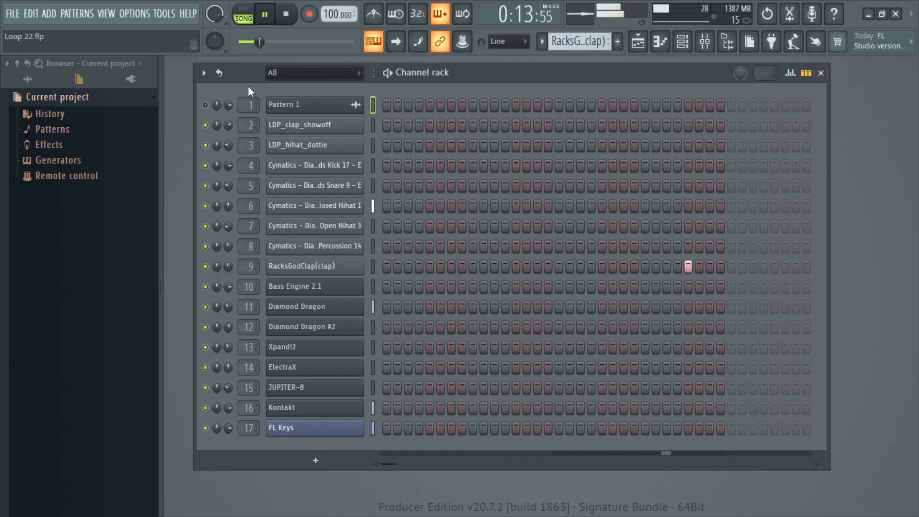
click(821, 74)
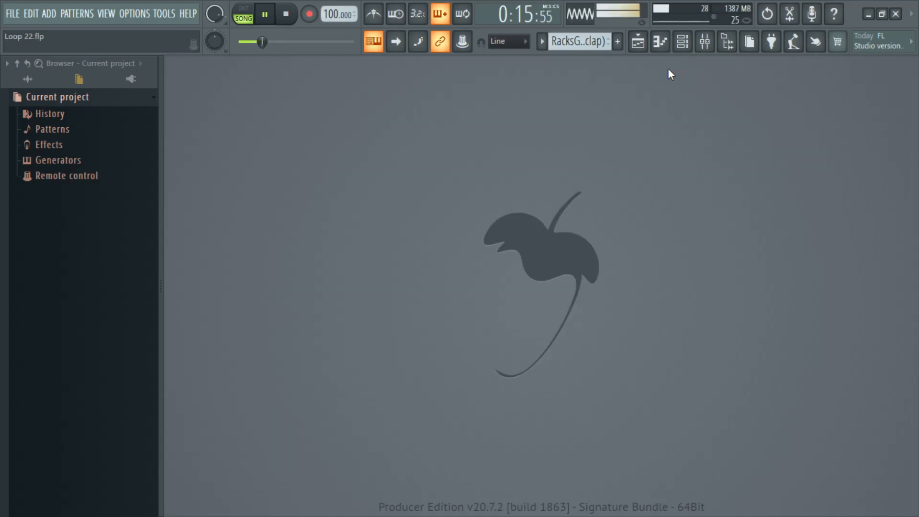
click(640, 43)
key(space)
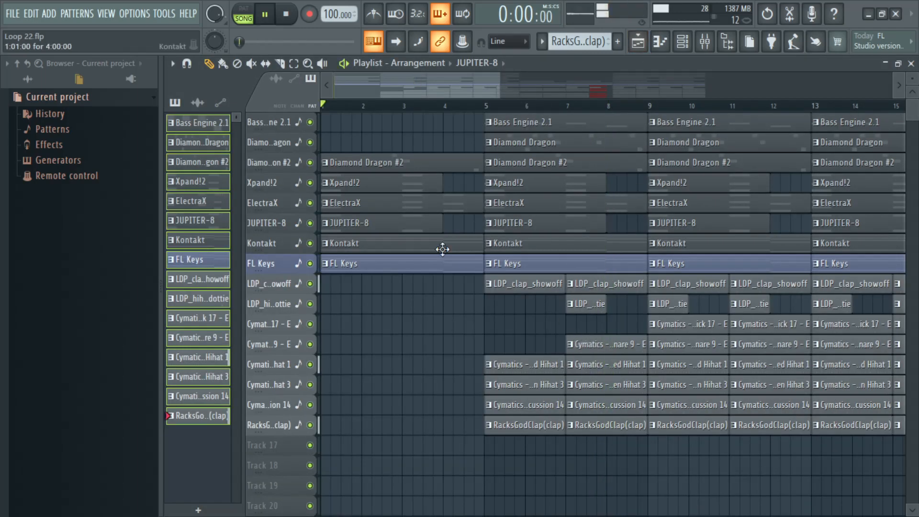
Step: Try the Pattern 1 audio clip at bar 5 on Track 17 during playback and remove it
click(201, 105)
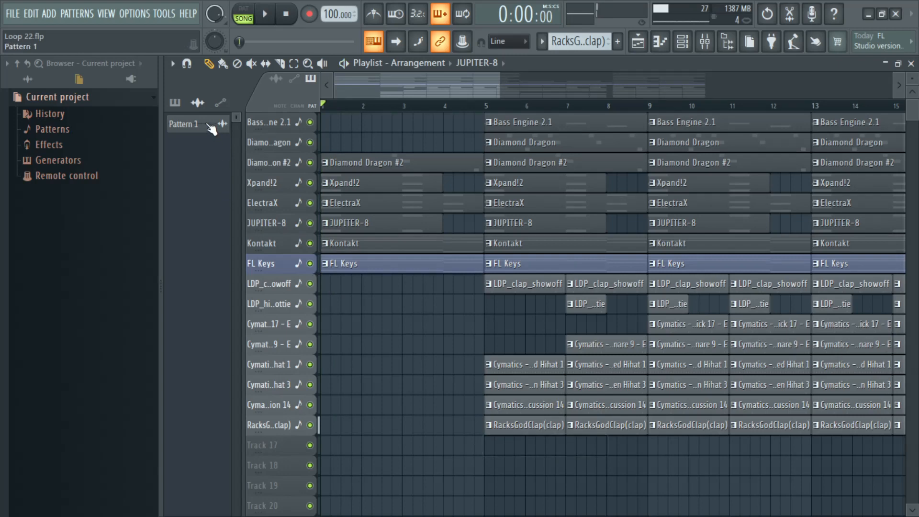
click(491, 449)
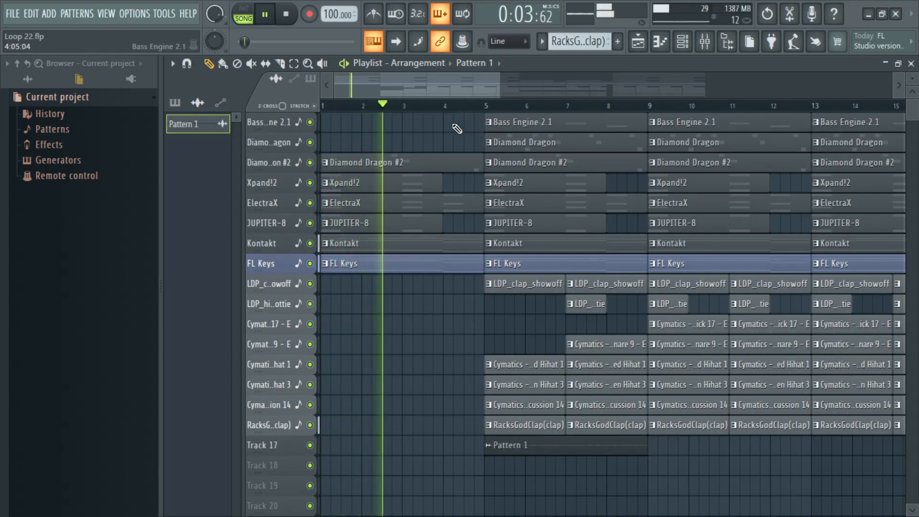
drag(454, 88, 475, 88)
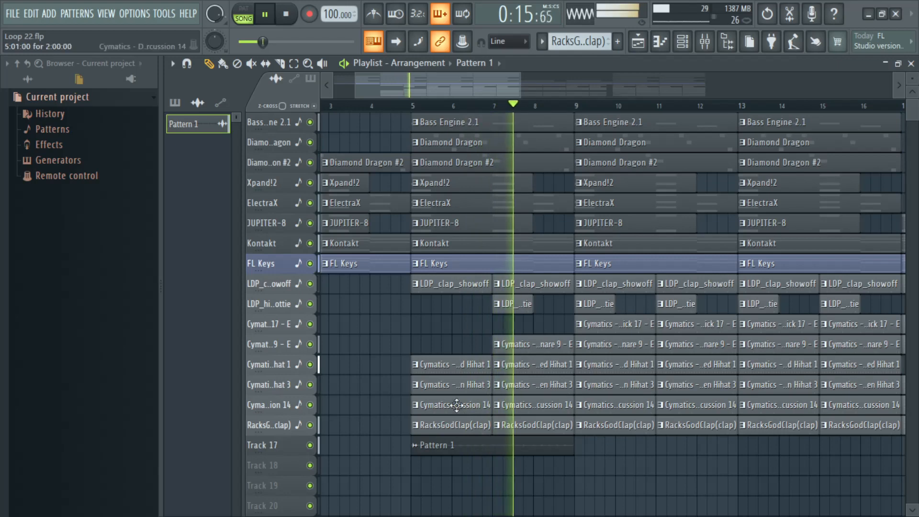
right_click(487, 452)
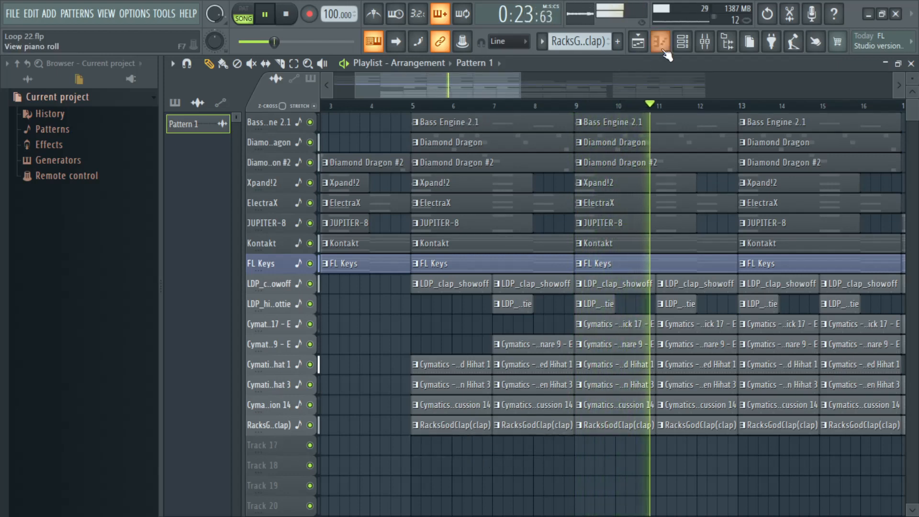
Step: Stop playback and add a second Kontakt instrument to the channel rack
click(685, 45)
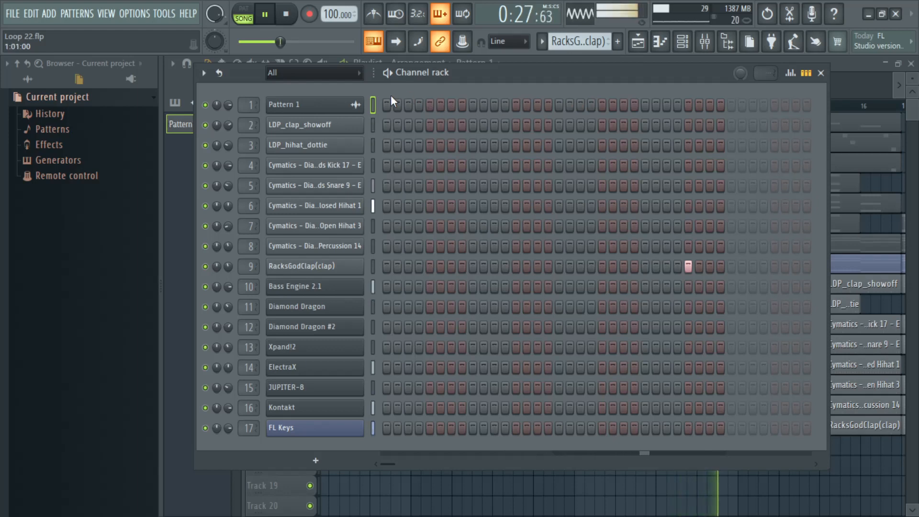
key(space)
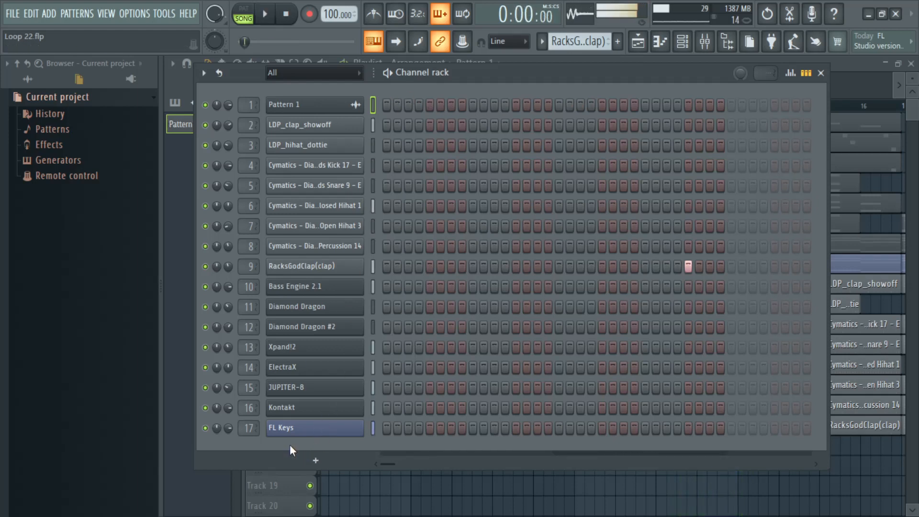
click(313, 459)
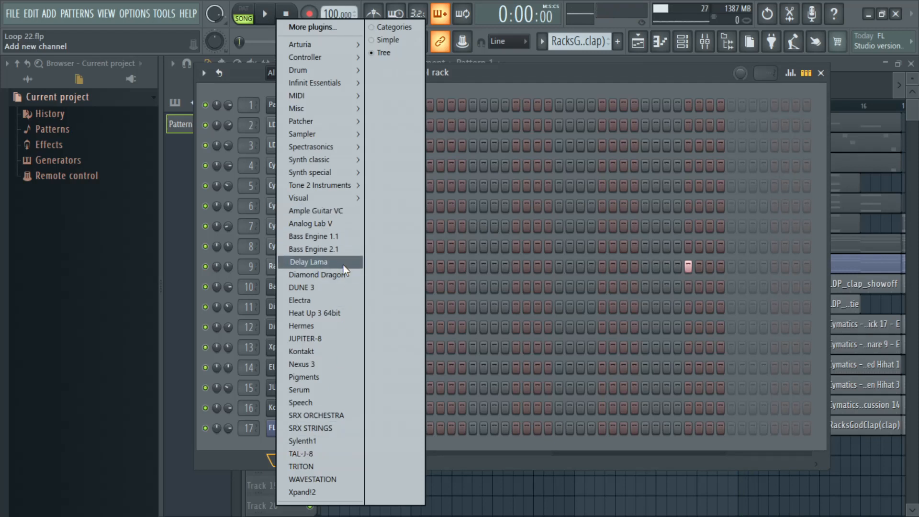
click(329, 356)
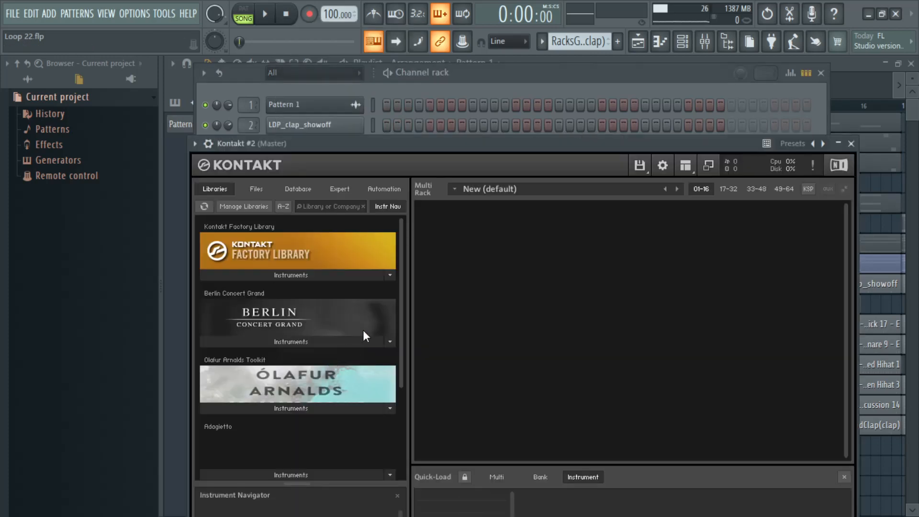
scroll(398, 261, down, 5)
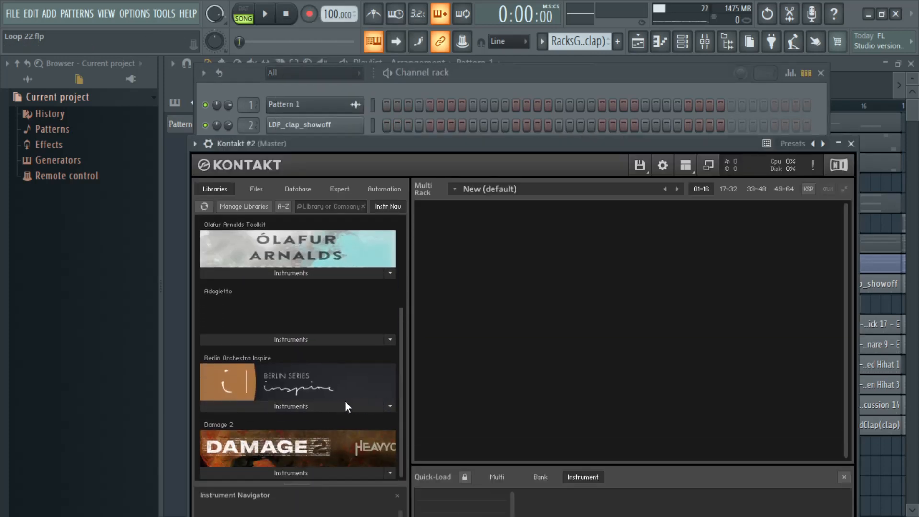
click(347, 407)
scroll(361, 370, down, 2)
click(262, 383)
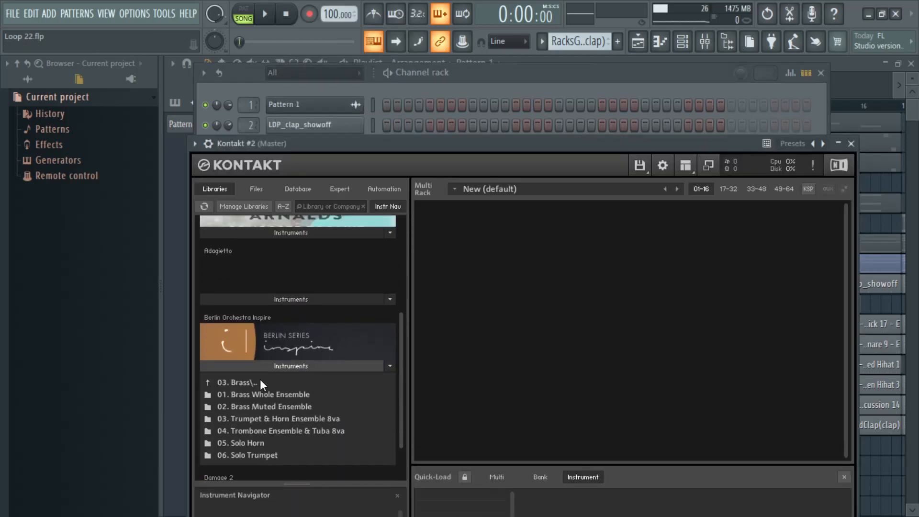
scroll(323, 300, up, 5)
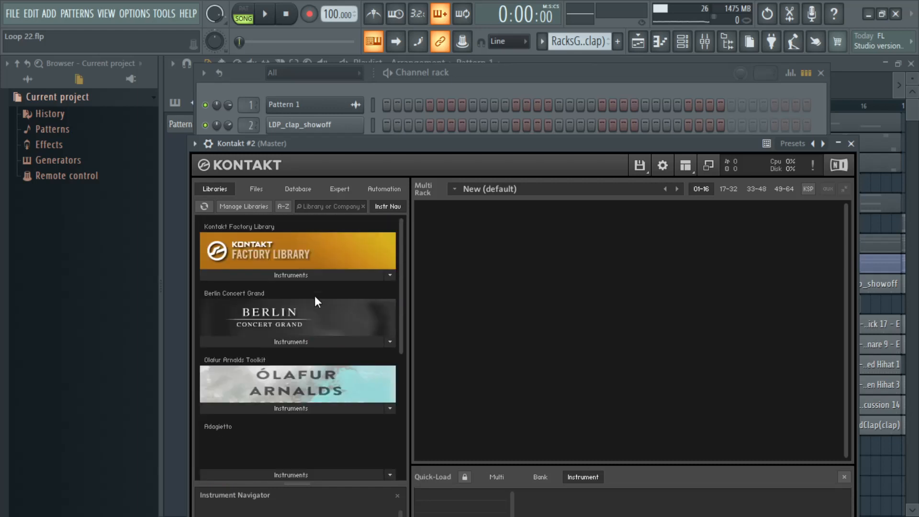
Step: Load Kalimba.nki from the World metallophones of the Kontakt Factory Library and close the Kontakt #2 window
click(314, 278)
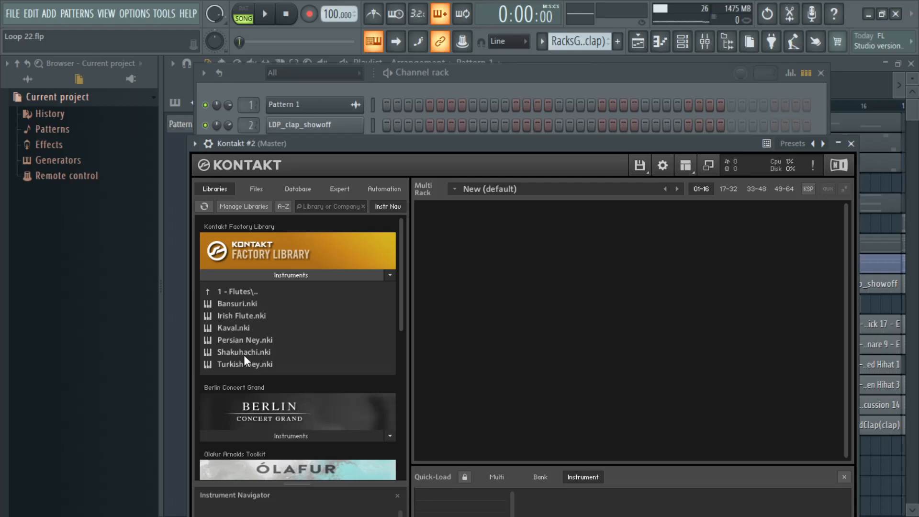
click(243, 292)
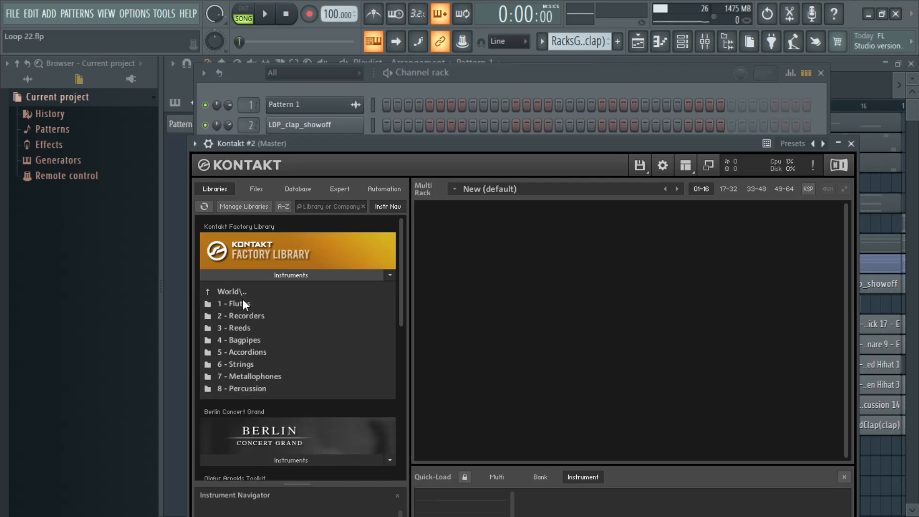
click(250, 376)
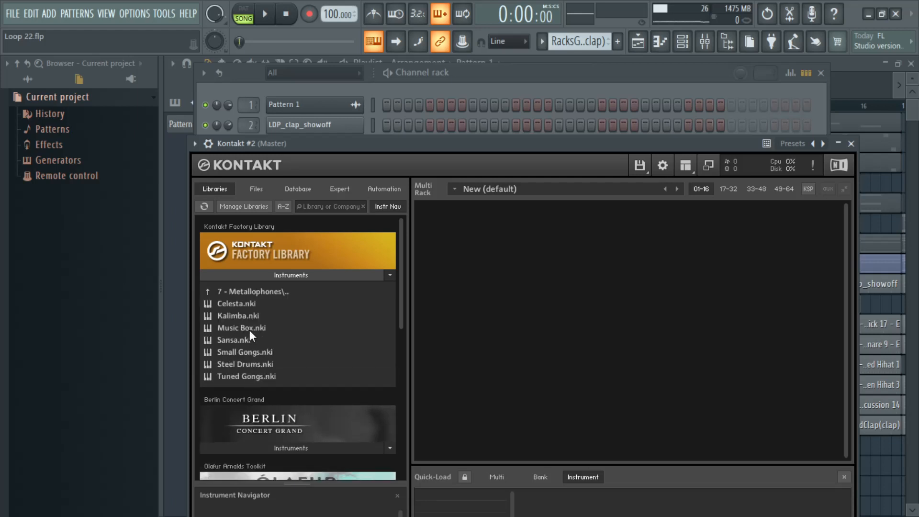
drag(245, 317, 472, 311)
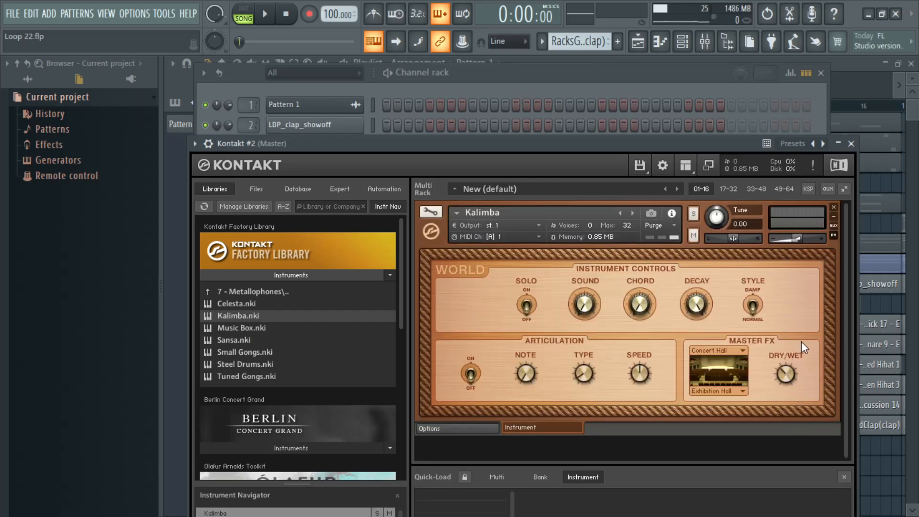
click(851, 144)
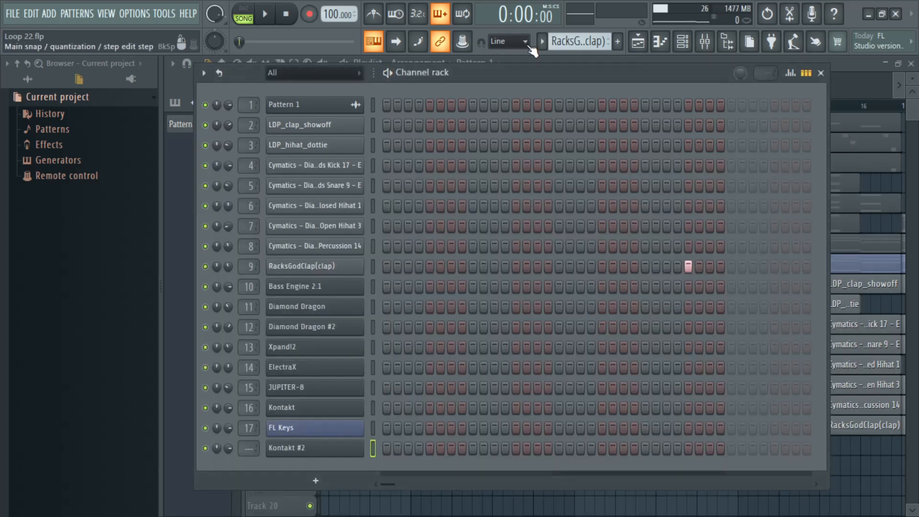
Step: Select the ElectraX pattern and open the piano roll of the Kontakt #2 channel
click(547, 43)
click(542, 42)
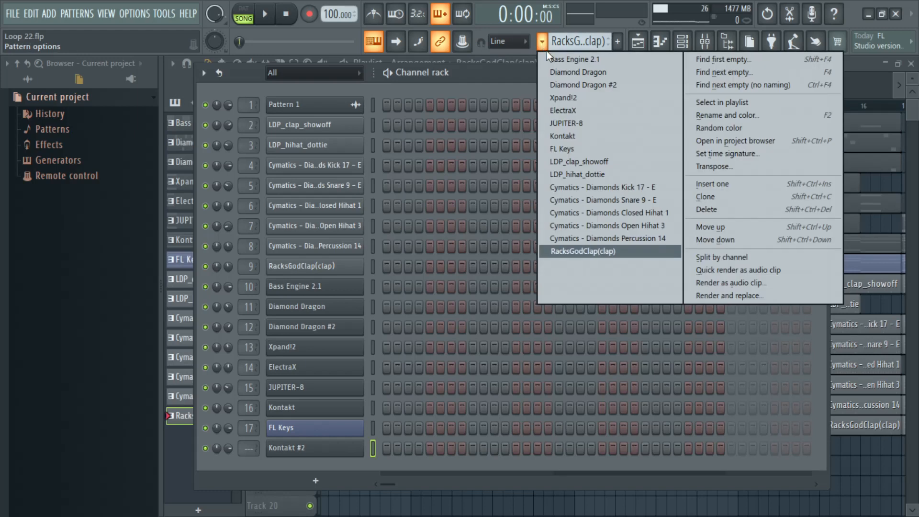
click(602, 84)
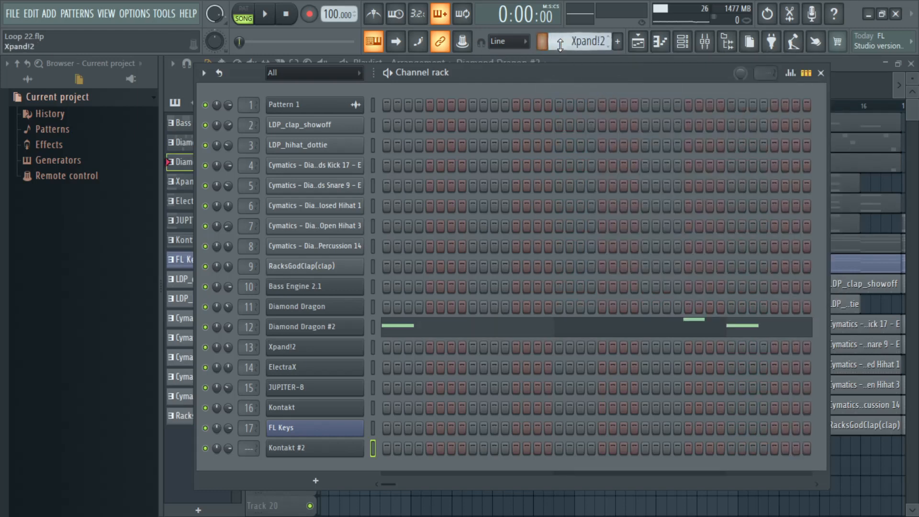
scroll(561, 44, down, 1)
right_click(337, 454)
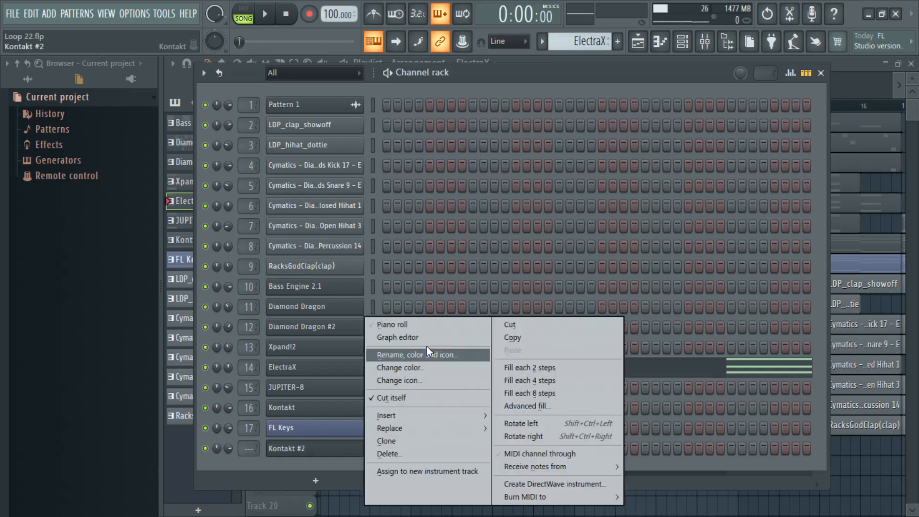
click(424, 326)
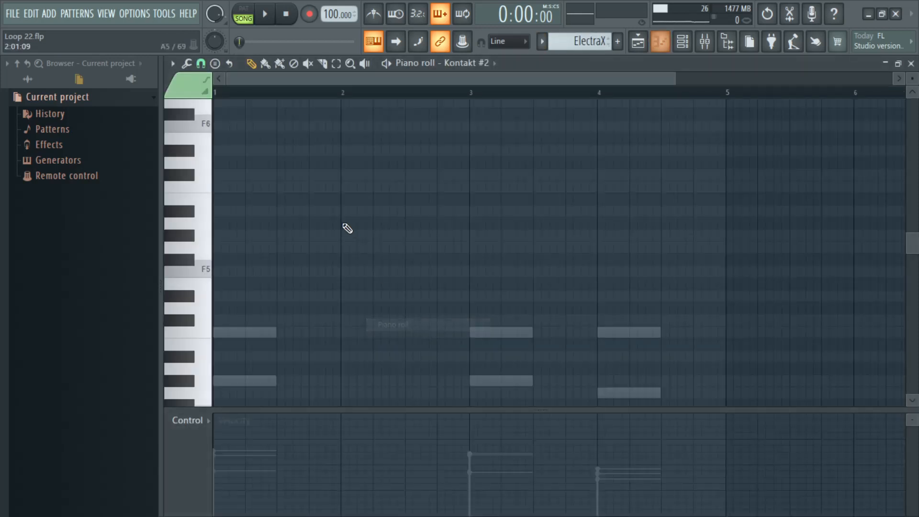
Step: In pattern mode, enter a short F4, G#4 and C5 chord at the start of bar 1 and raise it one octave during playback
click(250, 17)
scroll(318, 262, down, 4)
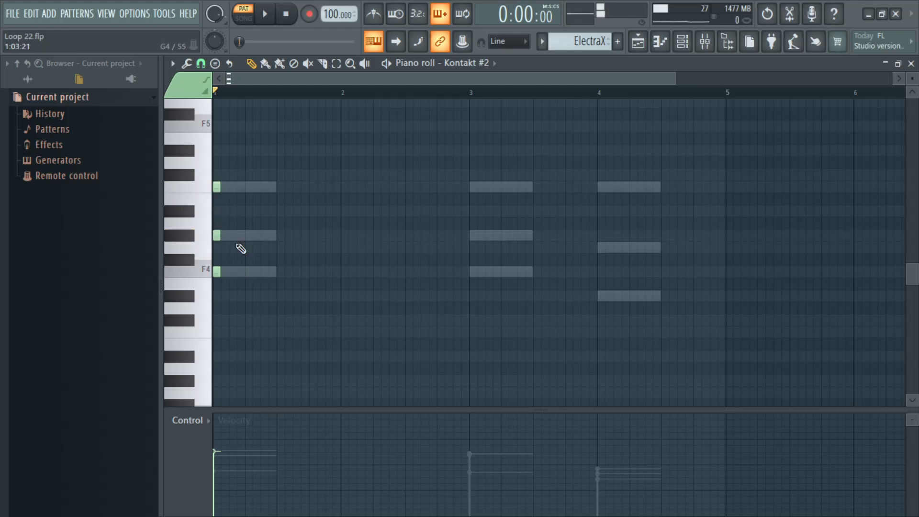
key(ctrl+a)
key(space)
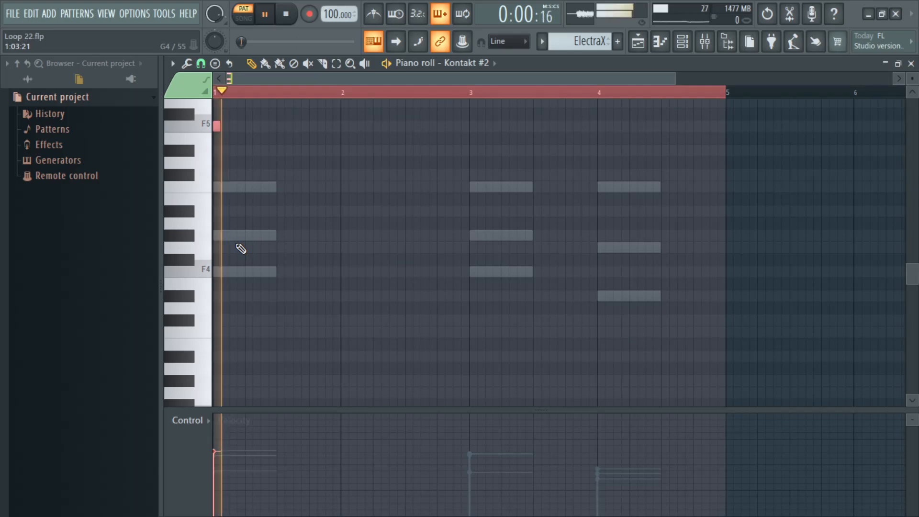
scroll(241, 249, up, 2)
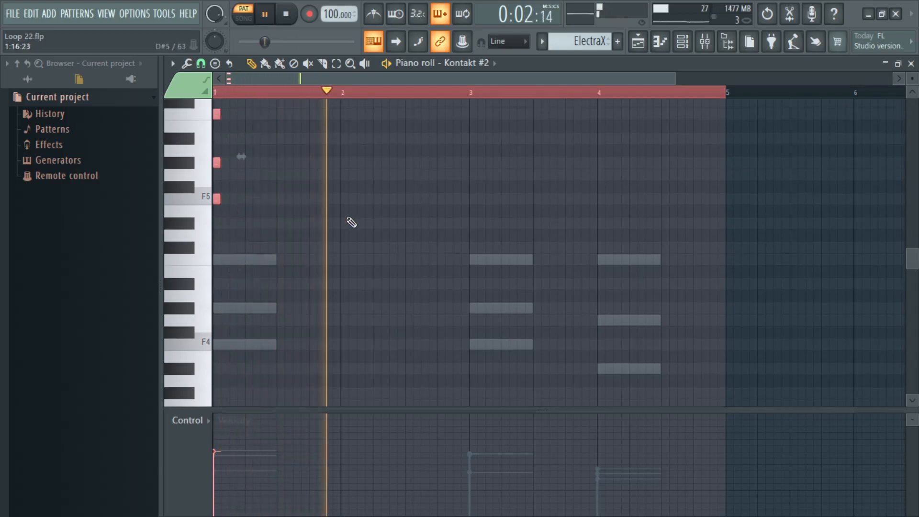
key(space)
key(space)
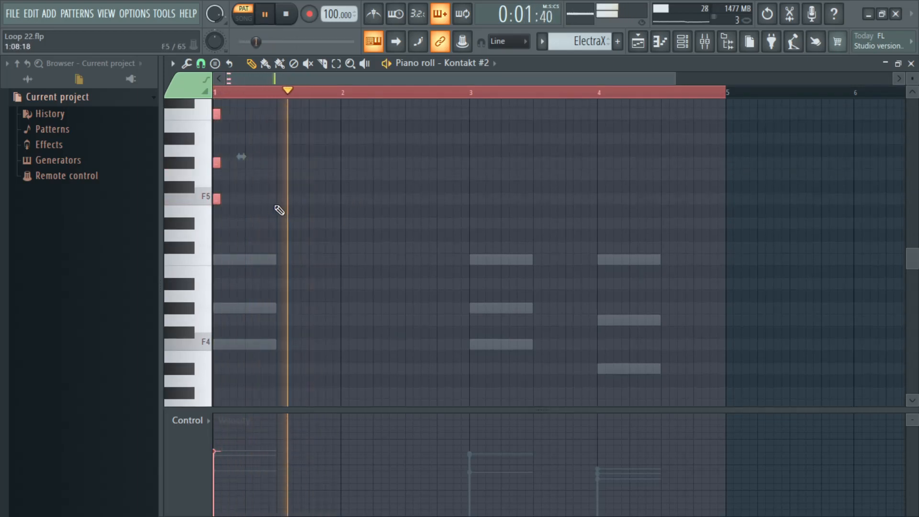
Step: Copy the short chord to the start of bar 2 and to step 10 of bar 1, checking the timing in playback
drag(215, 114, 345, 115)
key(space)
key(space)
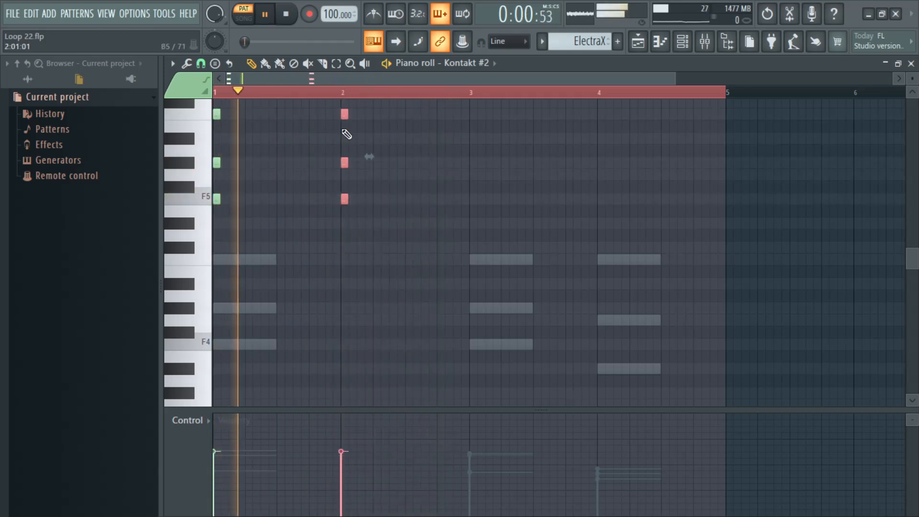
key(space)
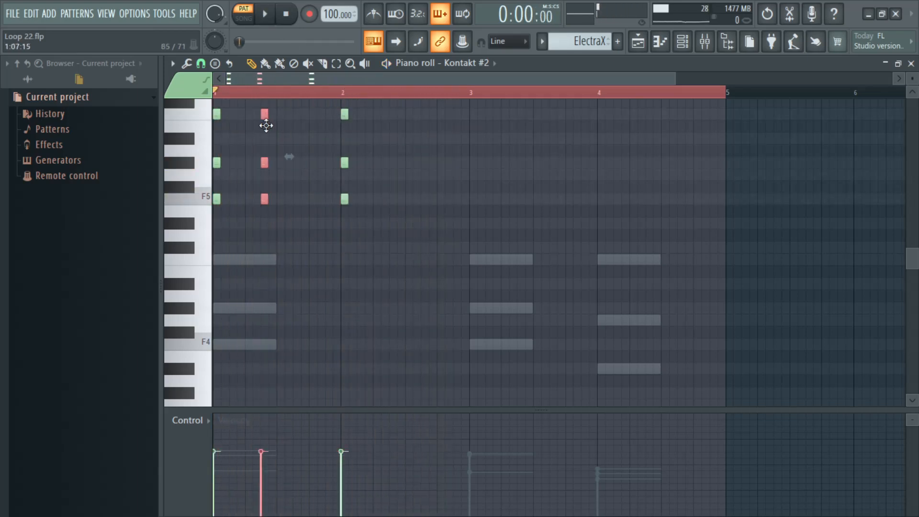
key(space)
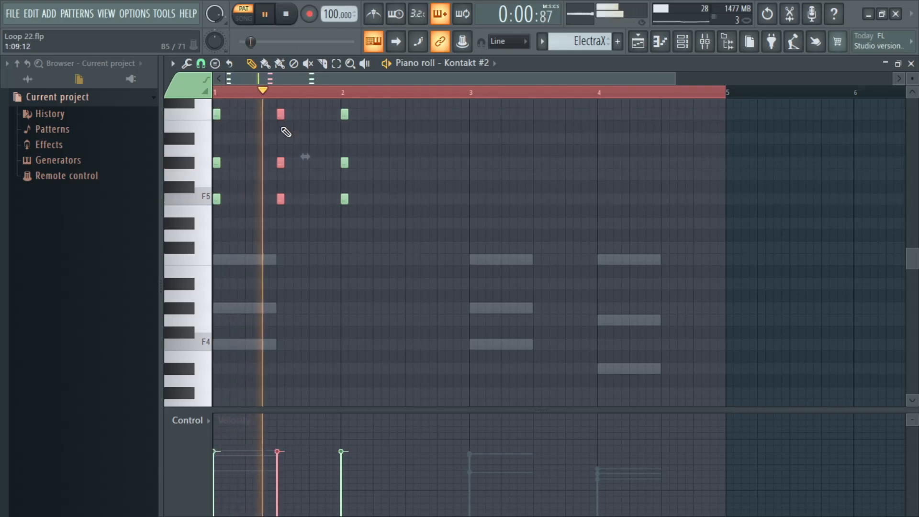
key(space)
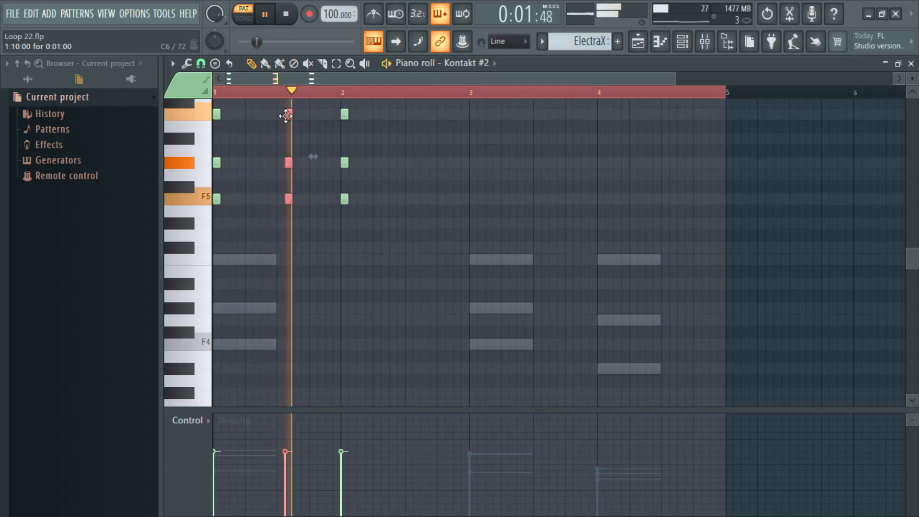
Step: Delete the three-note chord at bar 2 and copy both chords of bar 1 into bar 2
scroll(383, 240, up, 3)
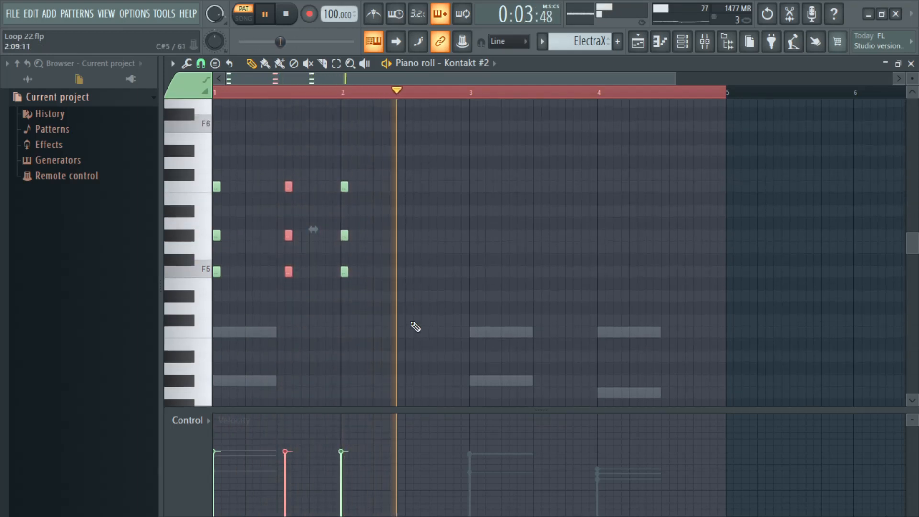
drag(411, 324, 204, 175)
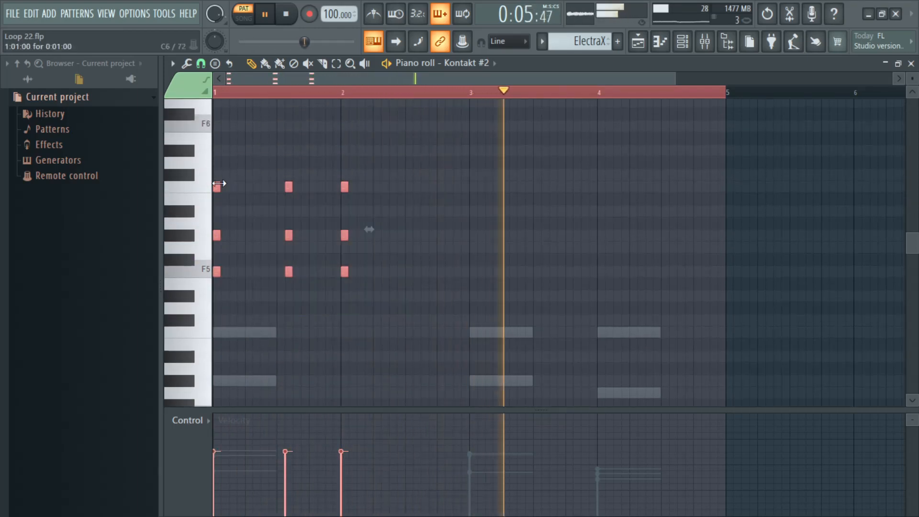
right_click(350, 169)
right_click(344, 235)
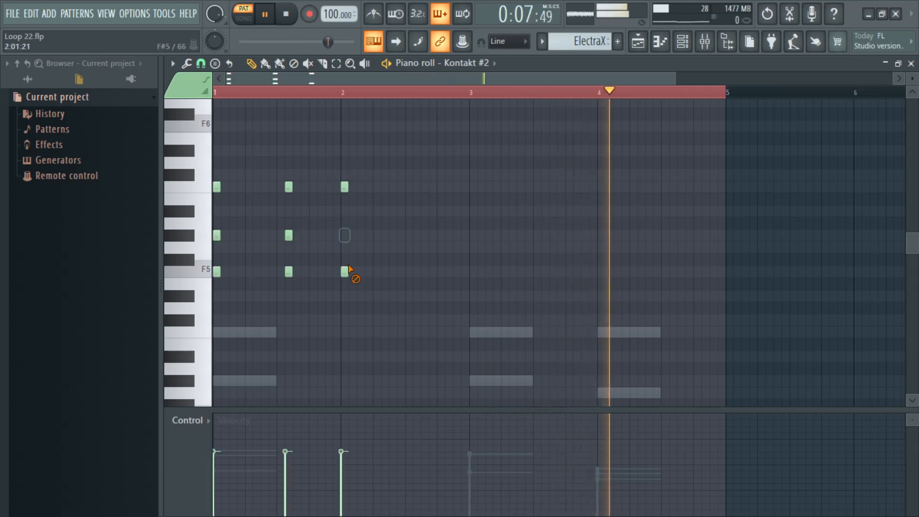
right_click(346, 271)
right_click(345, 188)
drag(352, 330, 221, 156)
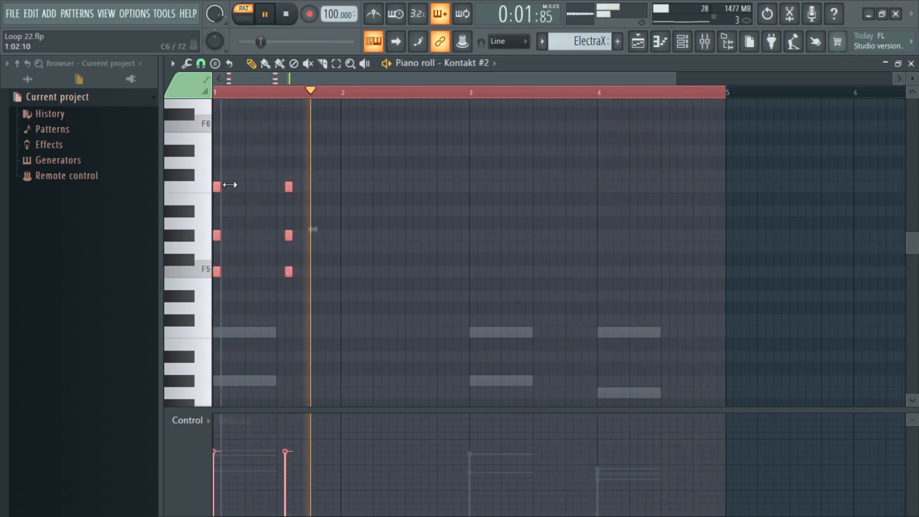
drag(216, 187, 345, 187)
Step: Lower all the chords one octave and copy bars 1 and 2 into bars 3 and 4
drag(461, 327, 209, 340)
scroll(321, 269, down, 4)
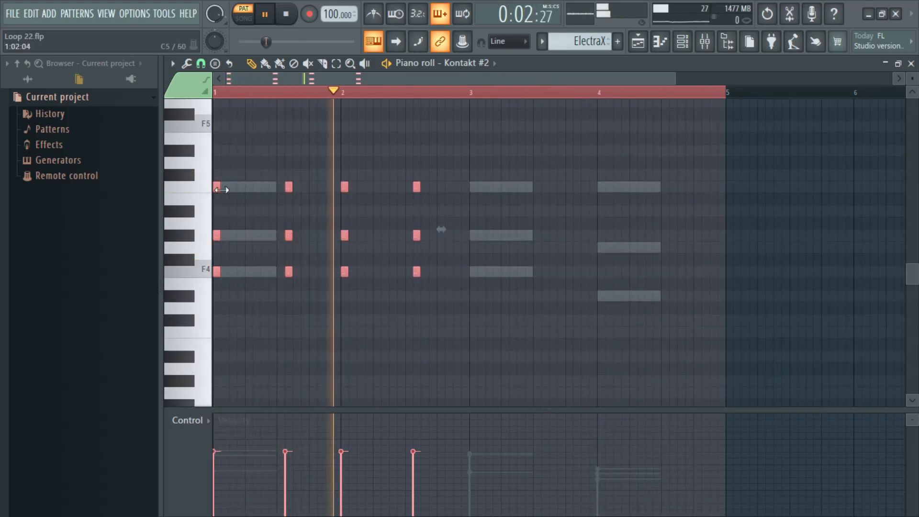
drag(217, 188, 468, 187)
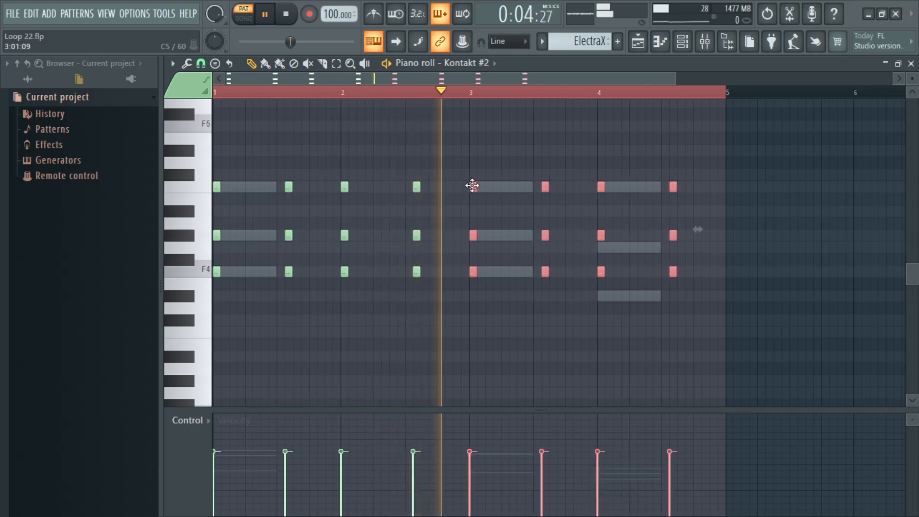
Step: Lower the bottom notes of both bar 4 chords to D#4 and their middle notes to G4, matching the ghost notes
drag(709, 264, 601, 216)
drag(701, 312, 599, 260)
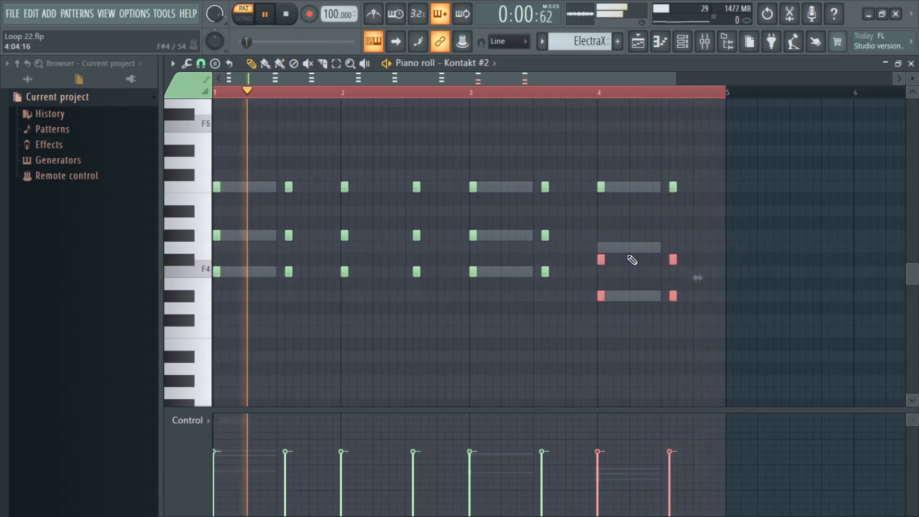
click(703, 276)
drag(698, 267, 598, 244)
Step: Raise all the Kontakt #2 chord notes by one octave
key(ctrl+a)
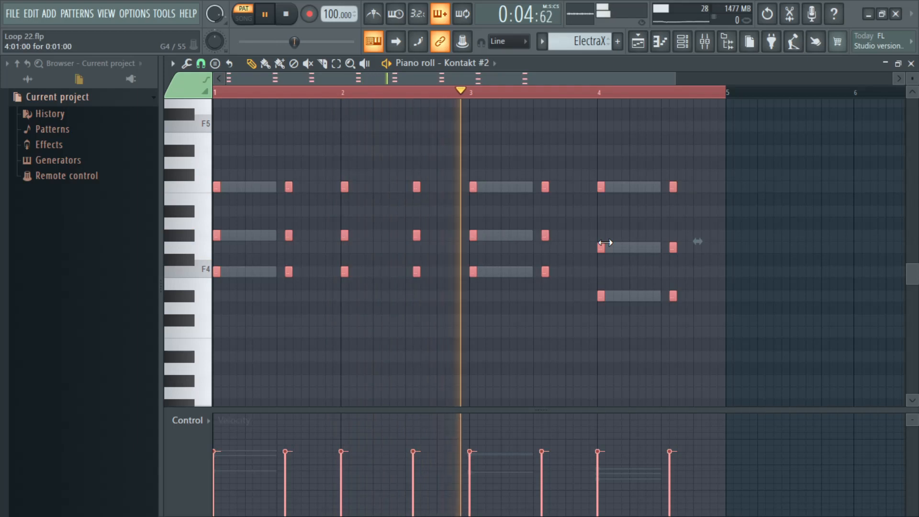
key(ctrl+Up)
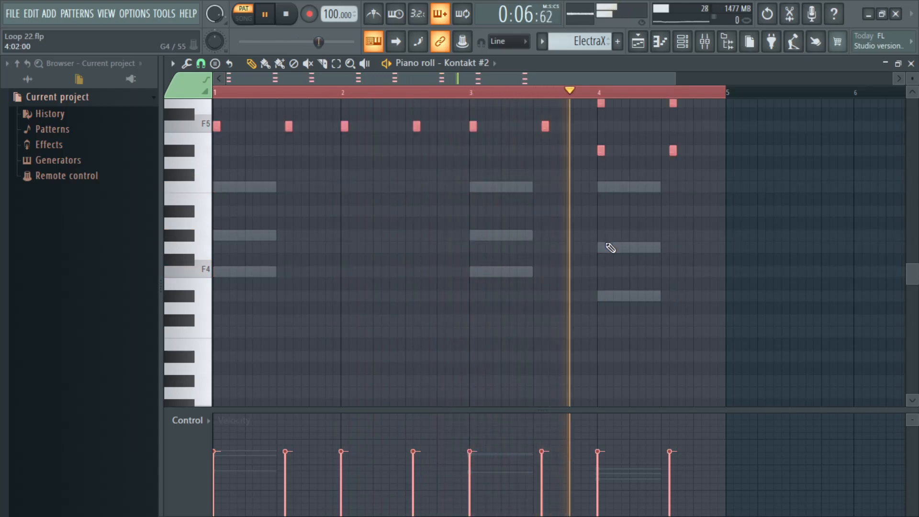
scroll(611, 248, up, 3)
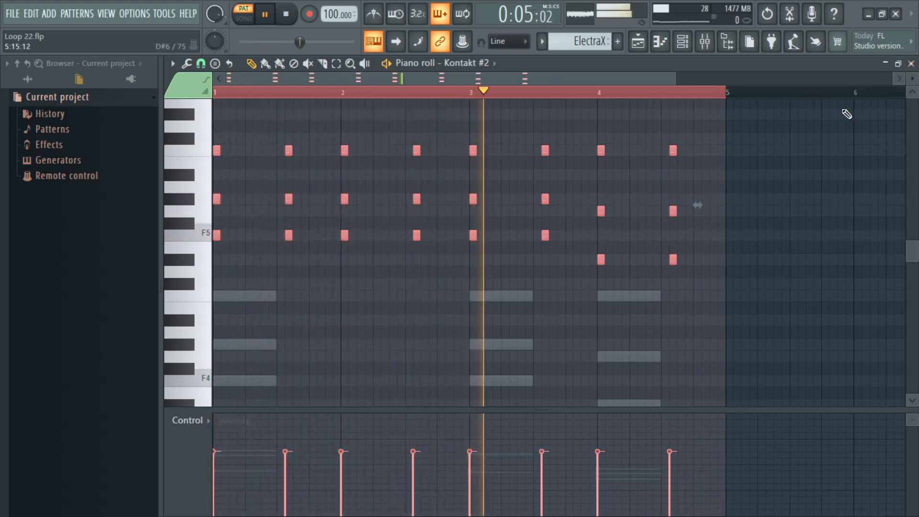
Step: Randomize the velocities of all the chord notes with the piano roll randomizer, using bipolar levels
key(super+r)
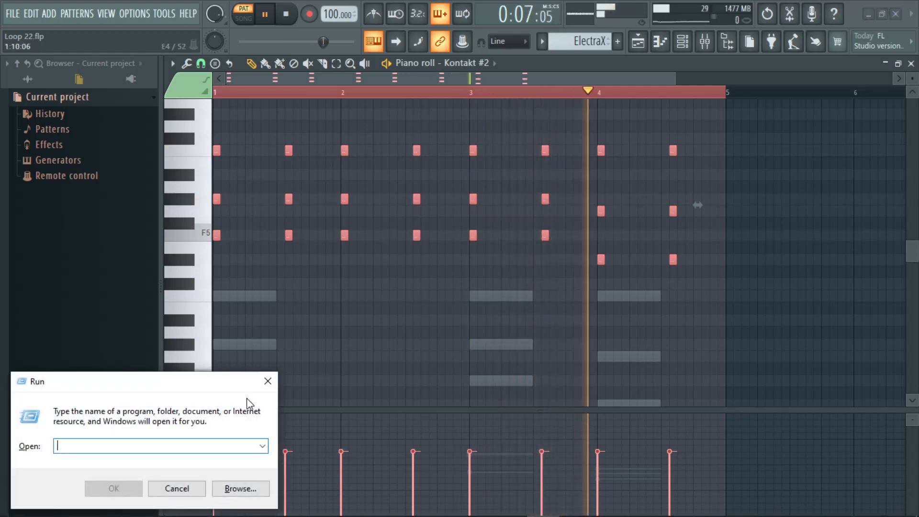
key(Escape)
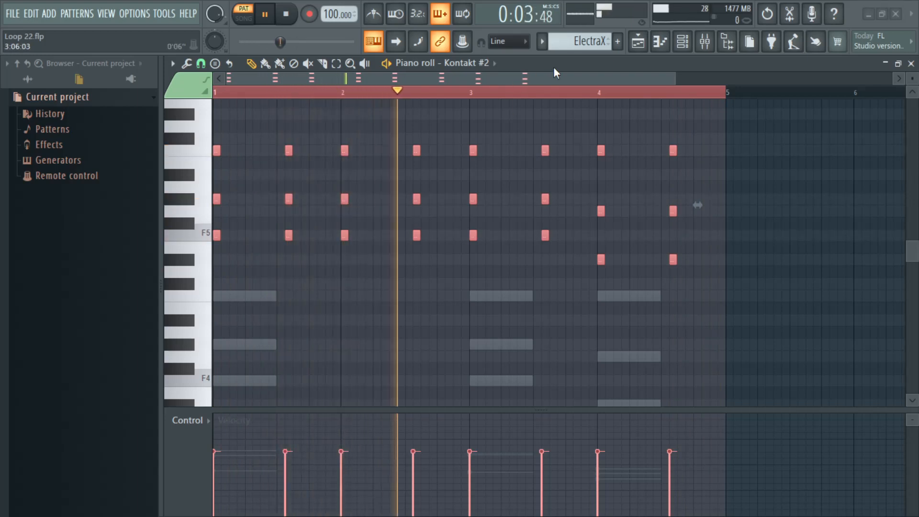
key(alt+r)
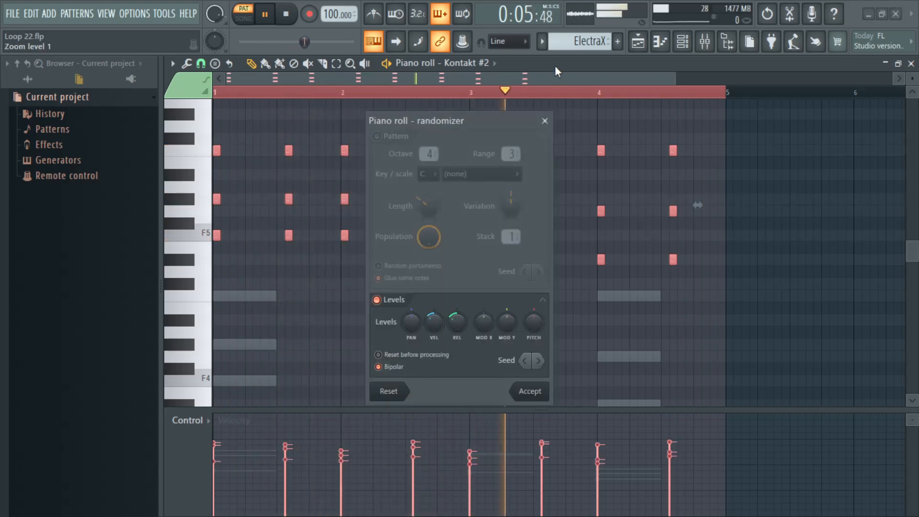
click(532, 391)
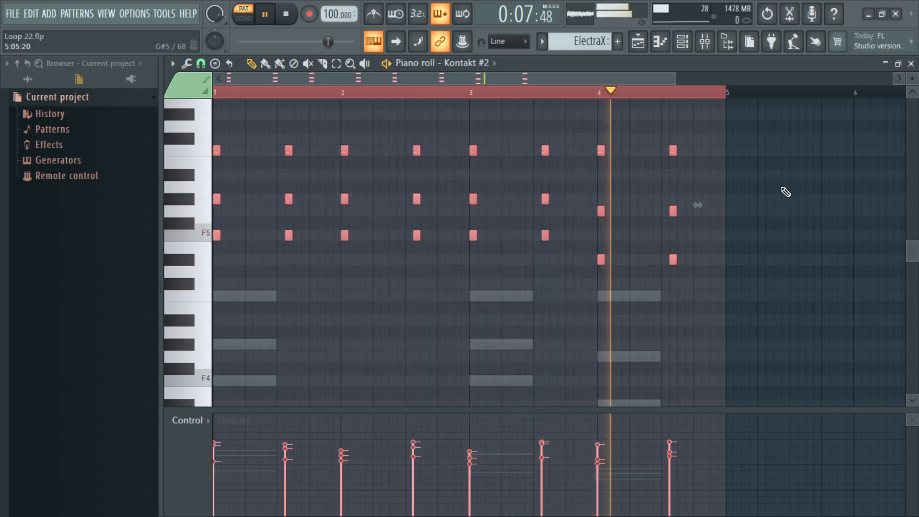
Step: Close the piano roll and assign the Kontakt #2 channel to a mixer track
click(911, 64)
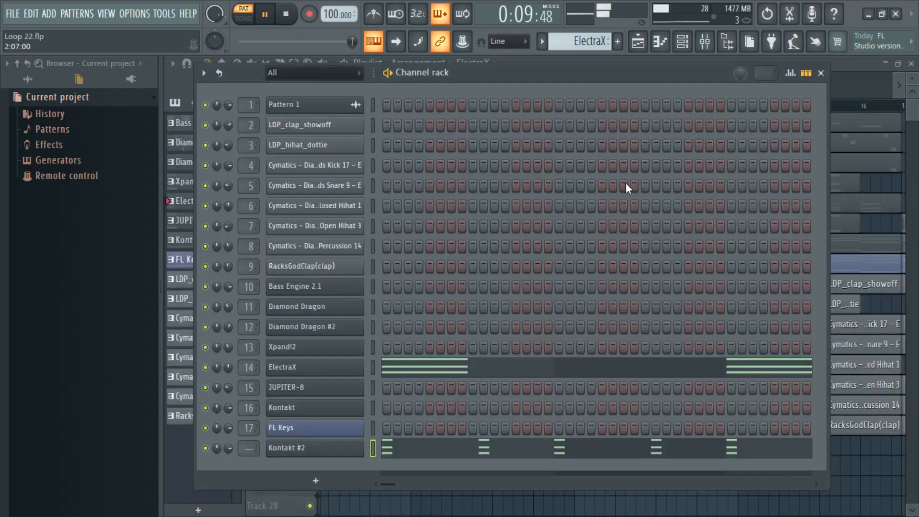
drag(241, 452, 241, 449)
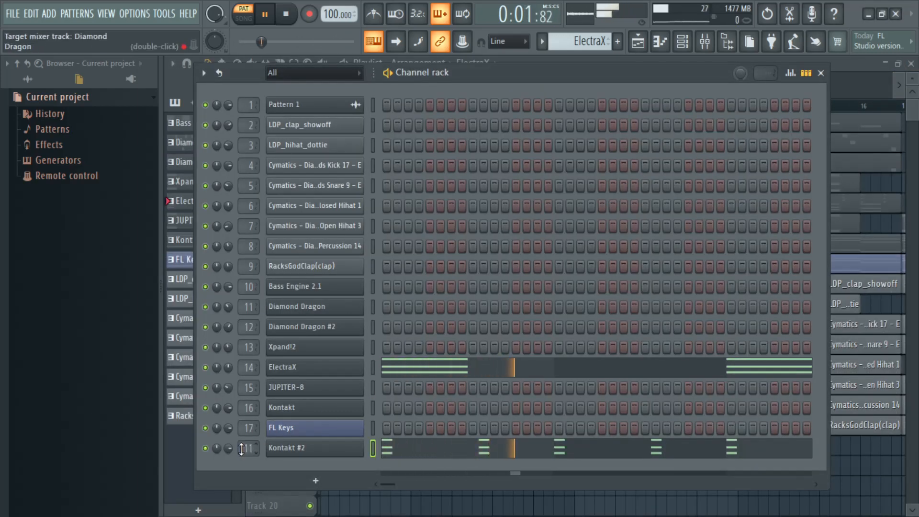
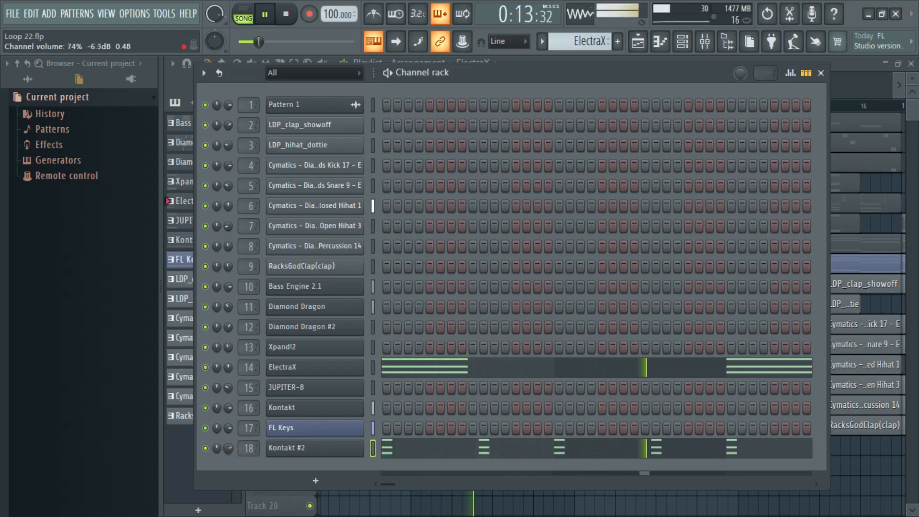
Step: Copy the instrument name from the Kontakt #2 plugin and rename its channel as Kalimba
click(314, 450)
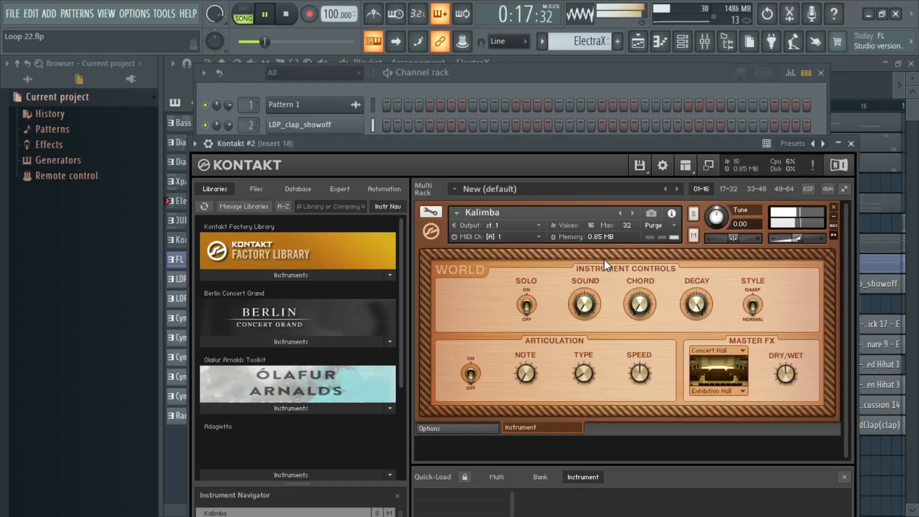
double_click(509, 211)
key(ctrl+c)
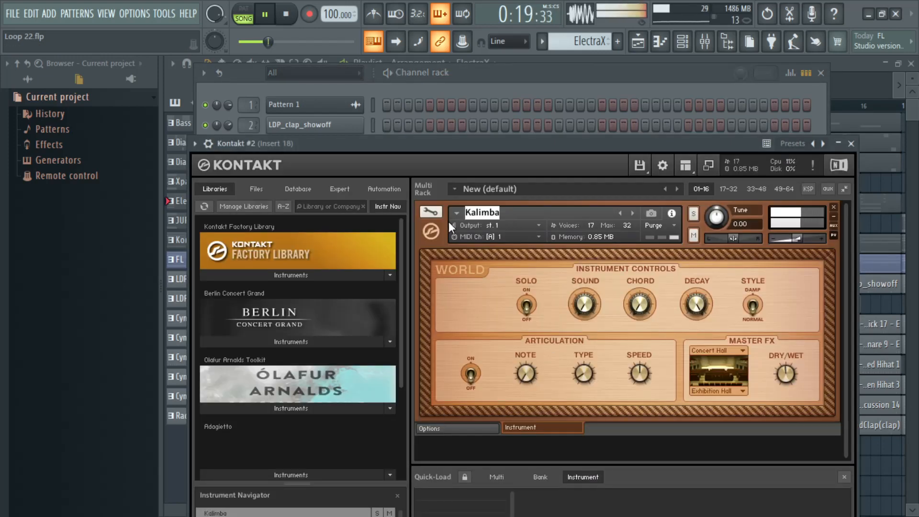
click(851, 144)
right_click(361, 447)
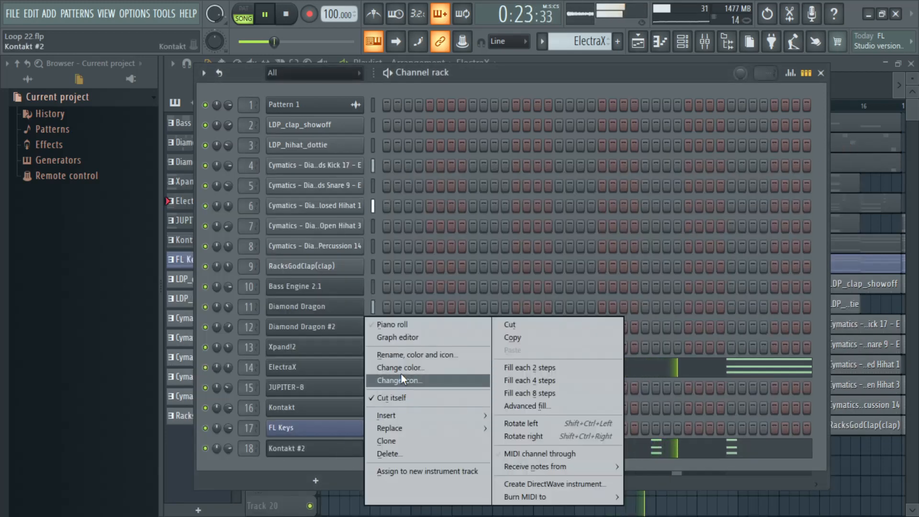
click(404, 354)
key(ctrl+v)
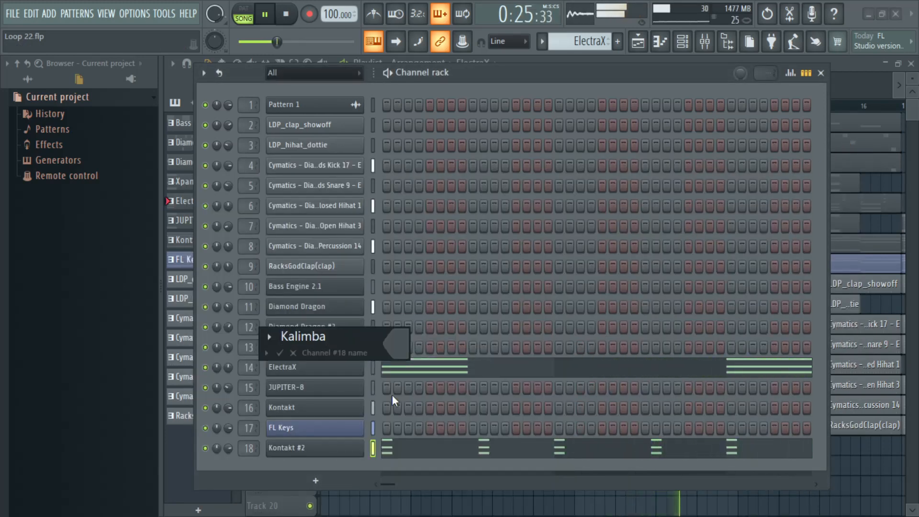
key(Return)
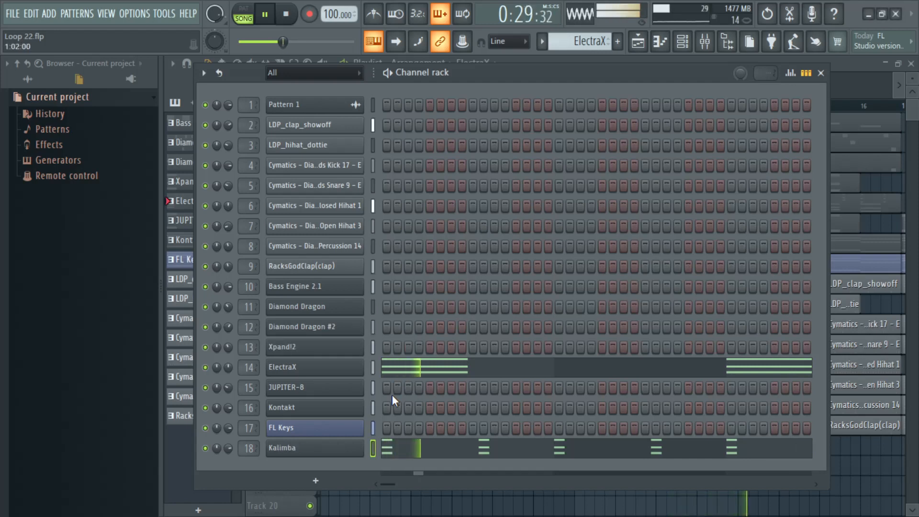
Step: Cut the Kalimba chord notes from the ElectraX pattern and paste them into a new pattern named Kalimba
right_click(326, 453)
click(506, 326)
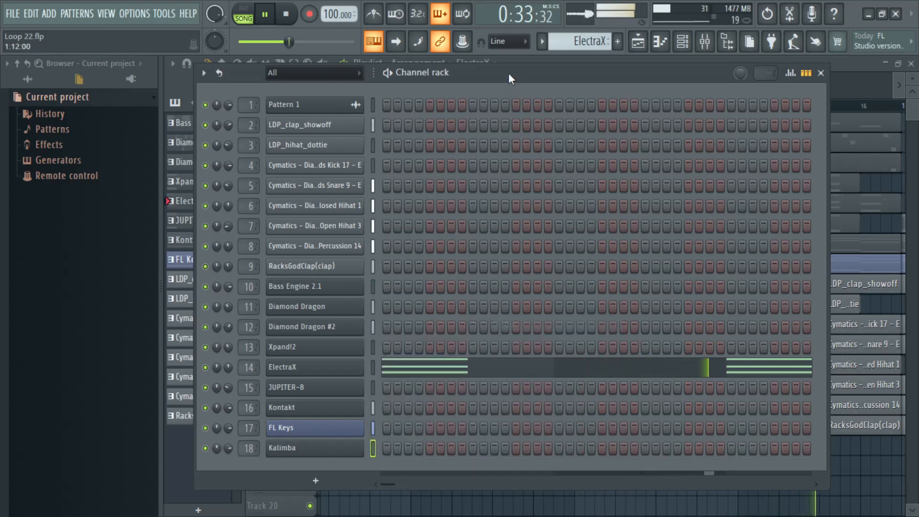
click(540, 44)
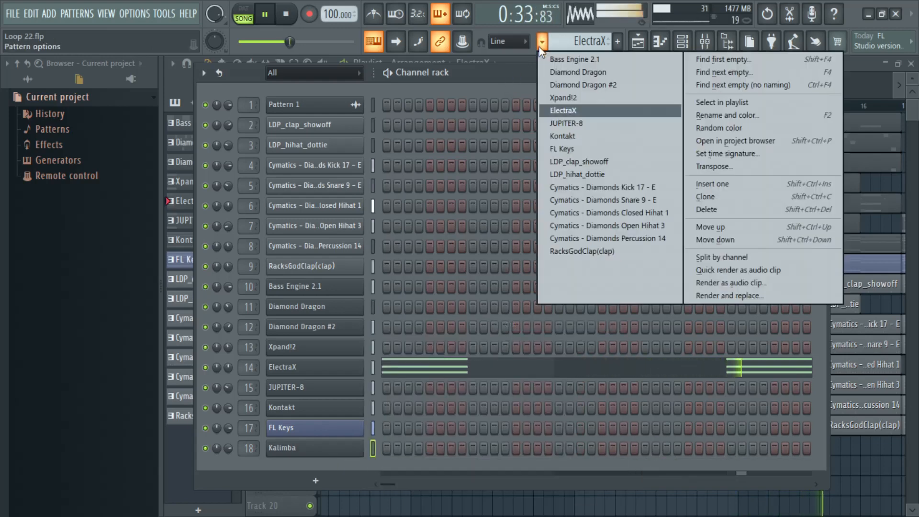
click(724, 72)
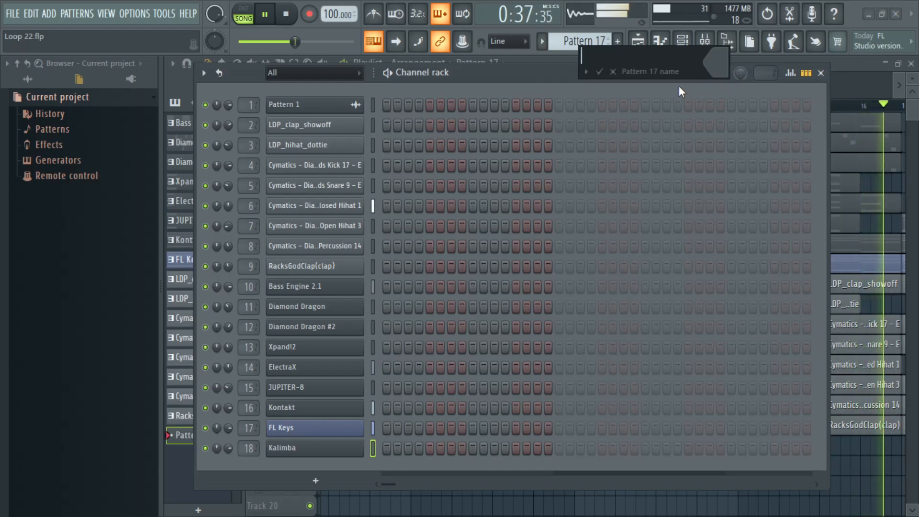
text(Kalimba)
click(599, 71)
right_click(342, 458)
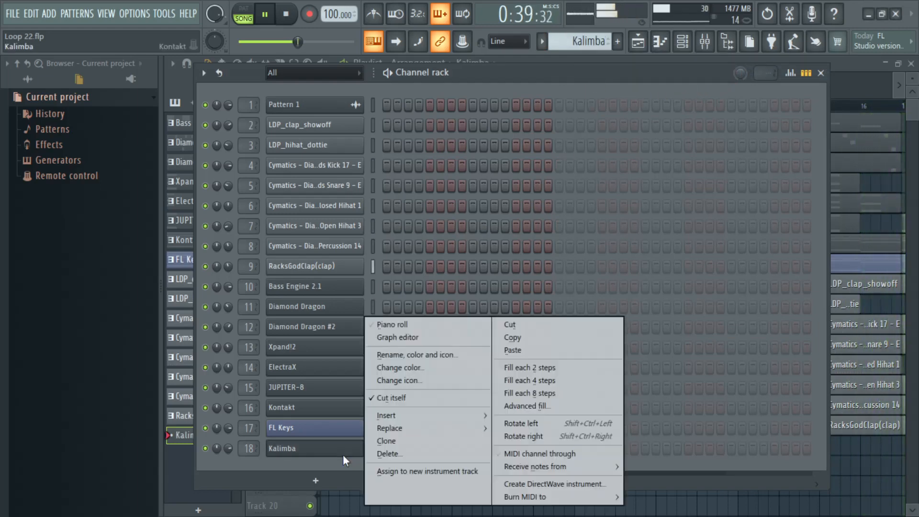
click(519, 350)
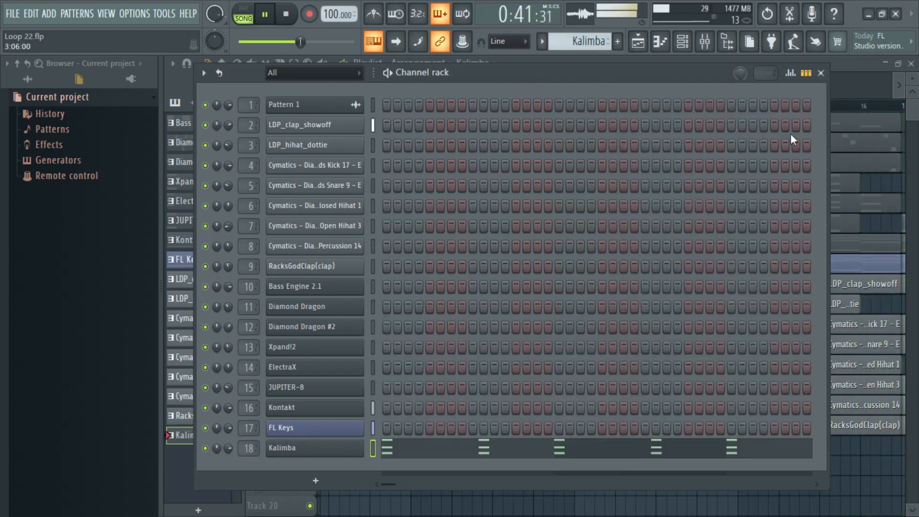
Step: Paint consecutive Kalimba pattern clips on playlist Track 17 from bar 5 through the end of the arrangement
click(822, 74)
scroll(549, 358, down, 3)
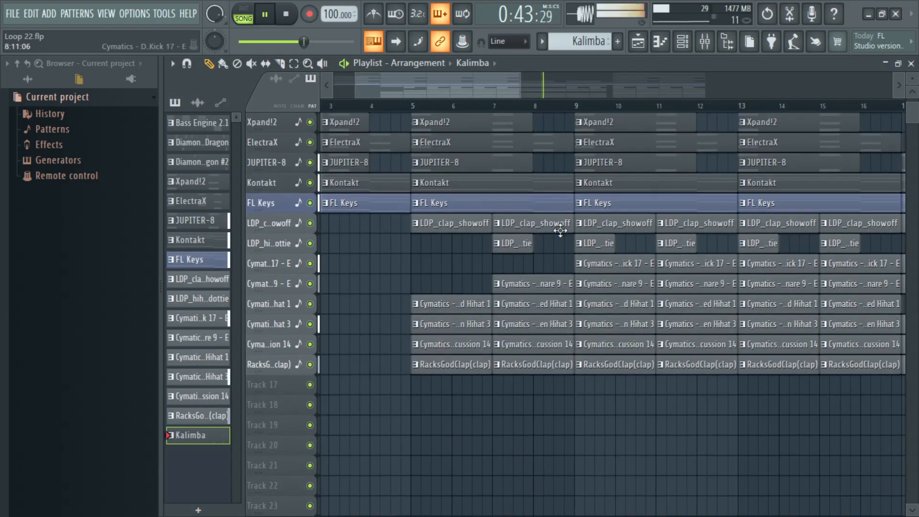
scroll(580, 112, down, 4)
scroll(579, 113, down, 1)
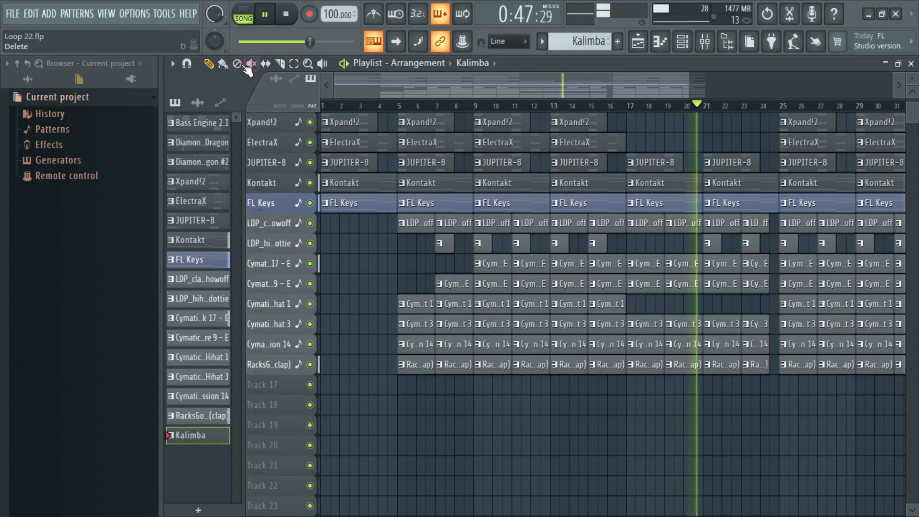
click(222, 64)
drag(401, 385, 872, 393)
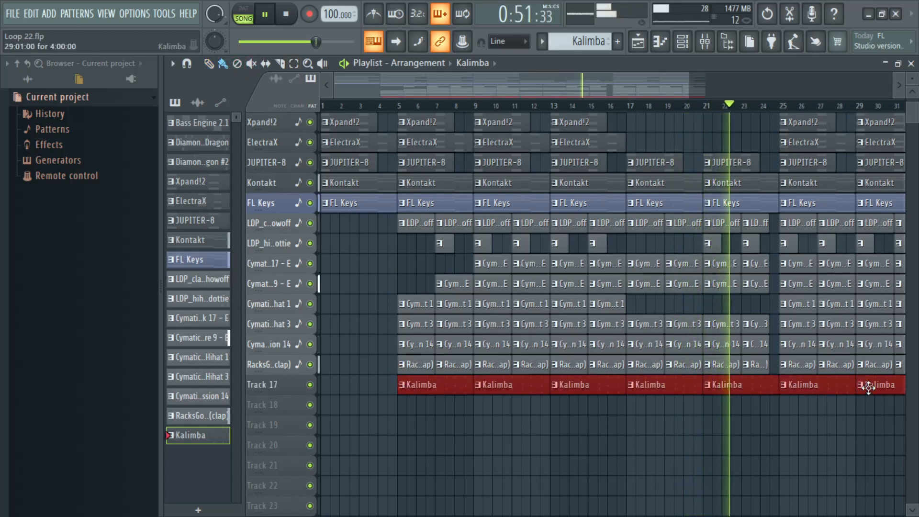
ctrl+click(598, 421)
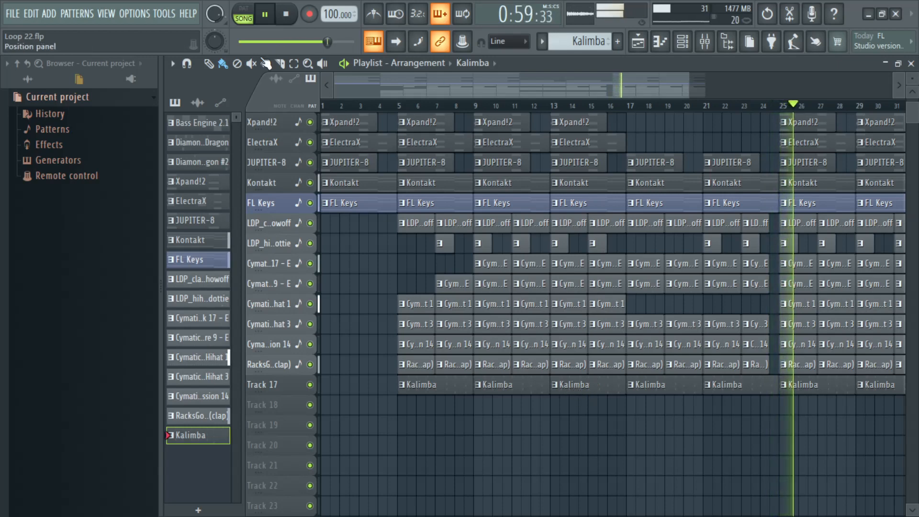
drag(567, 89, 582, 87)
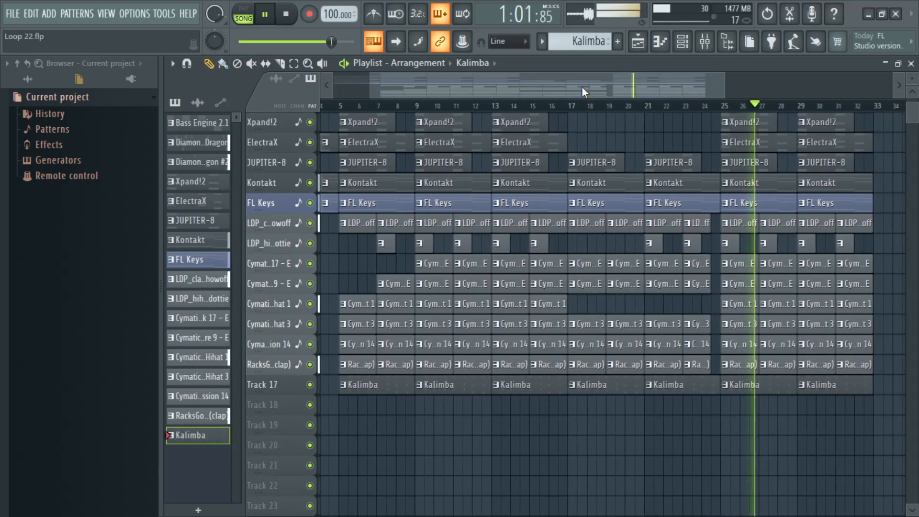
click(705, 42)
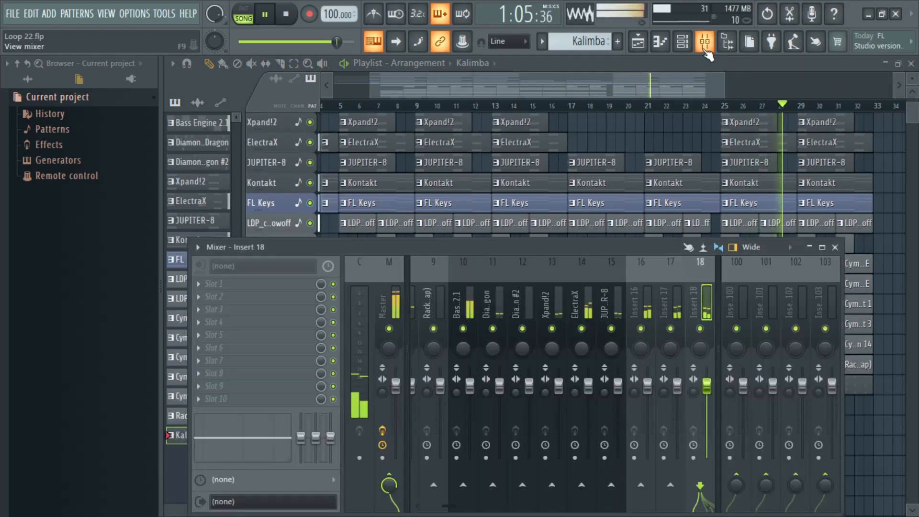
click(706, 48)
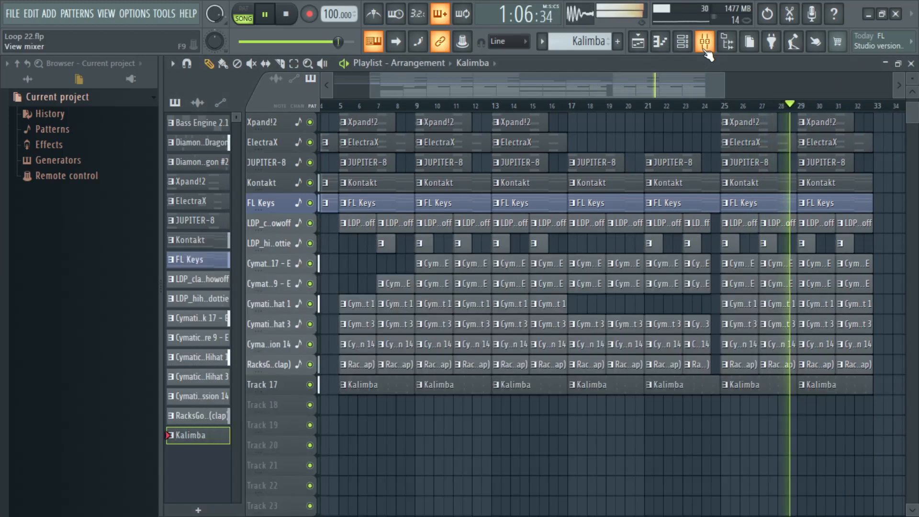
Step: Copy the instrument name from the first Kontakt plugin and rename its channel as Berlin Mood
click(683, 42)
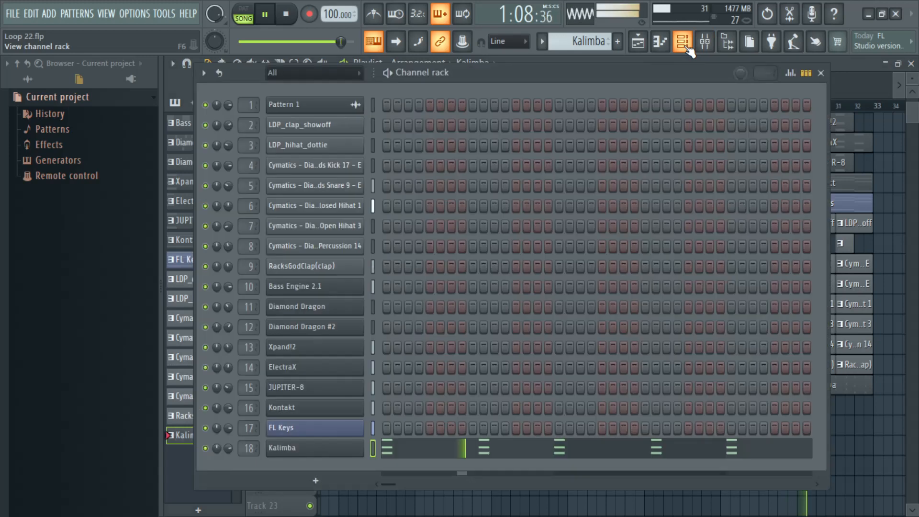
click(301, 407)
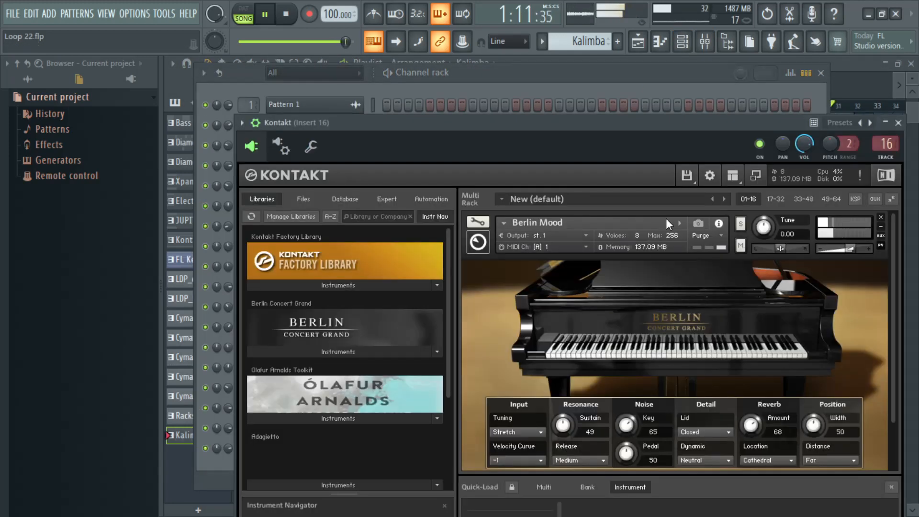
drag(576, 222, 481, 222)
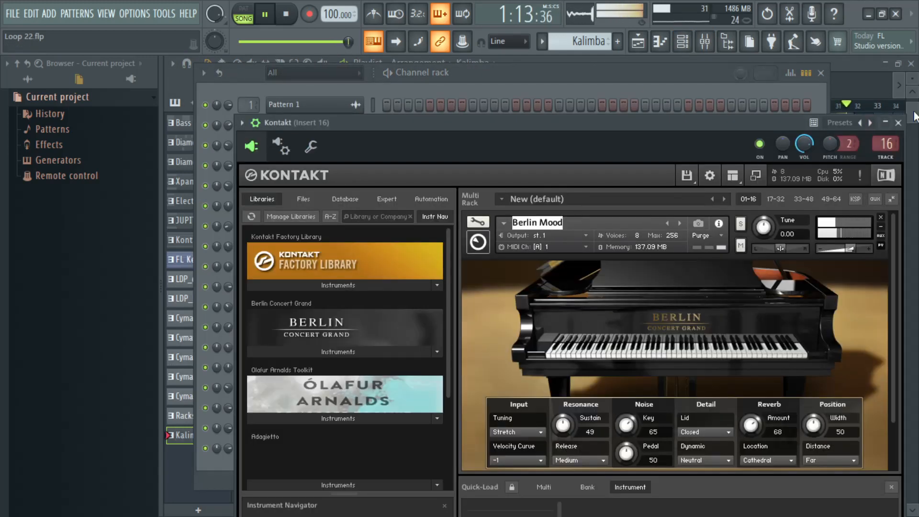
click(898, 122)
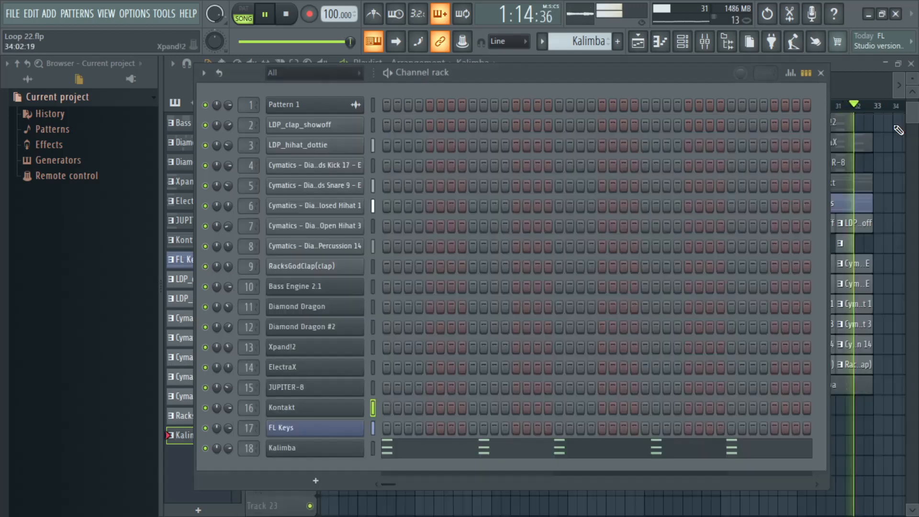
right_click(318, 408)
click(419, 355)
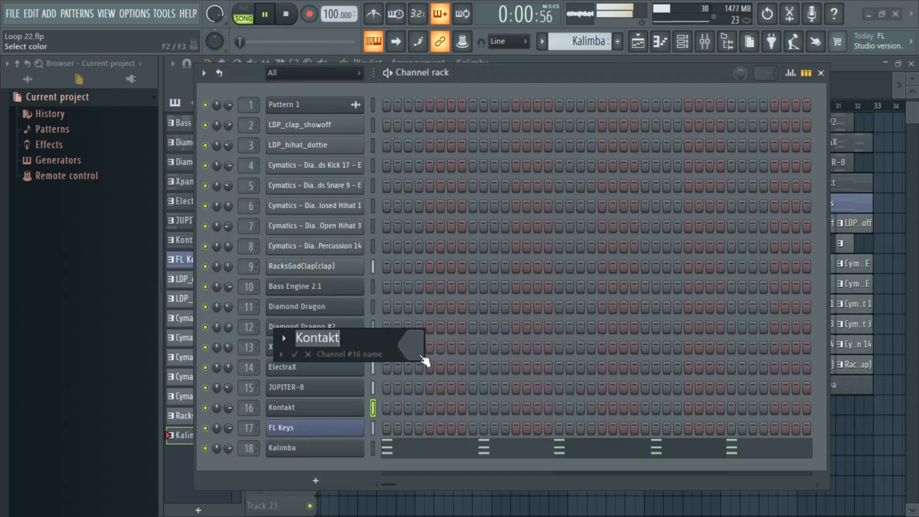
key(ctrl+v)
key(Return)
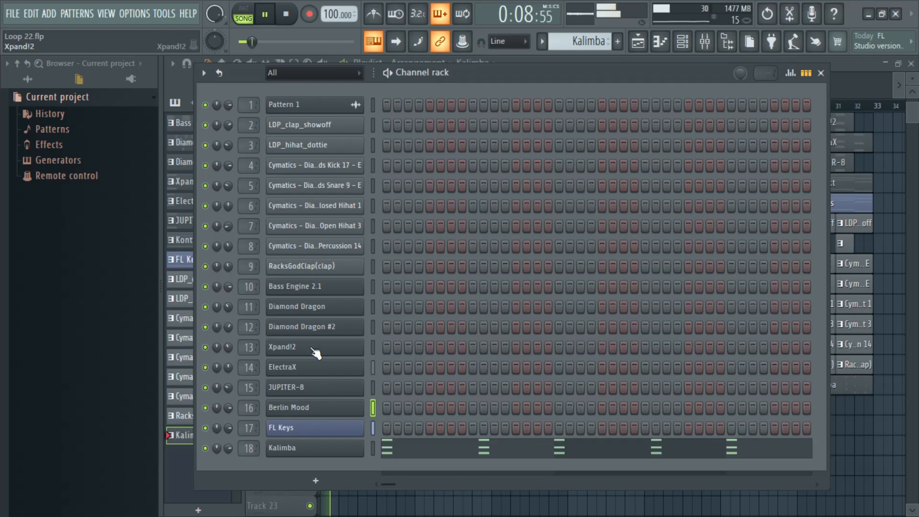
Step: Rename the Xpand!2 channel as Massive Pad
right_click(356, 347)
click(378, 351)
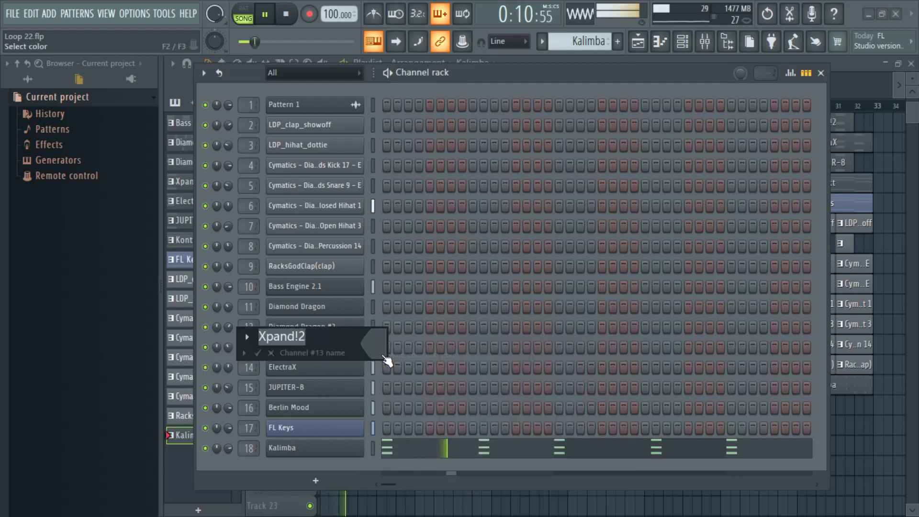
text(Mass)
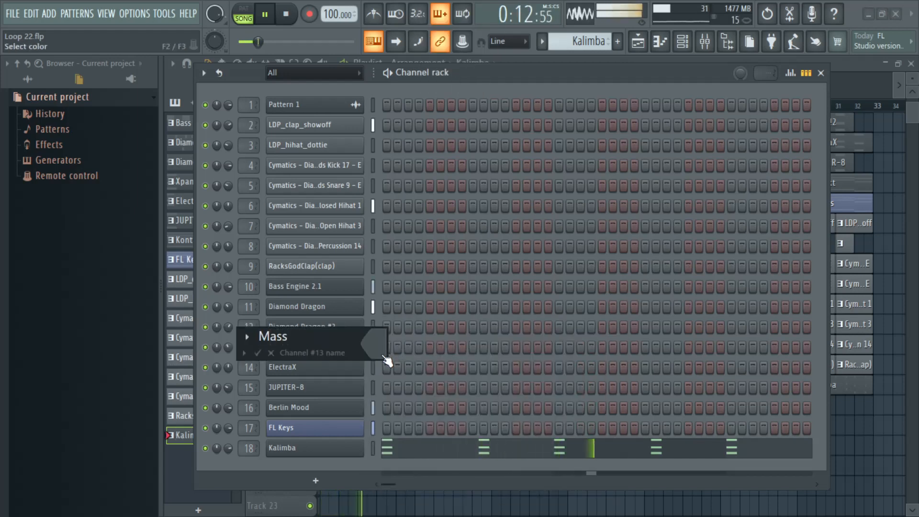
text(ive Pad)
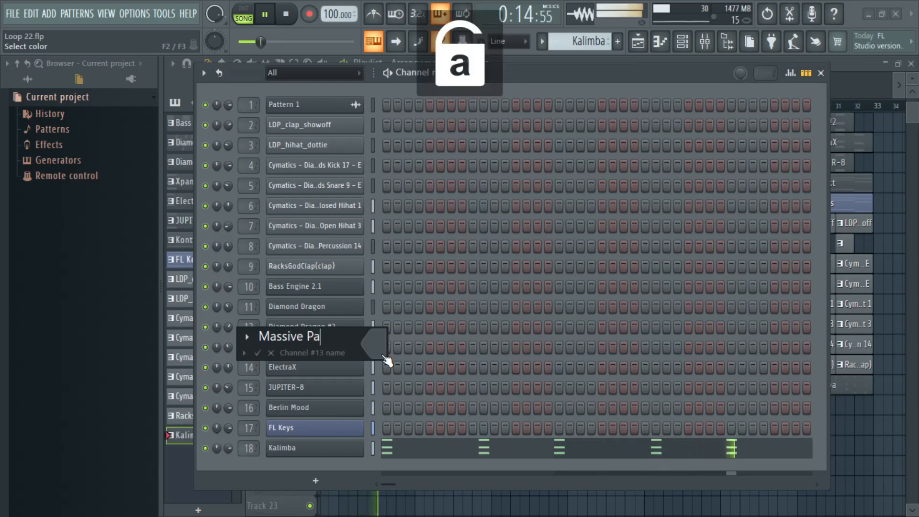
key(Return)
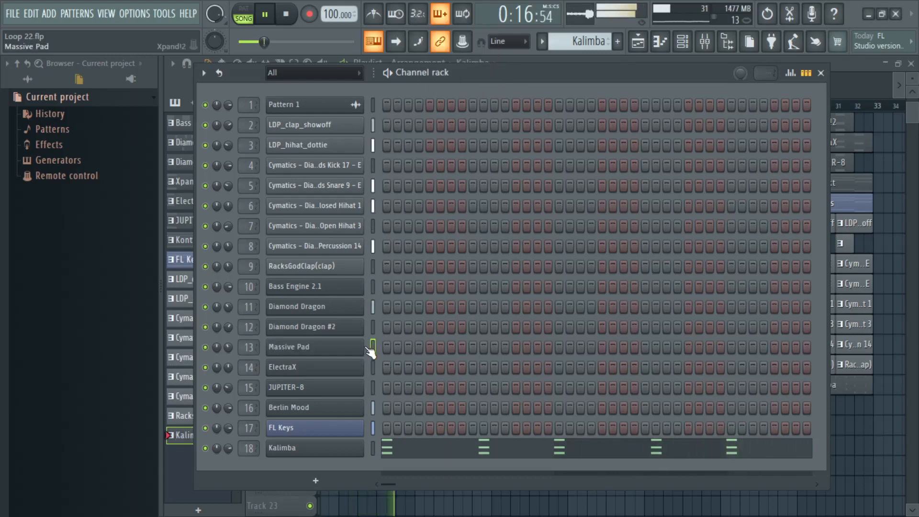
Step: Check which preset the first Diamond Dragon channel uses and look over its preset list without changing it
click(317, 311)
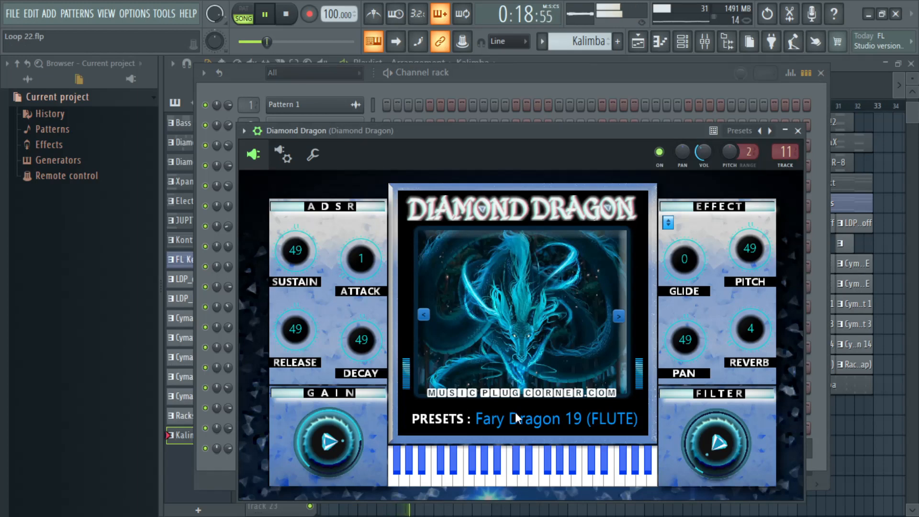
click(630, 415)
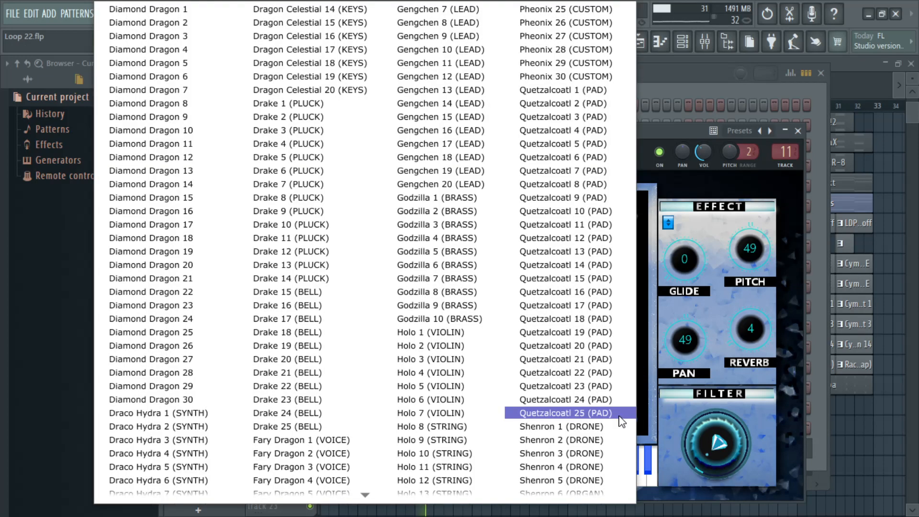
click(708, 341)
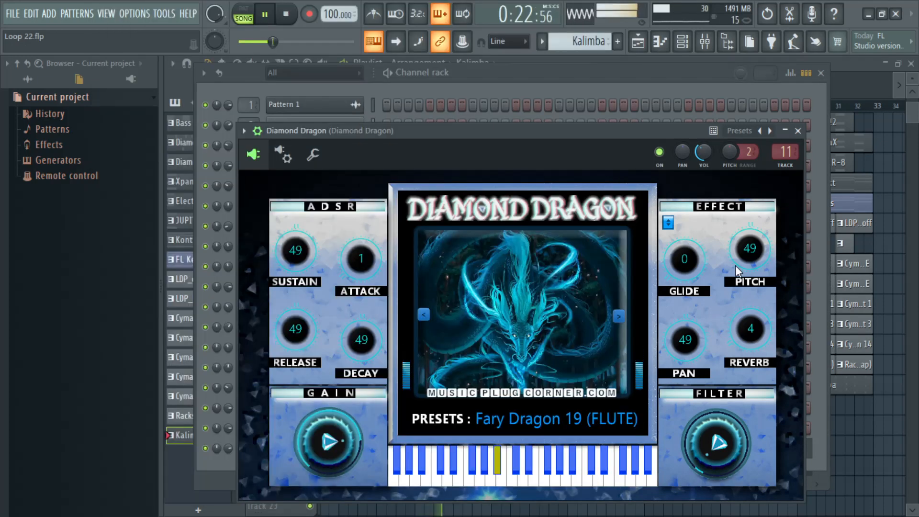
click(797, 131)
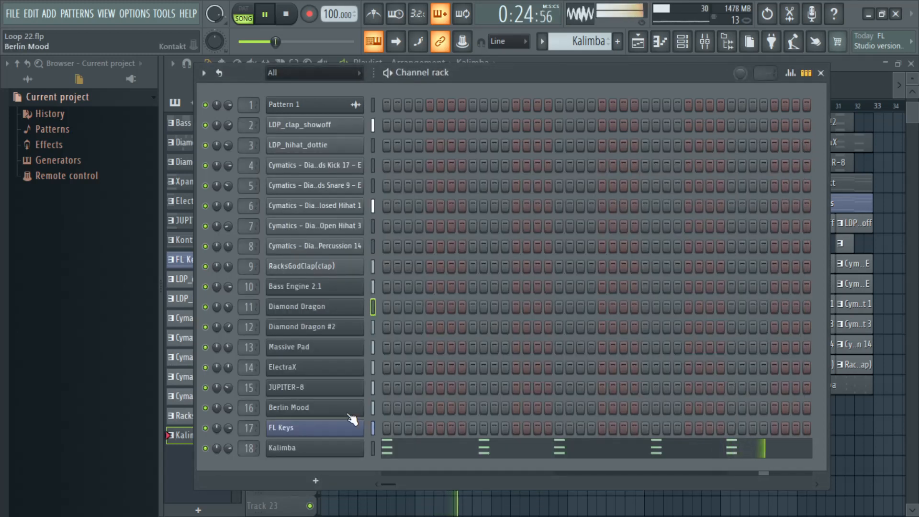
Step: Lower the Kalimba channel's volume slightly
drag(229, 449, 229, 457)
scroll(231, 447, down, 2)
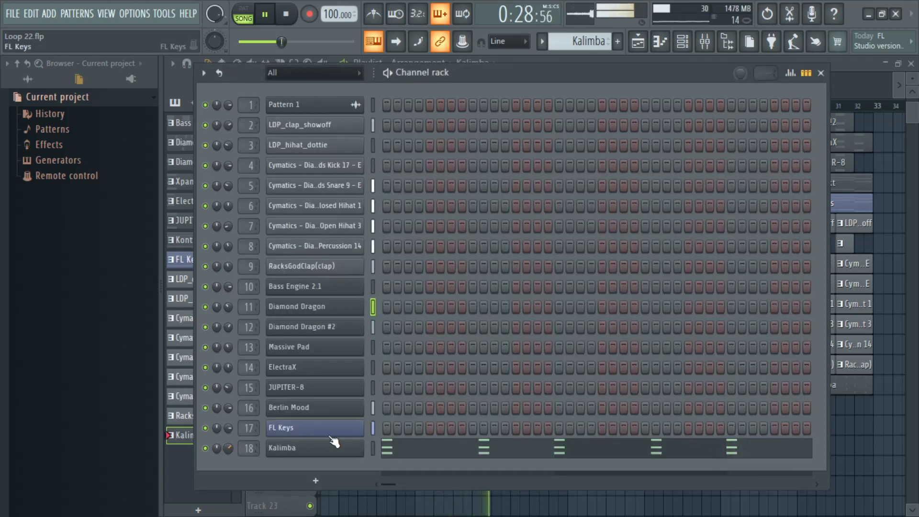
Step: Move the channel rack slightly upward and add another Kontakt instrument channel
drag(560, 77, 563, 65)
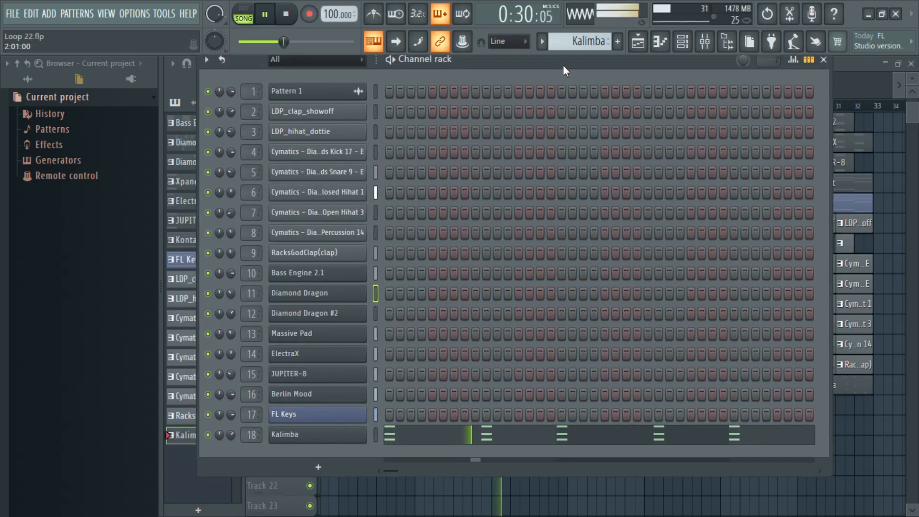
click(310, 452)
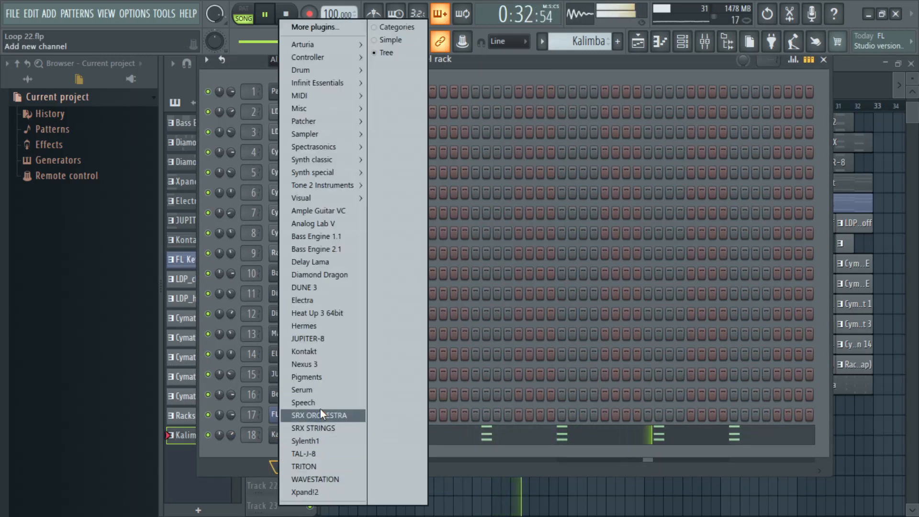
click(327, 351)
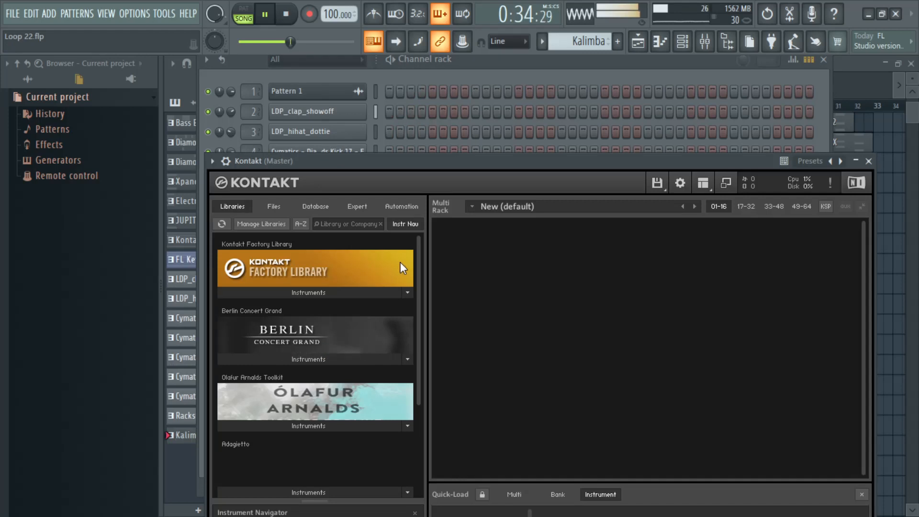
Step: Load the 01. Harp instrument from the 06. Harp folder of the Berlin Orchestra Inspire library into the new Kontakt, then close its window
drag(419, 259, 417, 368)
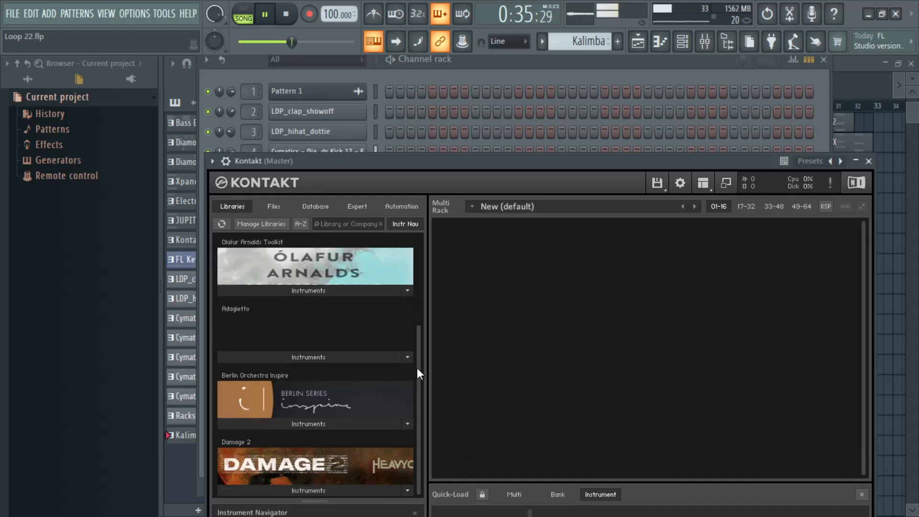
click(330, 422)
drag(450, 164, 434, 88)
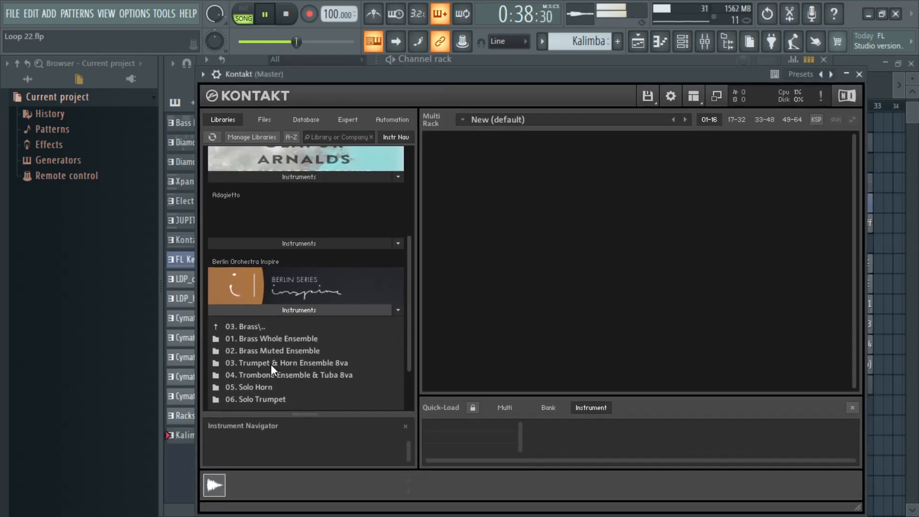
scroll(280, 349, down, 2)
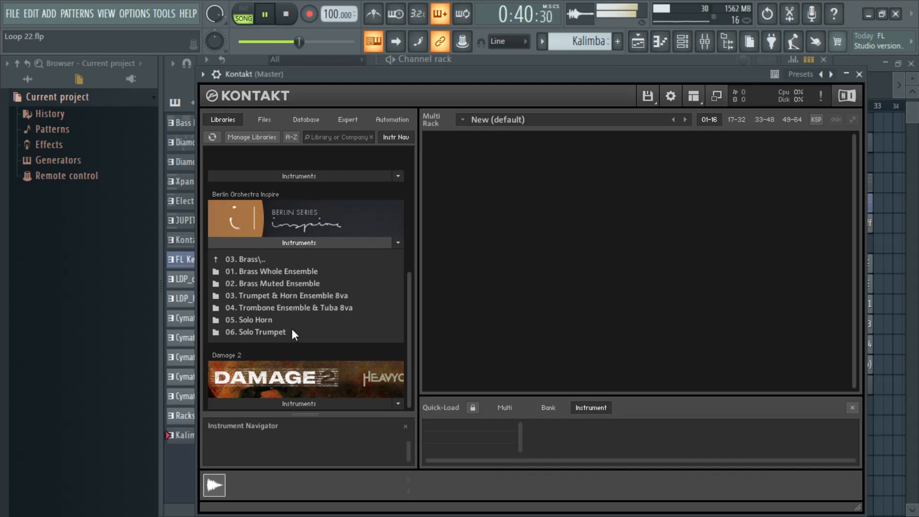
click(255, 259)
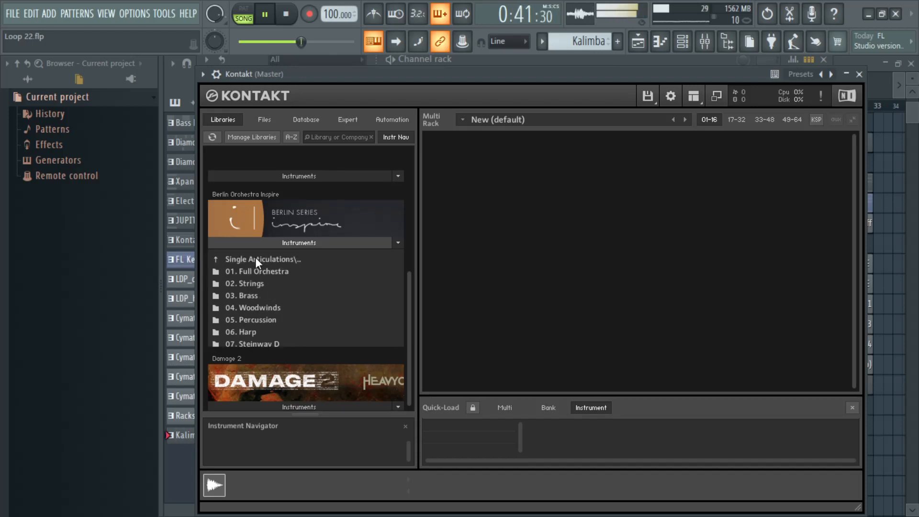
click(259, 333)
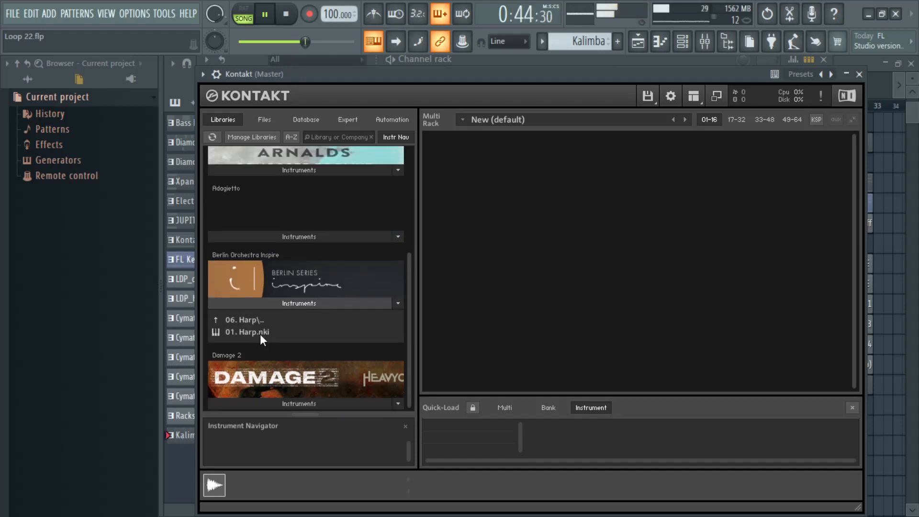
drag(262, 329, 450, 309)
drag(503, 297, 502, 297)
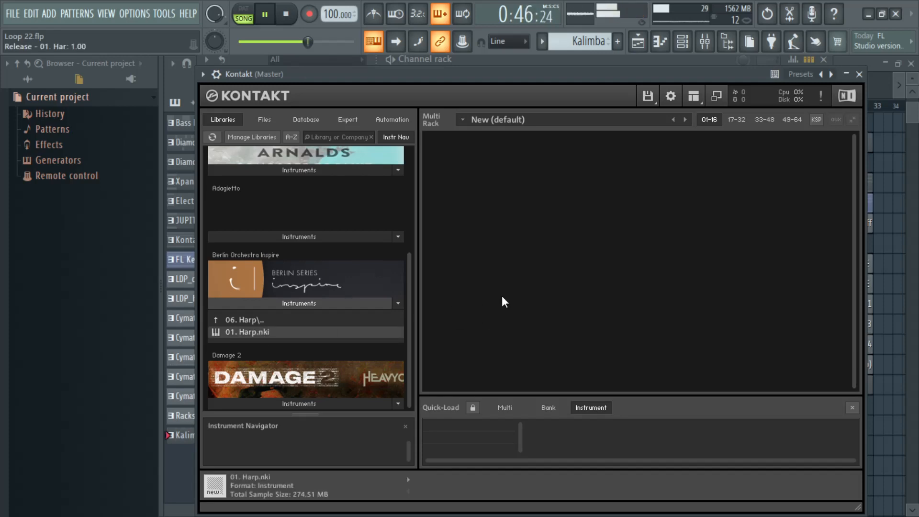
click(860, 74)
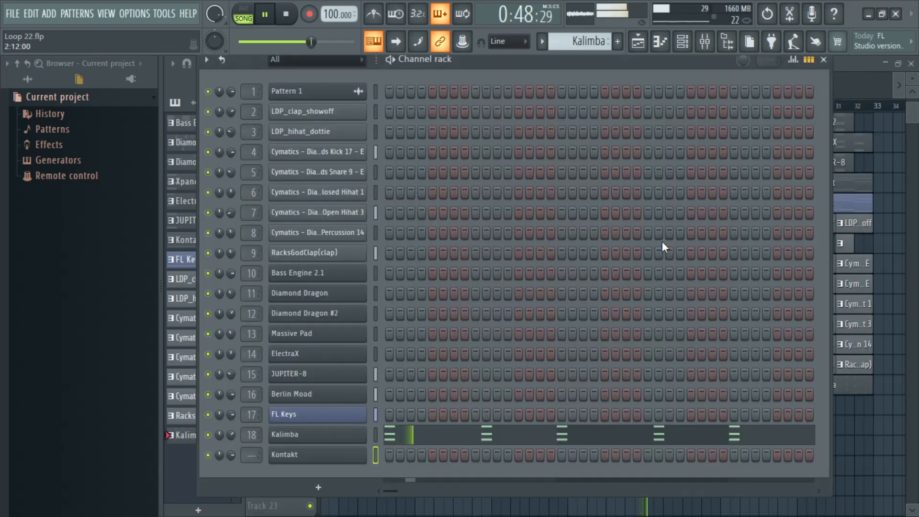
Step: Copy the Kalimba channel's notes to the new Kontakt channel and route that channel to mixer track 19
right_click(352, 451)
click(534, 337)
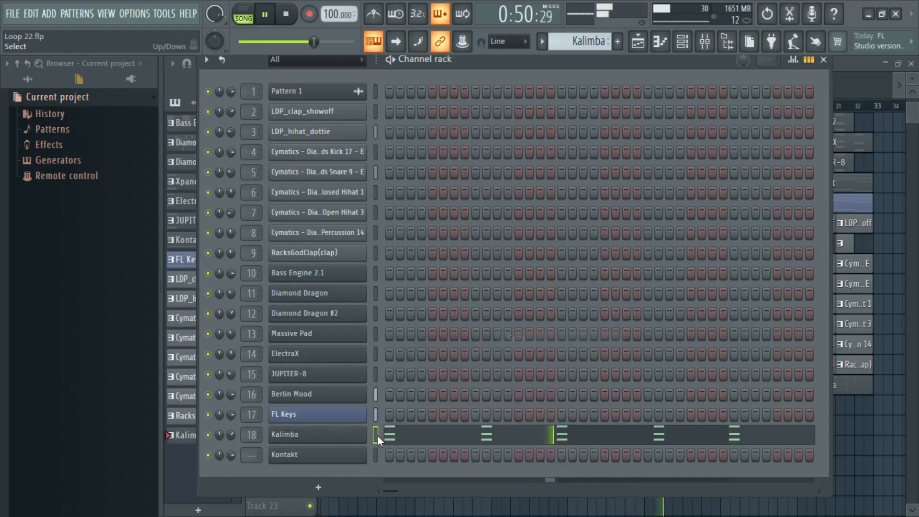
right_click(352, 455)
click(545, 354)
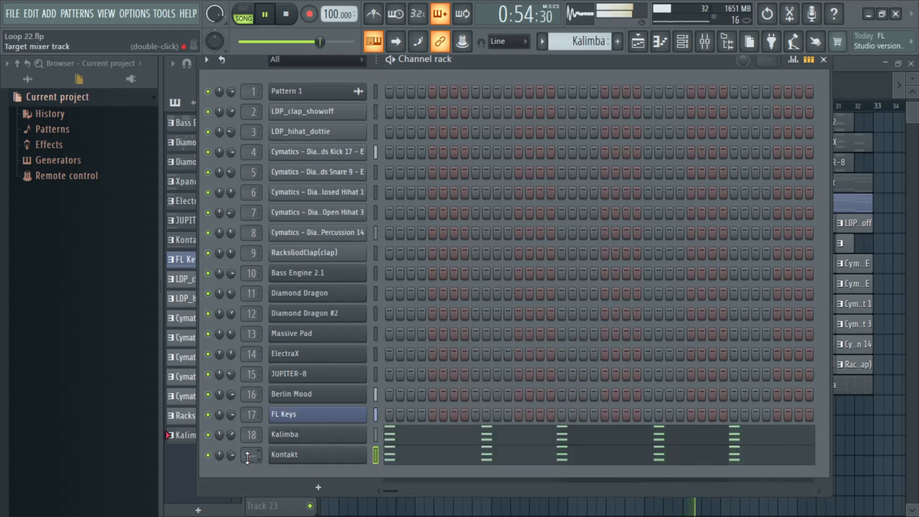
scroll(243, 457, up, 14)
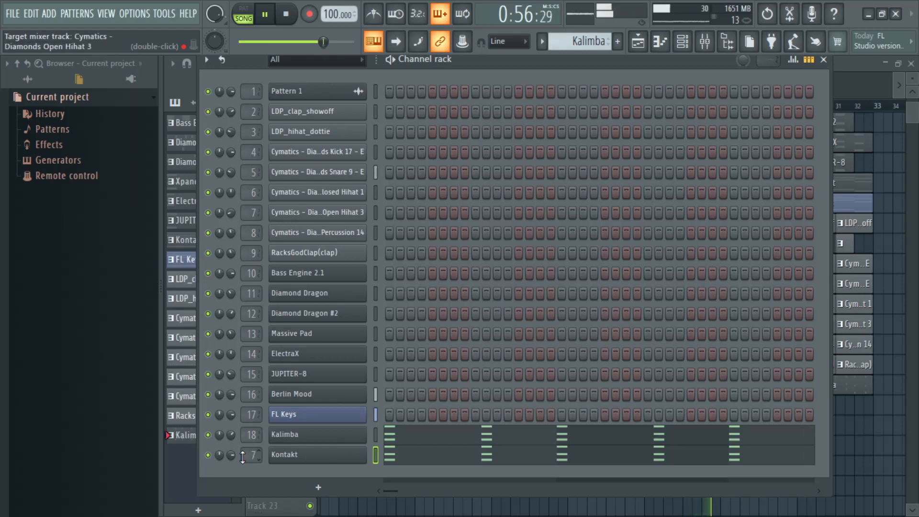
scroll(243, 457, up, 5)
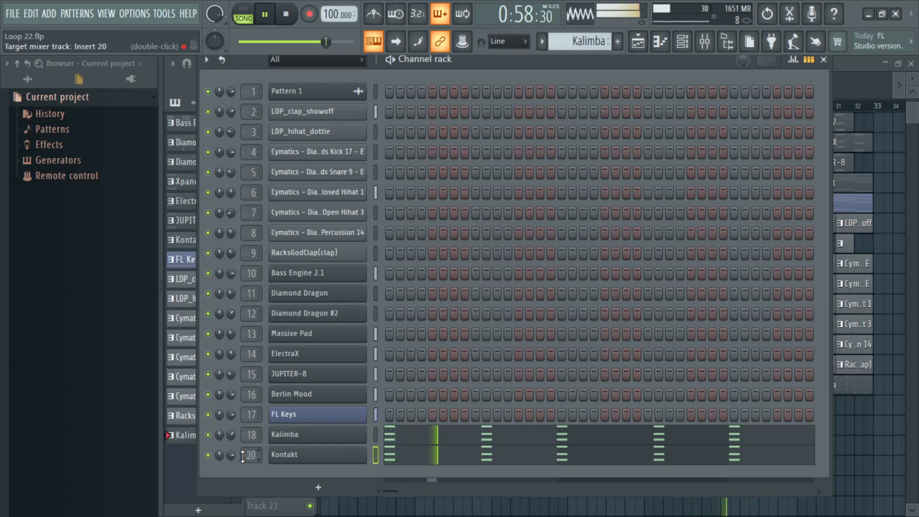
Step: Check the loaded instrument's name in the Kontakt channel and rename the channel as Harp
click(314, 460)
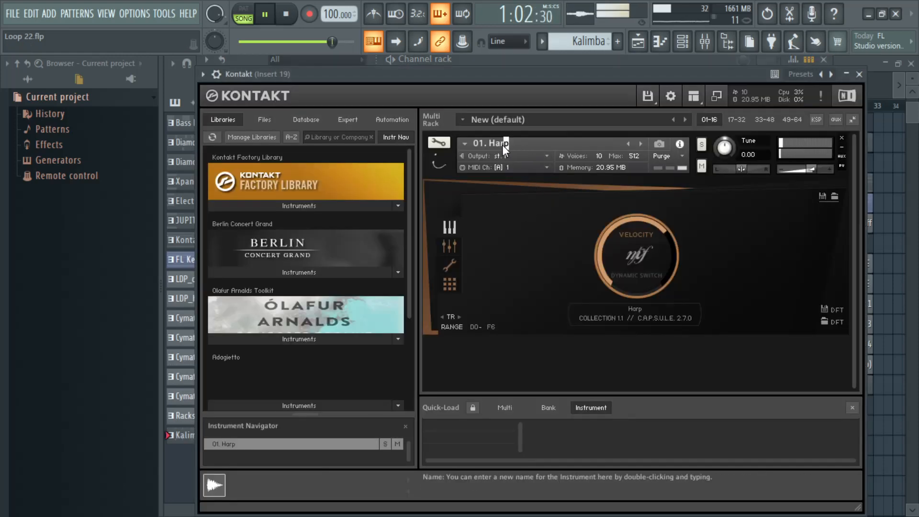
double_click(491, 147)
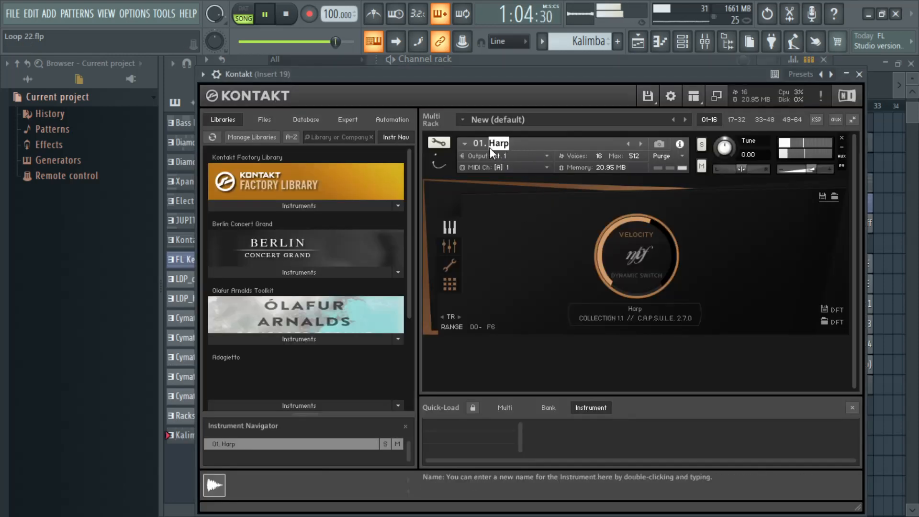
click(859, 74)
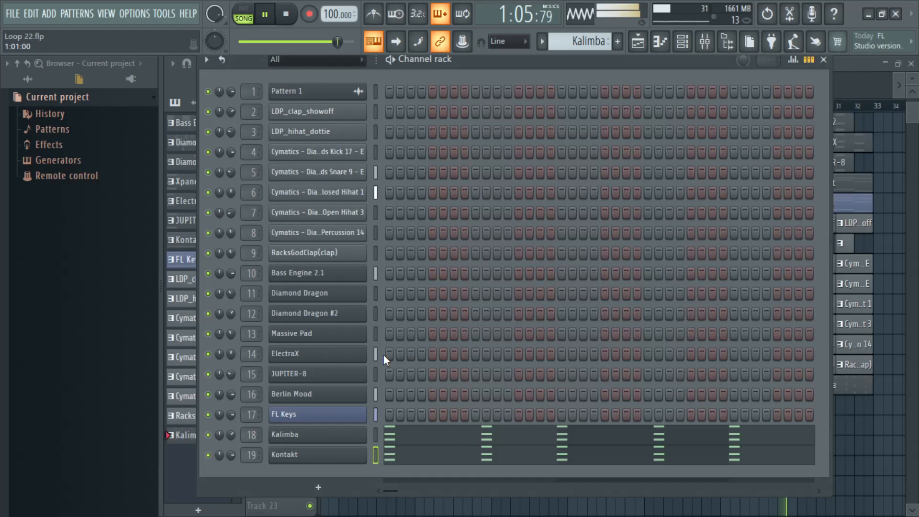
right_click(337, 458)
click(433, 355)
text(Harp)
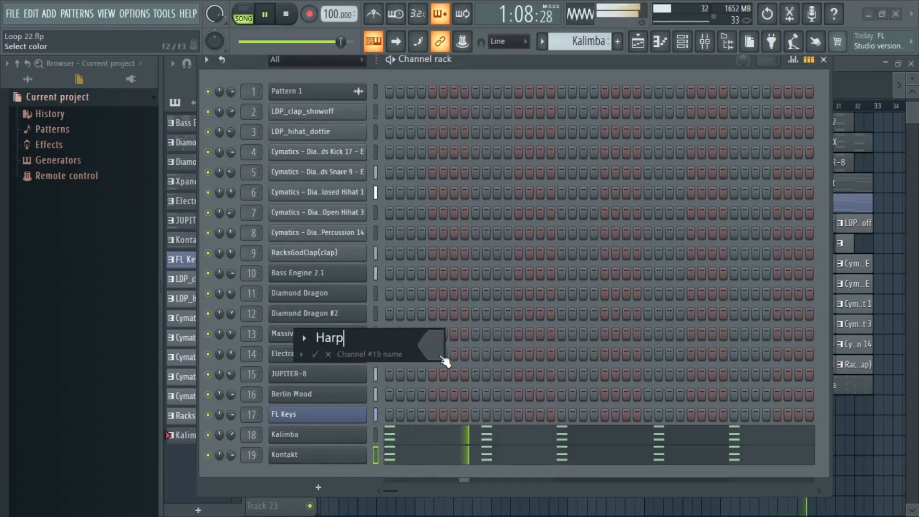
click(315, 355)
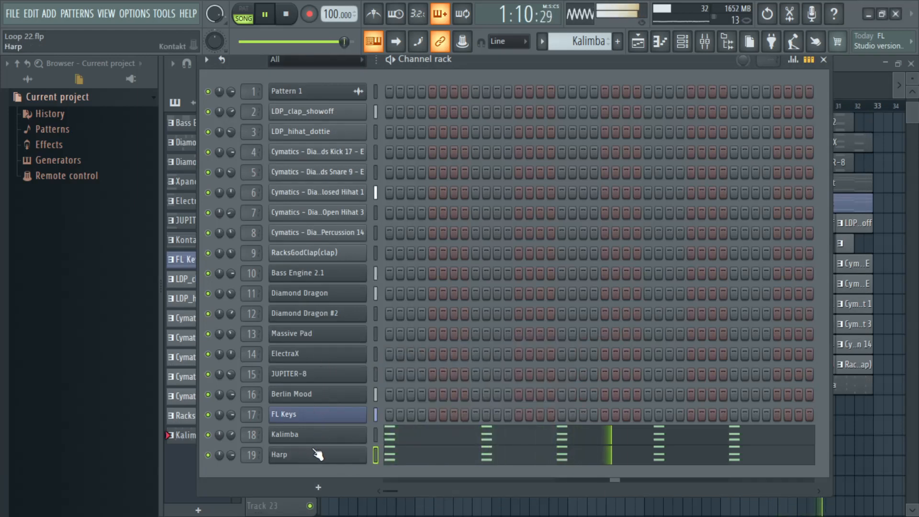
Step: Switch playback to pattern mode and look over the Harp instrument's settings without changing them
click(252, 16)
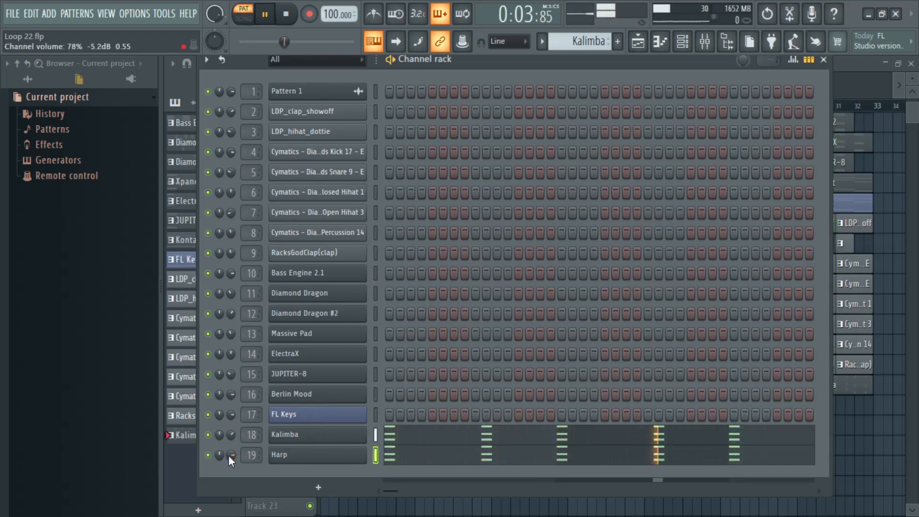
click(284, 457)
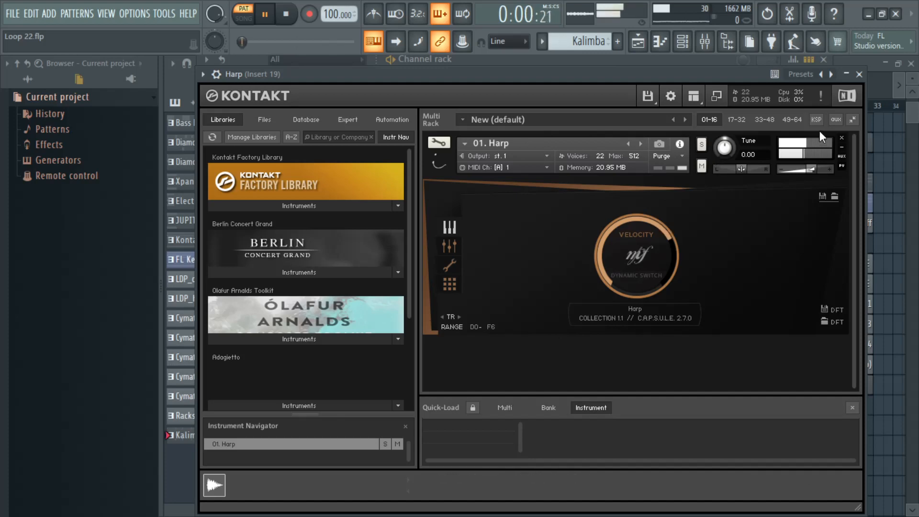
click(859, 74)
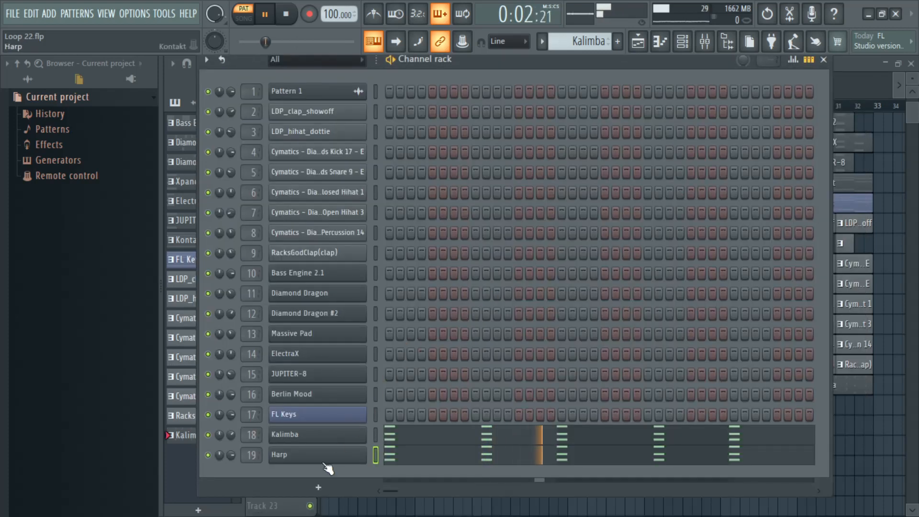
Step: Add another Kontakt channel and load Cellos_Marcato from the Cellos folder of the Adagietto library
click(309, 479)
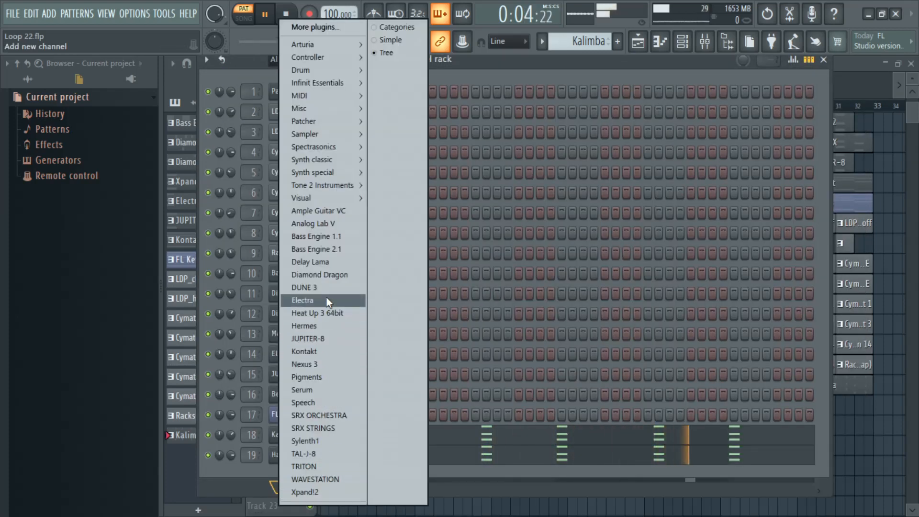
click(319, 351)
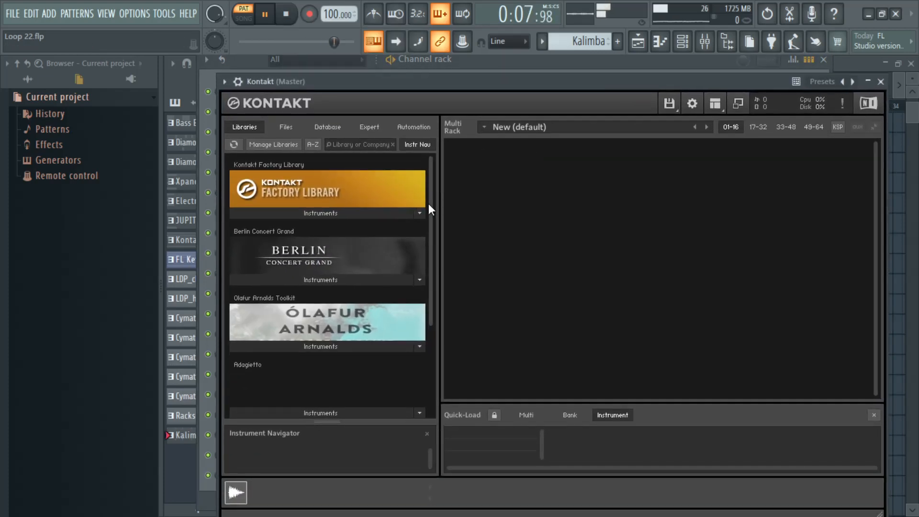
drag(429, 205, 434, 305)
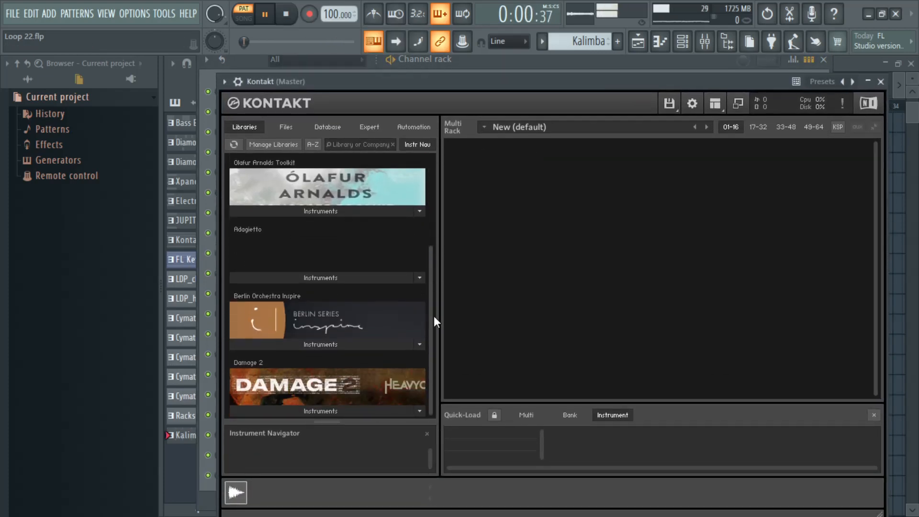
click(376, 278)
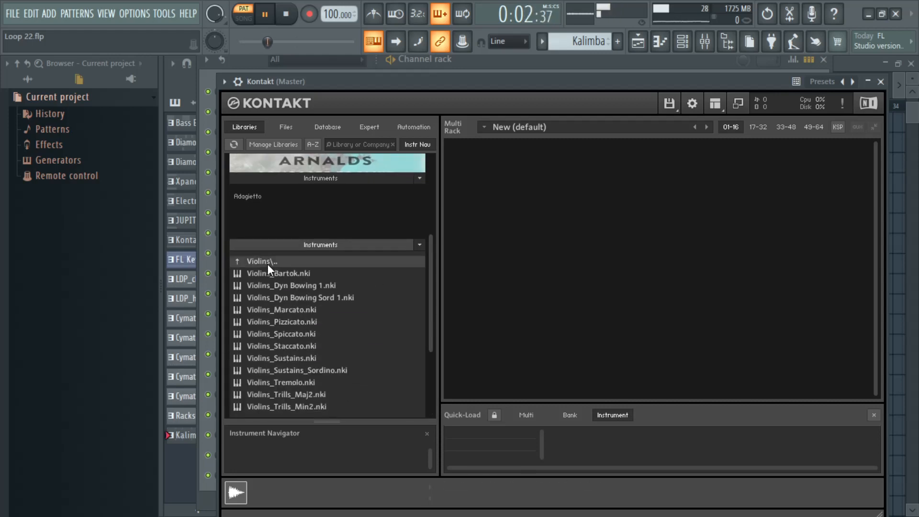
click(268, 264)
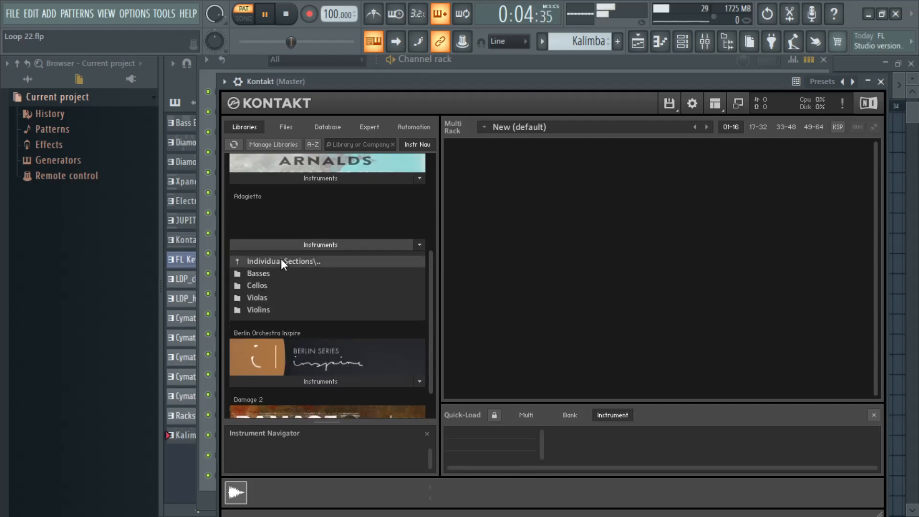
click(273, 286)
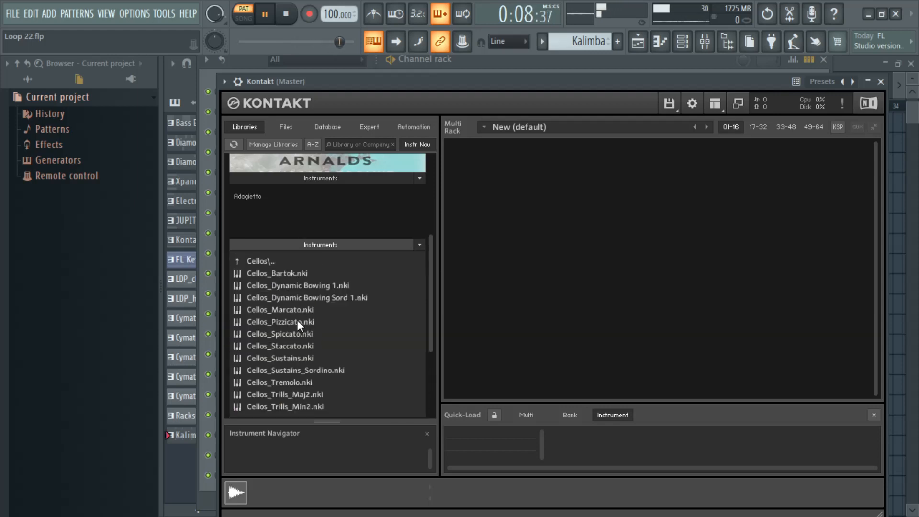
drag(296, 311, 565, 280)
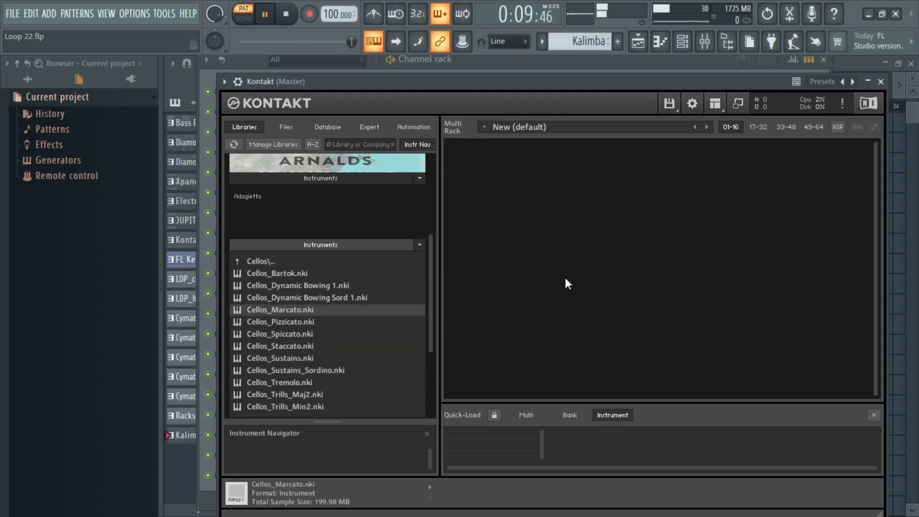
click(881, 82)
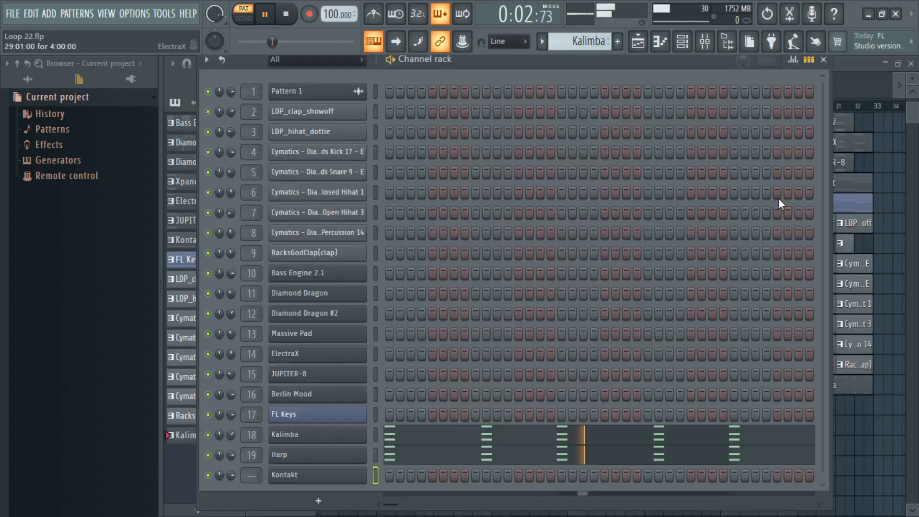
Step: Paste the copied Kalimba notes into the new cello Kontakt channel and set its volume to about 50%
right_click(362, 475)
click(537, 349)
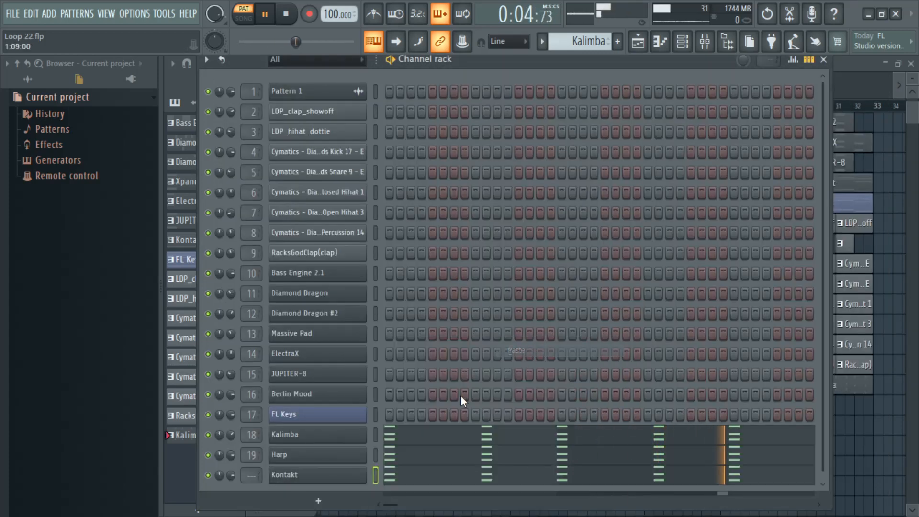
mouse_move(232, 474)
mouse_down()
mouse_move(232, 498)
mouse_move(234, 464)
mouse_up()
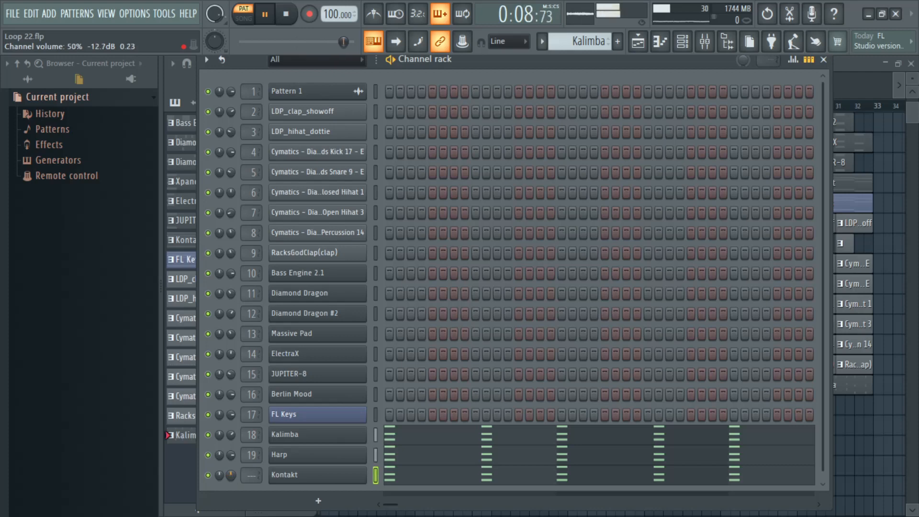
Step: Replace the cello Kontakt channel's instrument with Cellos_Spiccato from the Adagietto library and close its window
click(286, 478)
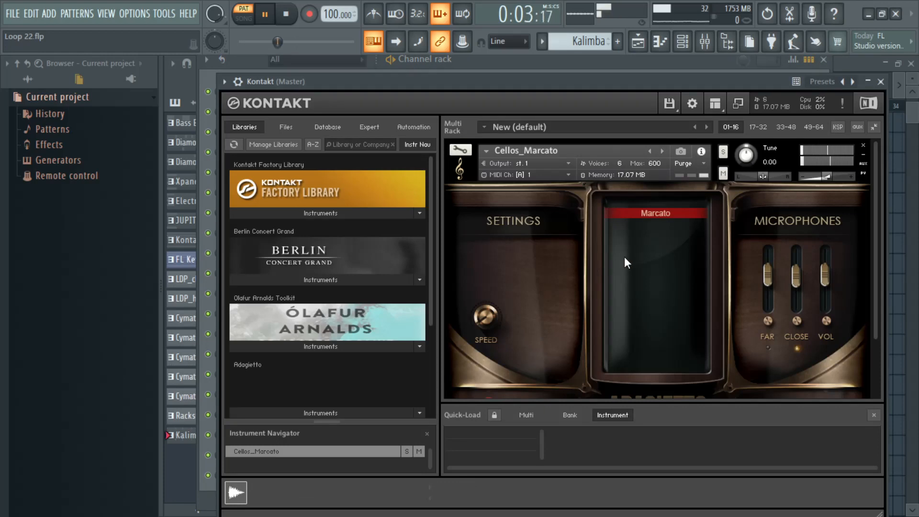
scroll(397, 279, down, 3)
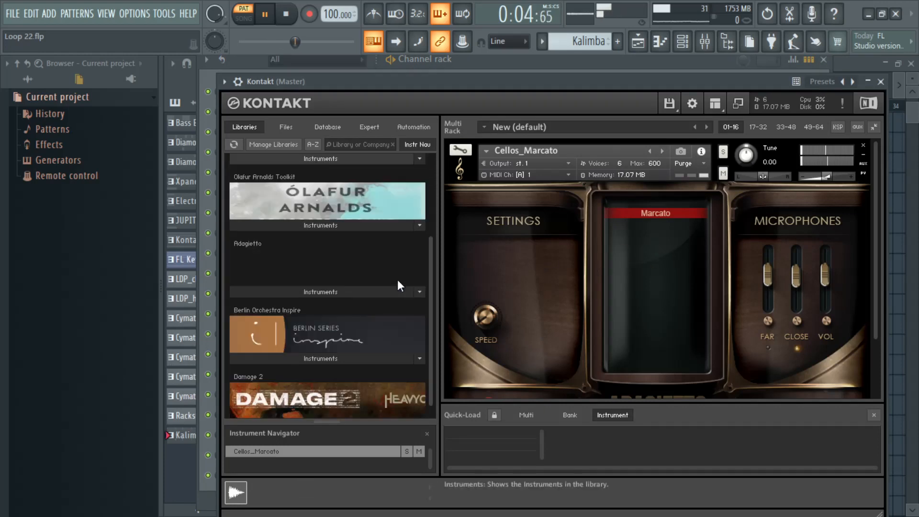
click(344, 292)
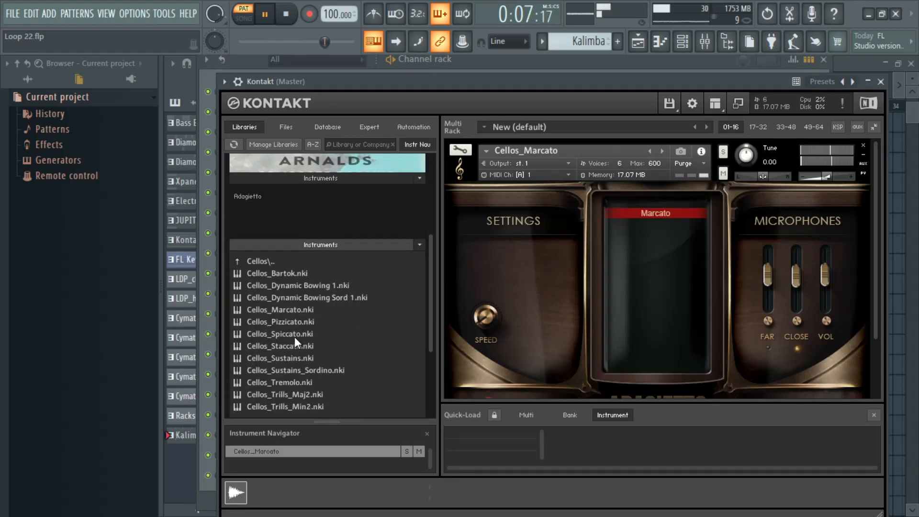
drag(295, 337, 631, 266)
click(460, 309)
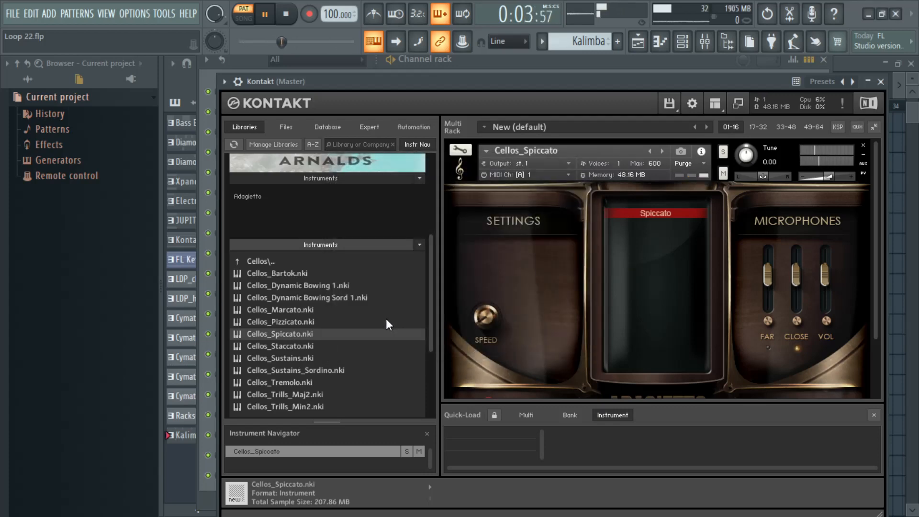
click(880, 82)
Step: Rename the new Kontakt channel to Cellos_Spiccato, copying the name from its loaded instrument, and route it to mixer track 20
click(305, 475)
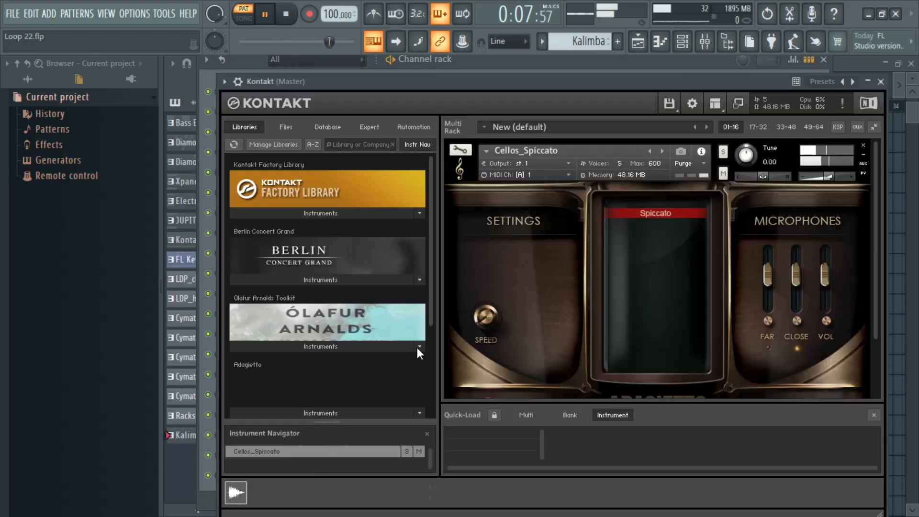
drag(501, 160, 499, 154)
key(ctrl+c)
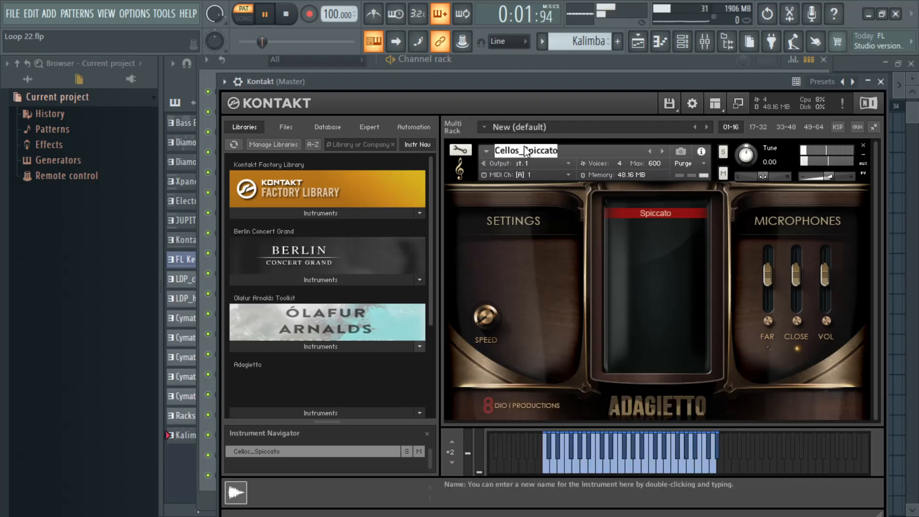
click(881, 83)
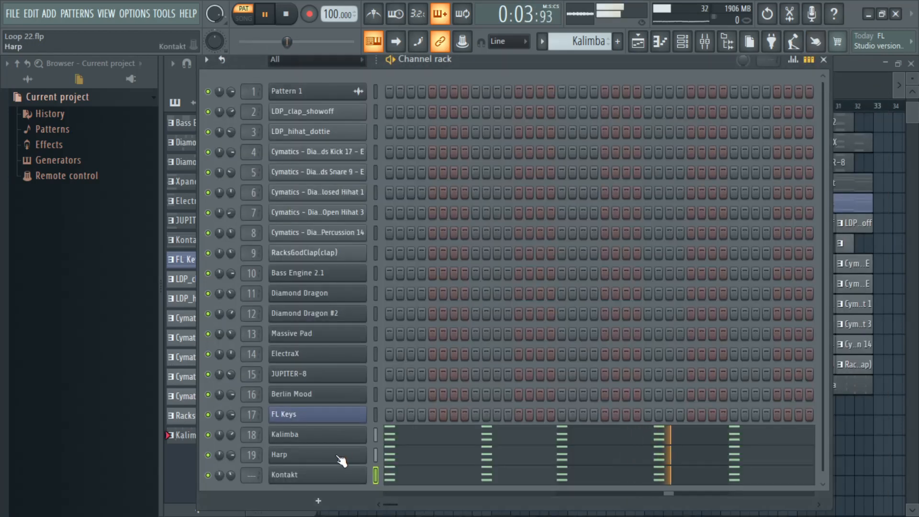
right_click(355, 465)
click(411, 354)
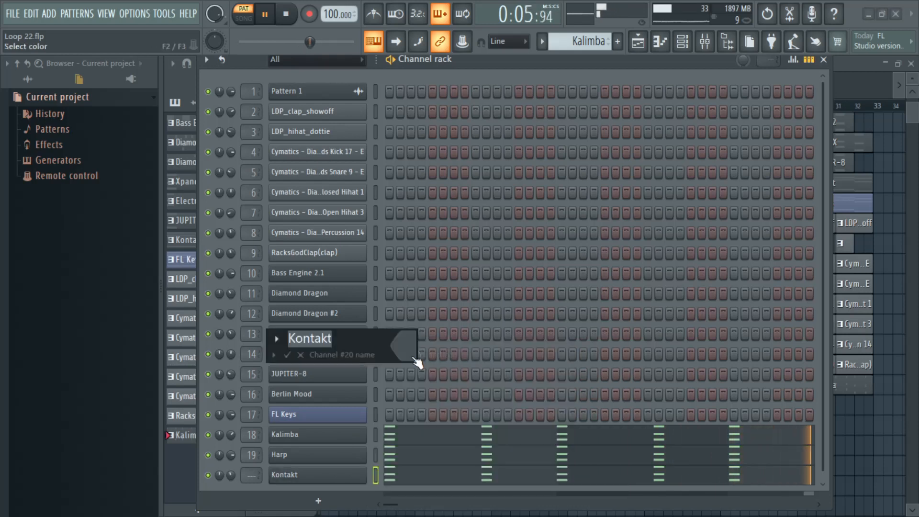
key(ctrl+v)
click(288, 354)
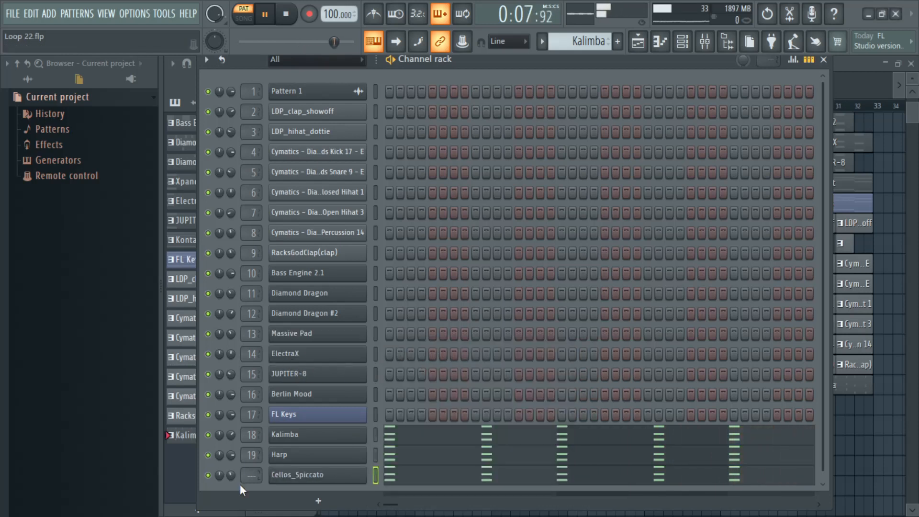
scroll(252, 475, up, 17)
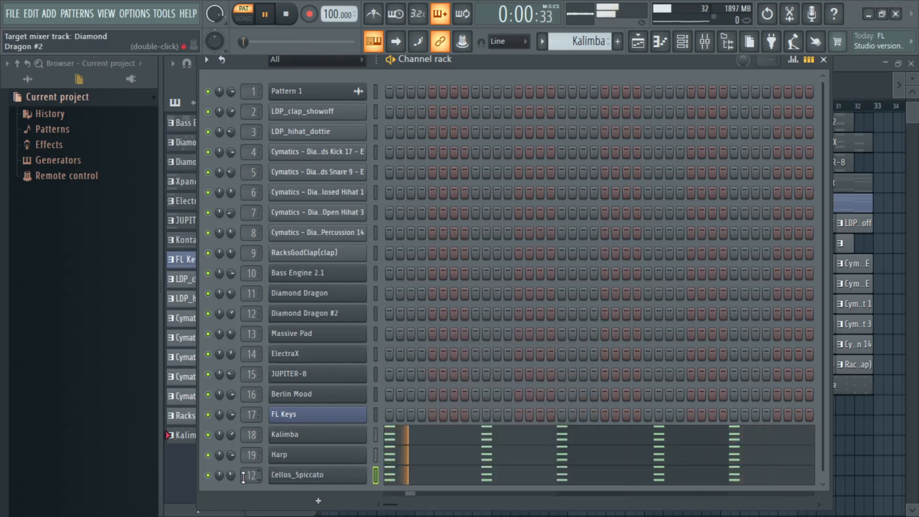
scroll(252, 476, up, 2)
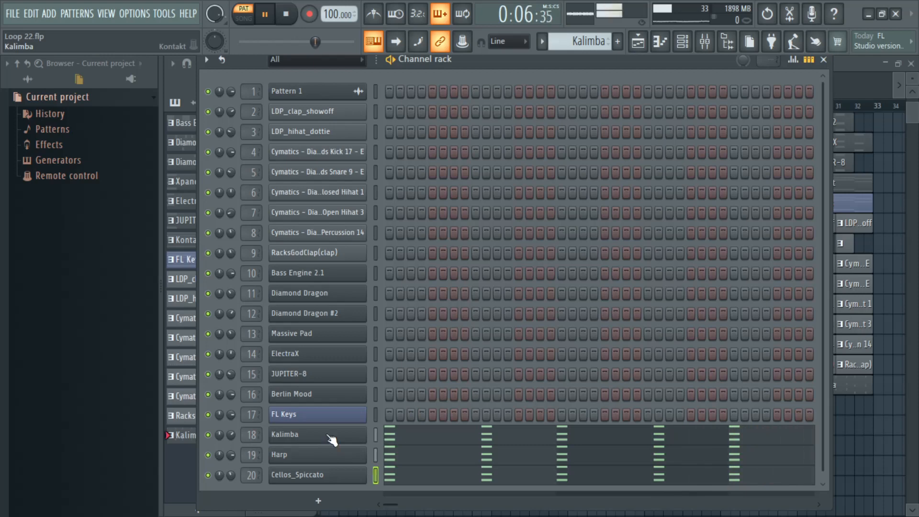
Step: Load Fruity Parametric EQ 2 into effect slot 4 of mixer Insert 18
click(704, 42)
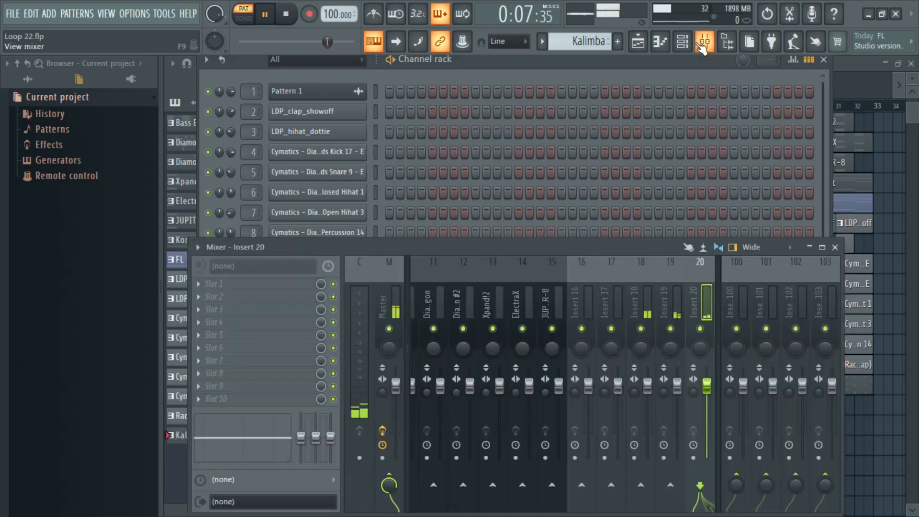
click(648, 318)
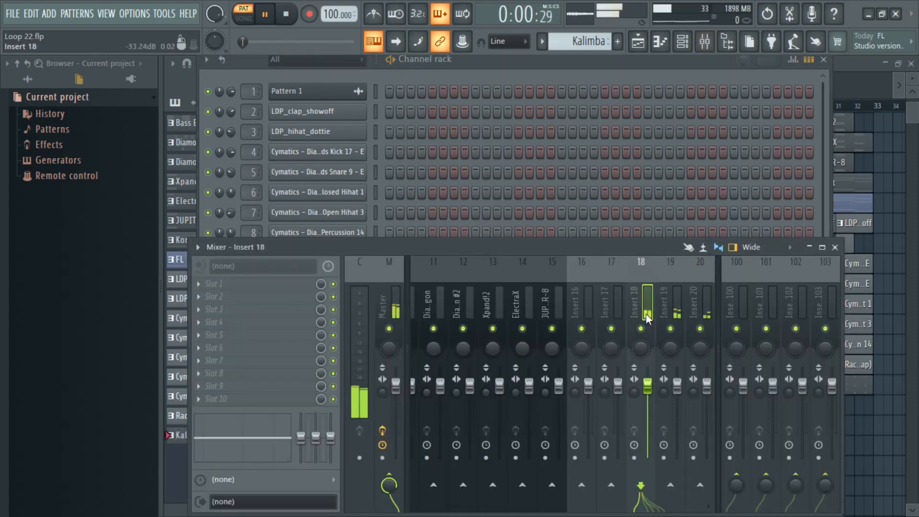
click(291, 322)
mouse_move(400, 295)
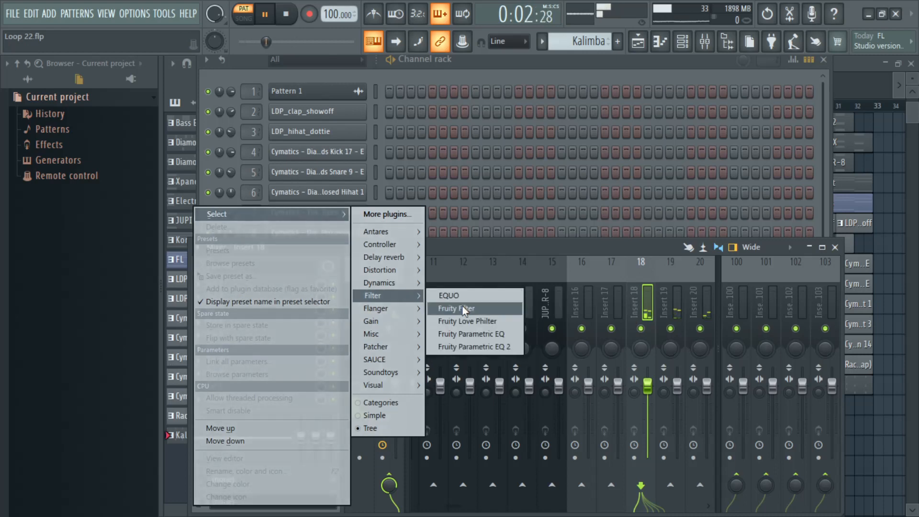
click(470, 346)
Step: Dip EQ band 4 slightly in the low mids, make band 7 a steep low-pass, and close the EQ and mixer
drag(317, 234, 317, 245)
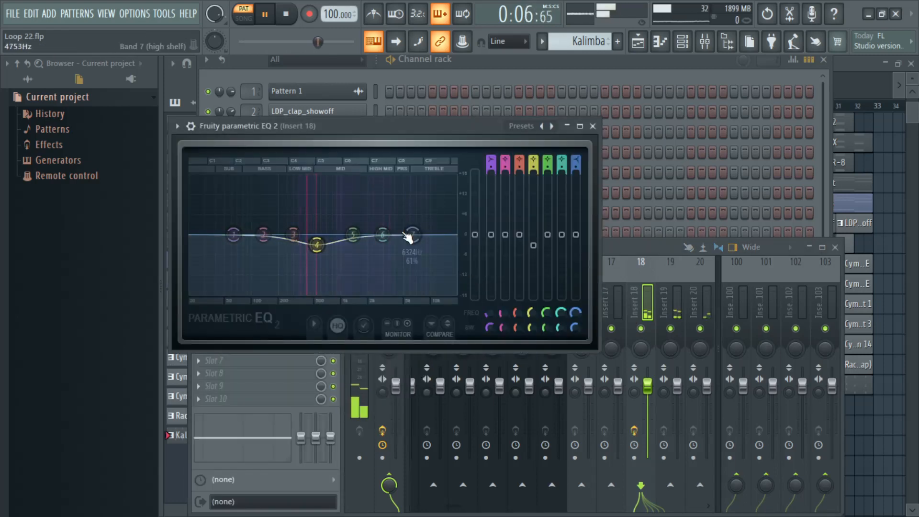
scroll(575, 160, up, 6)
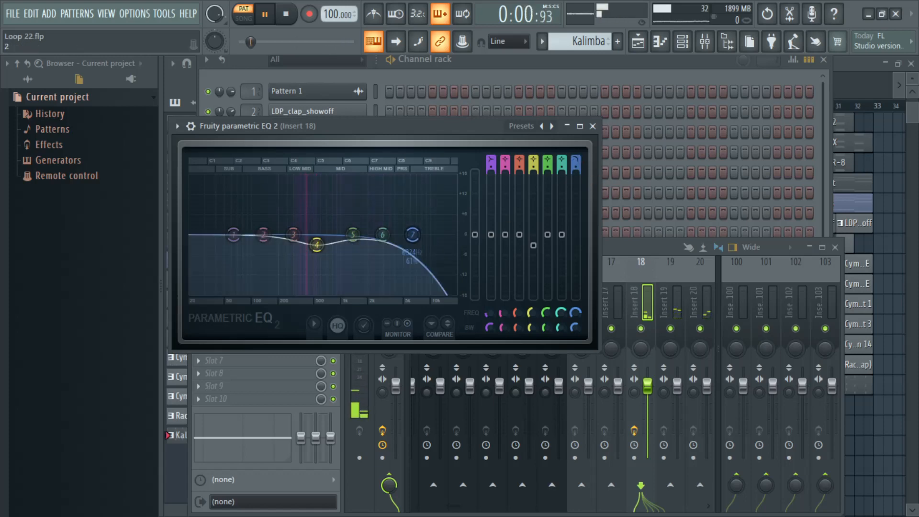
scroll(575, 168, up, 5)
drag(413, 235, 410, 235)
drag(316, 245, 314, 248)
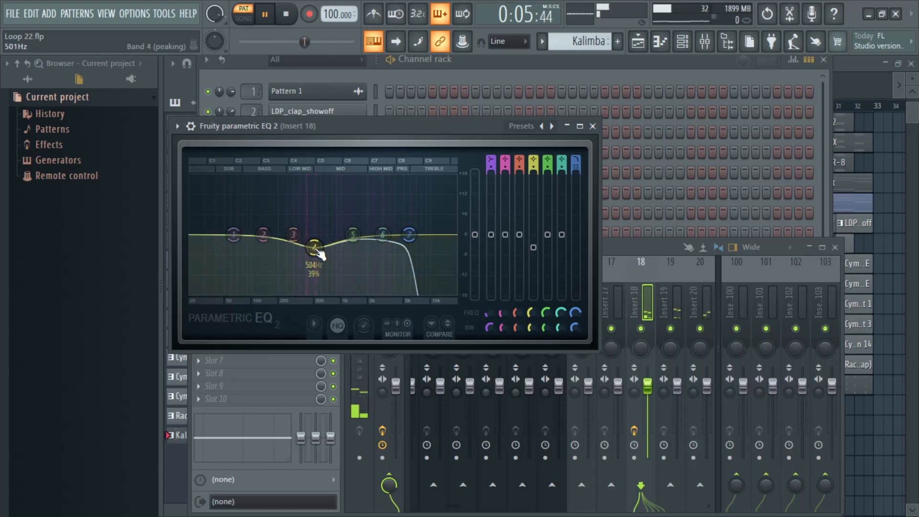
click(594, 127)
click(835, 247)
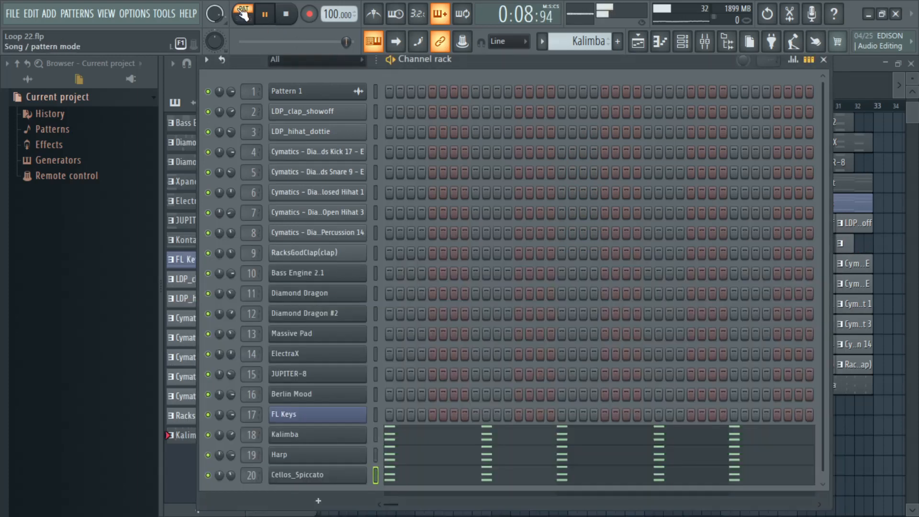
Step: Play the arrangement from the start in song mode, split the Kalimba pattern by channel, and close the channel rack
click(245, 20)
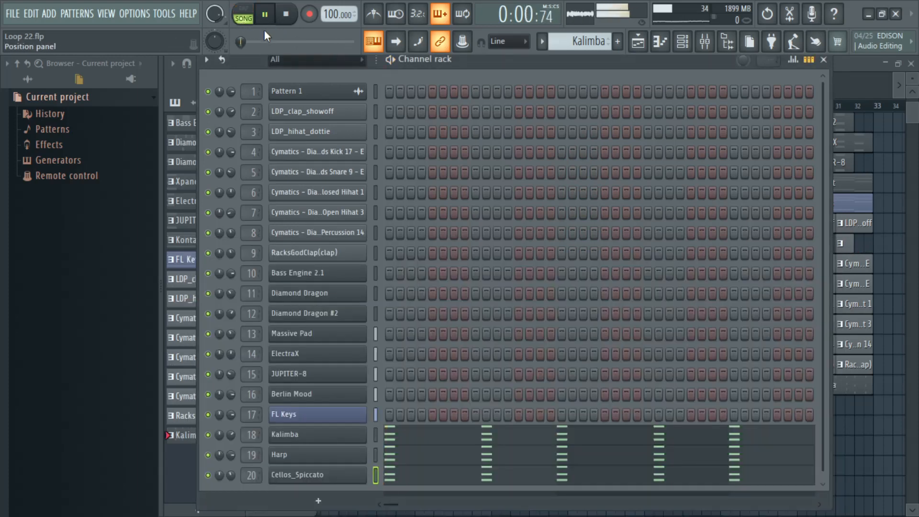
click(242, 44)
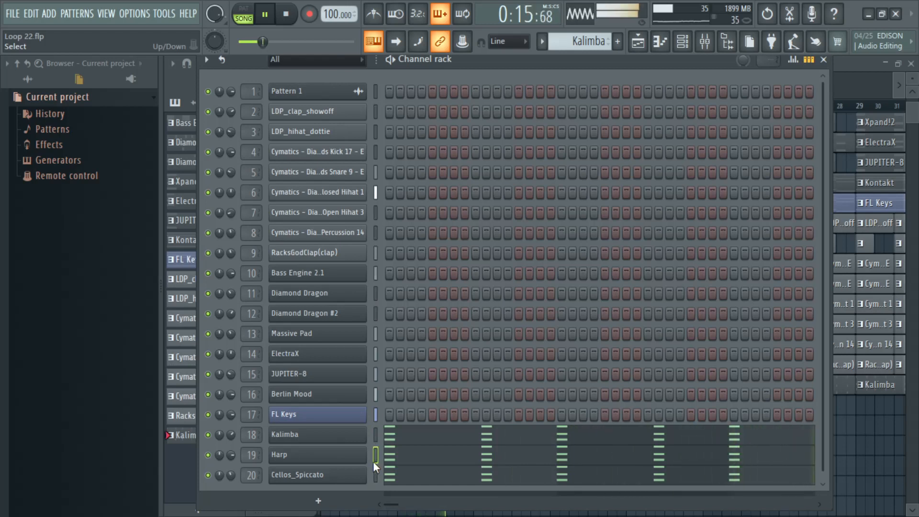
drag(375, 464, 375, 474)
click(542, 43)
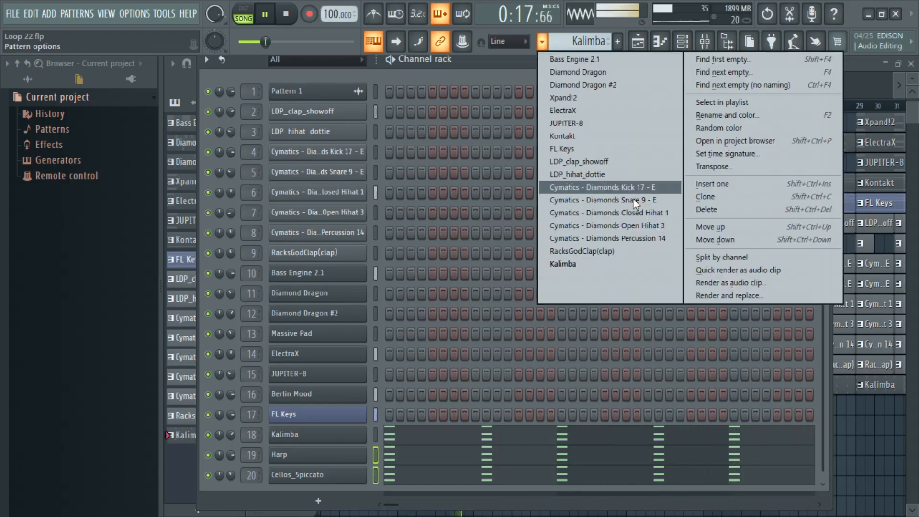
click(733, 257)
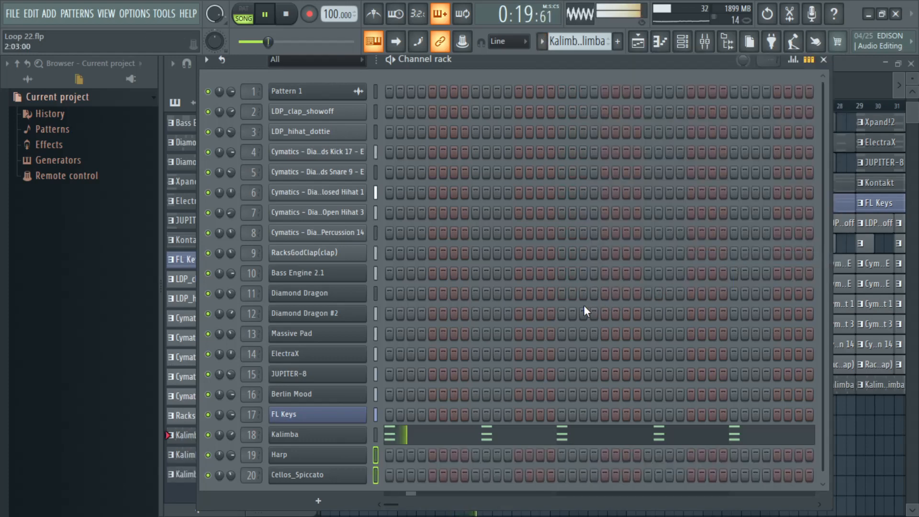
click(824, 60)
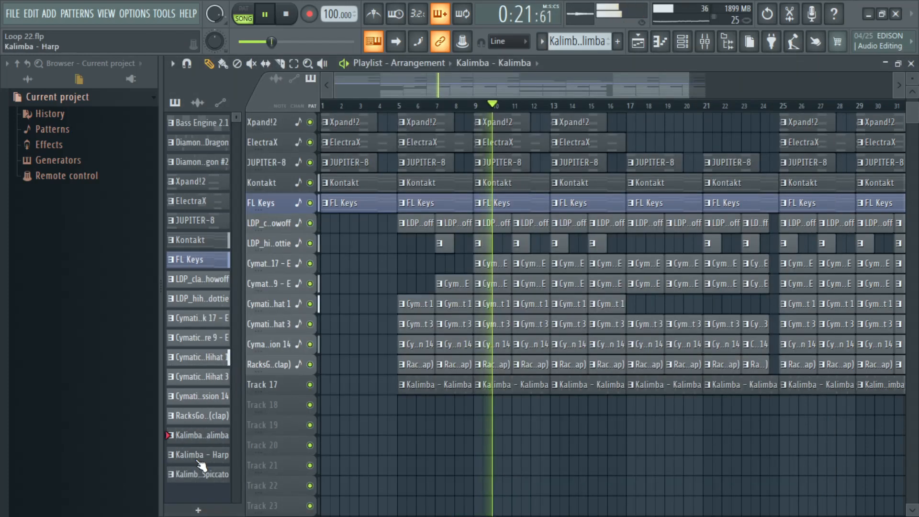
Step: Select all the Kalimba clips on playlist Track 17 and delete them
right_click(417, 392)
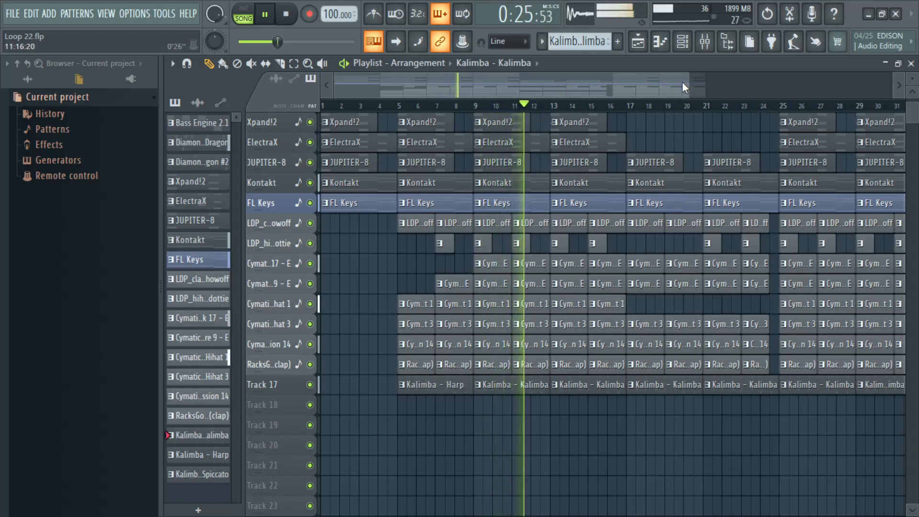
drag(685, 82, 835, 83)
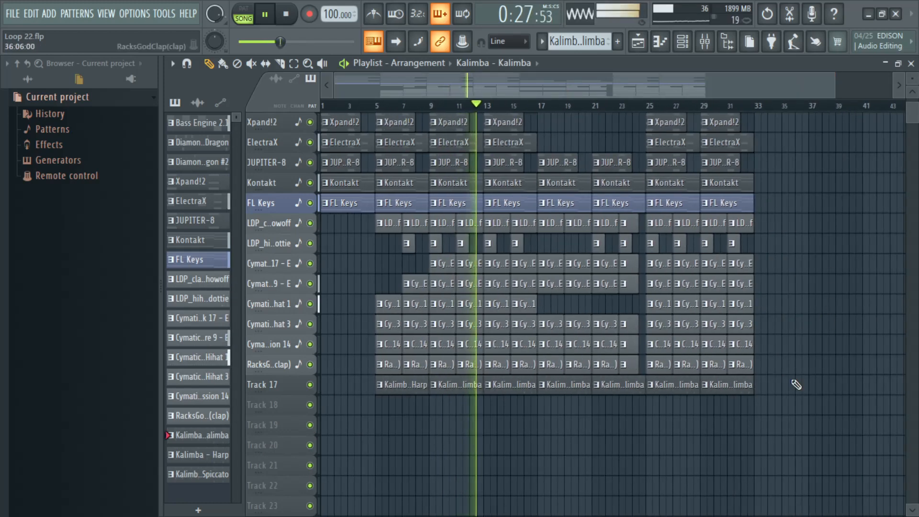
drag(776, 434, 396, 386)
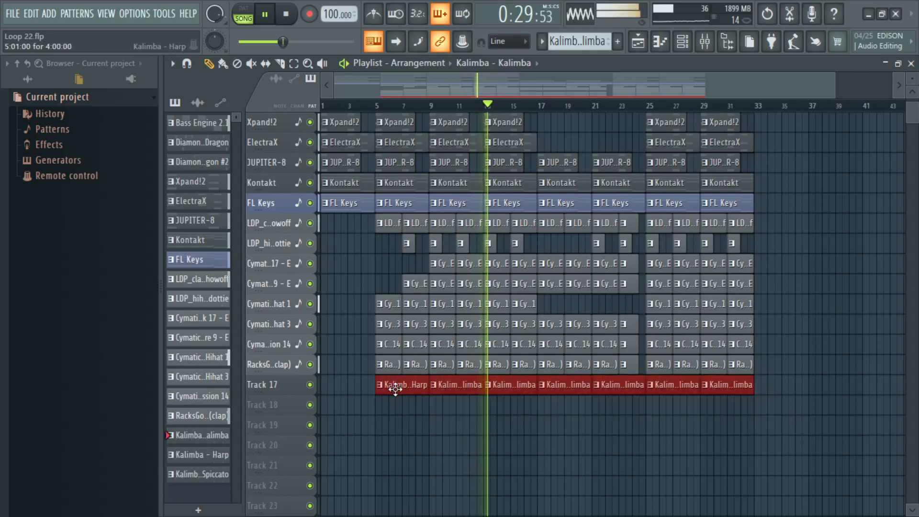
right_click(400, 393)
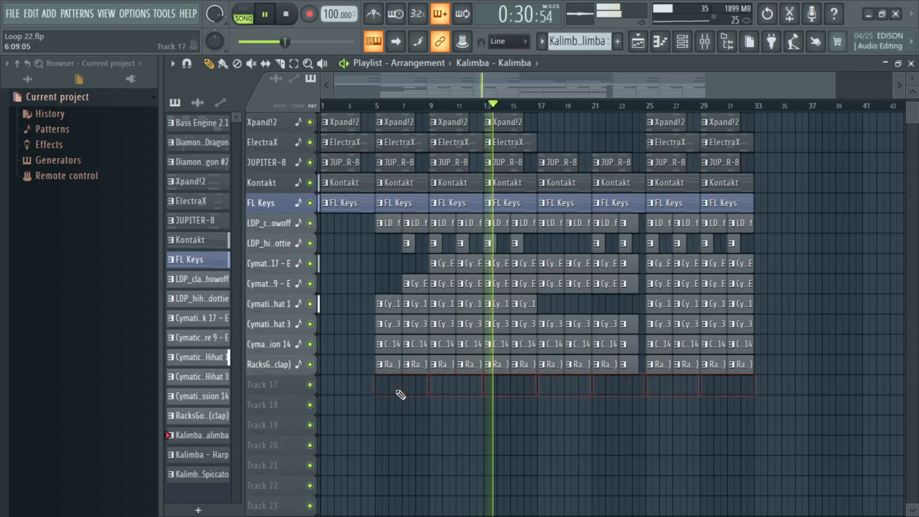
Step: Place the split Kalimba, Harp and Cellos_Spiccato patterns on Tracks 17 to 19 at bar 5 and repeat them through bar 32
click(211, 455)
click(211, 476)
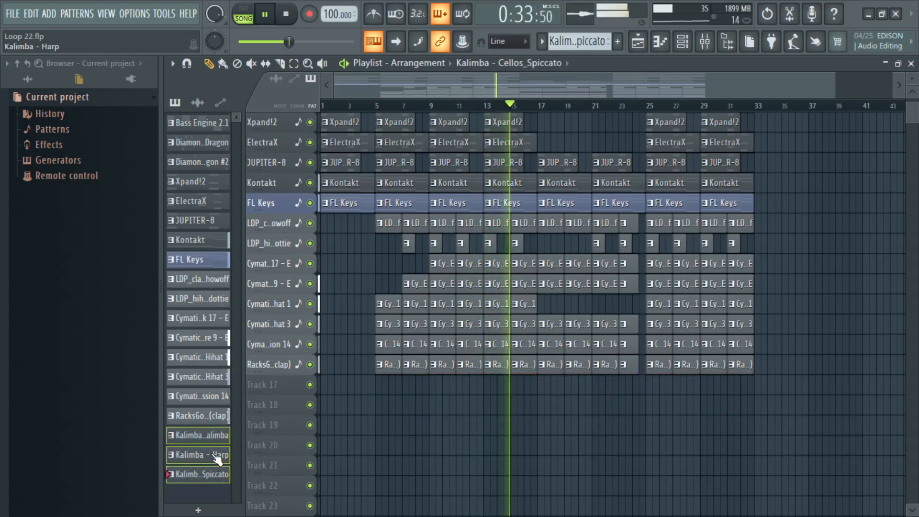
drag(216, 437, 388, 392)
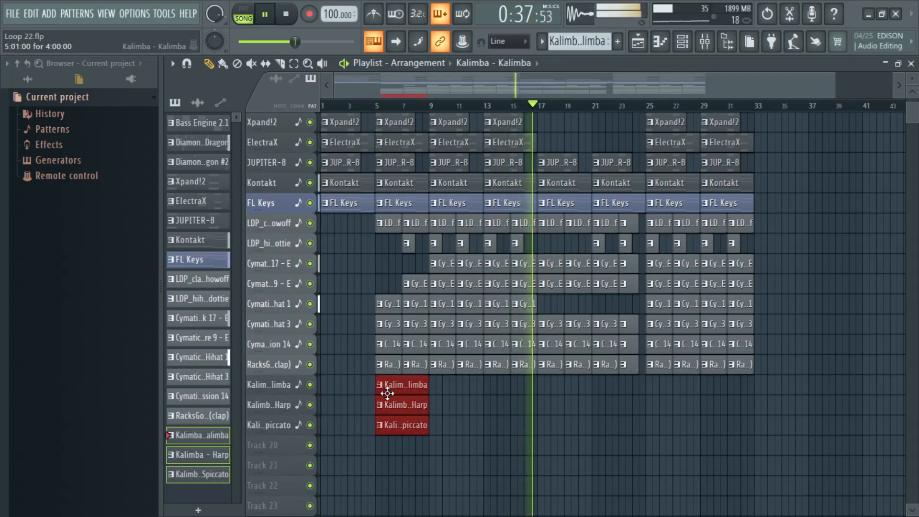
key(ctrl+b)
key(ctrl+b)
key(ctrl+b)
key(ctrl+b)
key(ctrl+b)
key(ctrl+b)
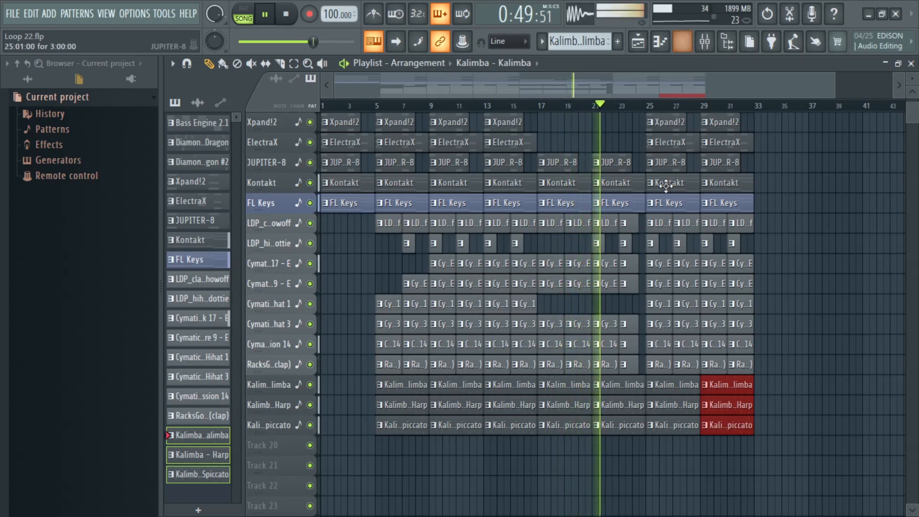
Step: Lower the volume of mixer Insert 20, the cello track, to about 85% (-3.5 dB) and close the mixer
scroll(613, 363, up, 3)
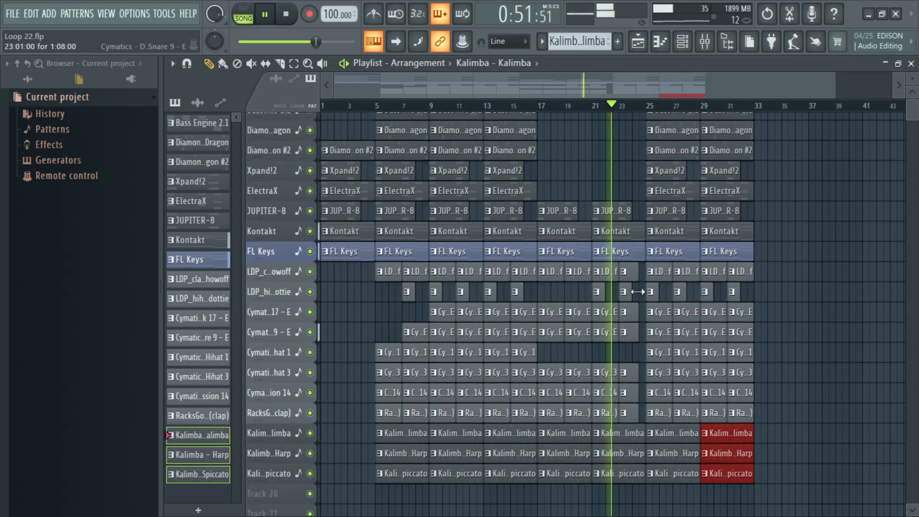
scroll(642, 216, down, 4)
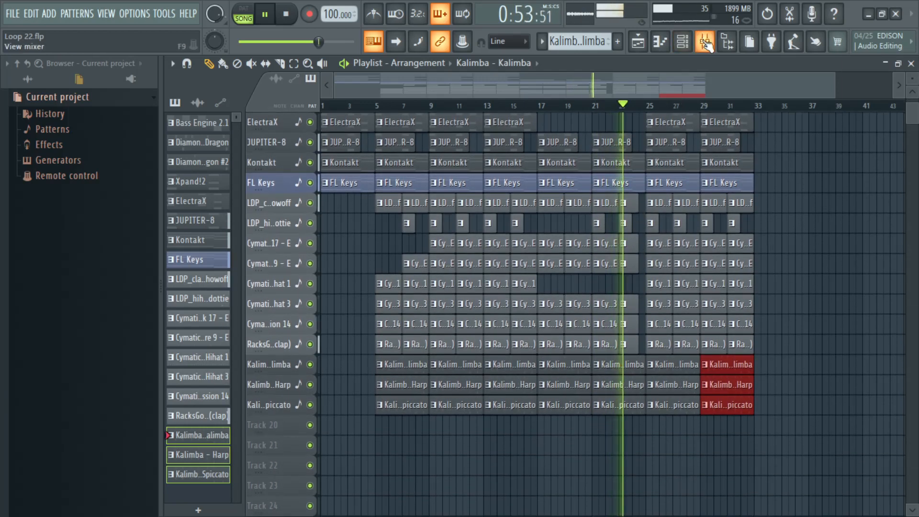
key(F9)
drag(707, 383, 707, 393)
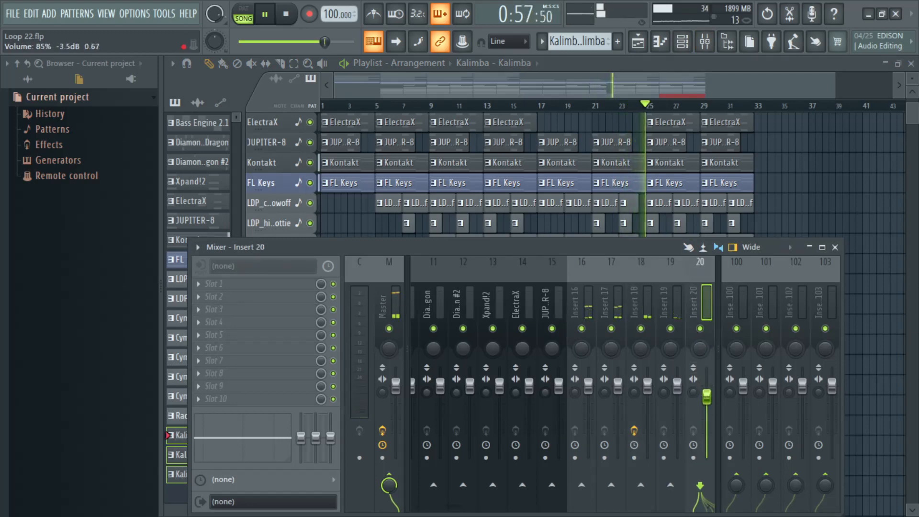
click(835, 247)
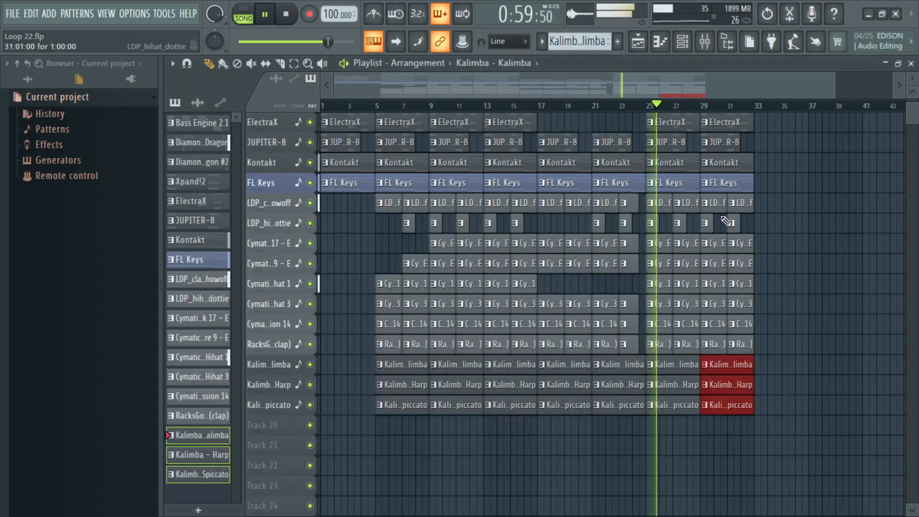
Step: Examine the arrangement around the drum gap before bar 25 and select the Cymatics - Diamonds Snare 9 - E pattern
scroll(651, 109, up, 2)
scroll(651, 109, up, 3)
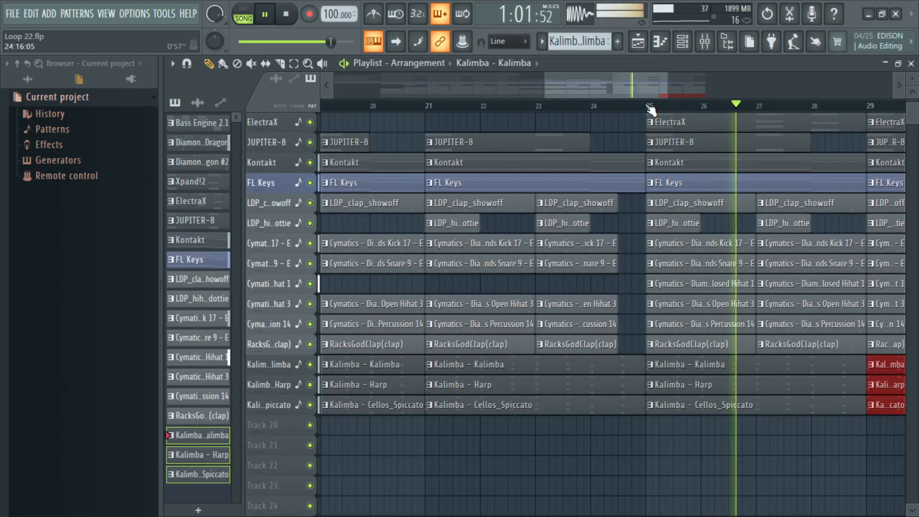
scroll(650, 110, down, 2)
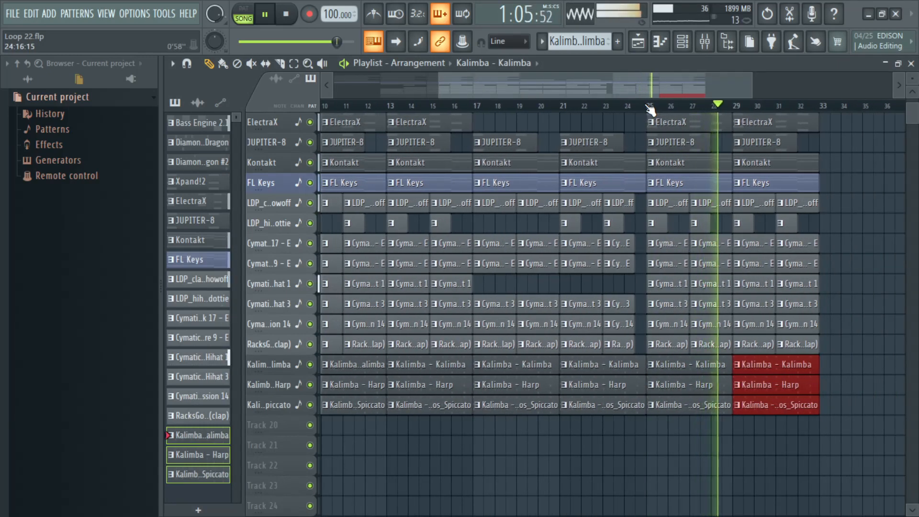
scroll(651, 109, down, 1)
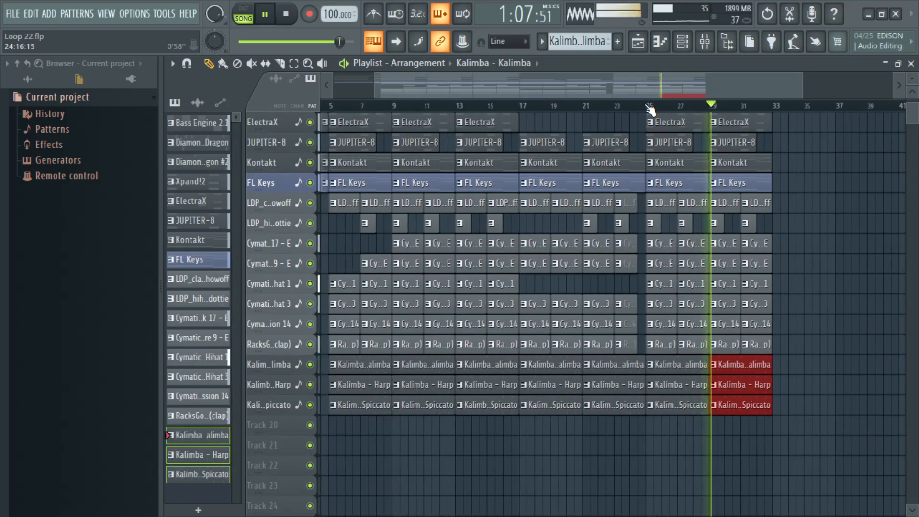
scroll(650, 109, up, 4)
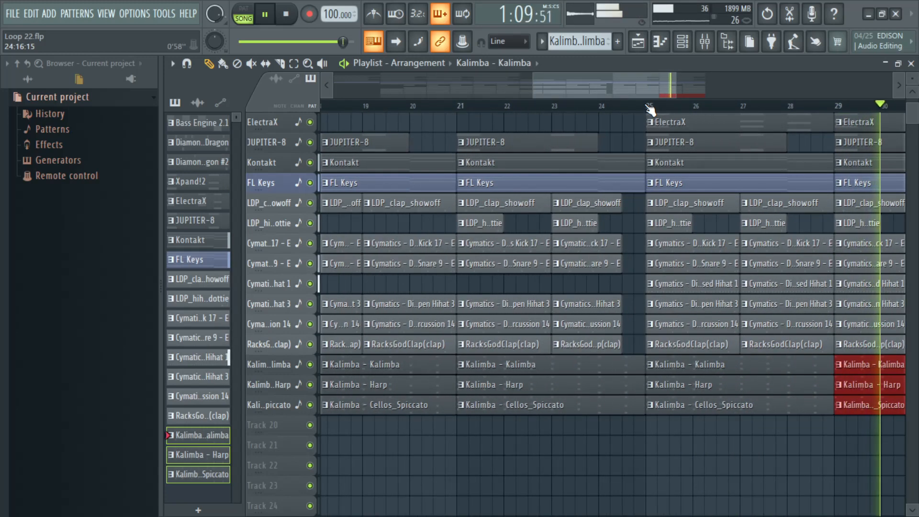
click(700, 254)
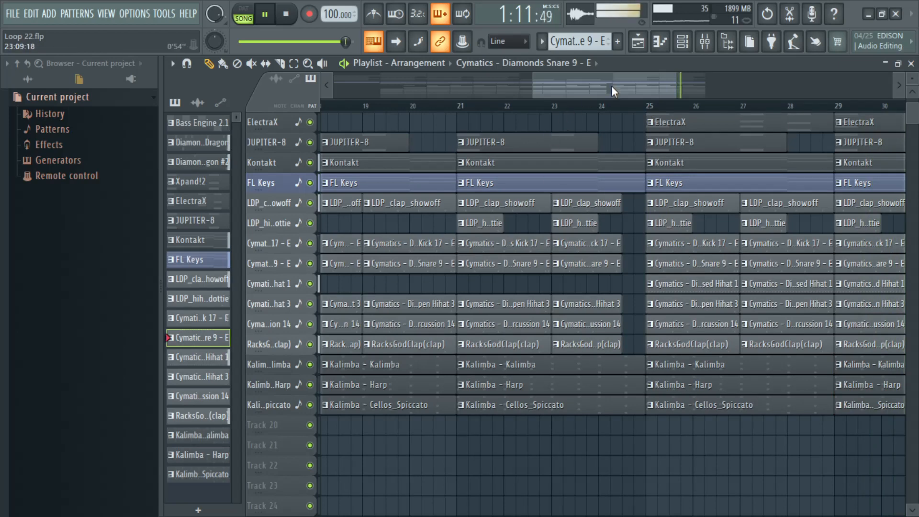
Step: Switch to the Cymatics - Diamonds Kick 17 - E pattern, review its steps in the channel rack and save the project
click(683, 41)
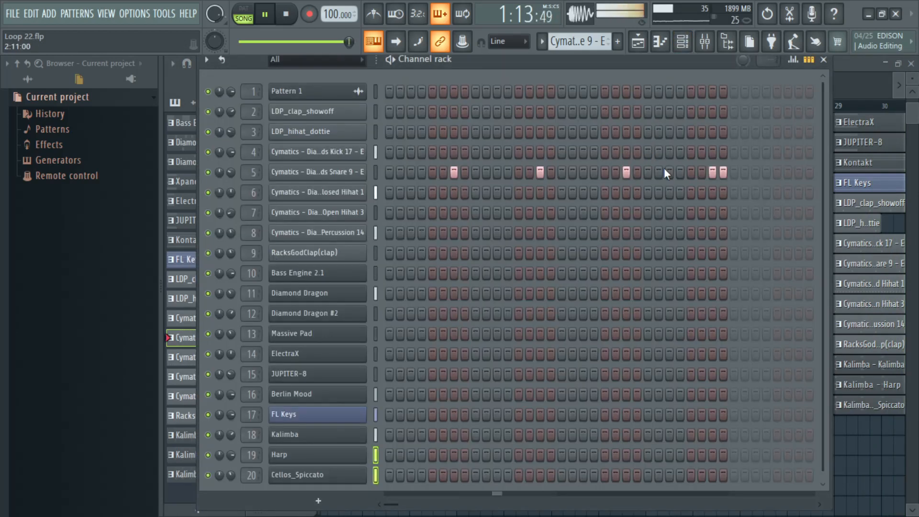
click(547, 49)
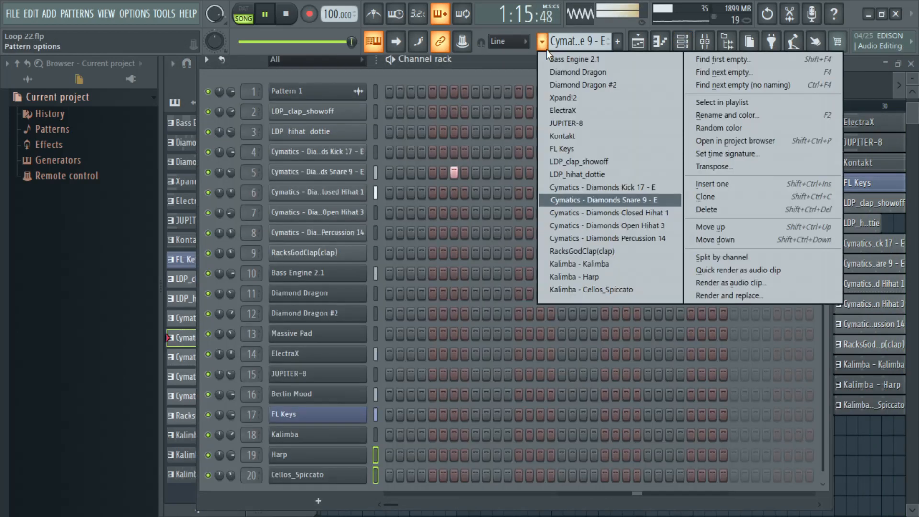
click(619, 192)
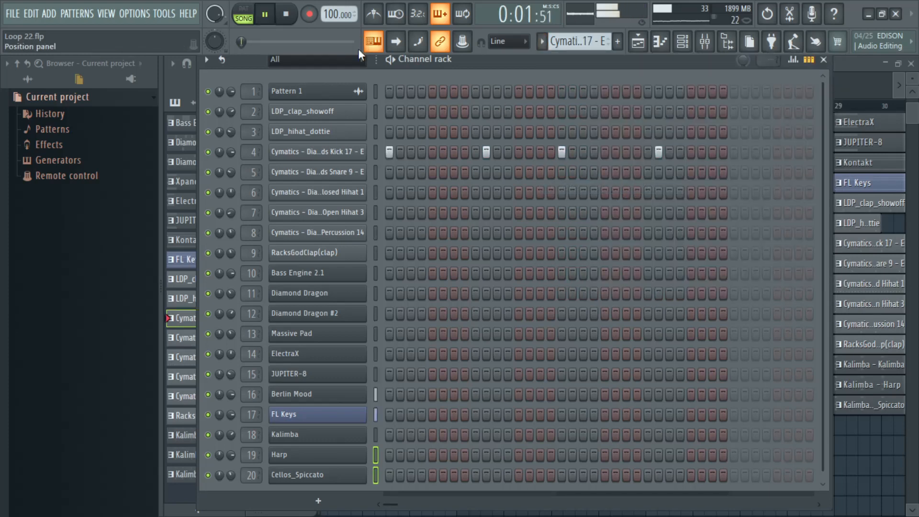
key(ctrl+s)
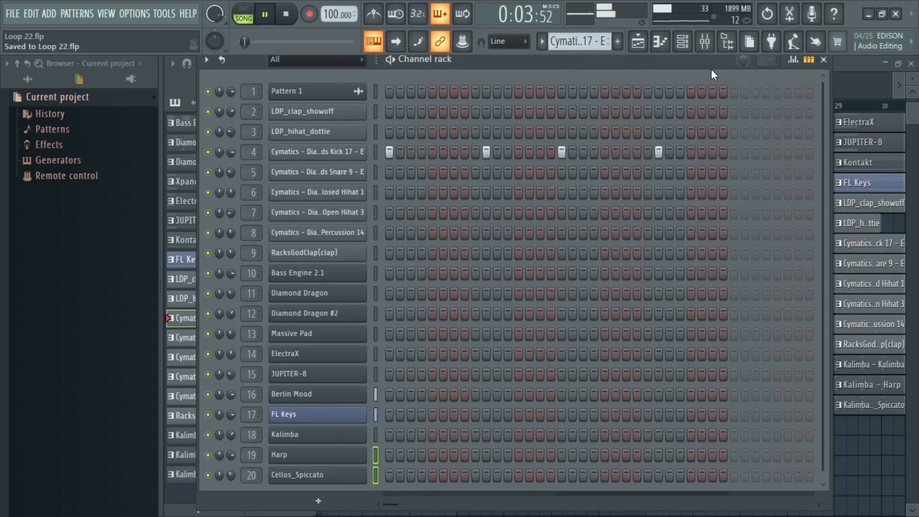
click(824, 60)
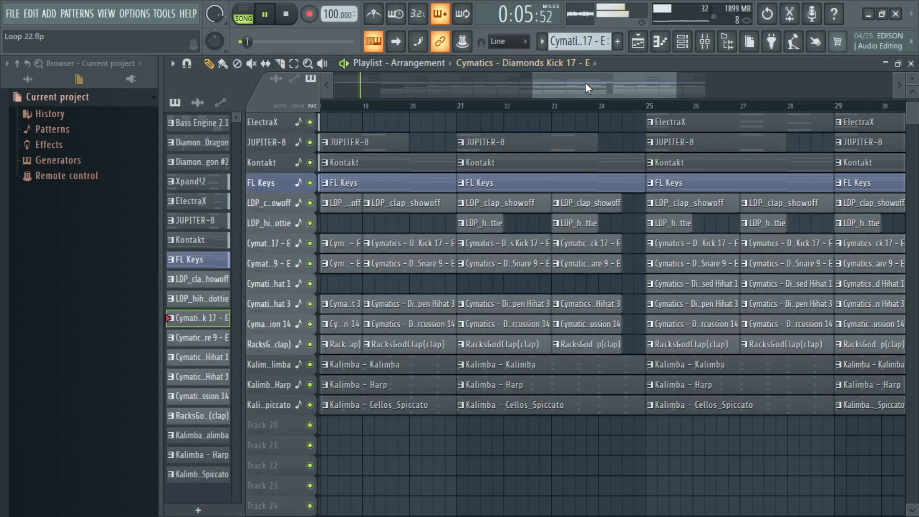
Step: Make the Kick 17 clip at bar 11 unique and add an extra kick on step 31 of its pattern
drag(585, 82, 445, 91)
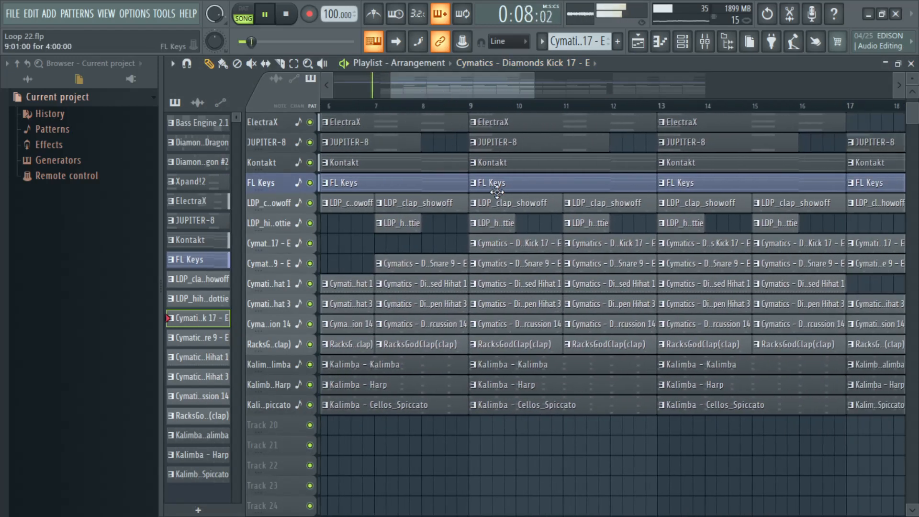
right_click(568, 245)
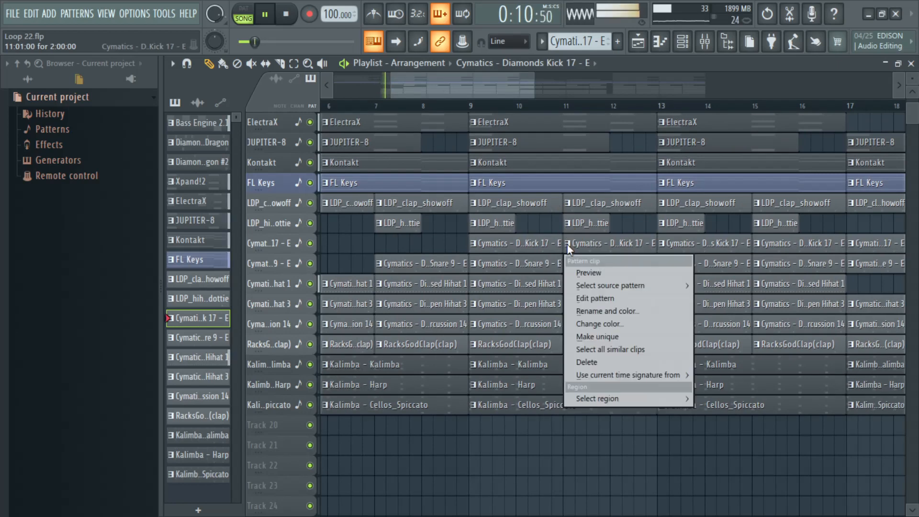
click(594, 337)
click(683, 44)
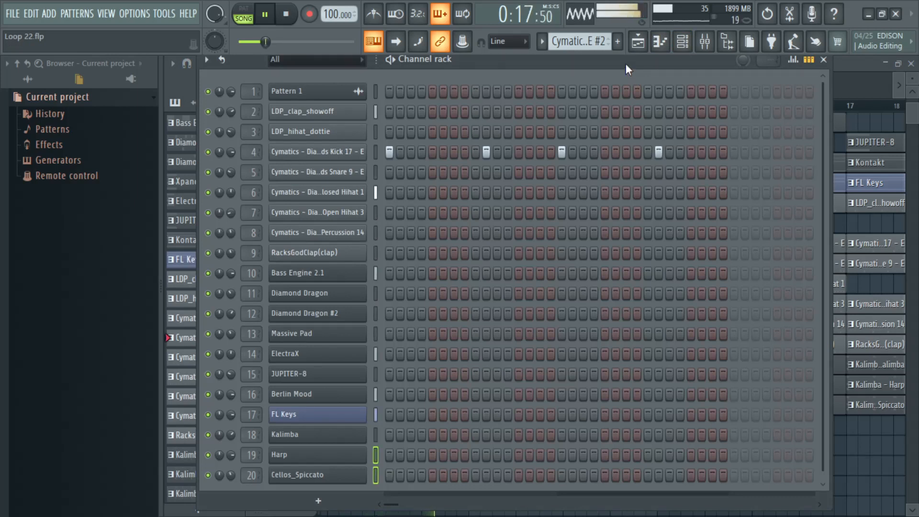
drag(625, 63, 626, 90)
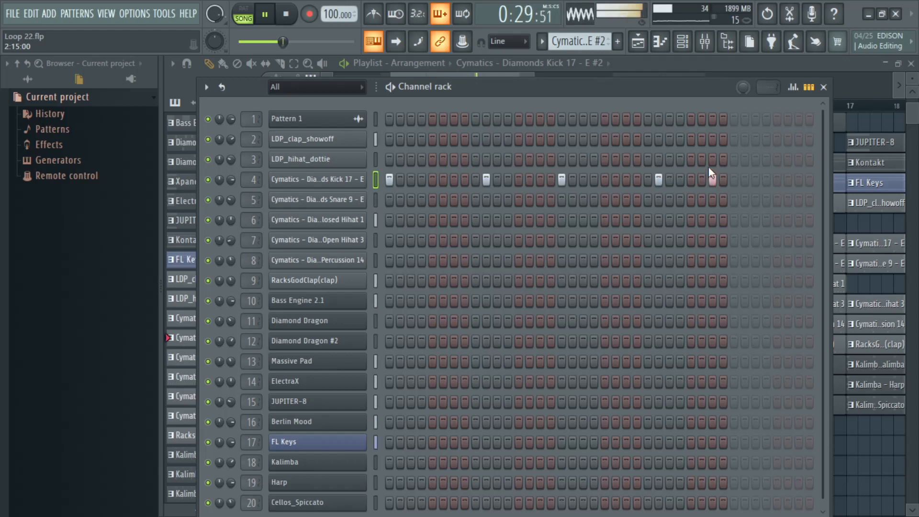
click(823, 88)
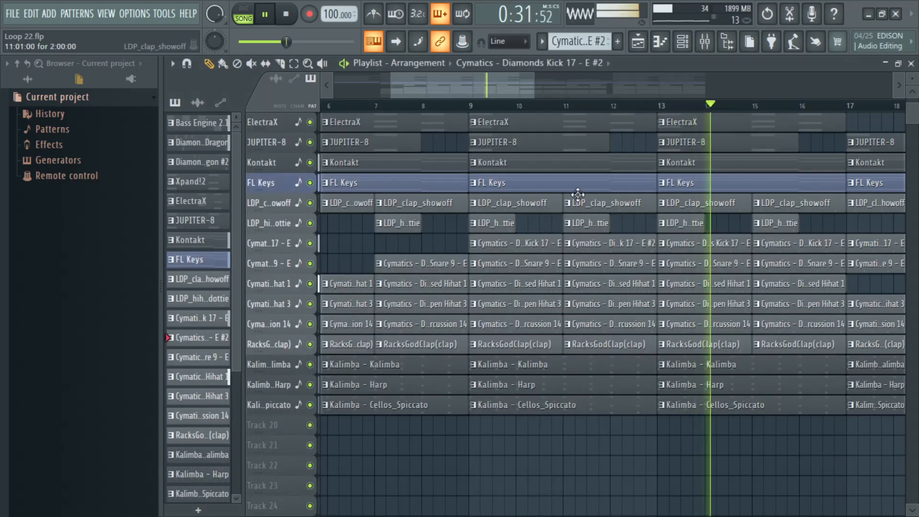
Step: Set the source pattern of the kick clip at bar 15 to Cymatics - Diamonds Kick 17 - E #2
click(760, 244)
mouse_move(785, 289)
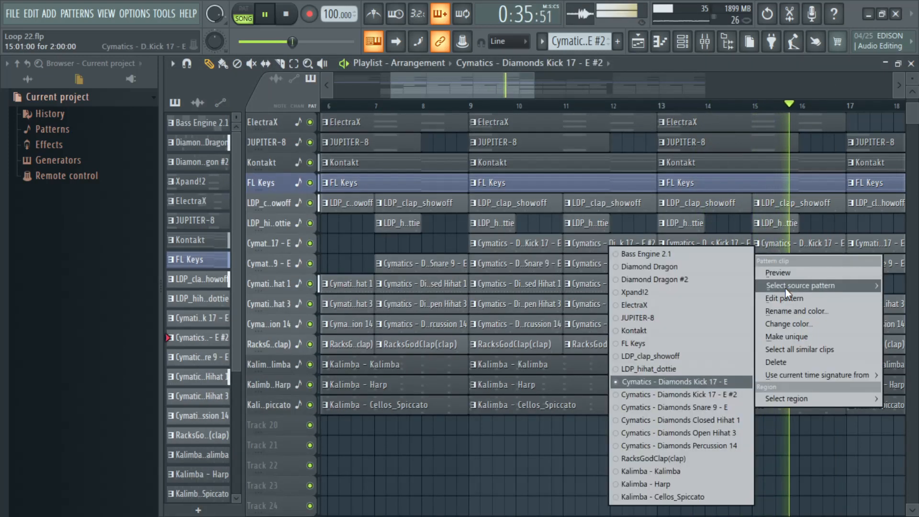
click(694, 398)
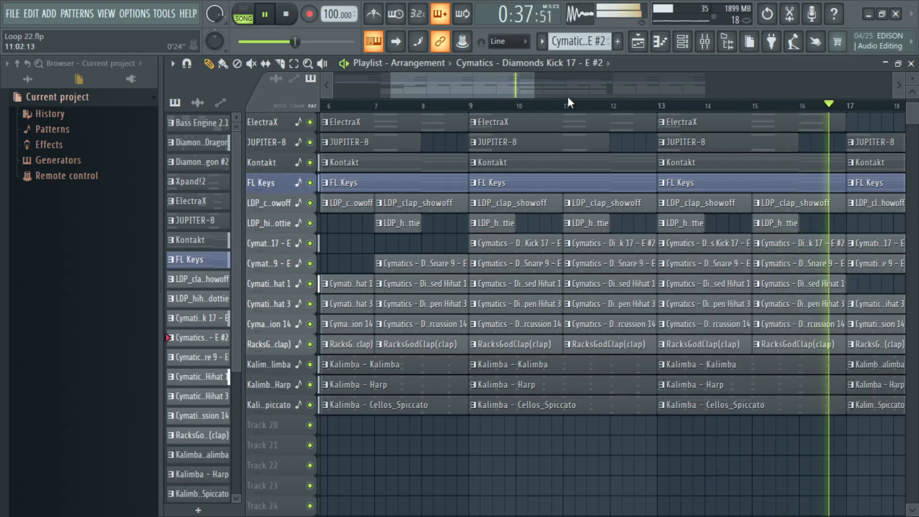
Step: Place a copy of the Kick 17 - E #2 clip at bar 7 on the kick track and make it unique
drag(502, 87, 453, 81)
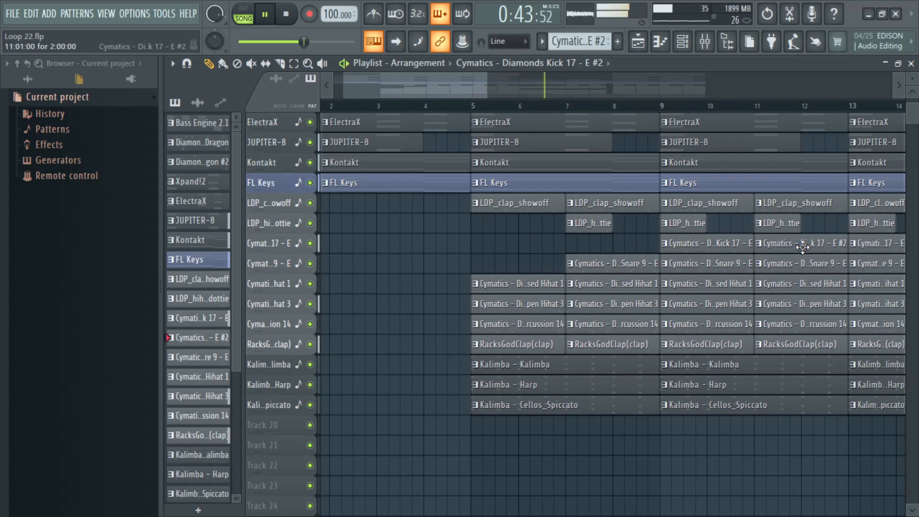
drag(762, 247, 626, 246)
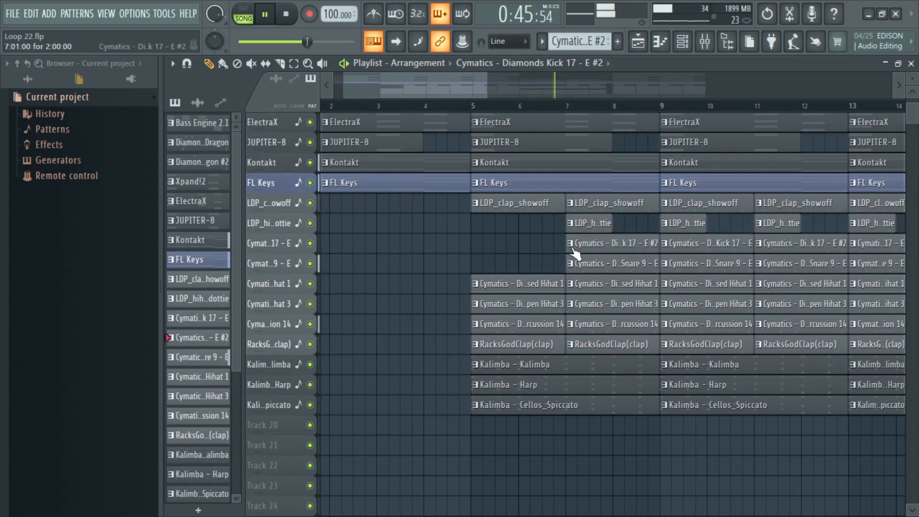
click(570, 243)
click(605, 332)
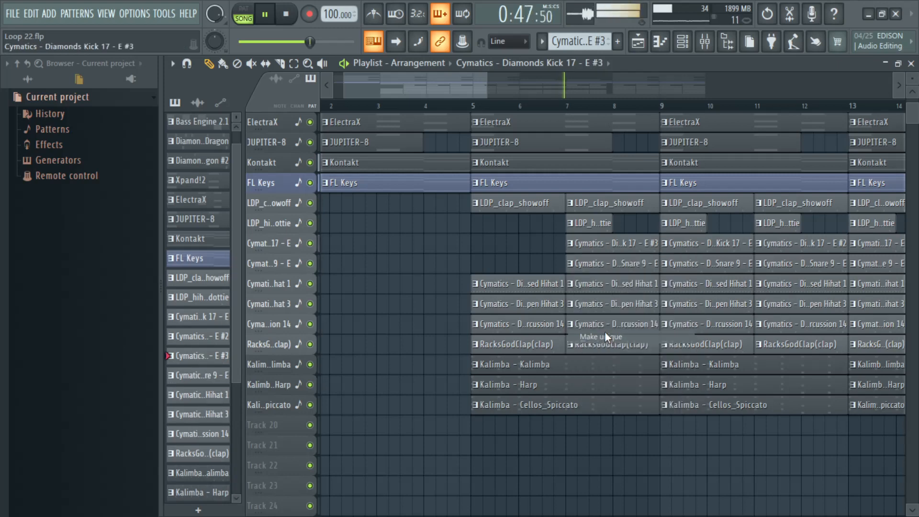
Step: Edit the bar 7 kick pattern so that kicks play only on steps 27, 29 and 31
click(555, 107)
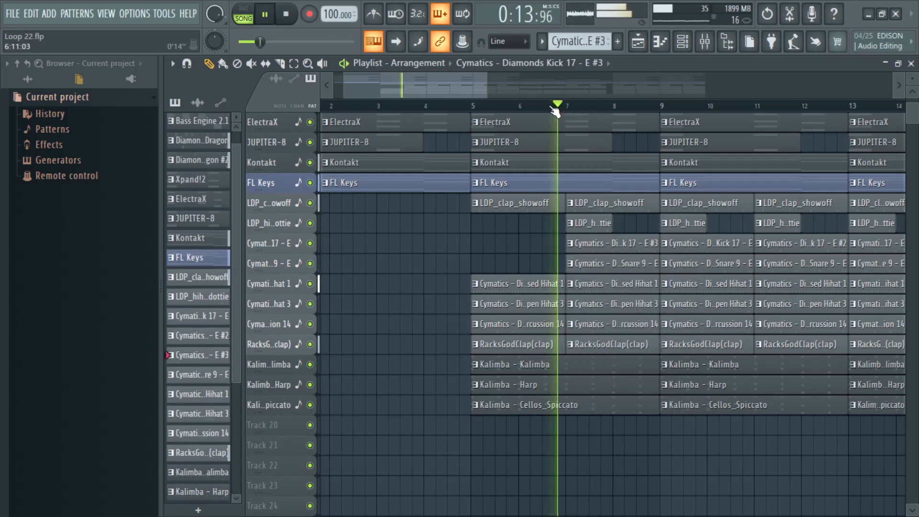
double_click(607, 249)
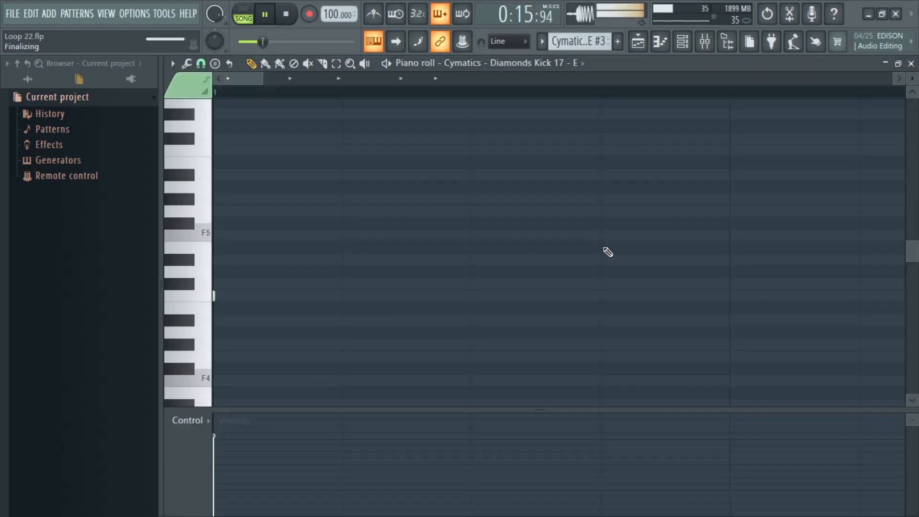
click(912, 63)
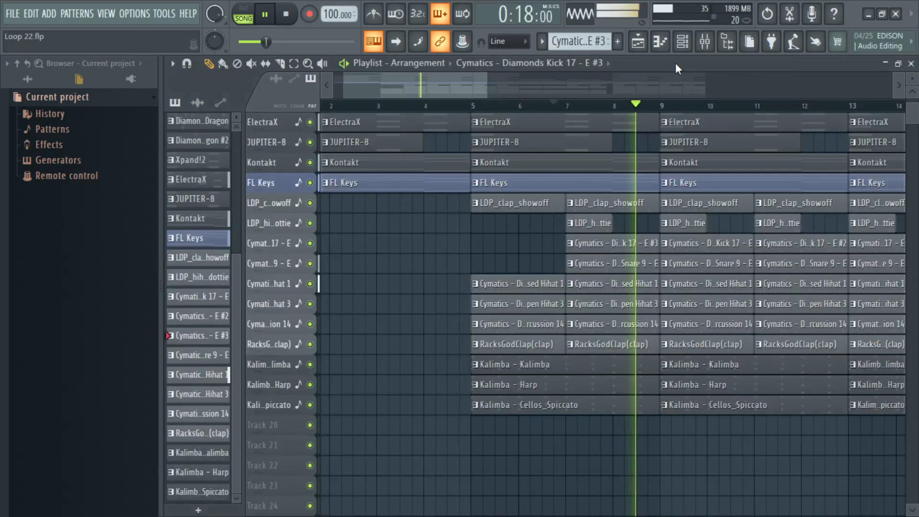
click(683, 42)
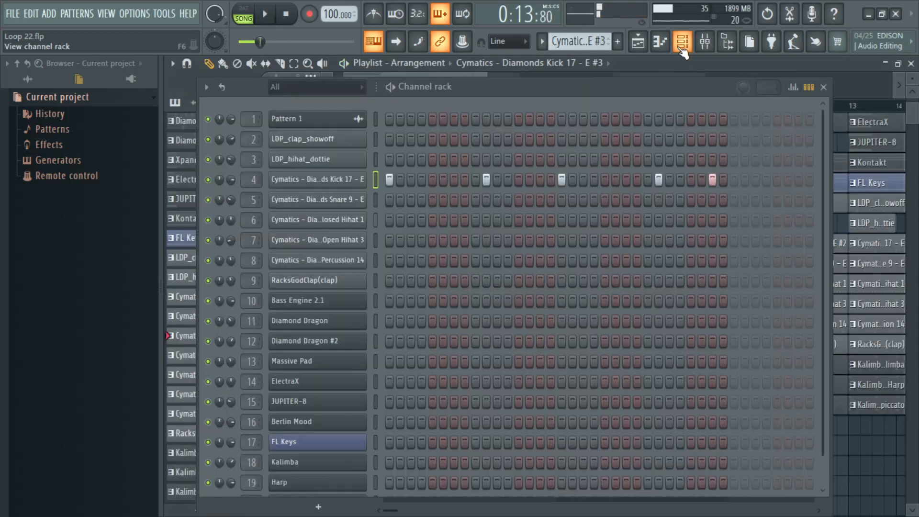
click(486, 180)
key(space)
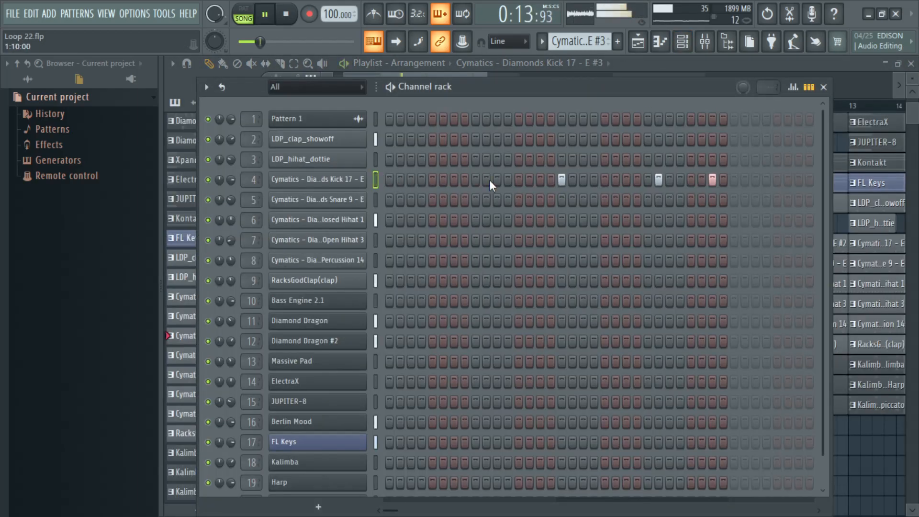
click(561, 180)
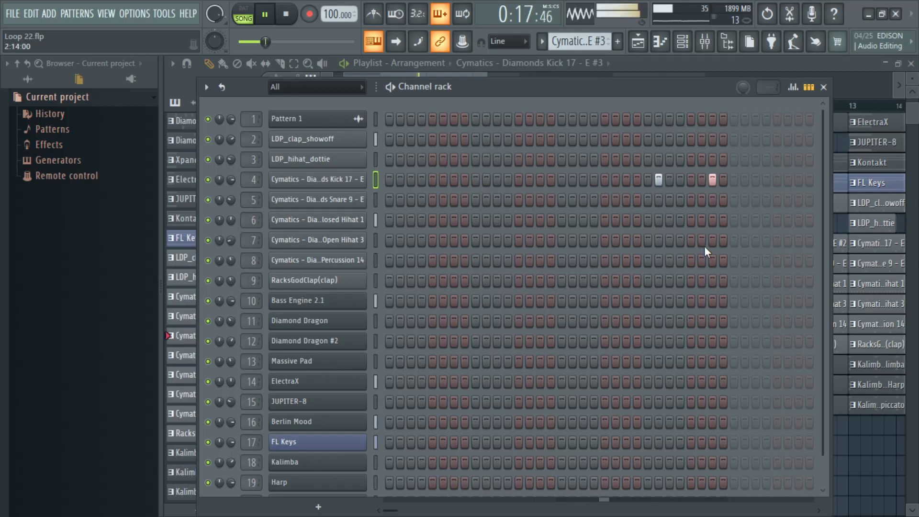
click(687, 183)
Step: In the kick's piano roll, lower the velocities of the first two notes so the three hits rise in level
drag(677, 87, 597, 86)
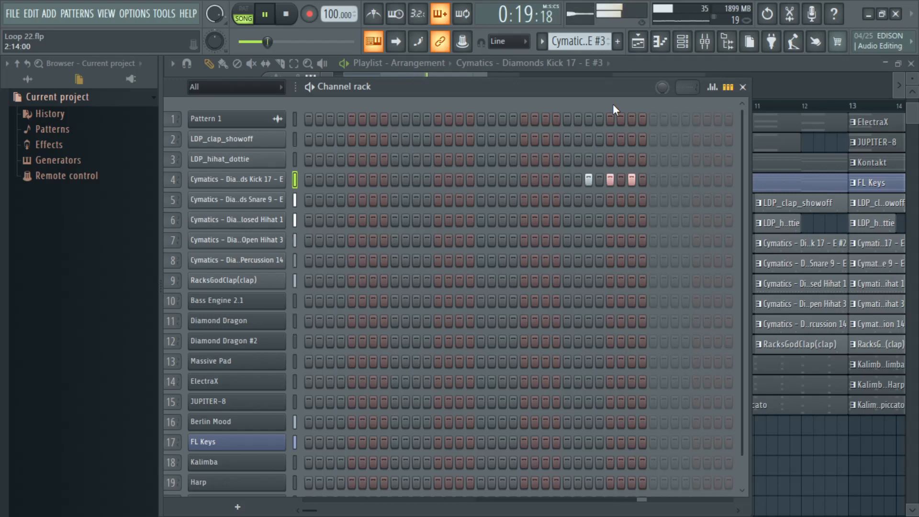
right_click(258, 184)
click(304, 178)
click(422, 449)
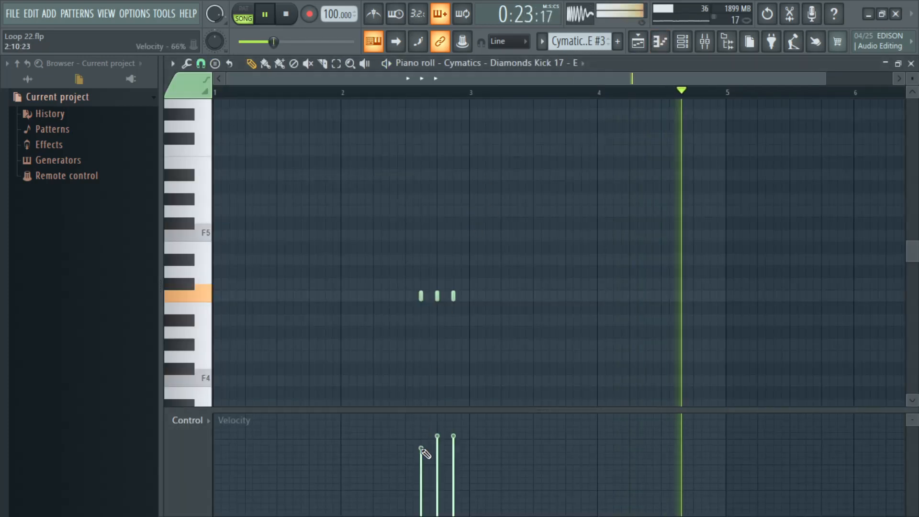
click(438, 446)
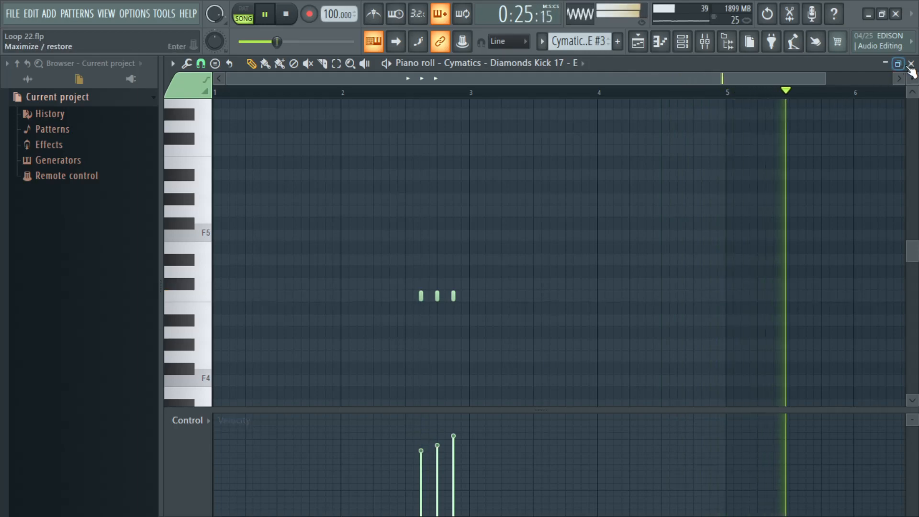
click(911, 64)
Step: Raise the Kick 17 channel's volume level adjustment to 122% (5.0 dB) and close its settings and the channel rack
click(262, 183)
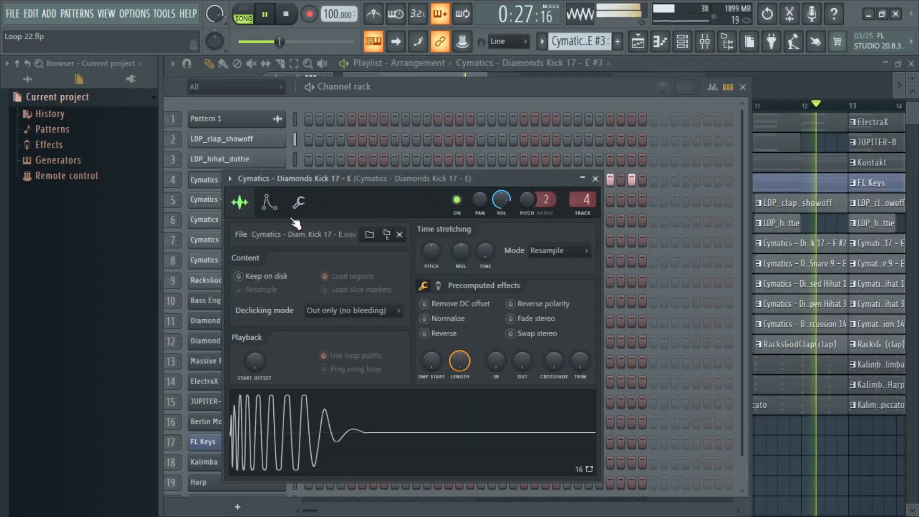
click(299, 202)
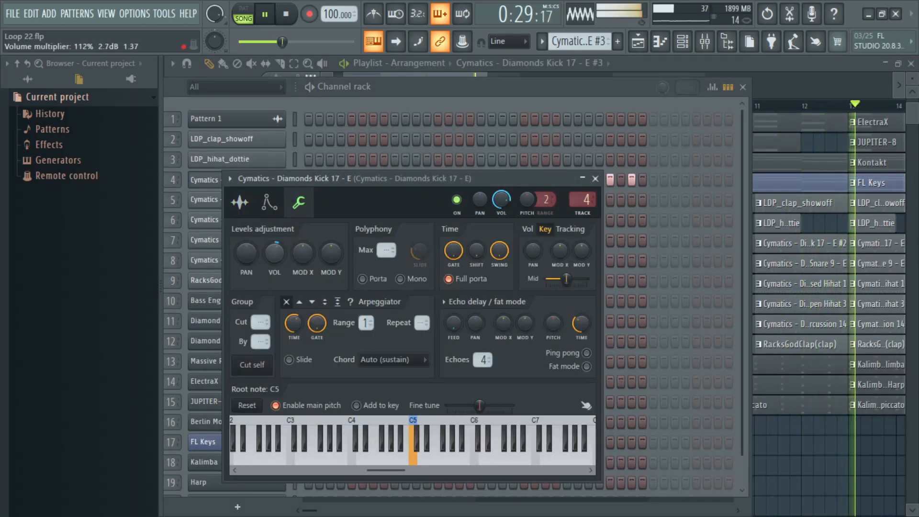
drag(280, 254, 280, 251)
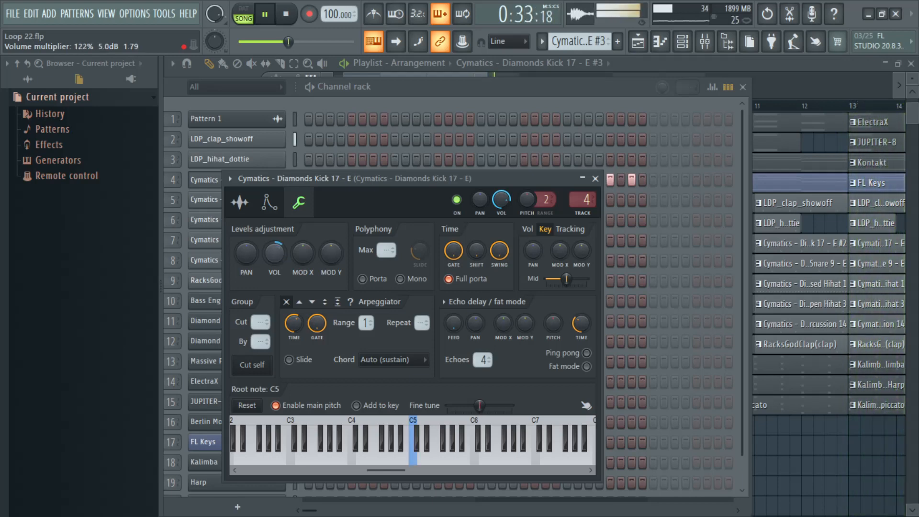
click(596, 179)
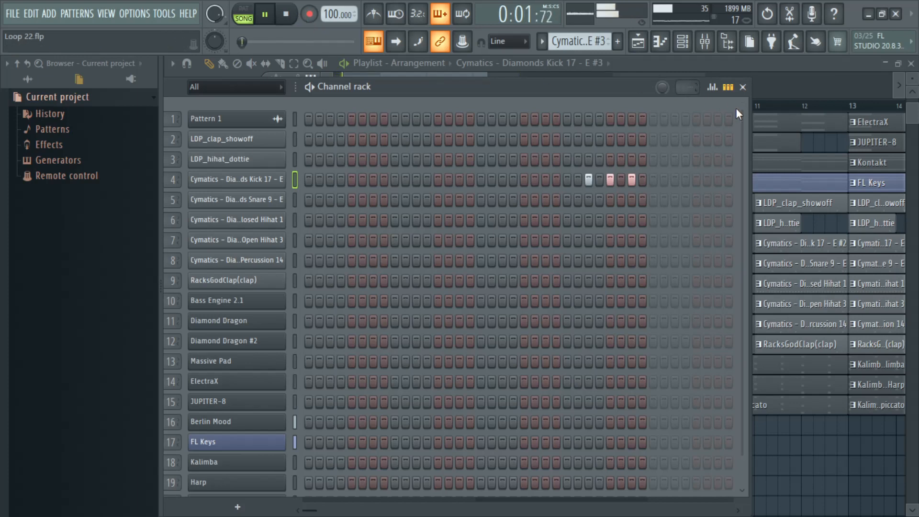
click(744, 88)
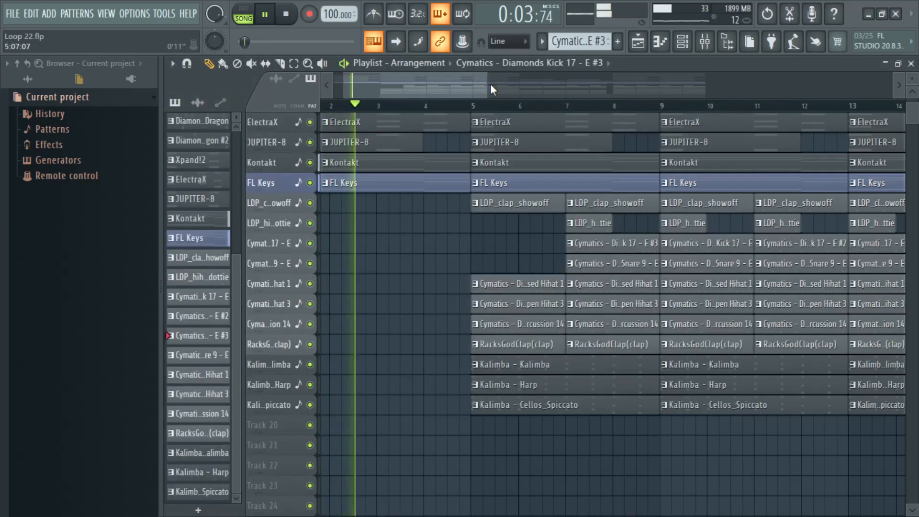
Step: Replace the kick clip at bar 23 with the Cymatics - Diamonds Kick 17 - E #3 pattern
drag(452, 90, 656, 87)
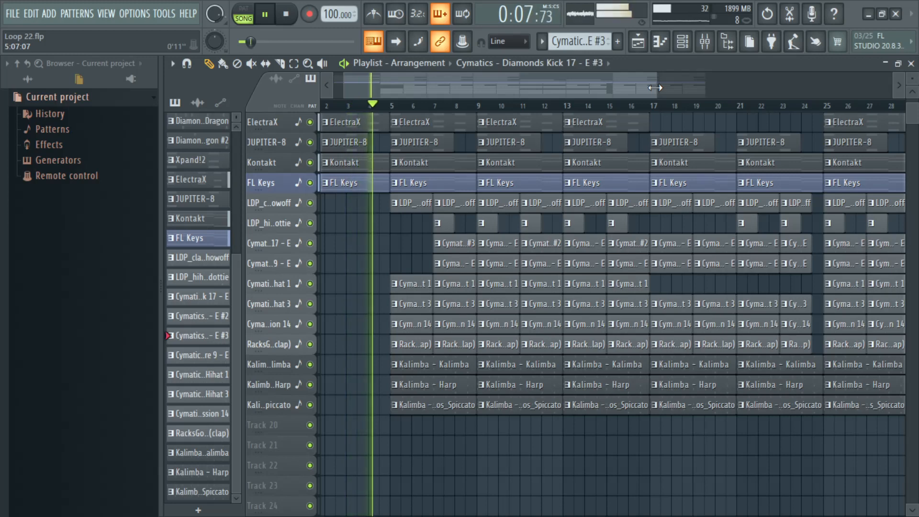
scroll(793, 113, up, 3)
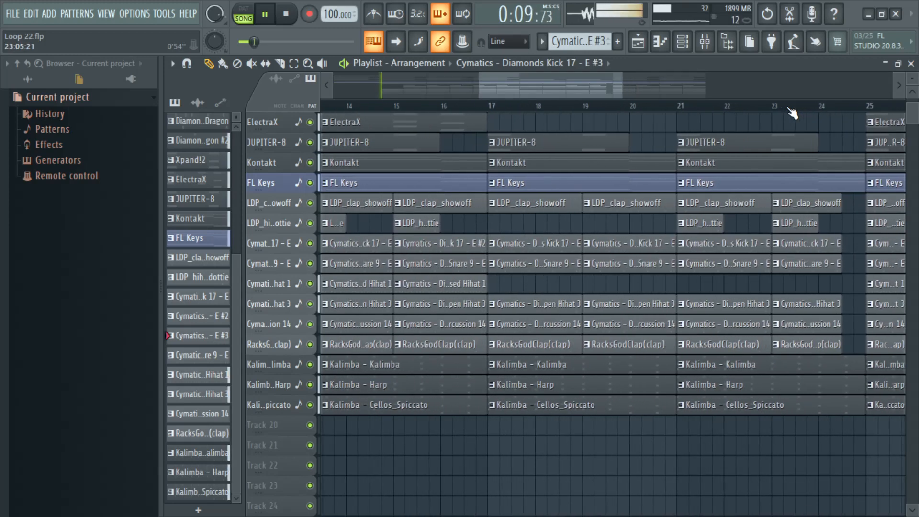
scroll(792, 113, up, 1)
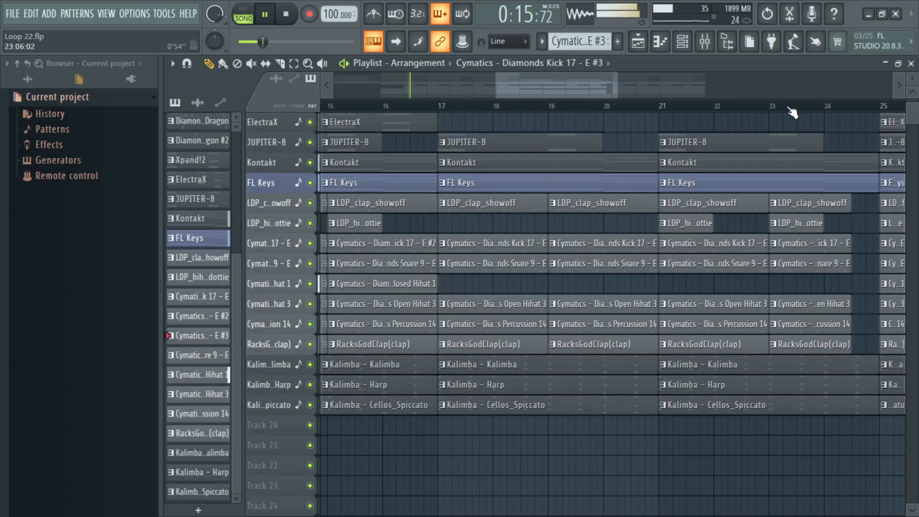
scroll(793, 113, down, 4)
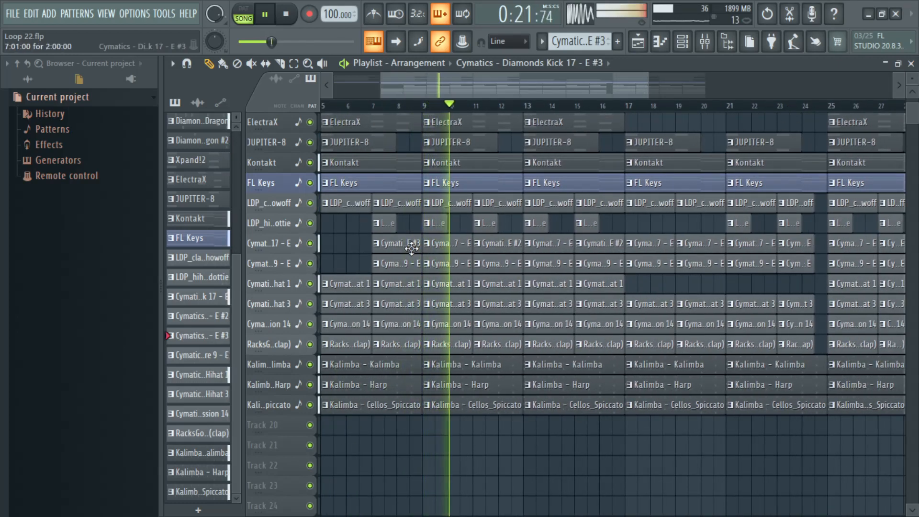
right_click(808, 251)
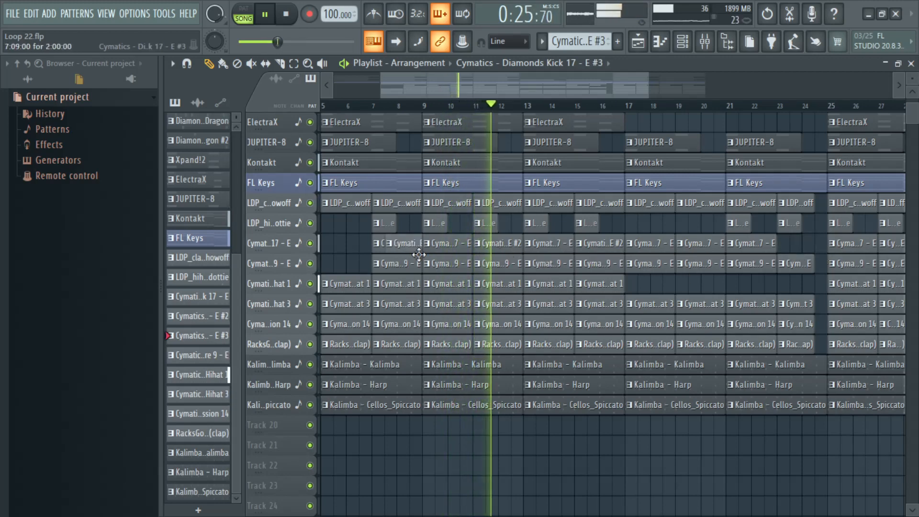
click(794, 254)
drag(794, 254, 803, 252)
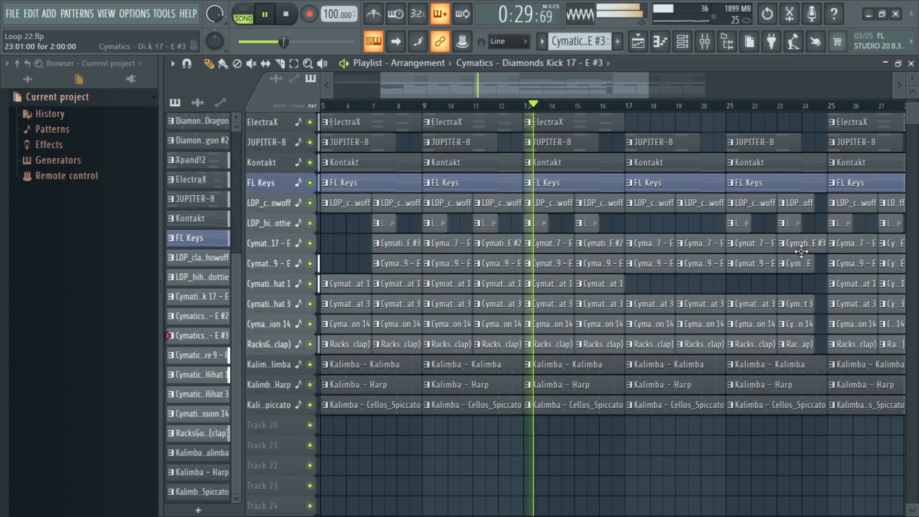
Step: Enlarge the playlist tracks and follow playback through bars 17 to 25 to check the kick fill and section transition
scroll(807, 111, up, 5)
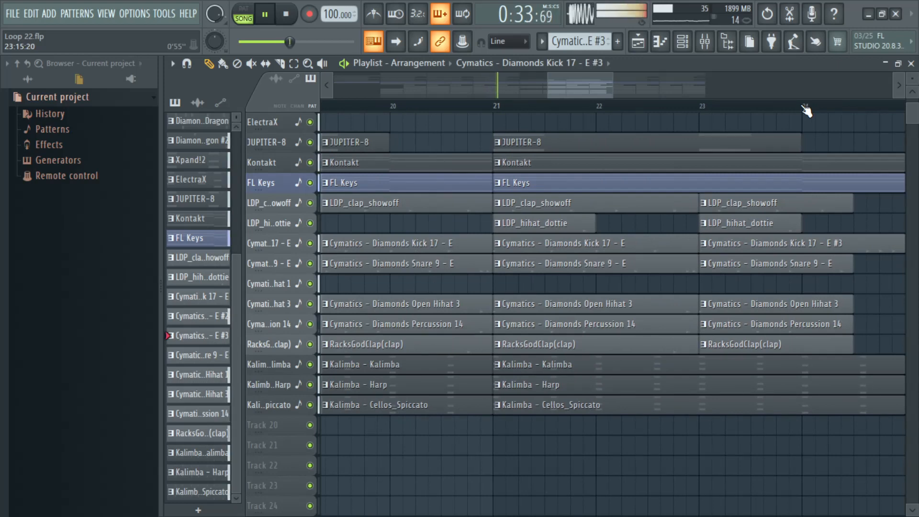
scroll(769, 114, down, 2)
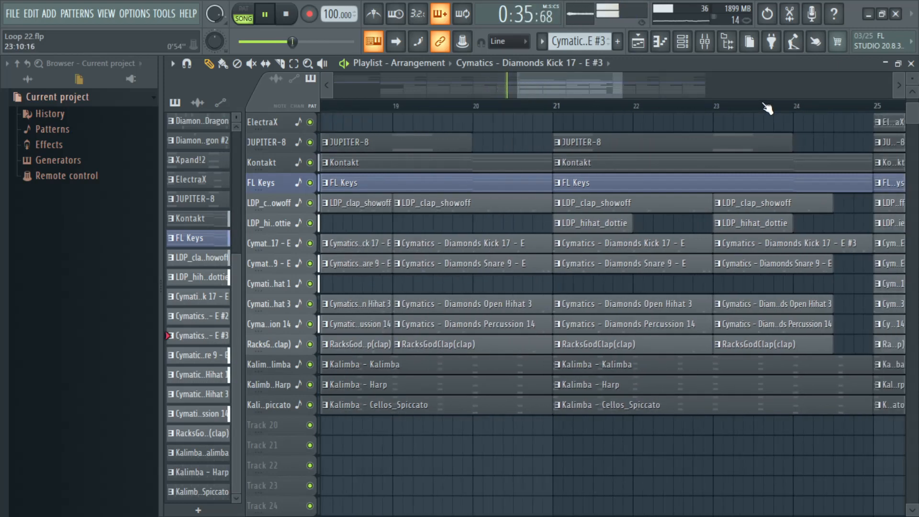
drag(916, 80, 916, 90)
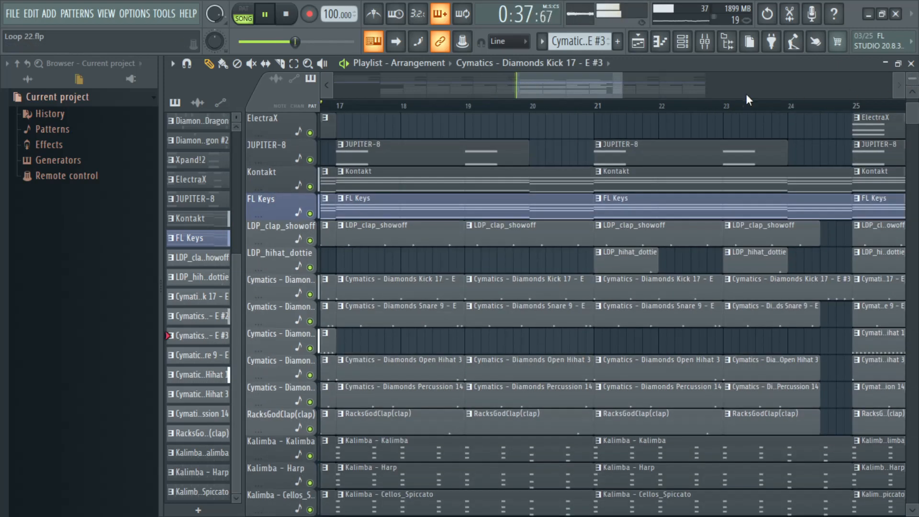
scroll(589, 112, down, 1)
scroll(588, 113, down, 2)
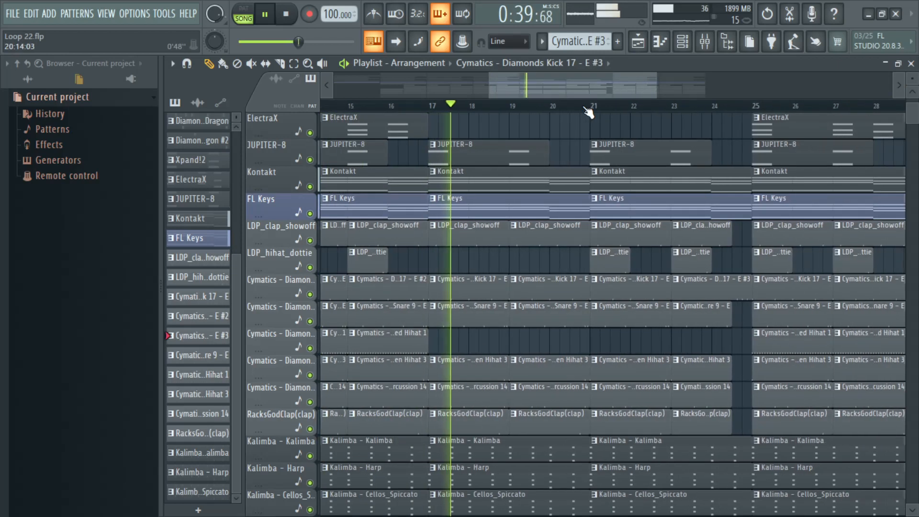
scroll(653, 230, down, 2)
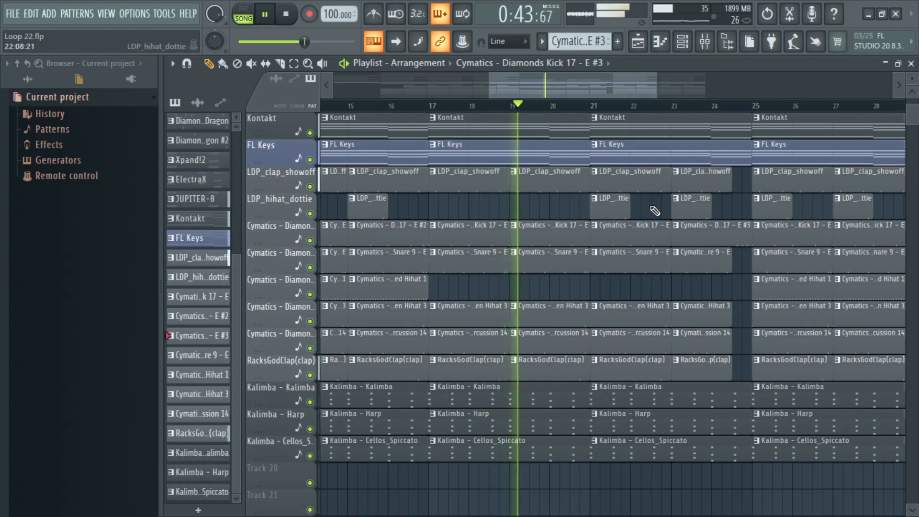
drag(530, 84, 571, 87)
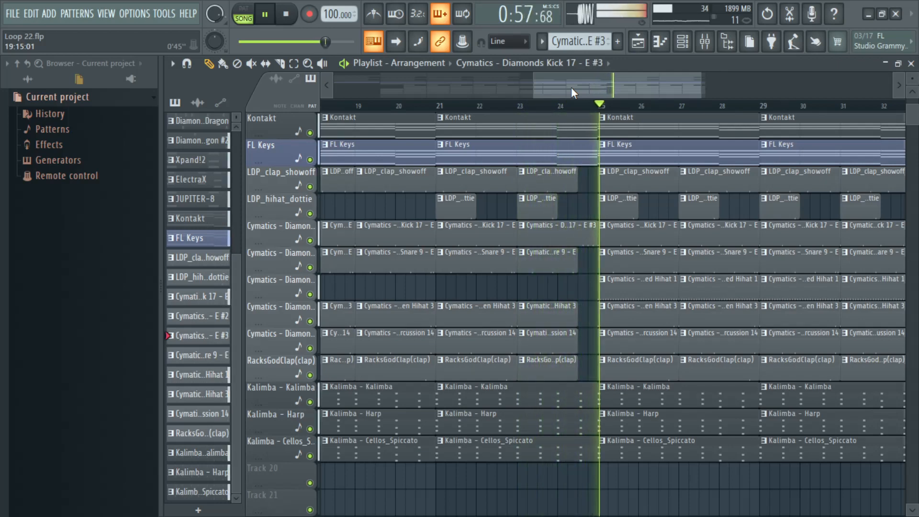
Step: Shorten the Kalimba, Harp and Cellos_Spiccato clips before bar 25 to end halfway through bar 24, and replay the transition
scroll(582, 107, up, 3)
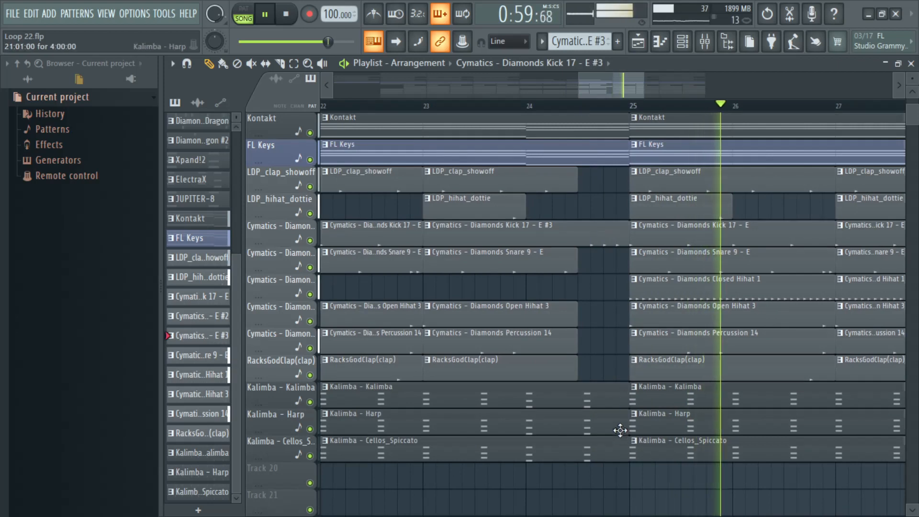
drag(612, 483, 580, 394)
key(space)
click(463, 104)
key(space)
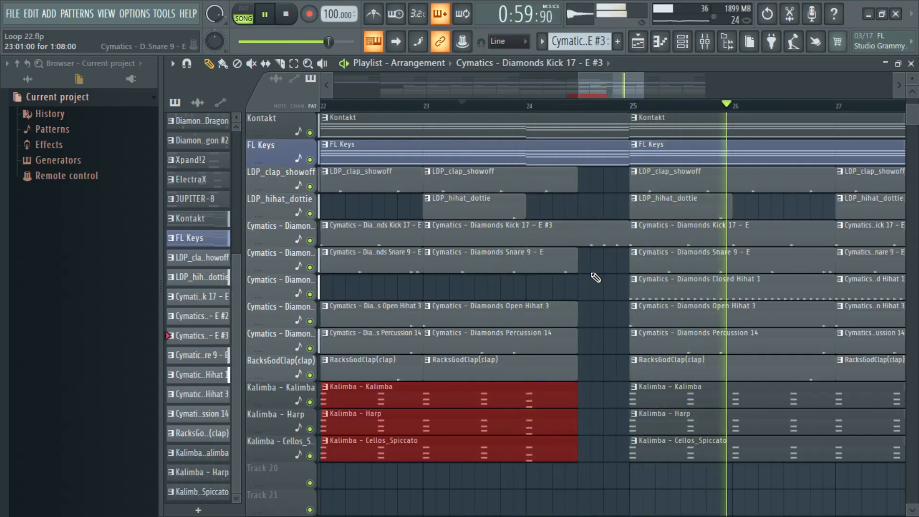
Step: Try the bar 23 Diamonds Snare 9 clip one beat later, listen to it, and move it back to bar 23
key(space)
click(558, 270)
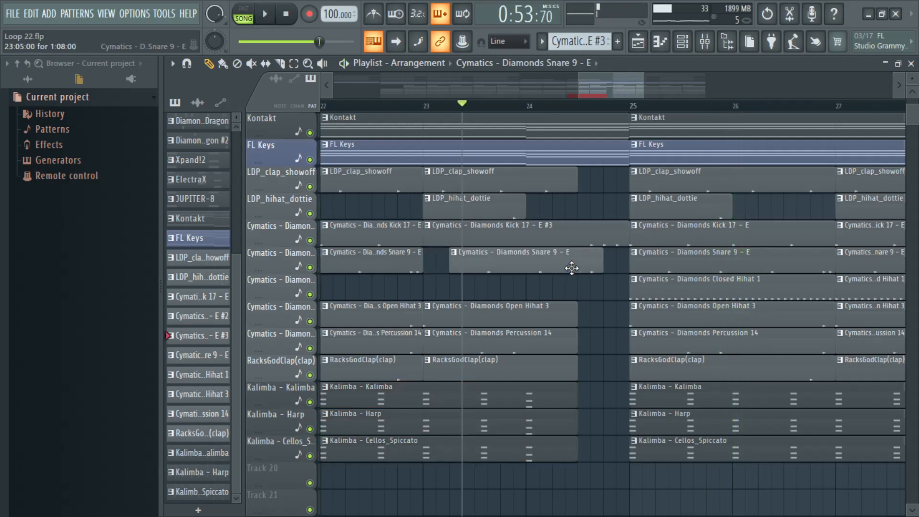
drag(572, 268, 573, 268)
key(space)
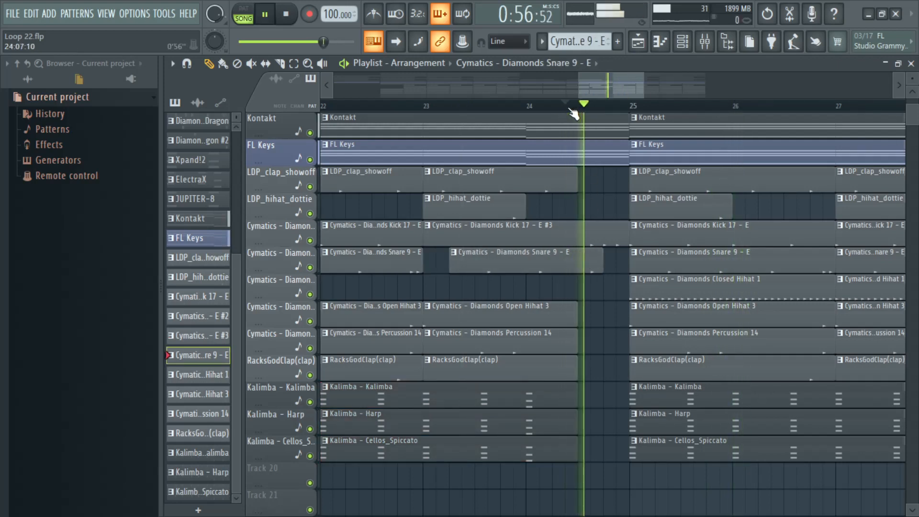
key(space)
drag(530, 260, 505, 262)
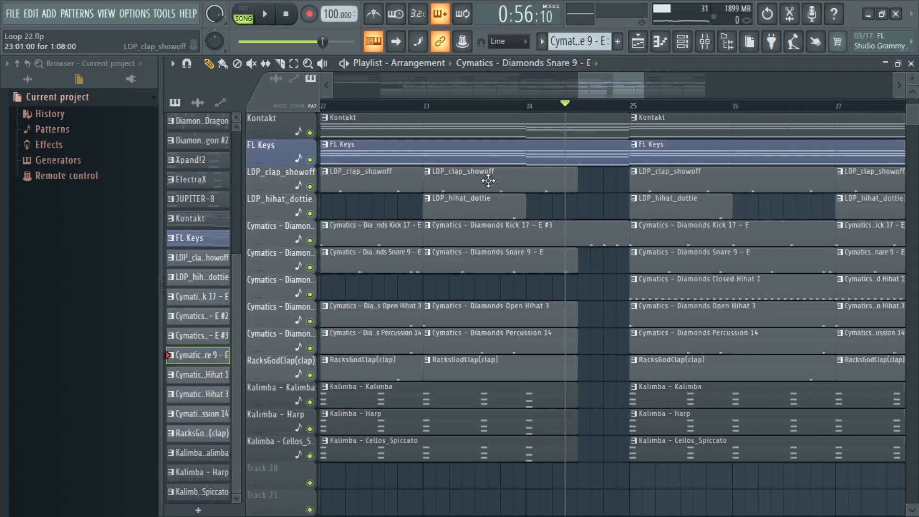
Step: Try shifting the bar 23 LDP_clap_showoff clip later, move it back, and replay from bar 23
drag(488, 181, 530, 180)
drag(581, 165, 483, 184)
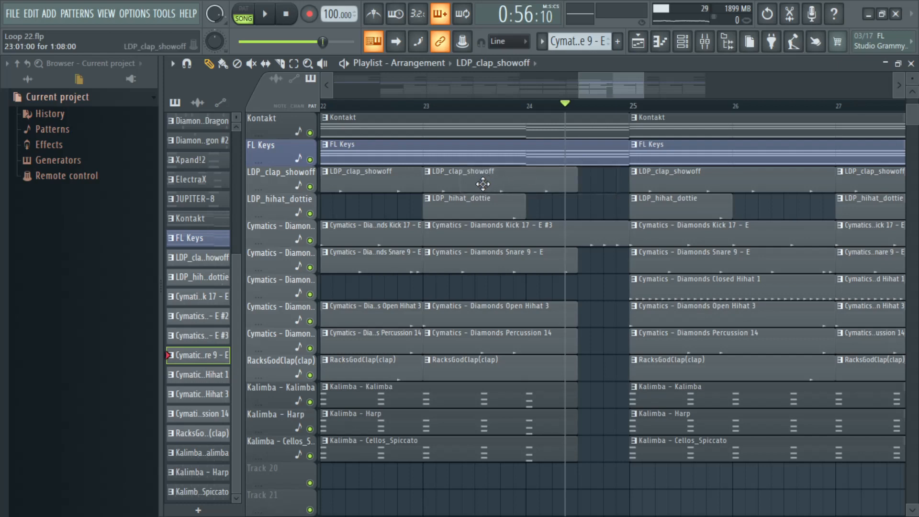
click(426, 106)
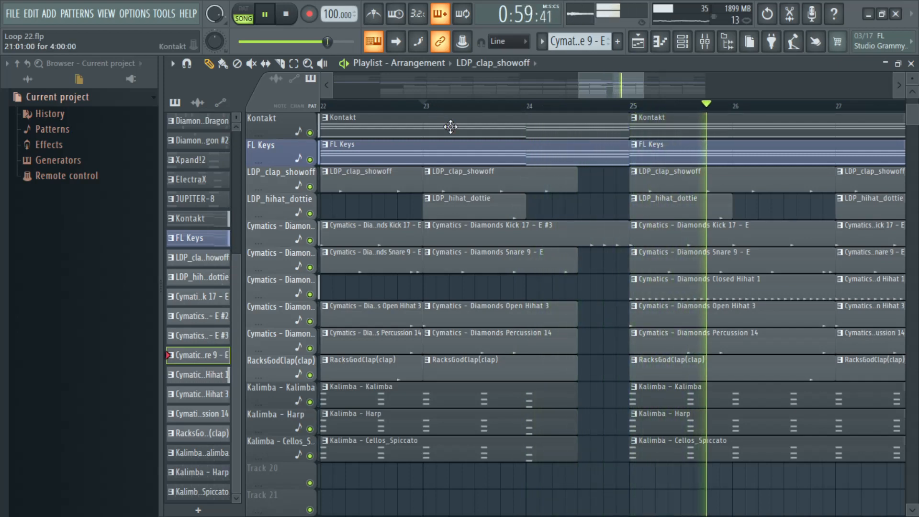
Step: Slightly raise the Diamonds Open Hihat 3 track's volume in the mixer and close the mixer
click(705, 42)
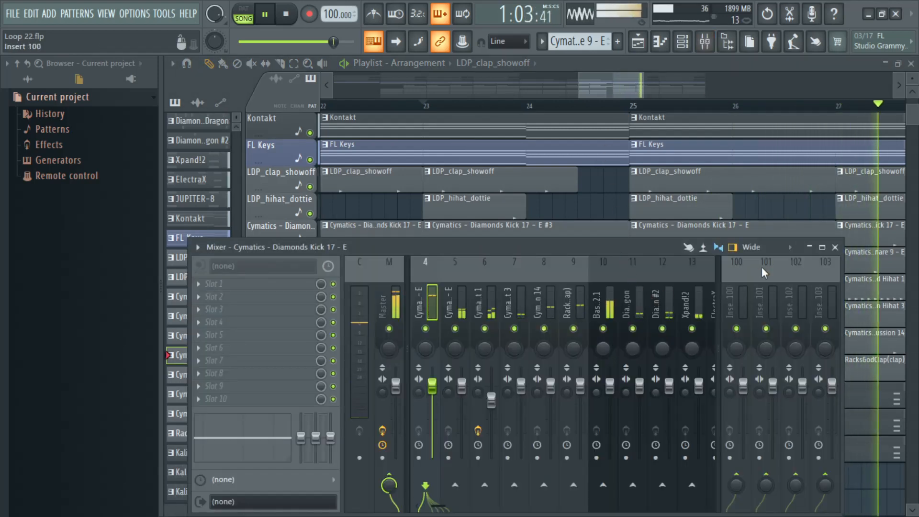
click(519, 308)
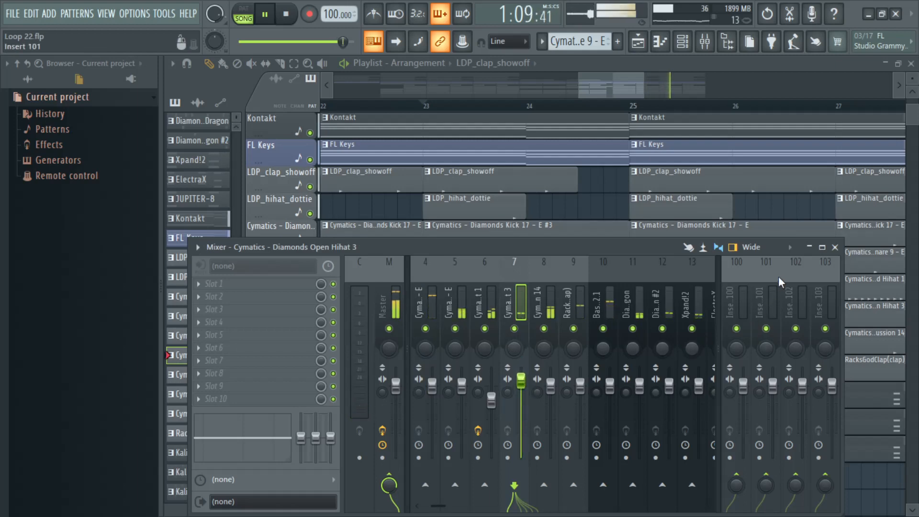
click(836, 248)
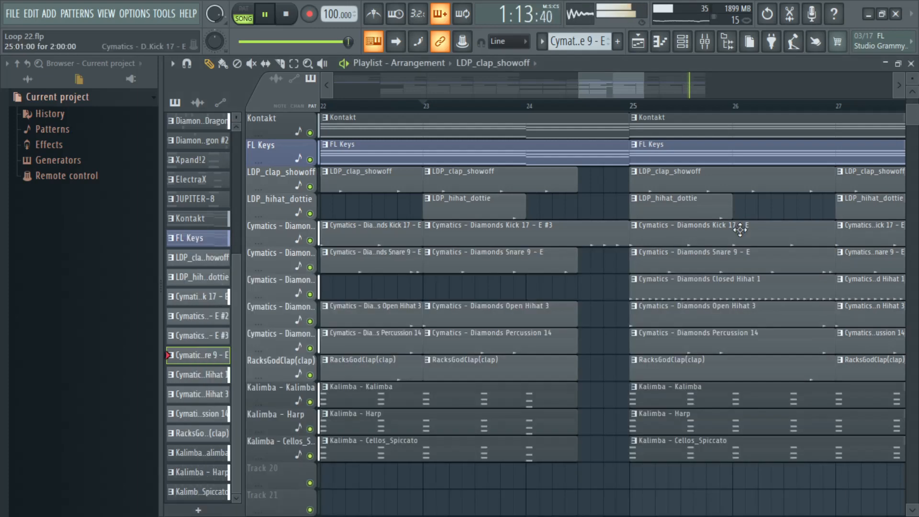
Step: Try a copy of the bar 25 Bass Engine 2.1 clip at bar 21 and delete the copy
scroll(561, 115, down, 5)
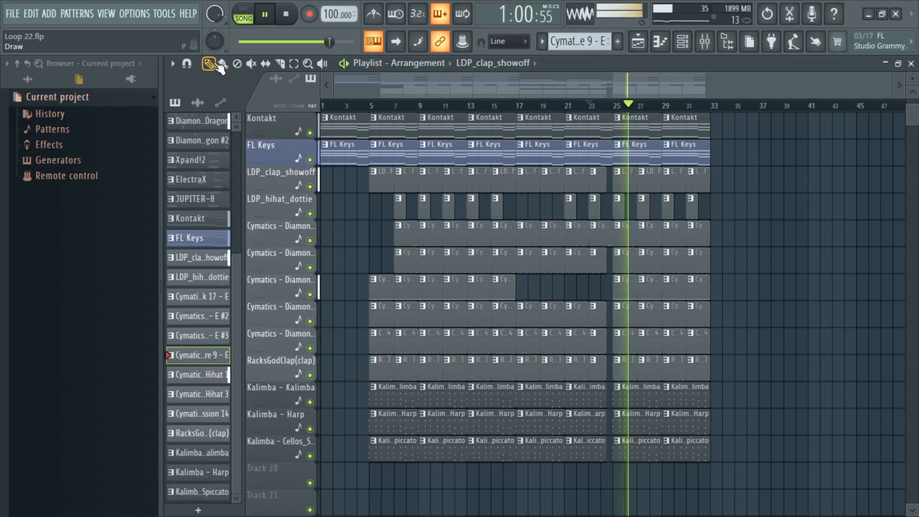
scroll(623, 111, up, 5)
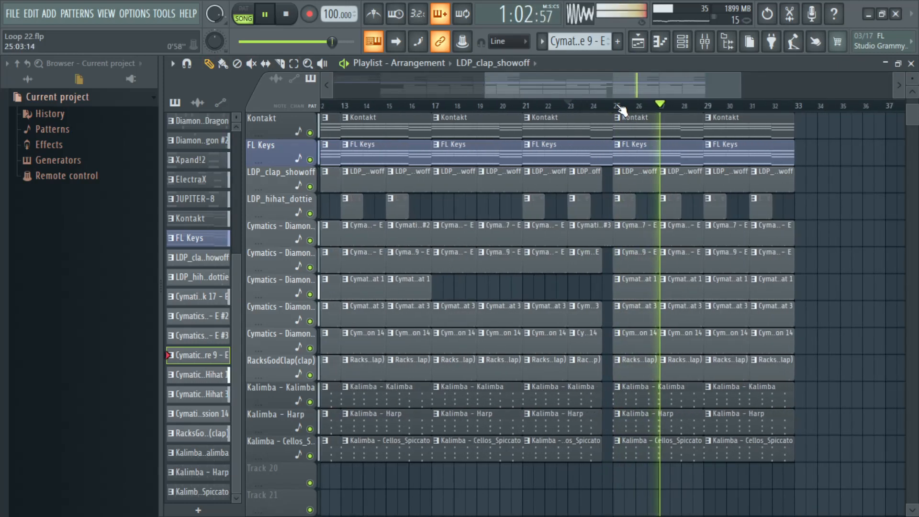
scroll(596, 159, up, 6)
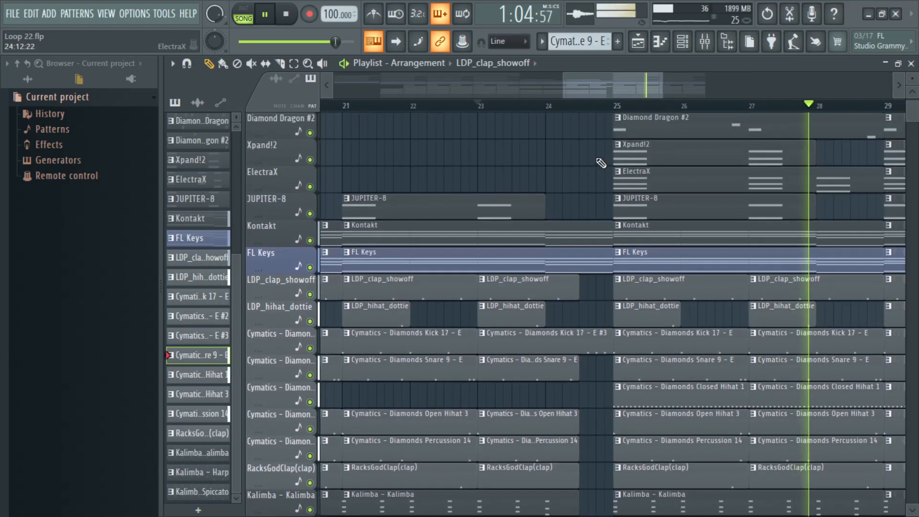
mouse_move(660, 134)
mouse_down()
mouse_move(382, 135)
mouse_move(391, 134)
mouse_up()
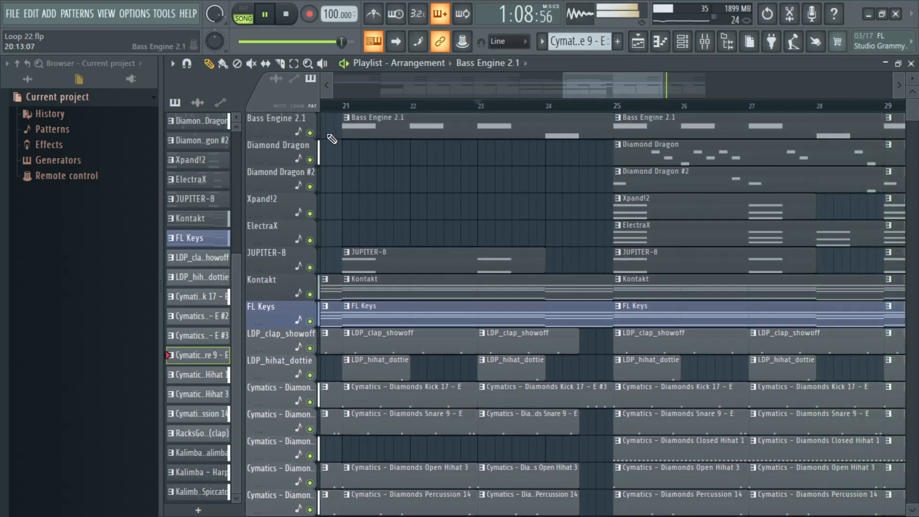
right_click(394, 135)
scroll(548, 110, down, 6)
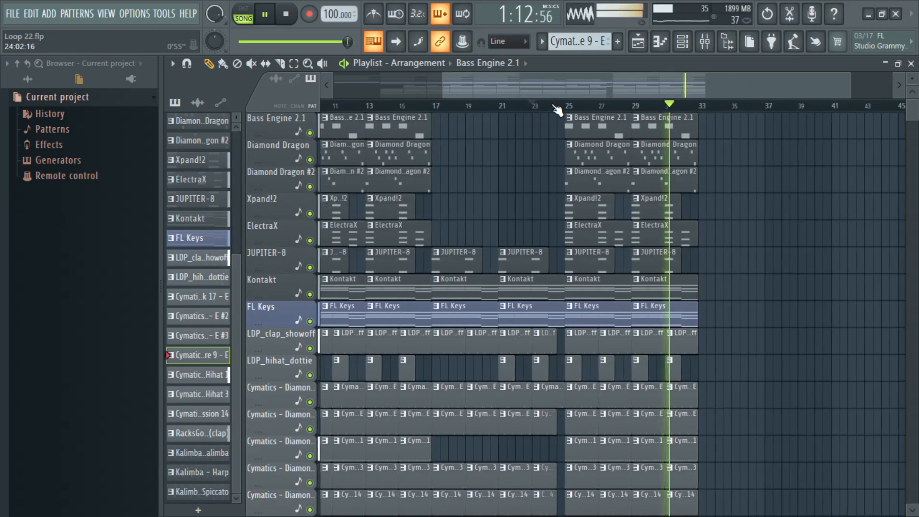